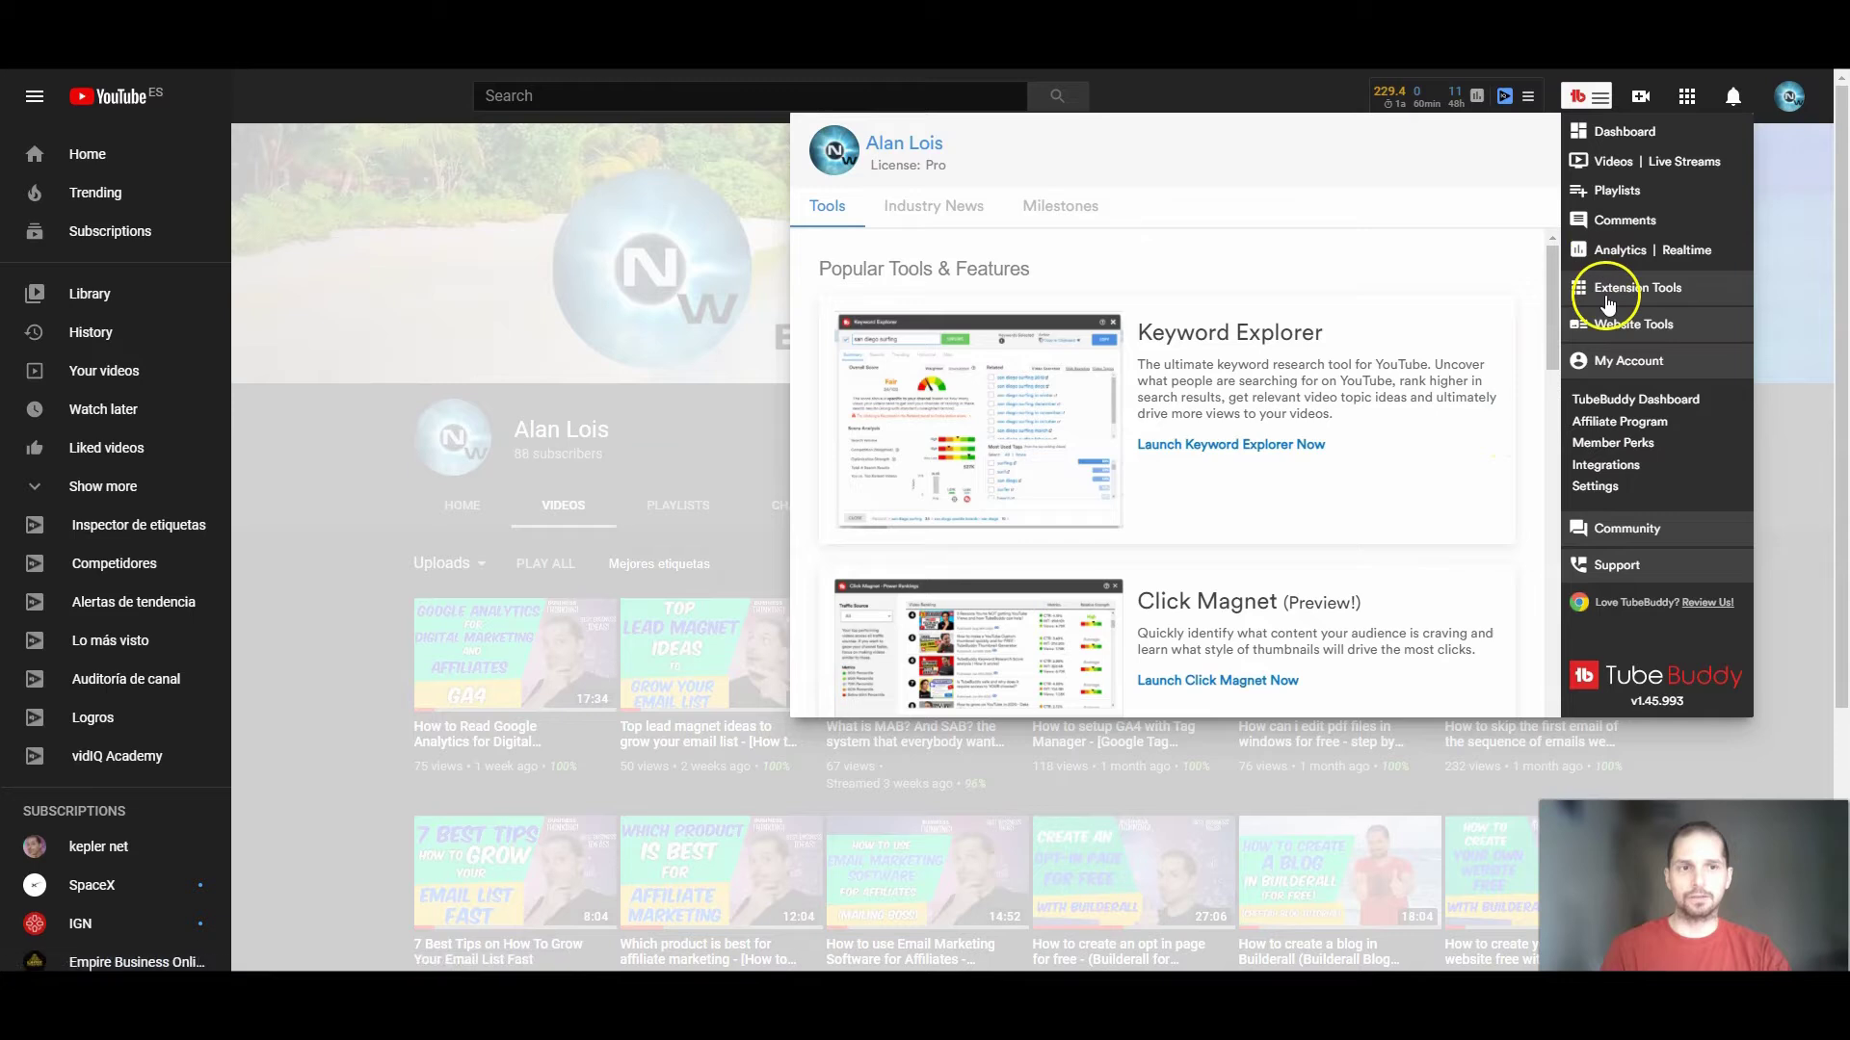
- Launch TubeBuddy's Keyword Explorer from its extension tools
{"action": "left_click", "coordinate": [1601, 324]}
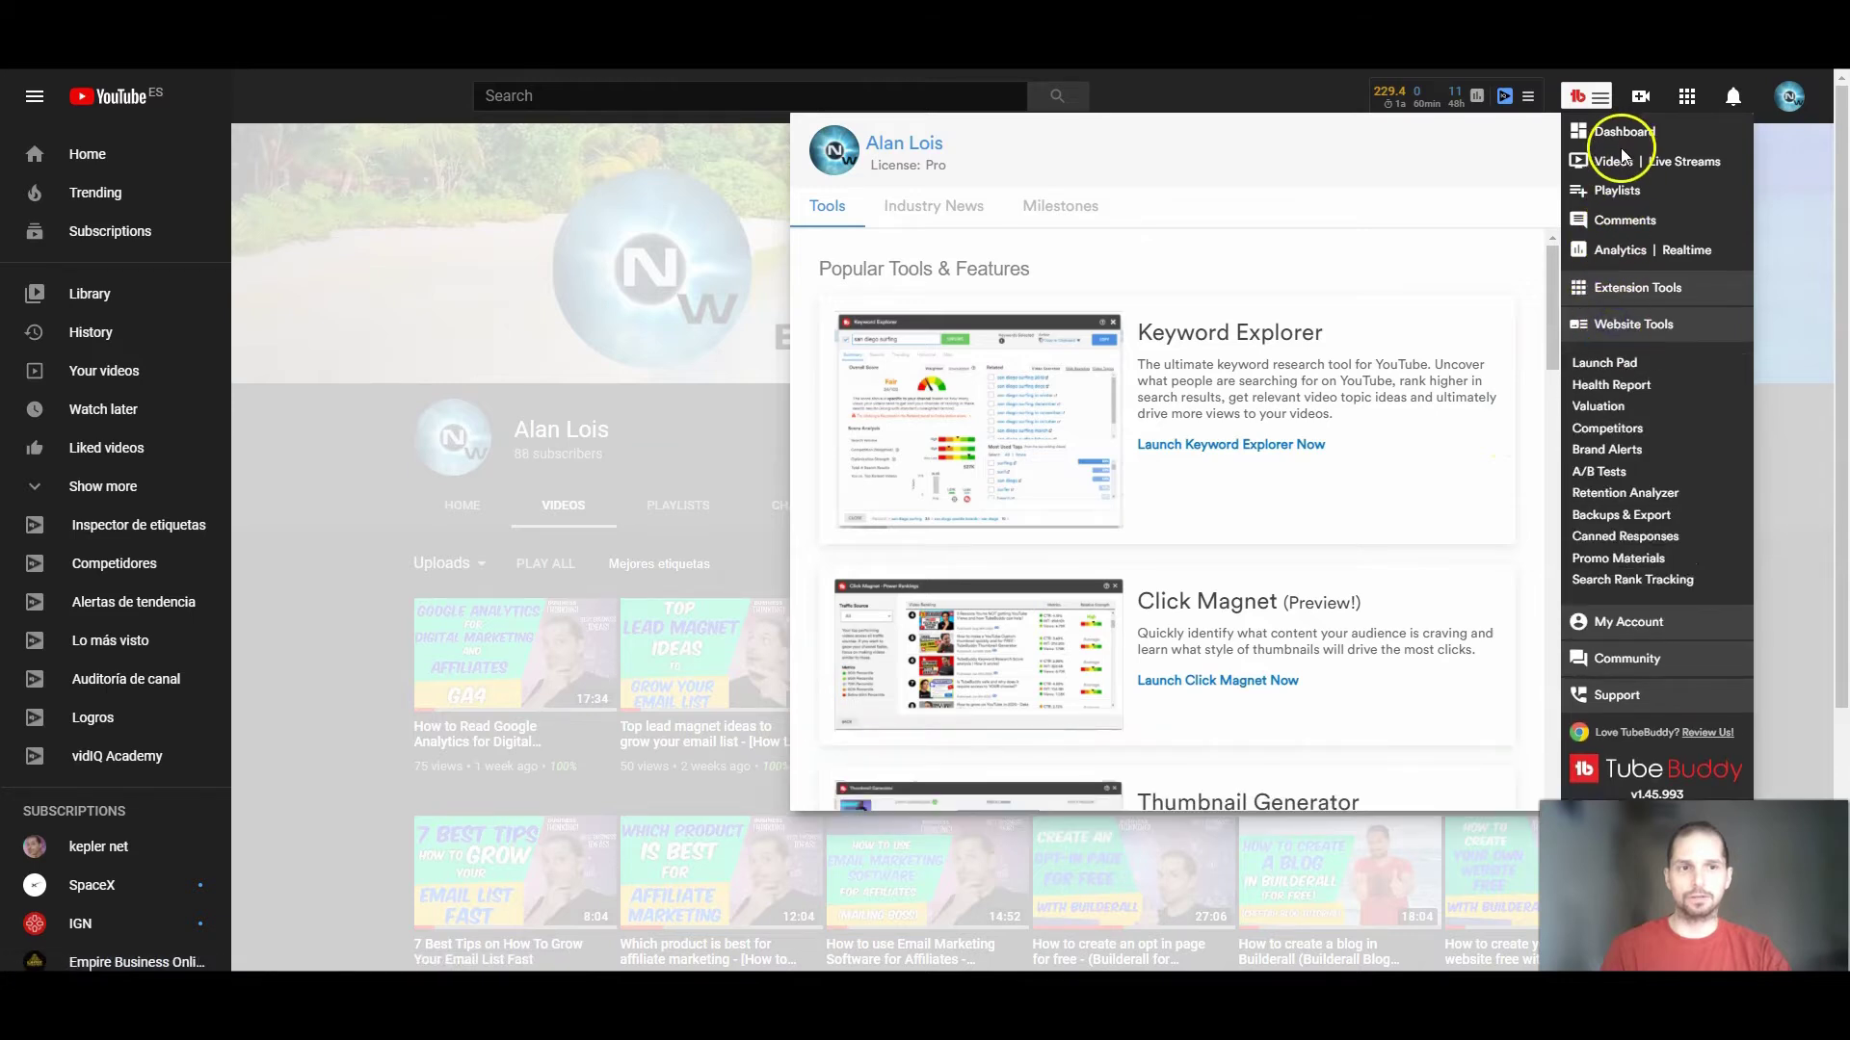
{"action": "left_click", "coordinate": [1628, 287]}
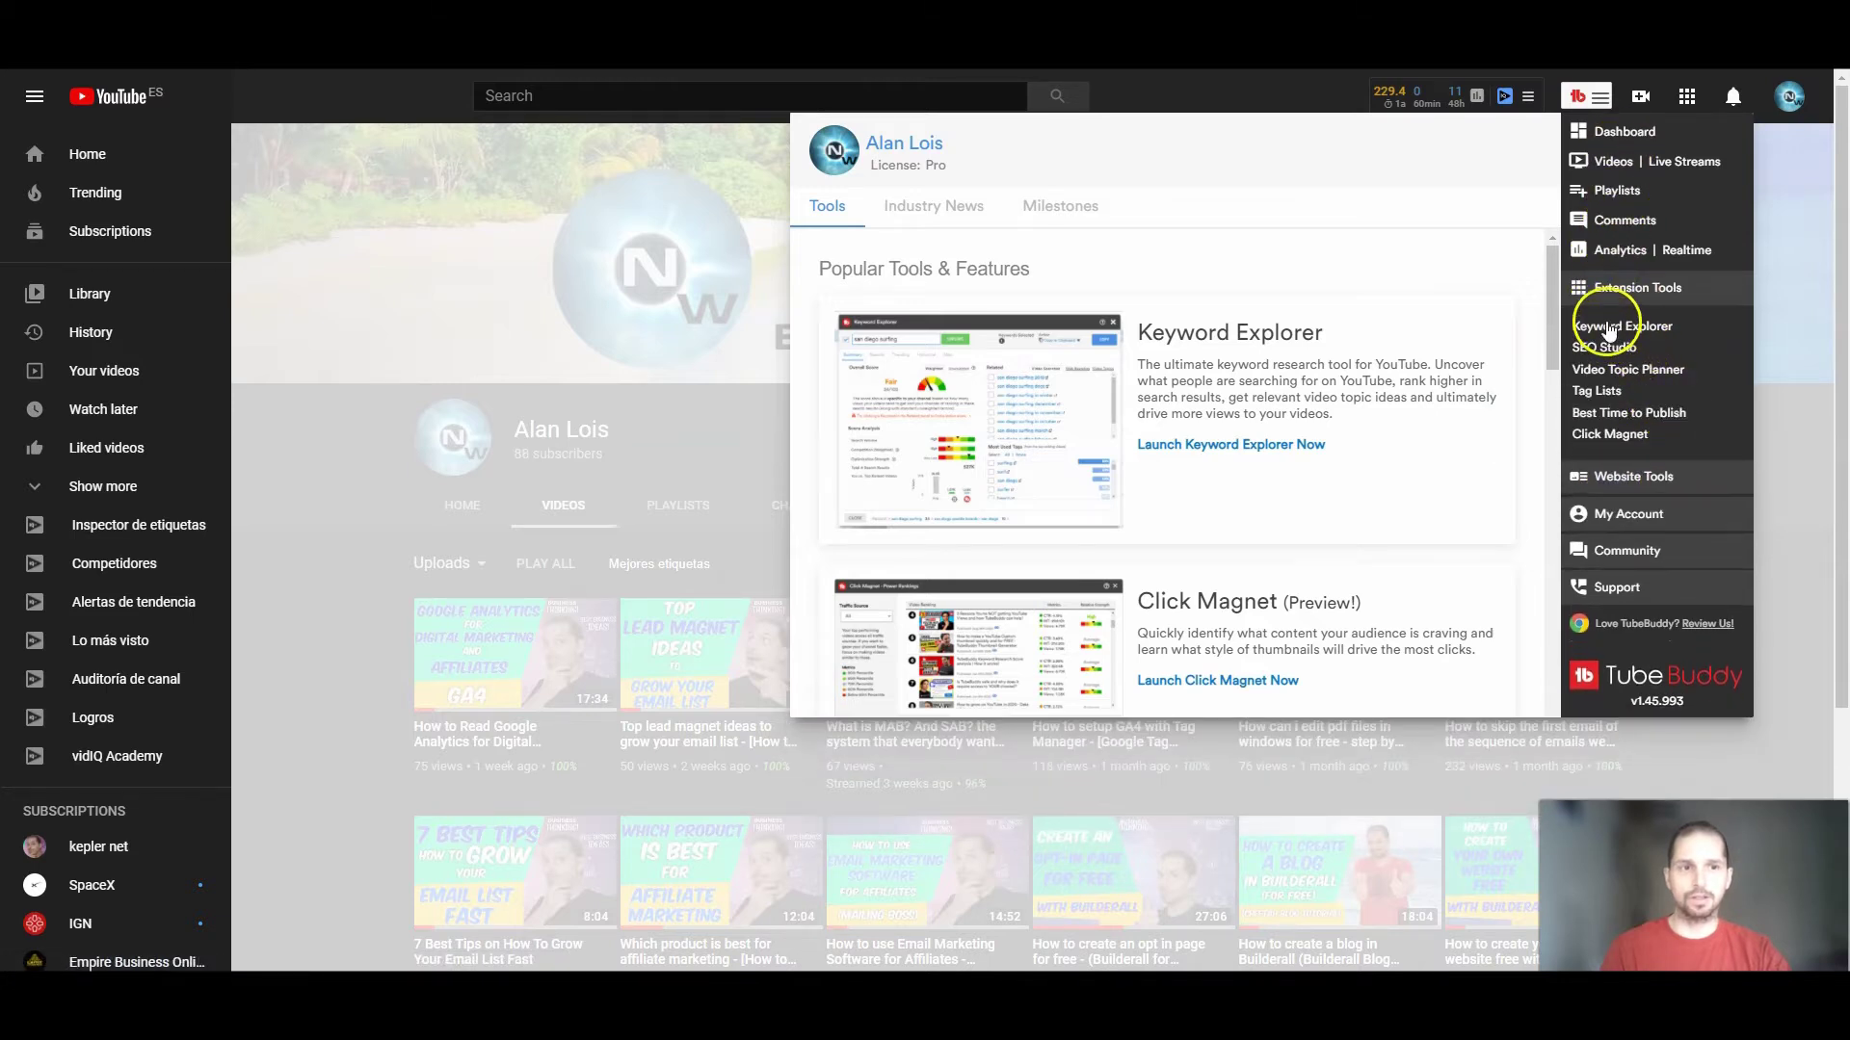
{"action": "left_click", "coordinate": [1621, 327]}
- Enter "chicken recipe" as the keyword and explore the suggested phrase "chicken recipes for dinner"
{"action": "left_click", "coordinate": [618, 146]}
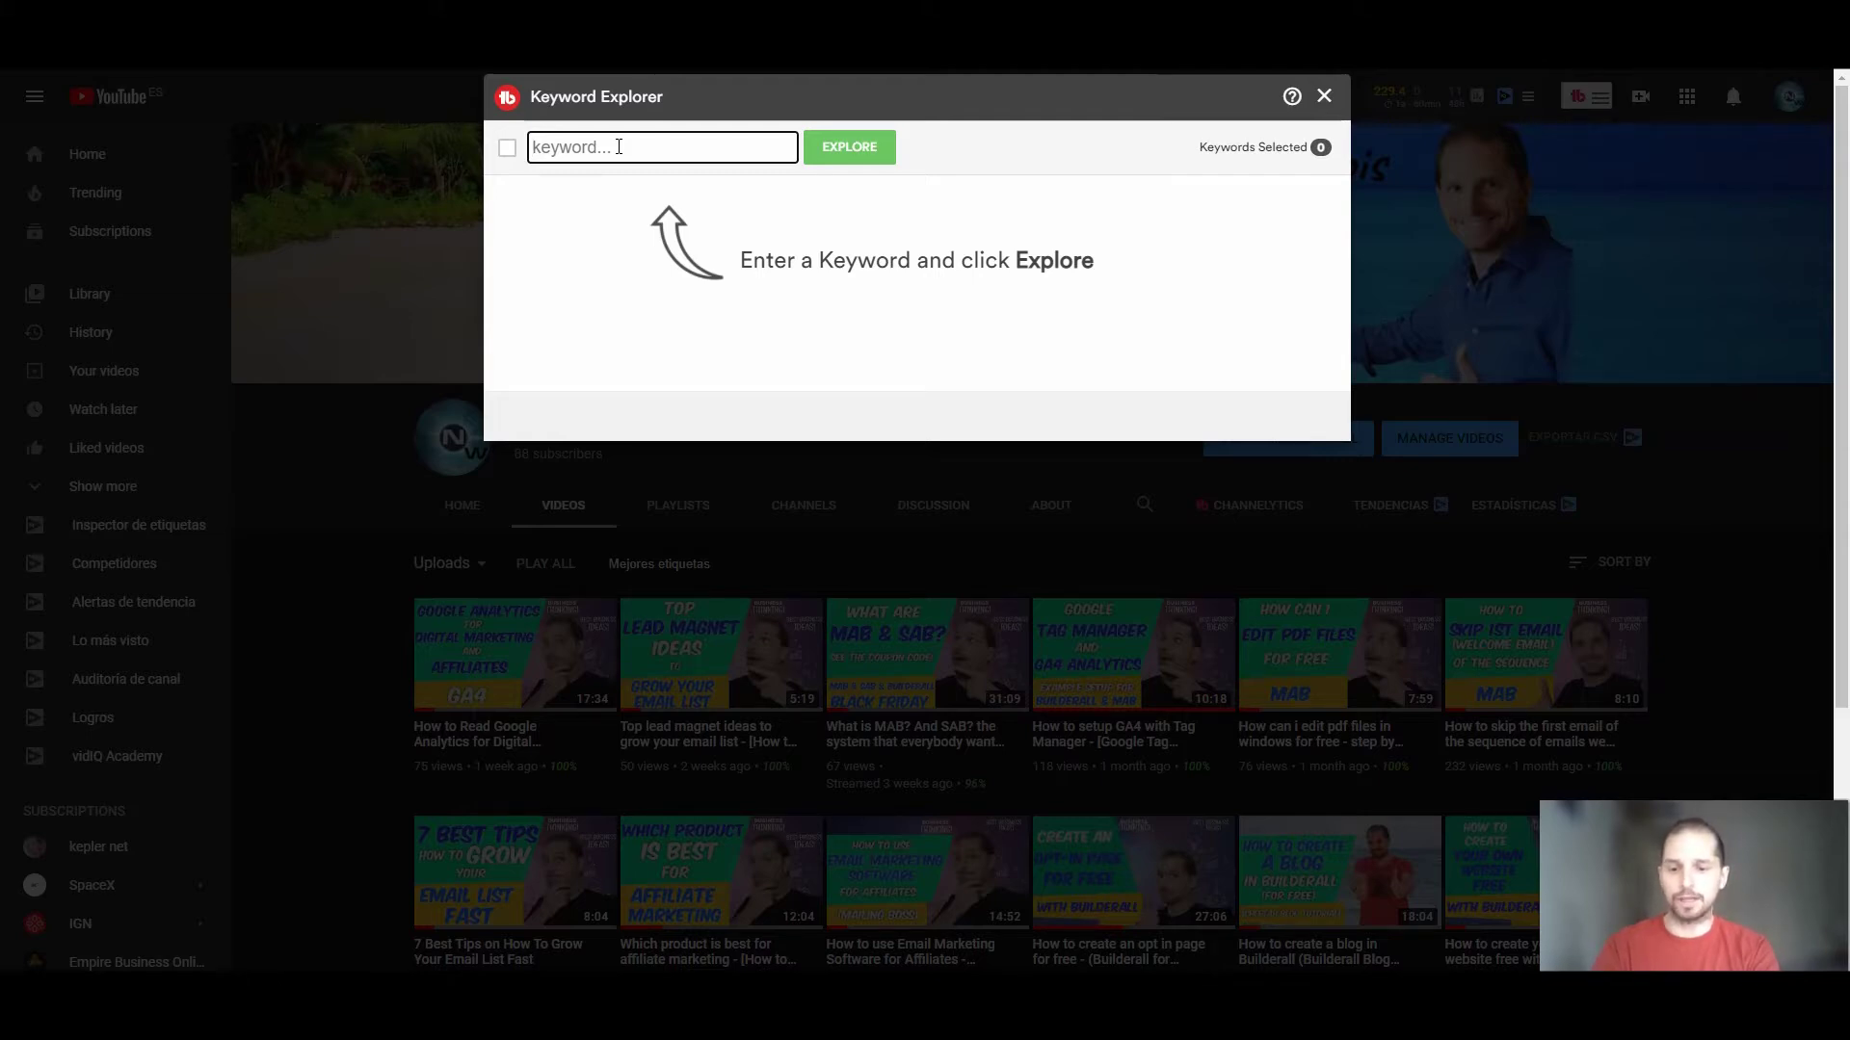
{"action": "type", "text": "recipe"}
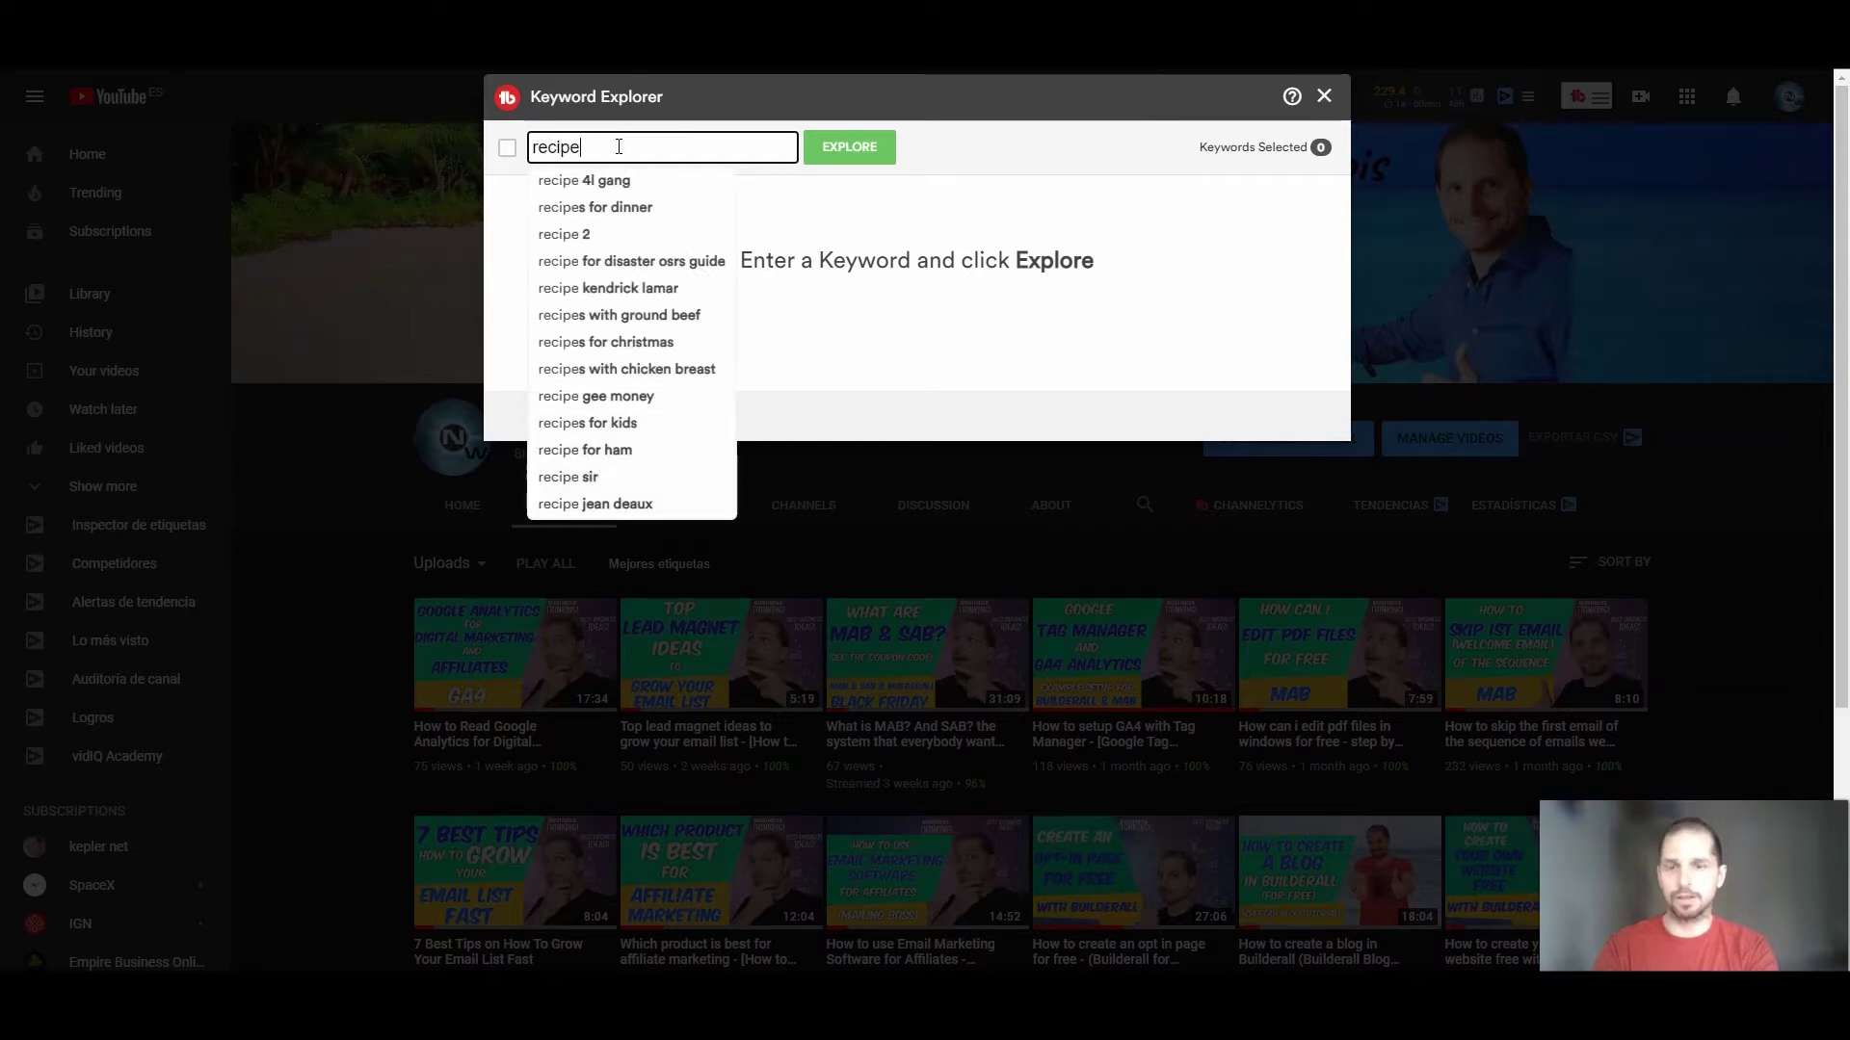
{"action": "key", "text": "Home"}
{"action": "type", "text": "chi"}
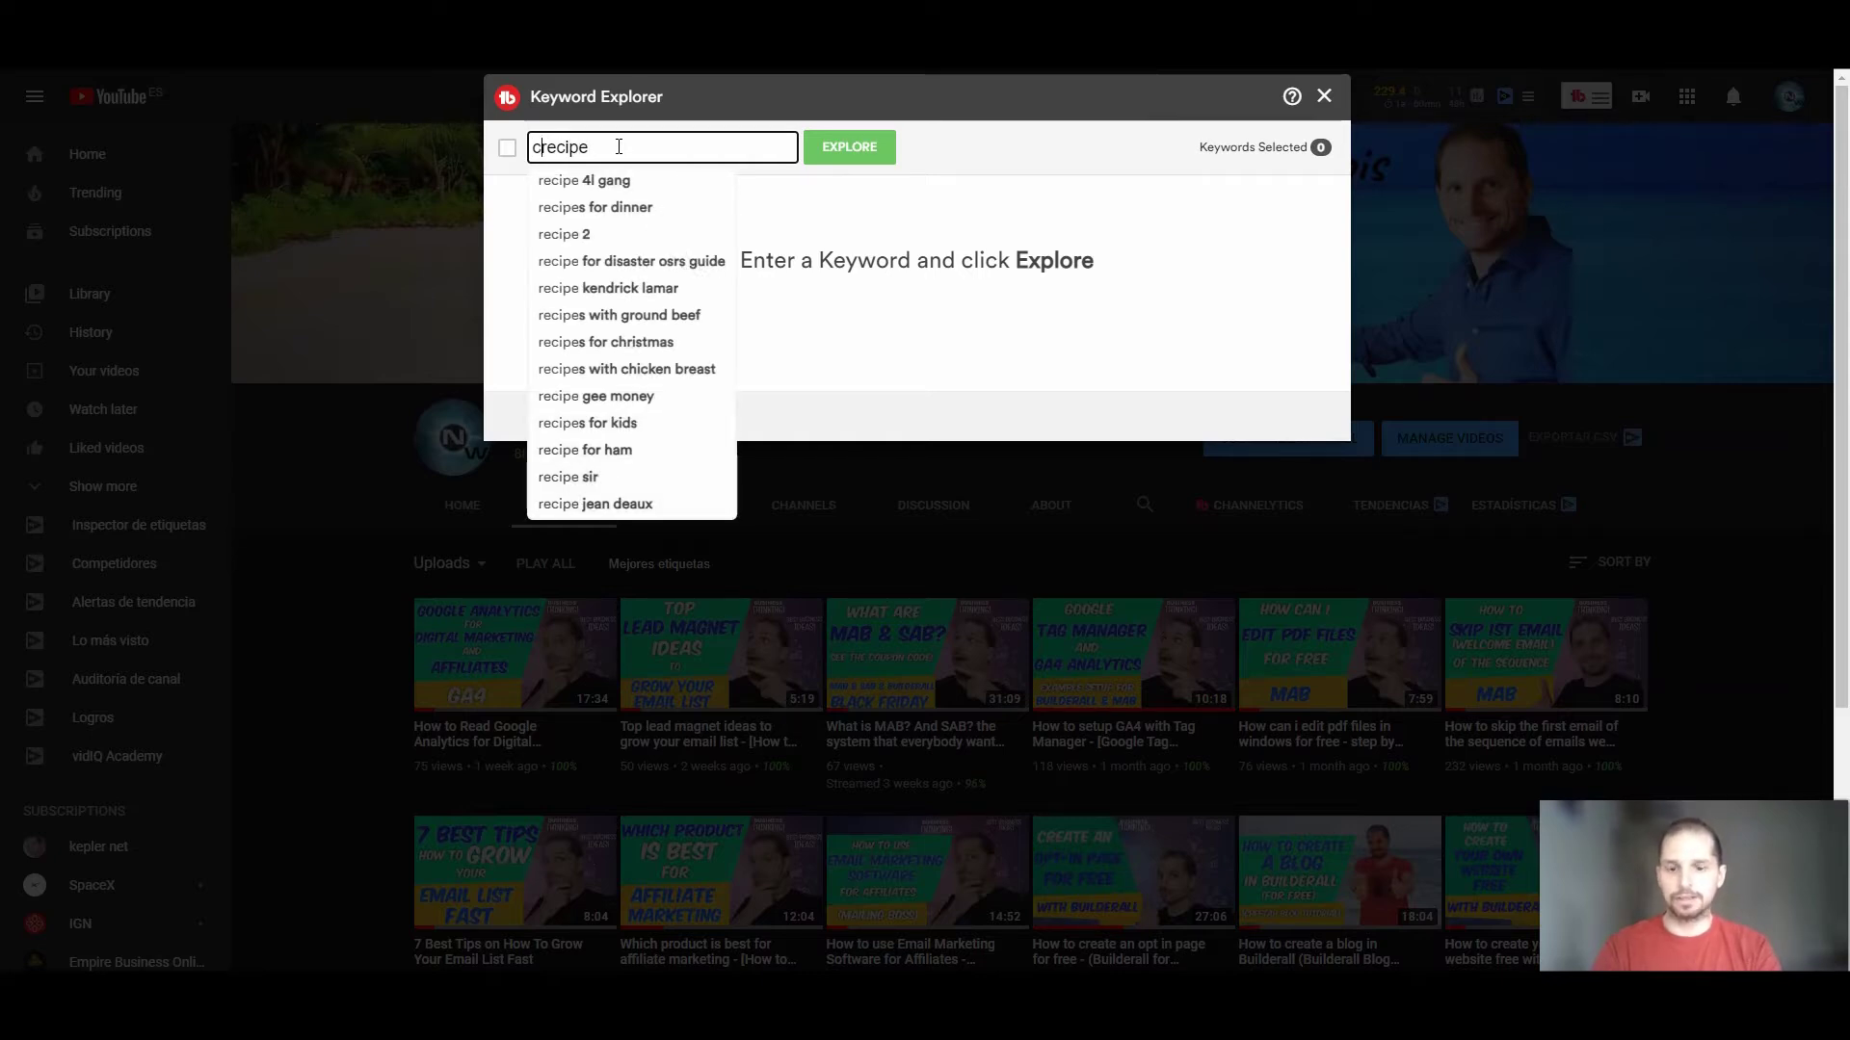
{"action": "type", "text": "cken"}
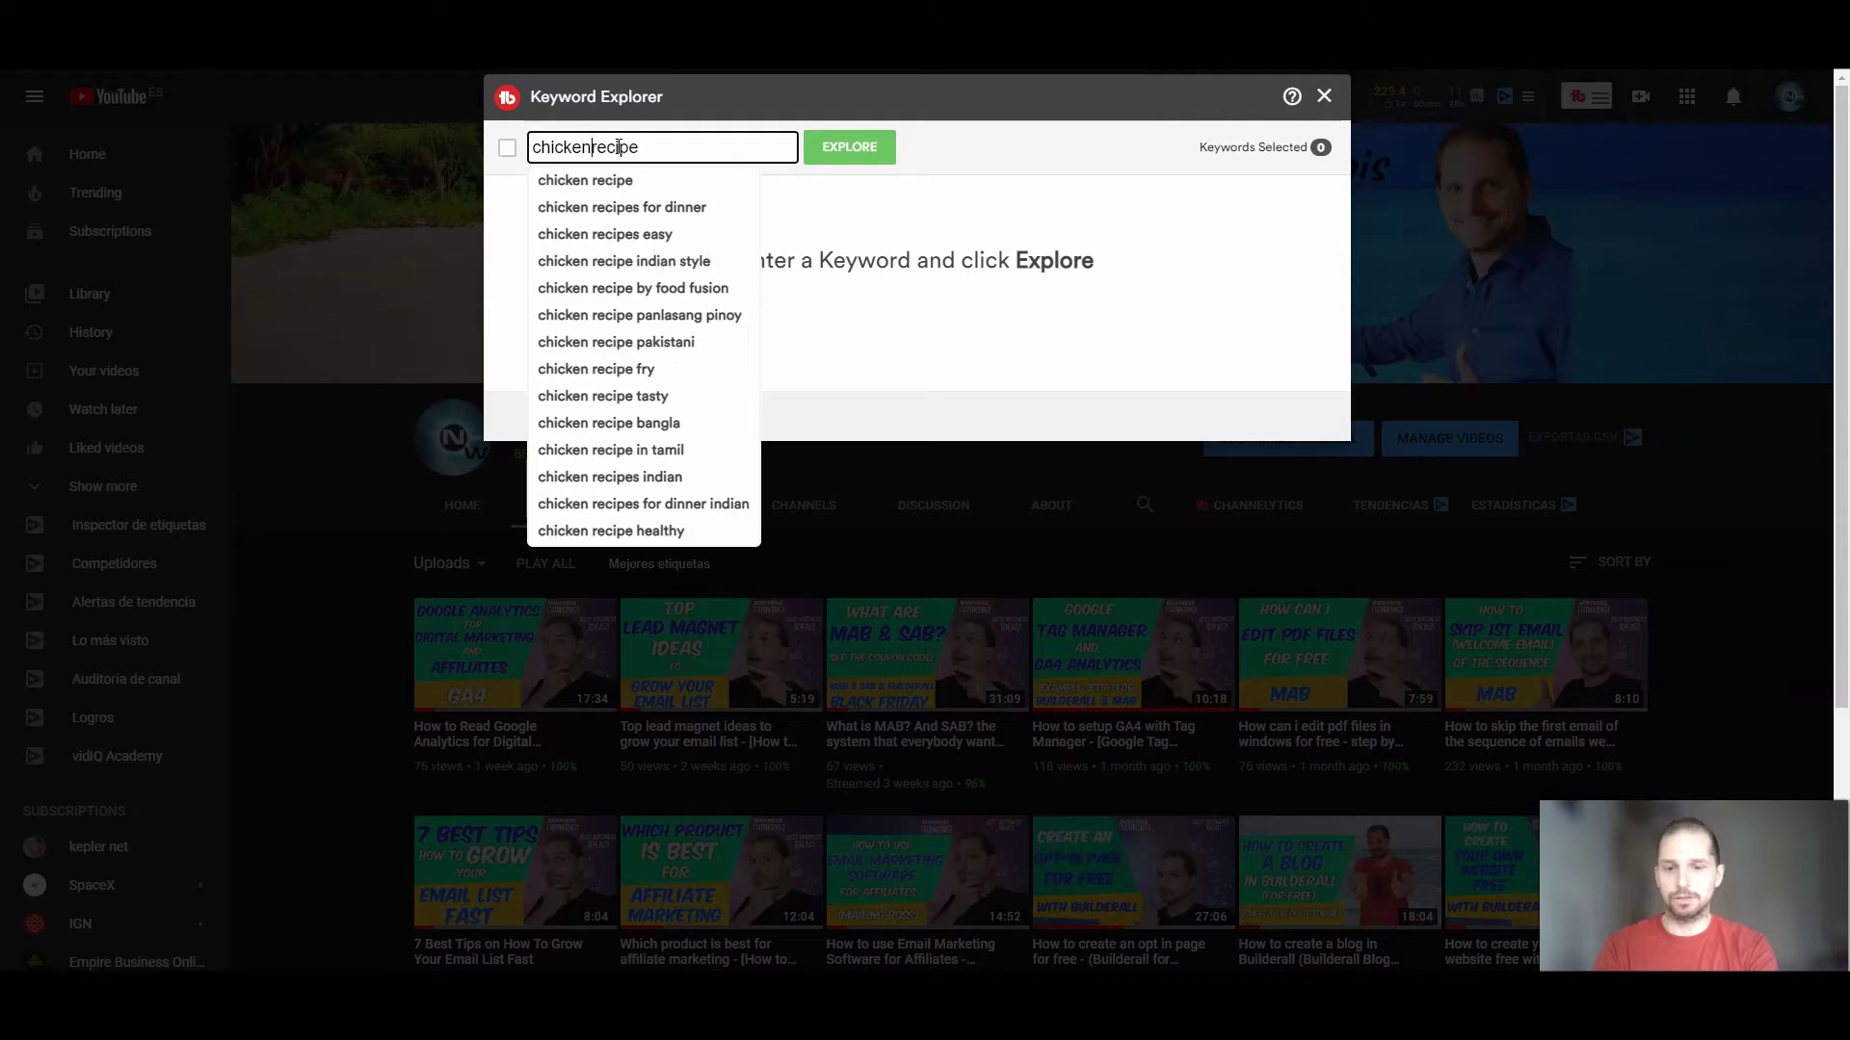
{"action": "left_click", "coordinate": [725, 77]}
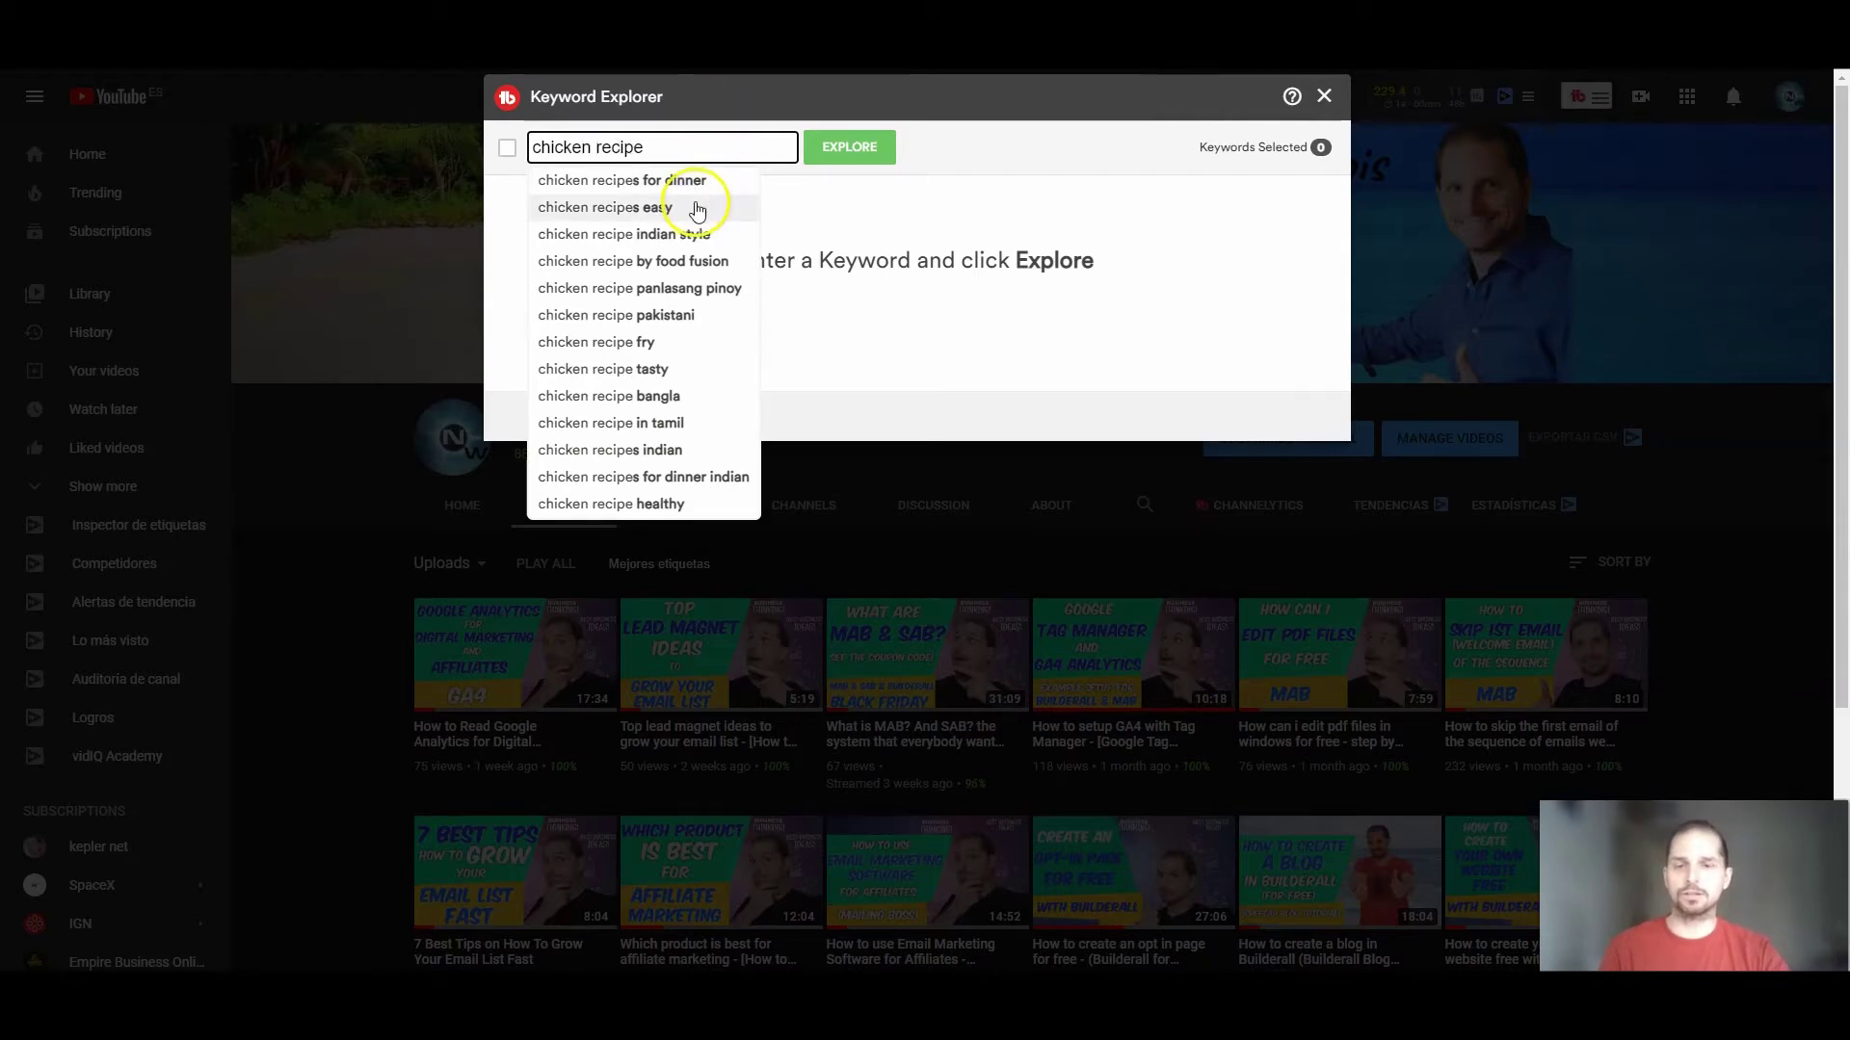
{"action": "left_click", "coordinate": [691, 234]}
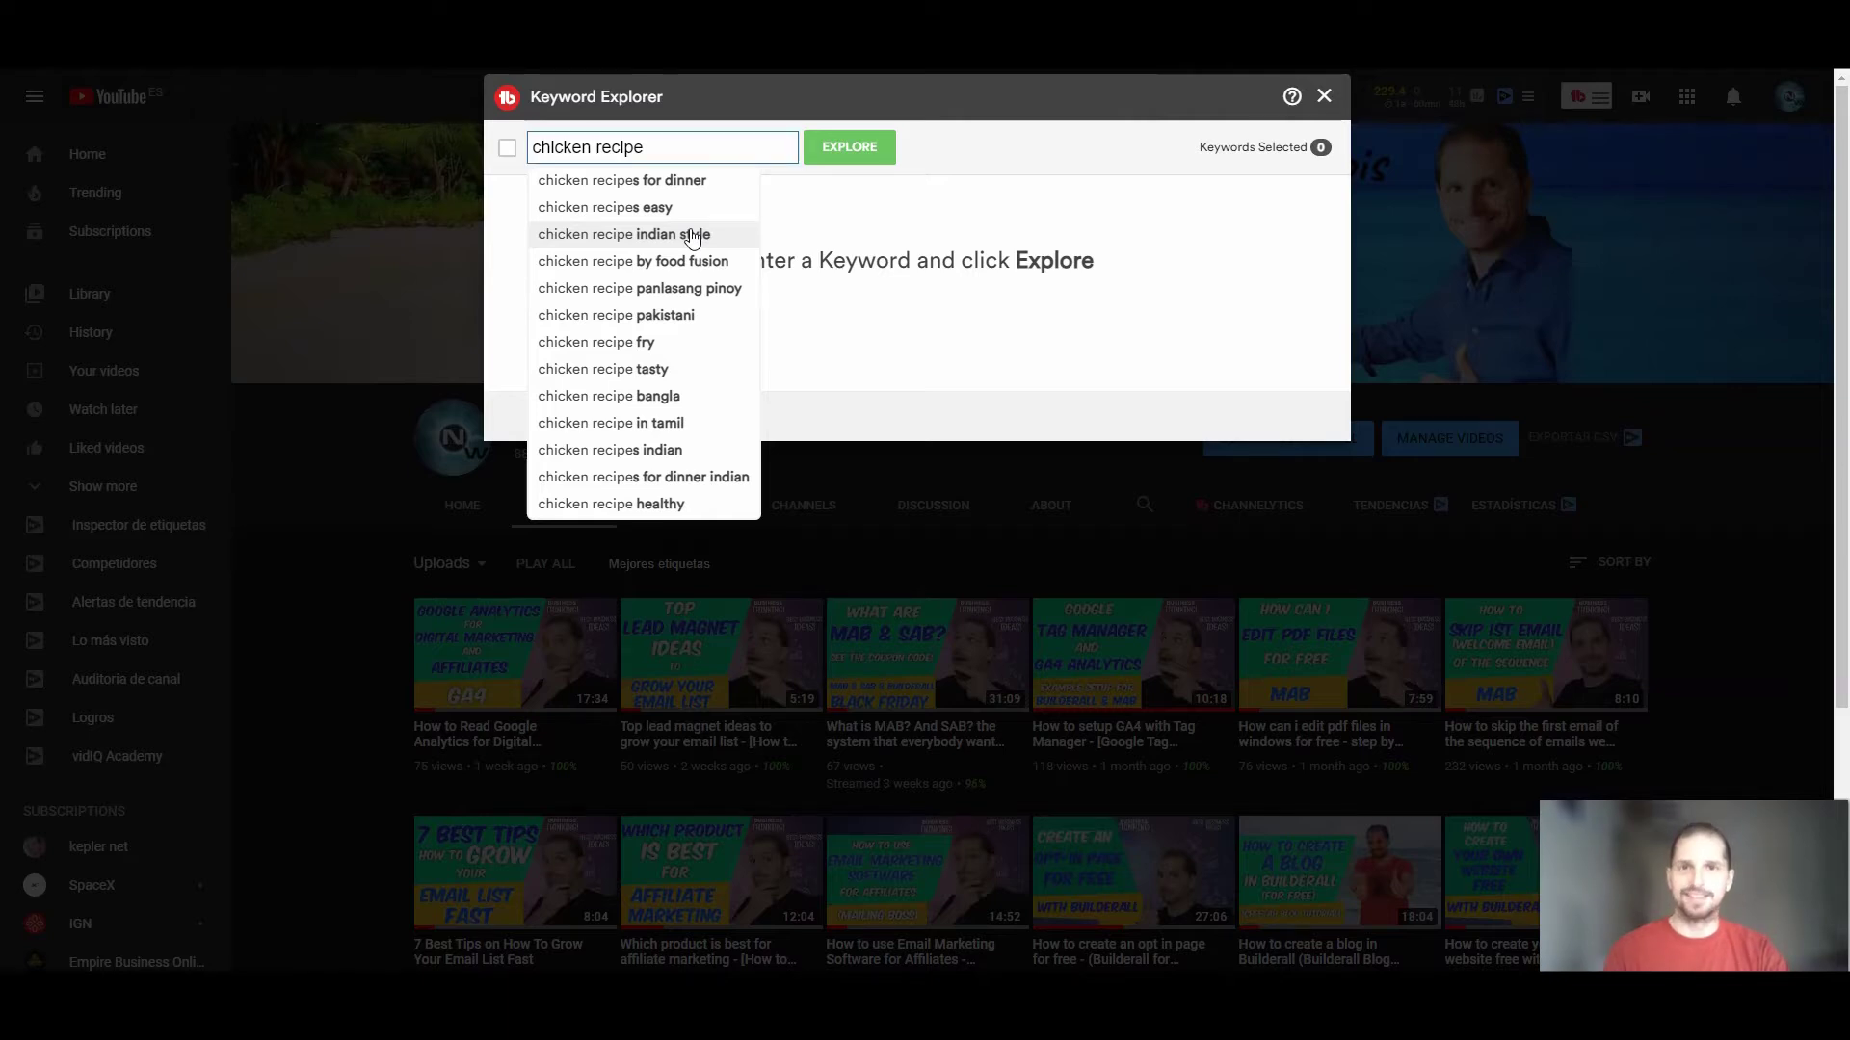
{"action": "left_click", "coordinate": [589, 188]}
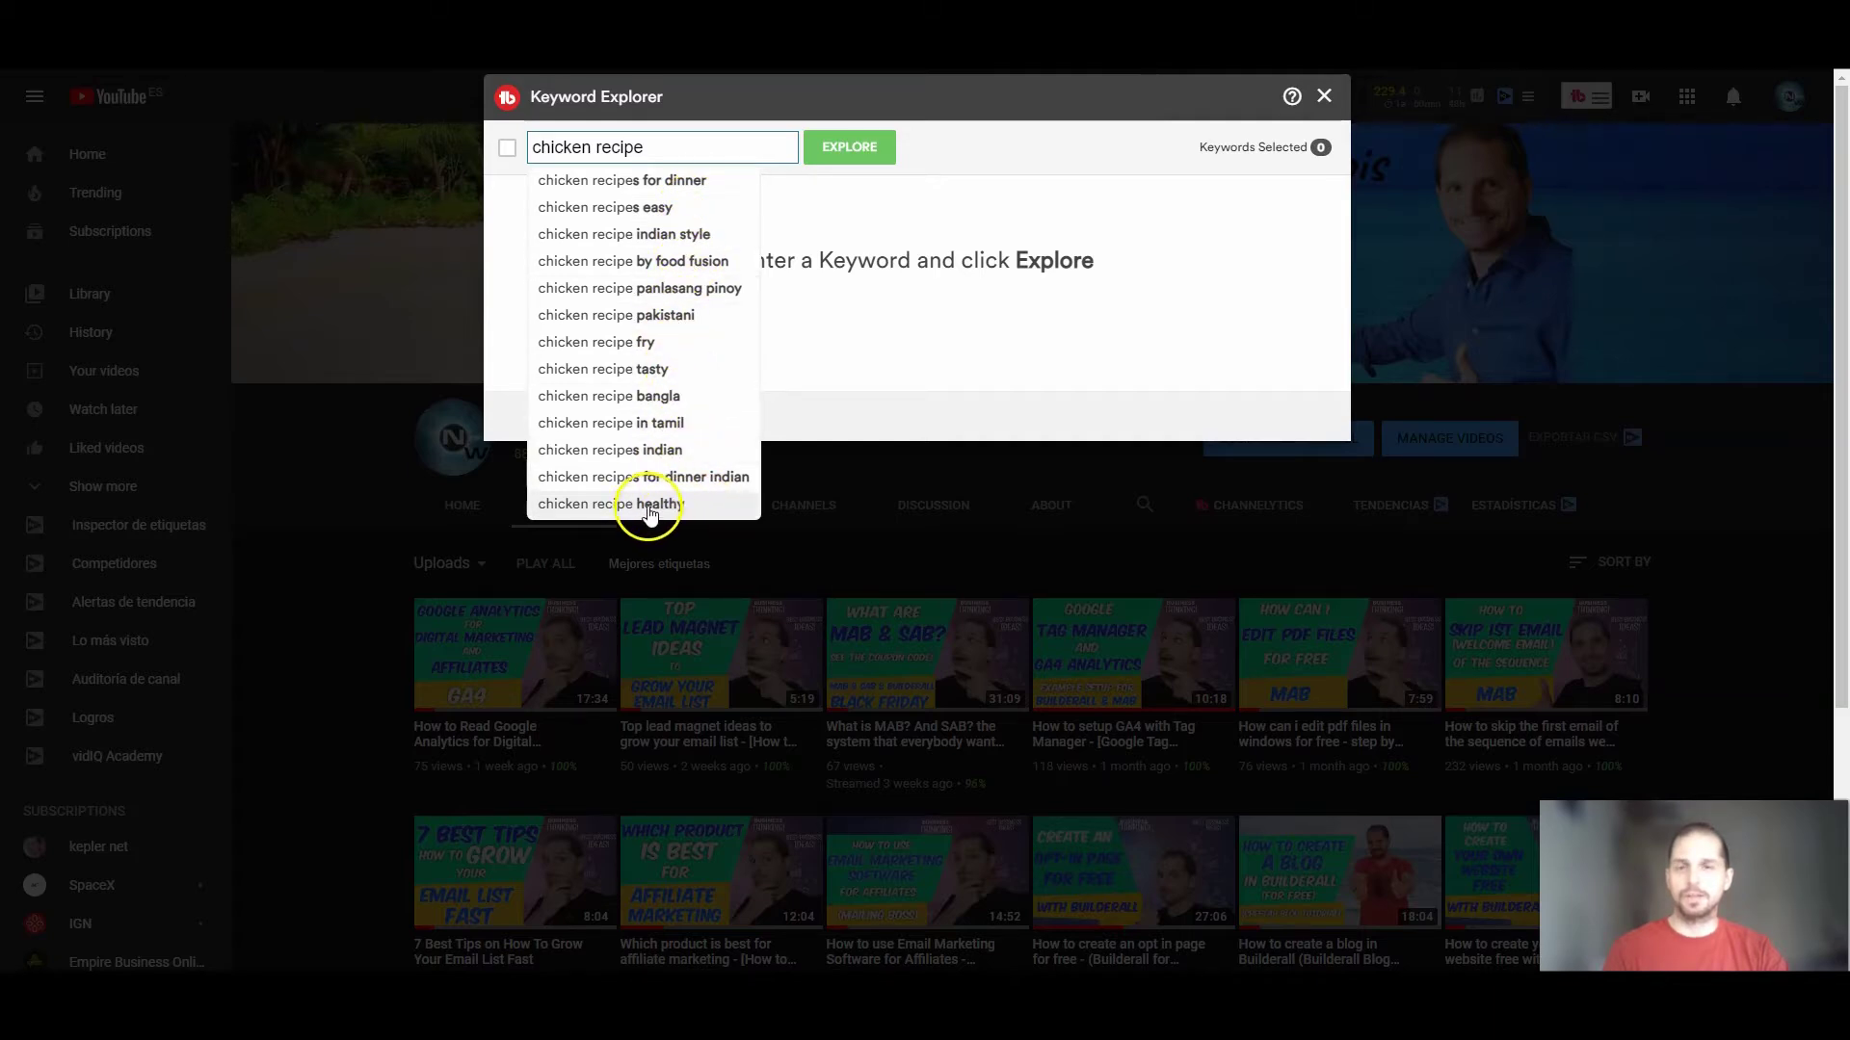
{"action": "left_click", "coordinate": [667, 182]}
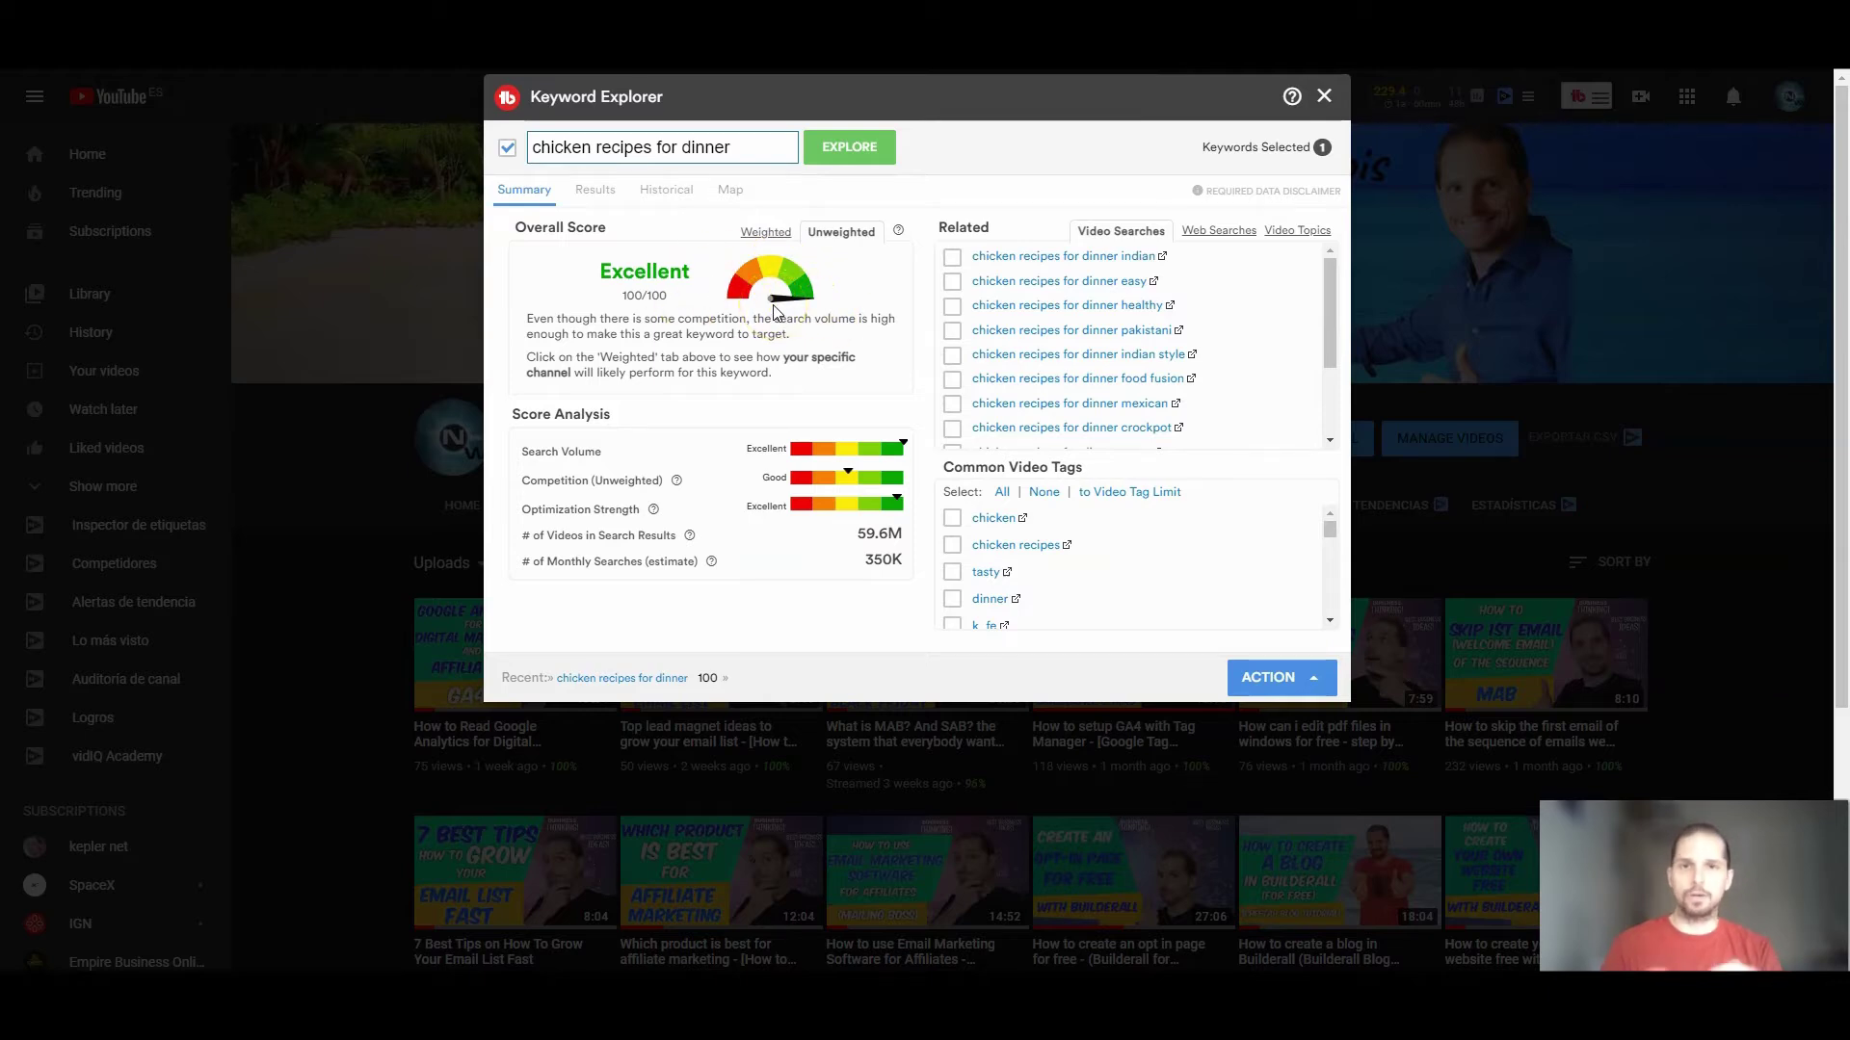
- Compare the keyword's weighted and unweighted overall scores and read the explanation of the unweighted score
{"action": "left_click", "coordinate": [760, 234]}
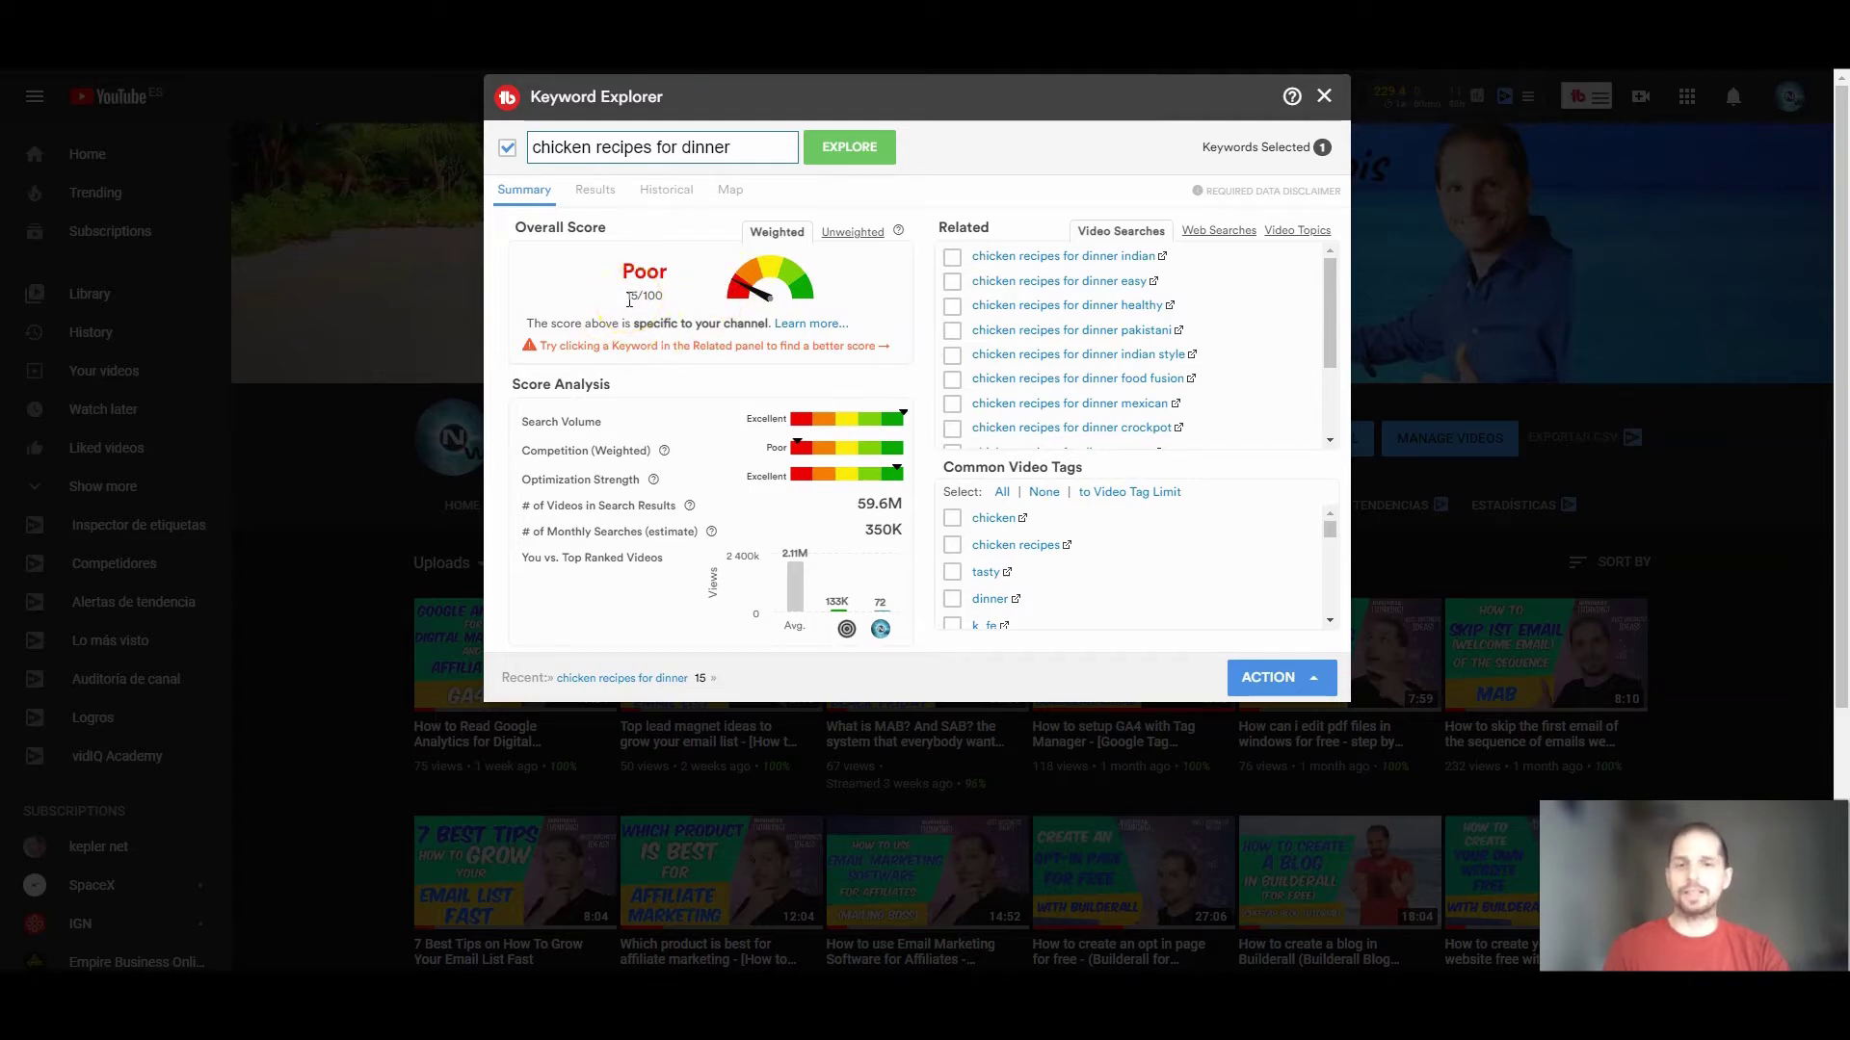
{"action": "left_click", "coordinate": [851, 231]}
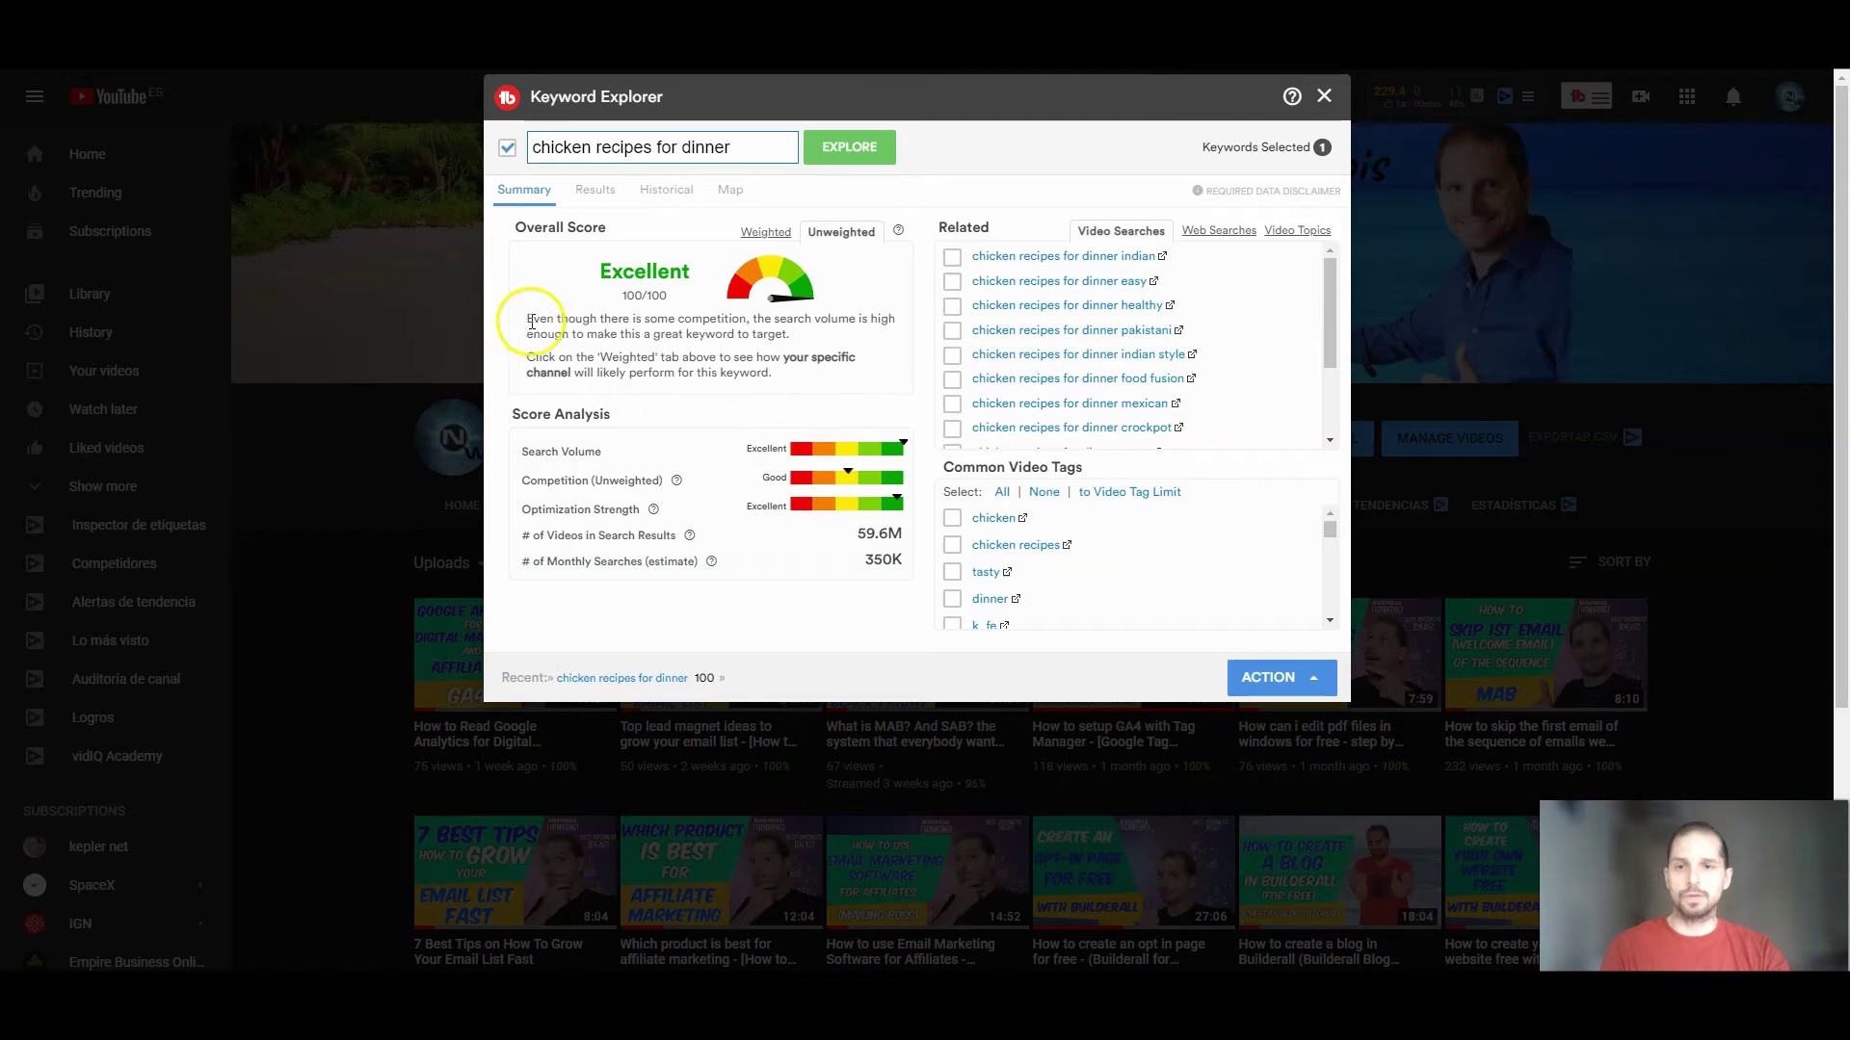
{"action": "left_click_drag", "start_coordinate": [528, 323], "coordinate": [793, 336]}
{"action": "left_click", "coordinate": [793, 335]}
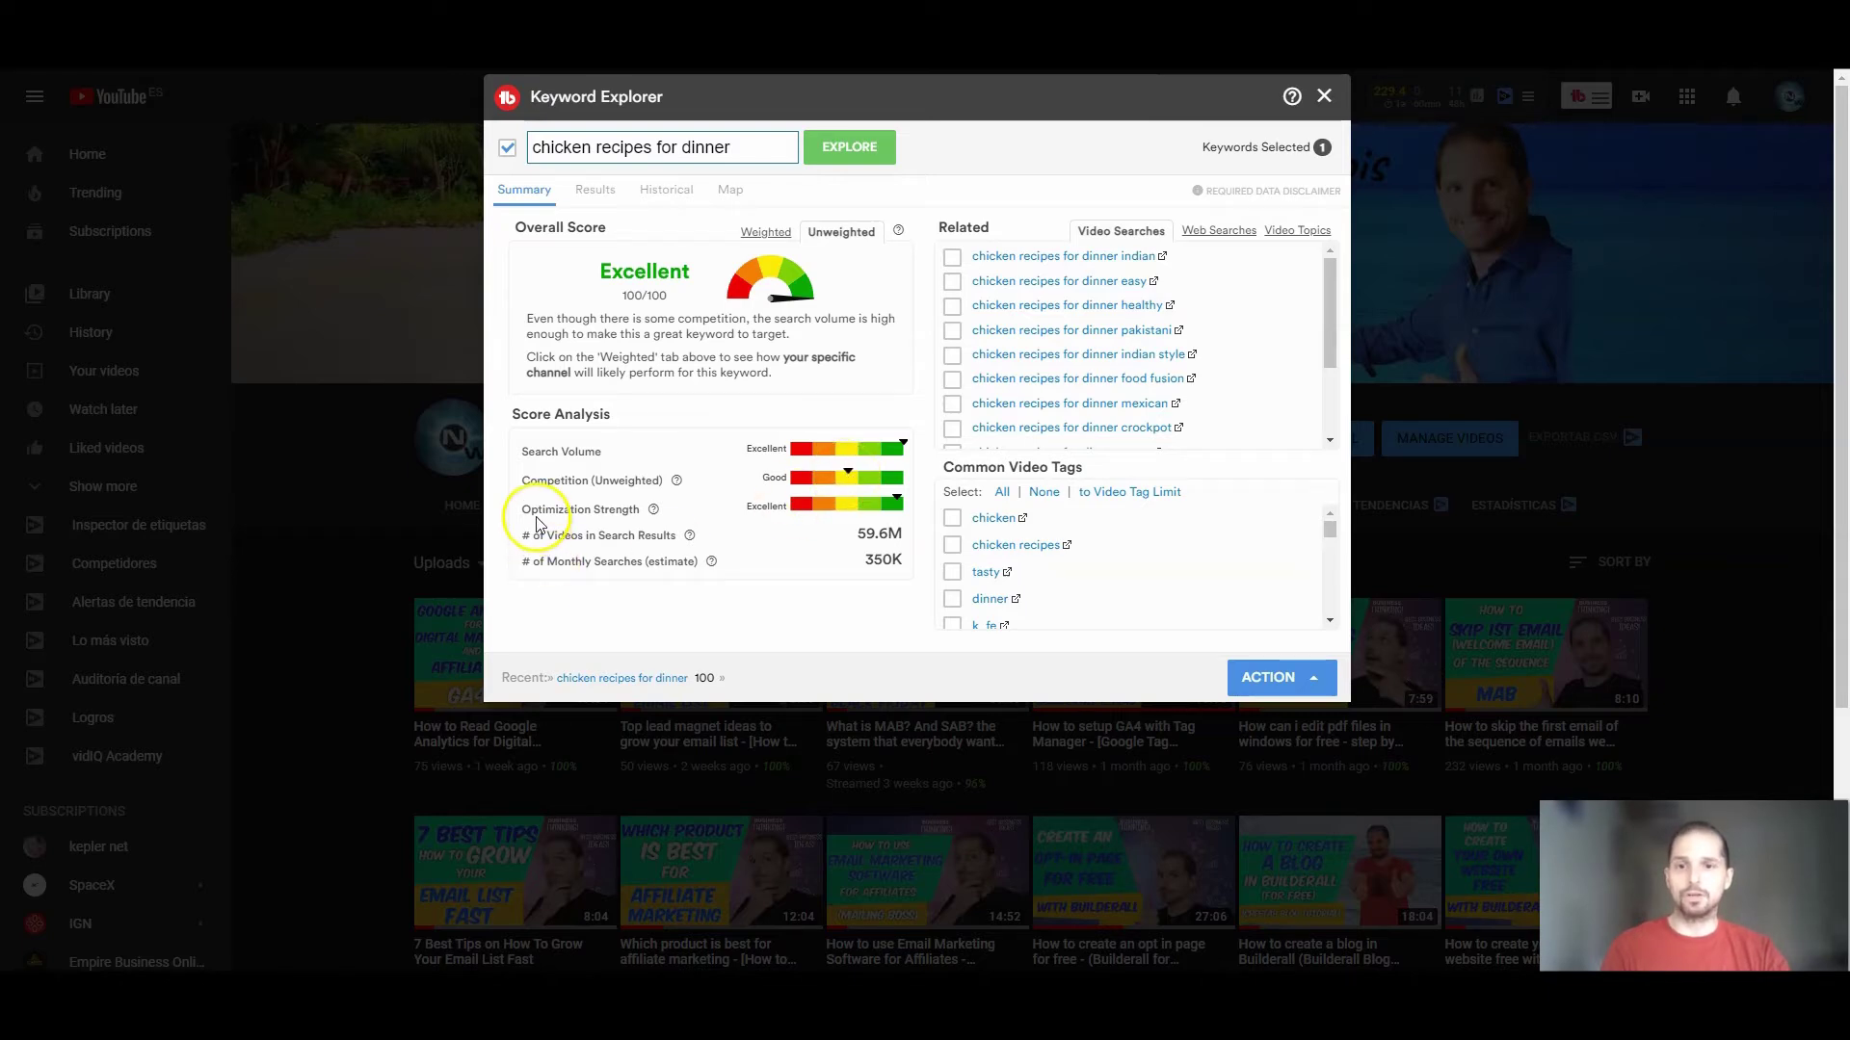
- Examine the keyword's optimization strength, number of videos in search results, estimated monthly searches and overall score
{"action": "left_click", "coordinate": [895, 506]}
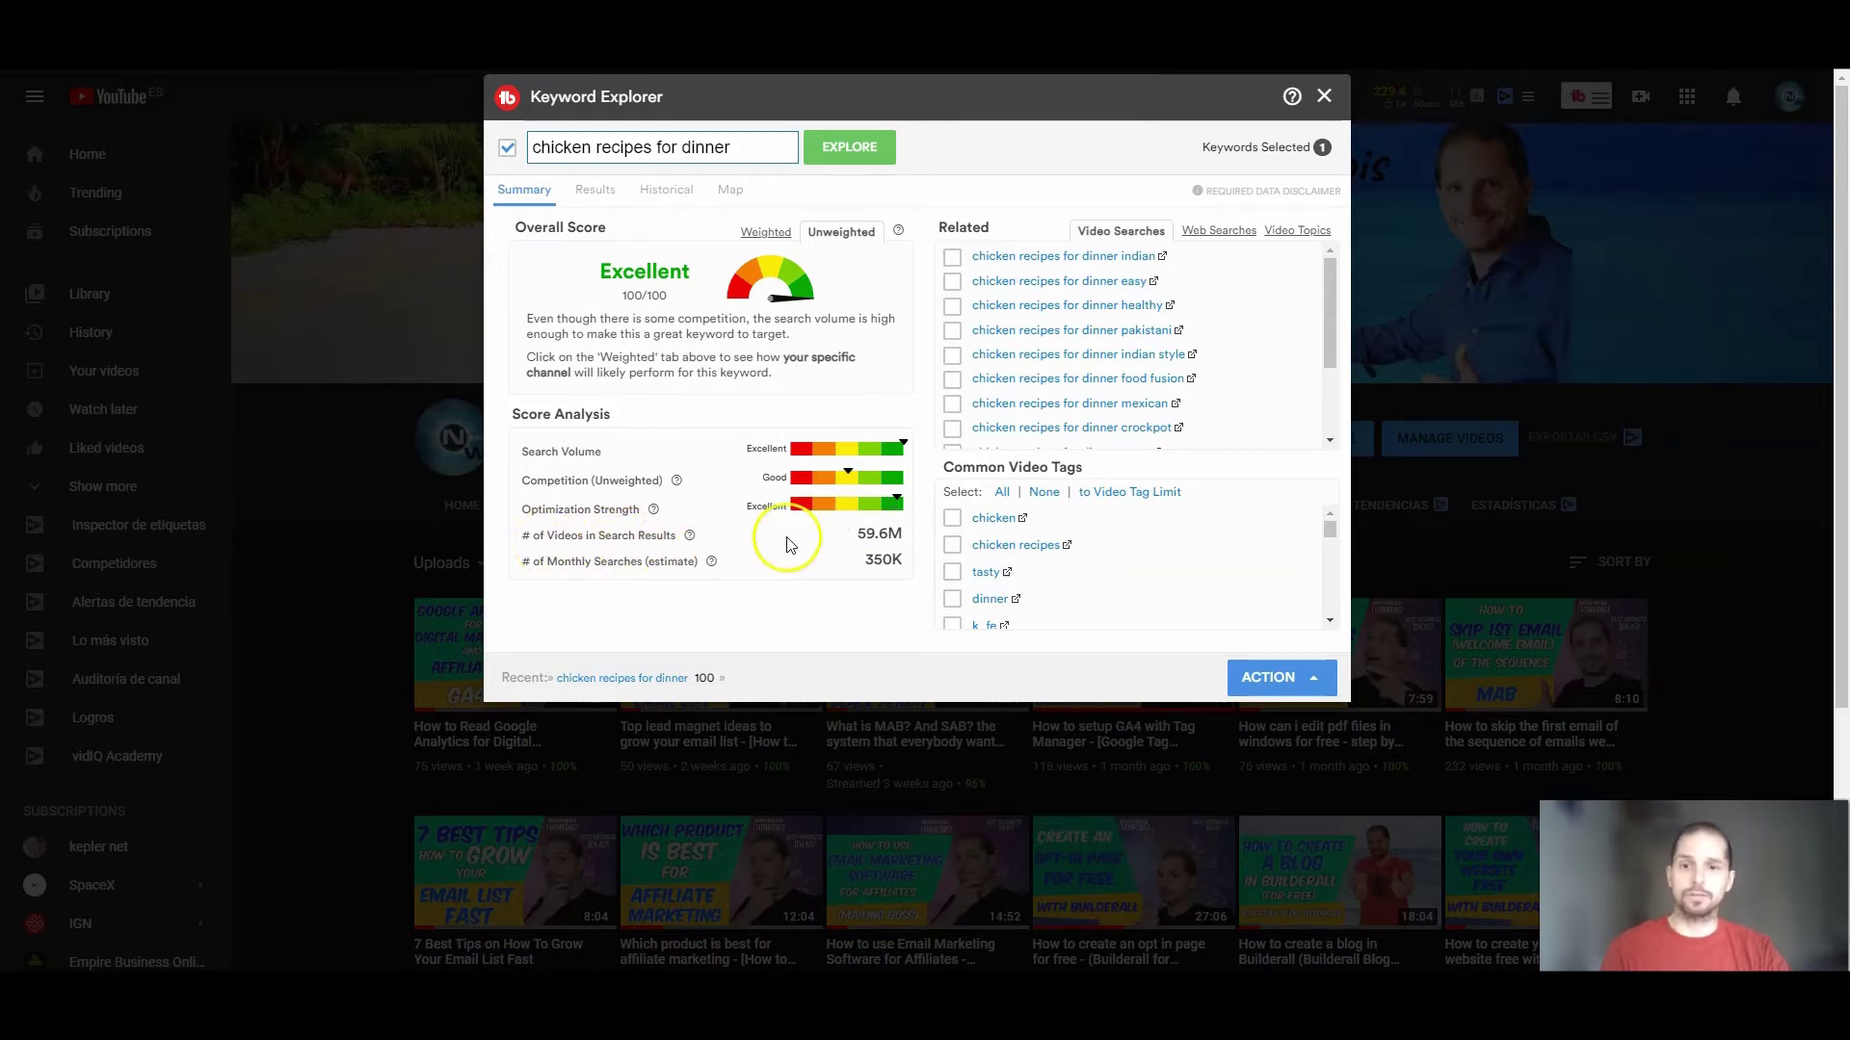
{"action": "left_click_drag", "start_coordinate": [856, 533], "coordinate": [899, 536]}
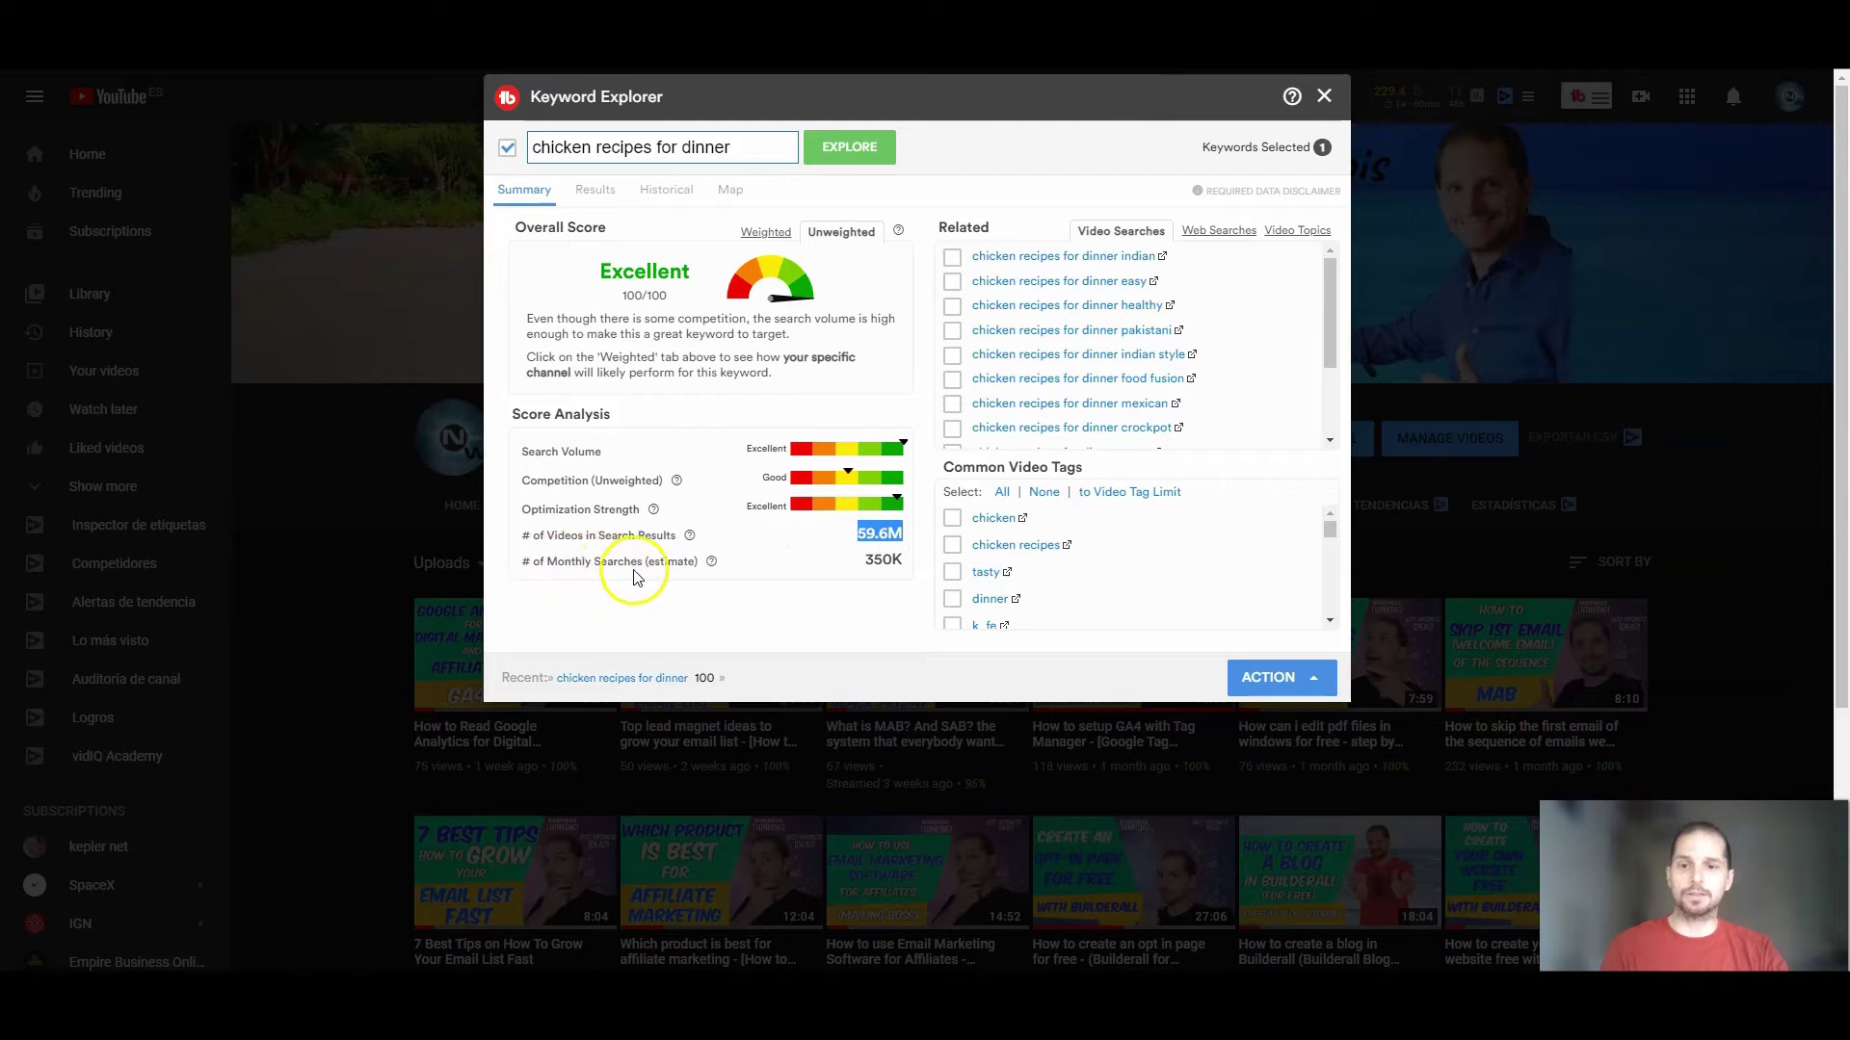
{"action": "left_click_drag", "start_coordinate": [865, 558], "coordinate": [902, 559]}
{"action": "left_click", "coordinate": [812, 581]}
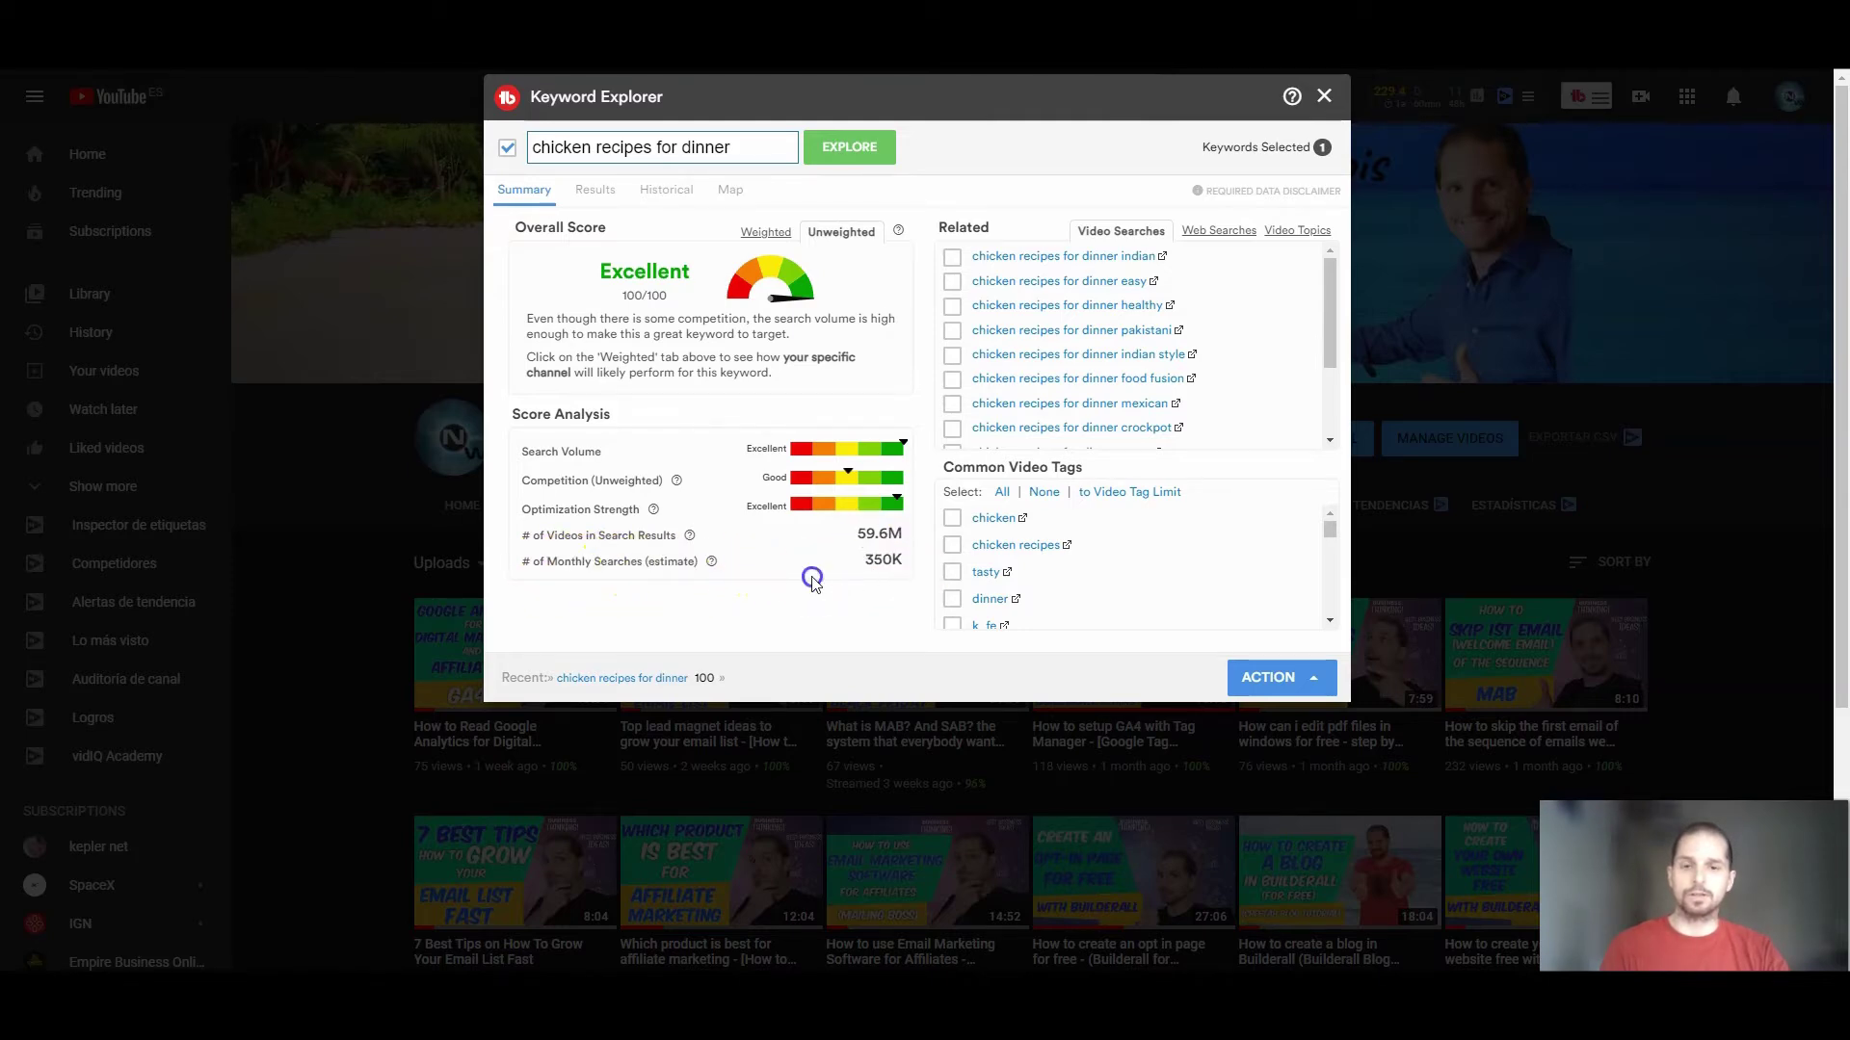
{"action": "left_click_drag", "start_coordinate": [864, 561], "coordinate": [905, 562]}
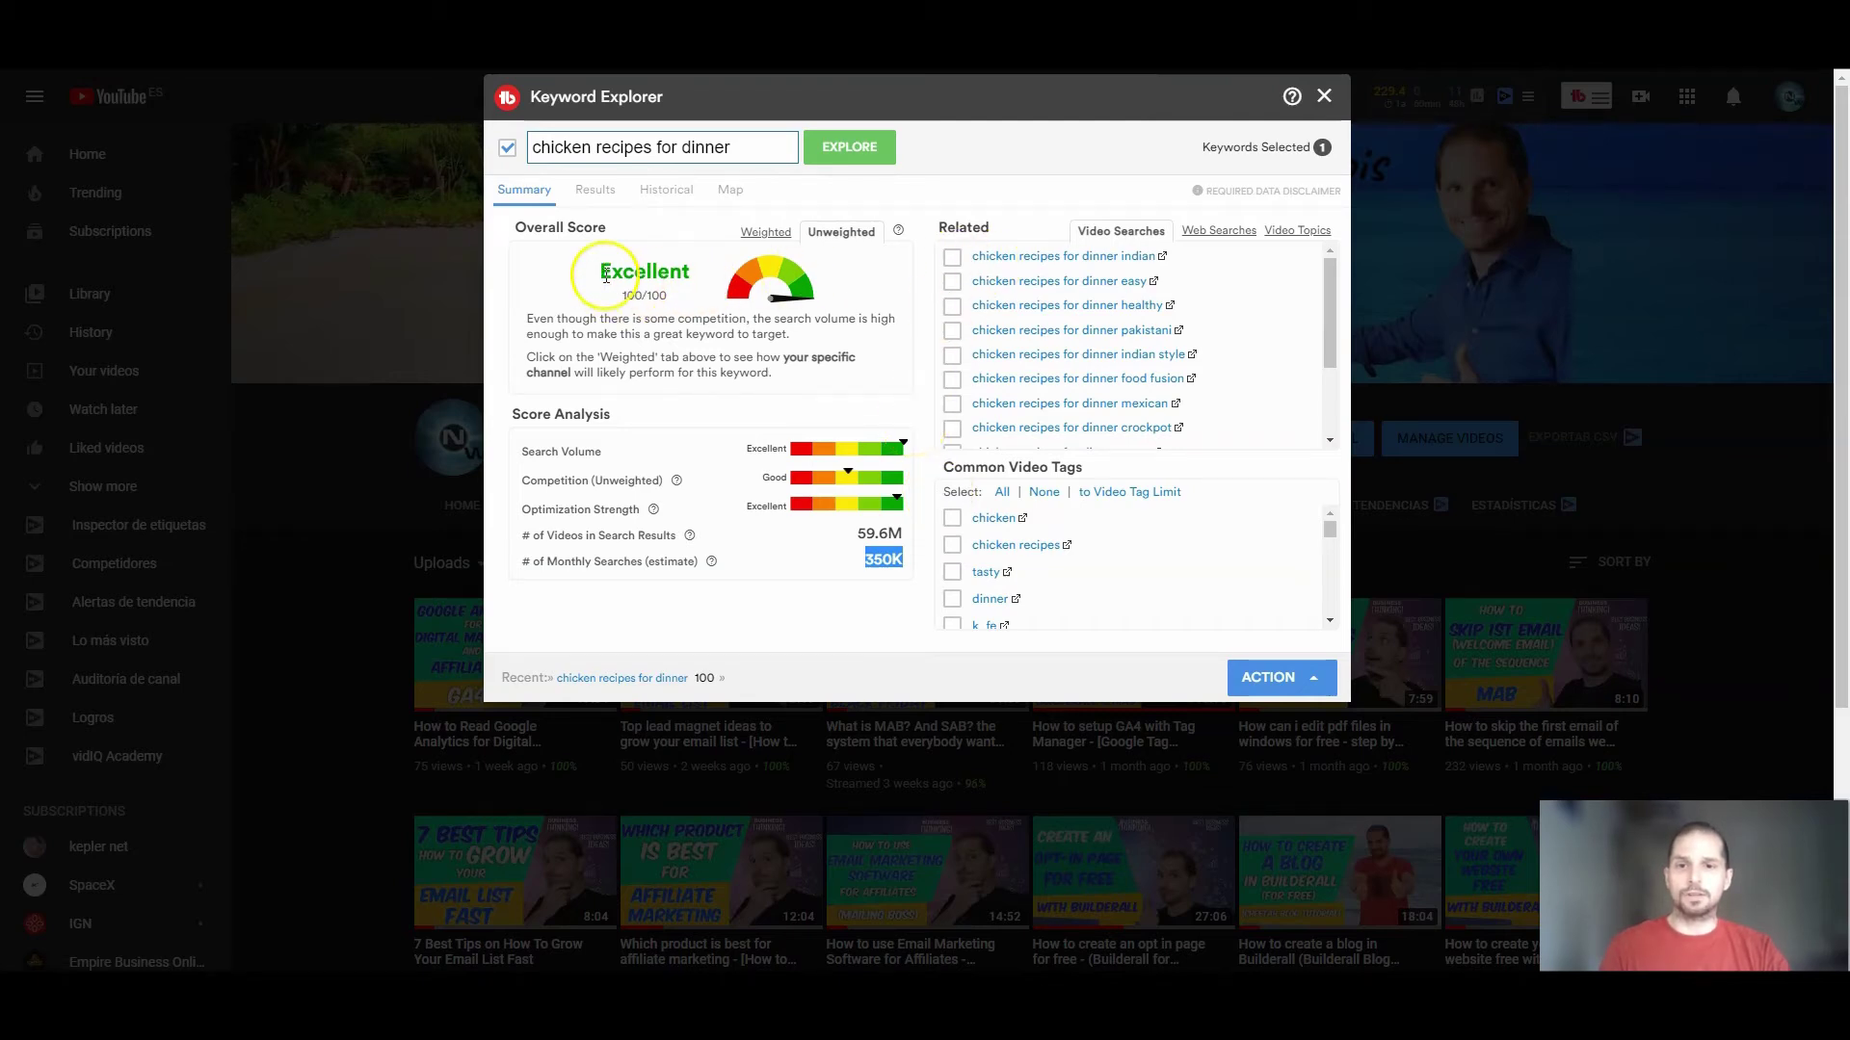
{"action": "left_click_drag", "start_coordinate": [599, 270], "coordinate": [675, 301]}
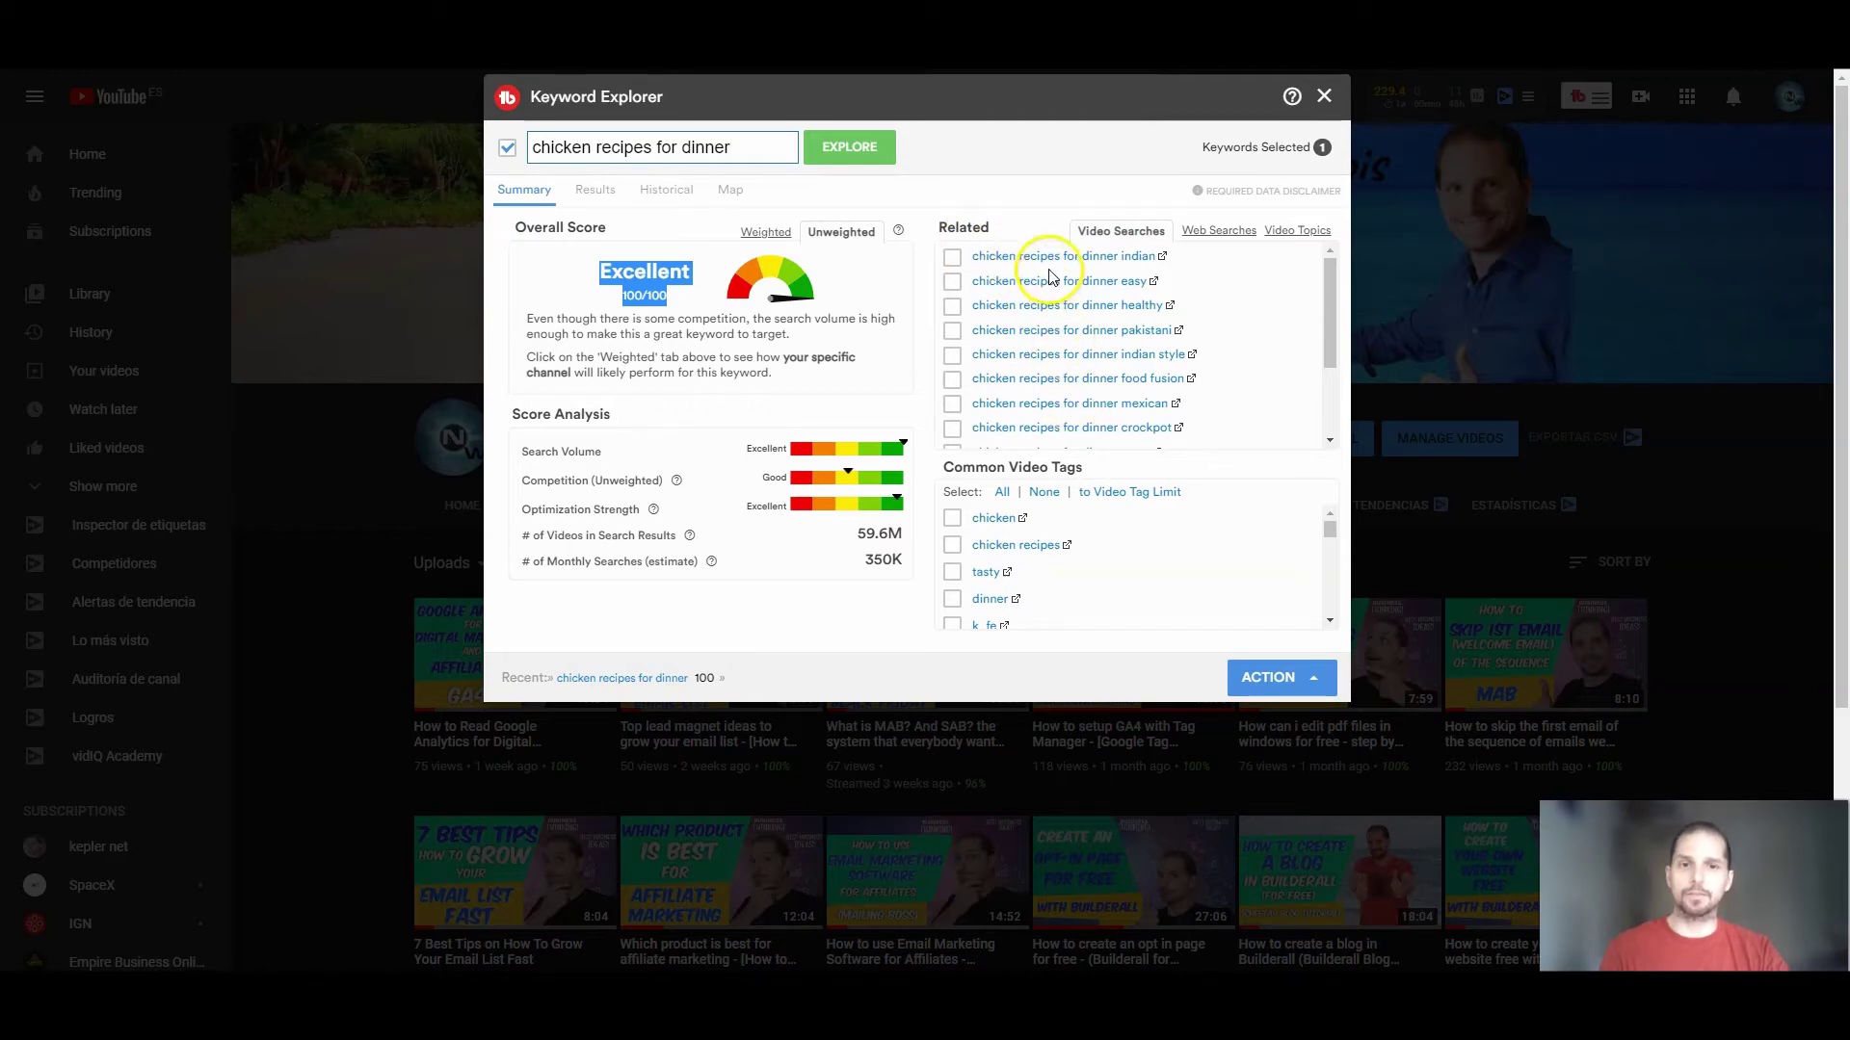
- Explore the related video search "chicken recipes for dinner mexican"
{"action": "left_click_drag", "start_coordinate": [1323, 285], "coordinate": [1319, 361]}
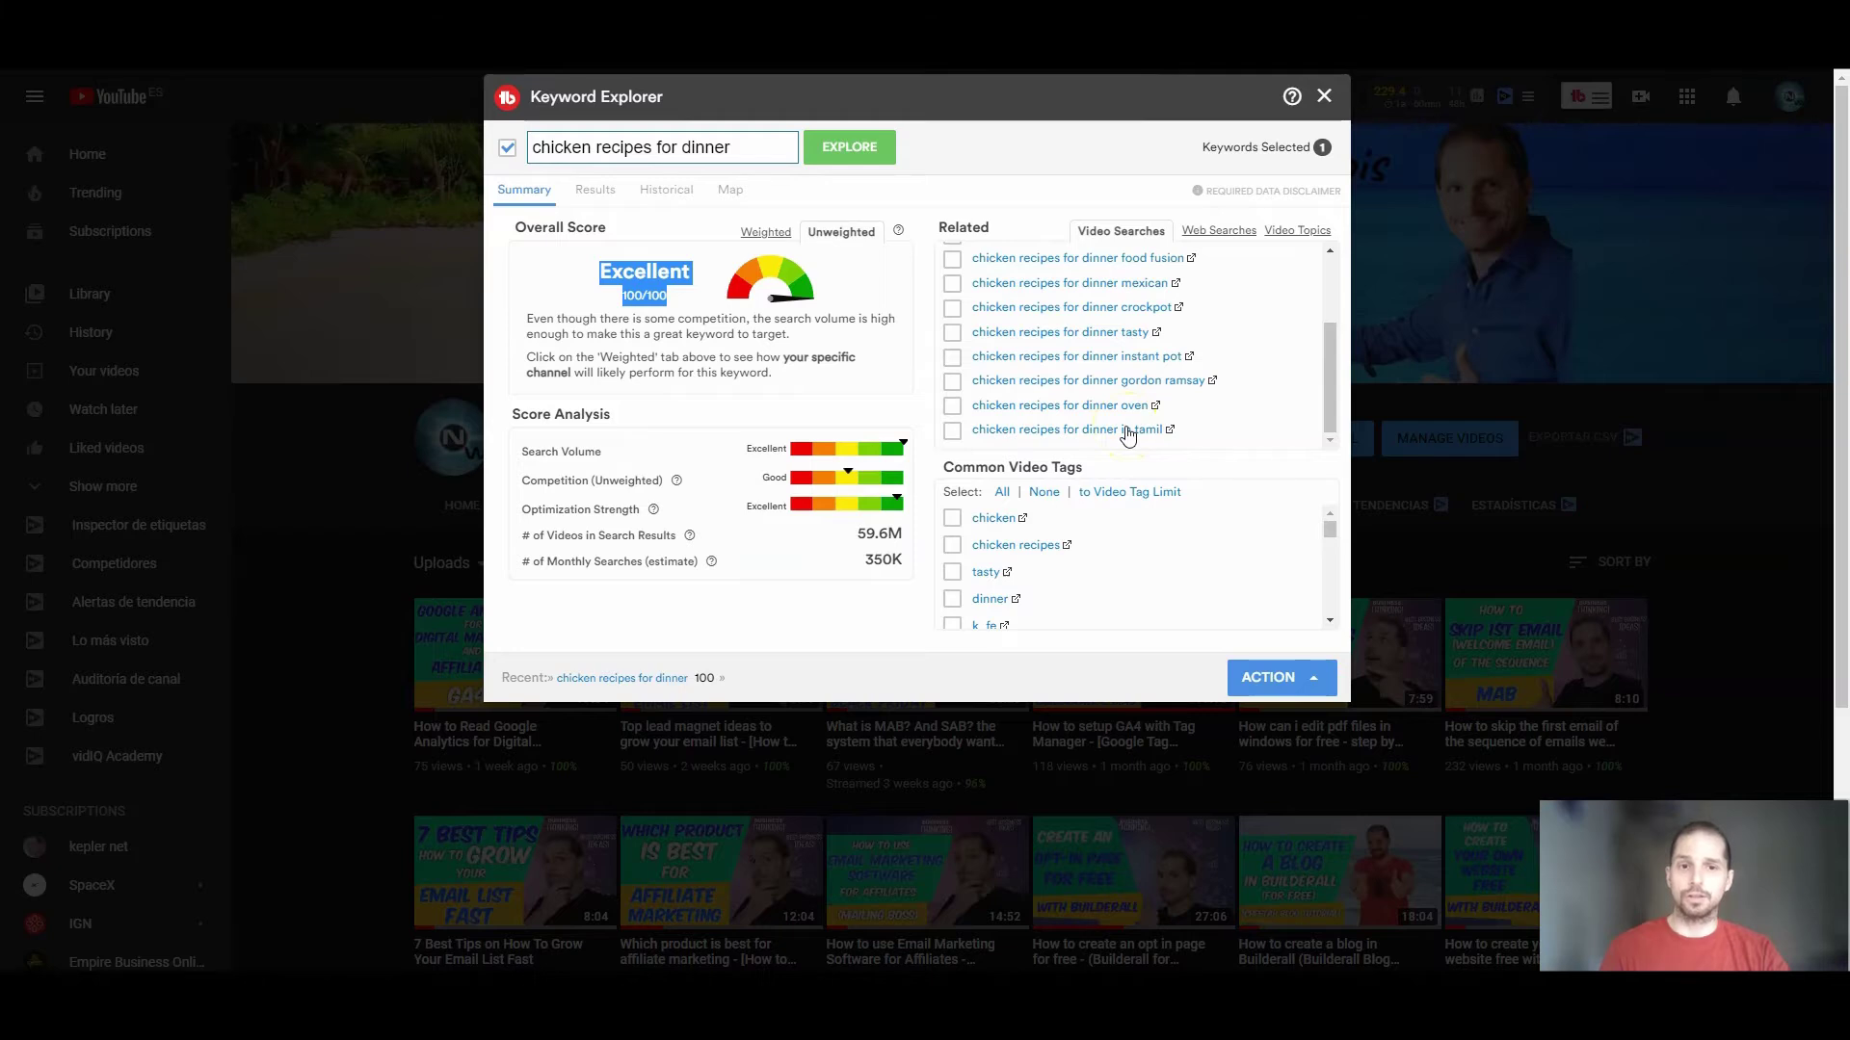
{"action": "scroll", "coordinate": [1127, 424], "scroll_direction": "up", "scroll_amount": 1}
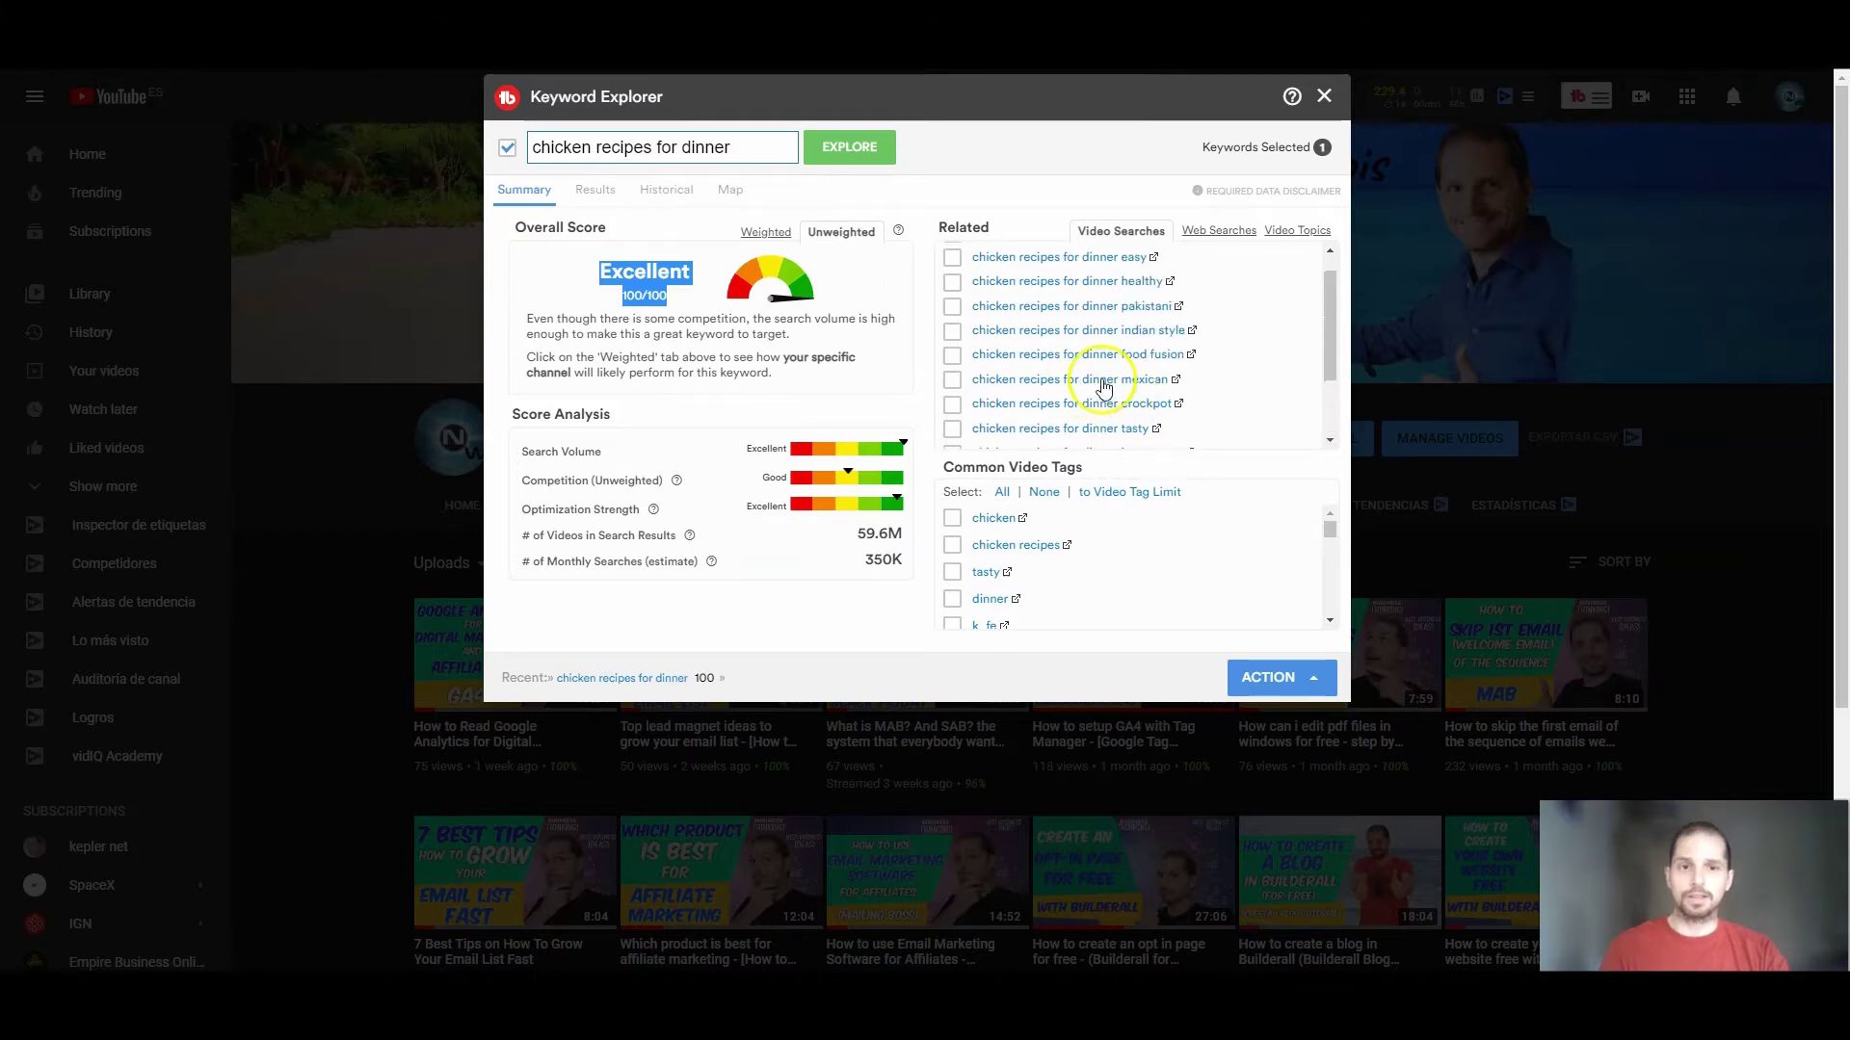
{"action": "left_click", "coordinate": [1128, 380]}
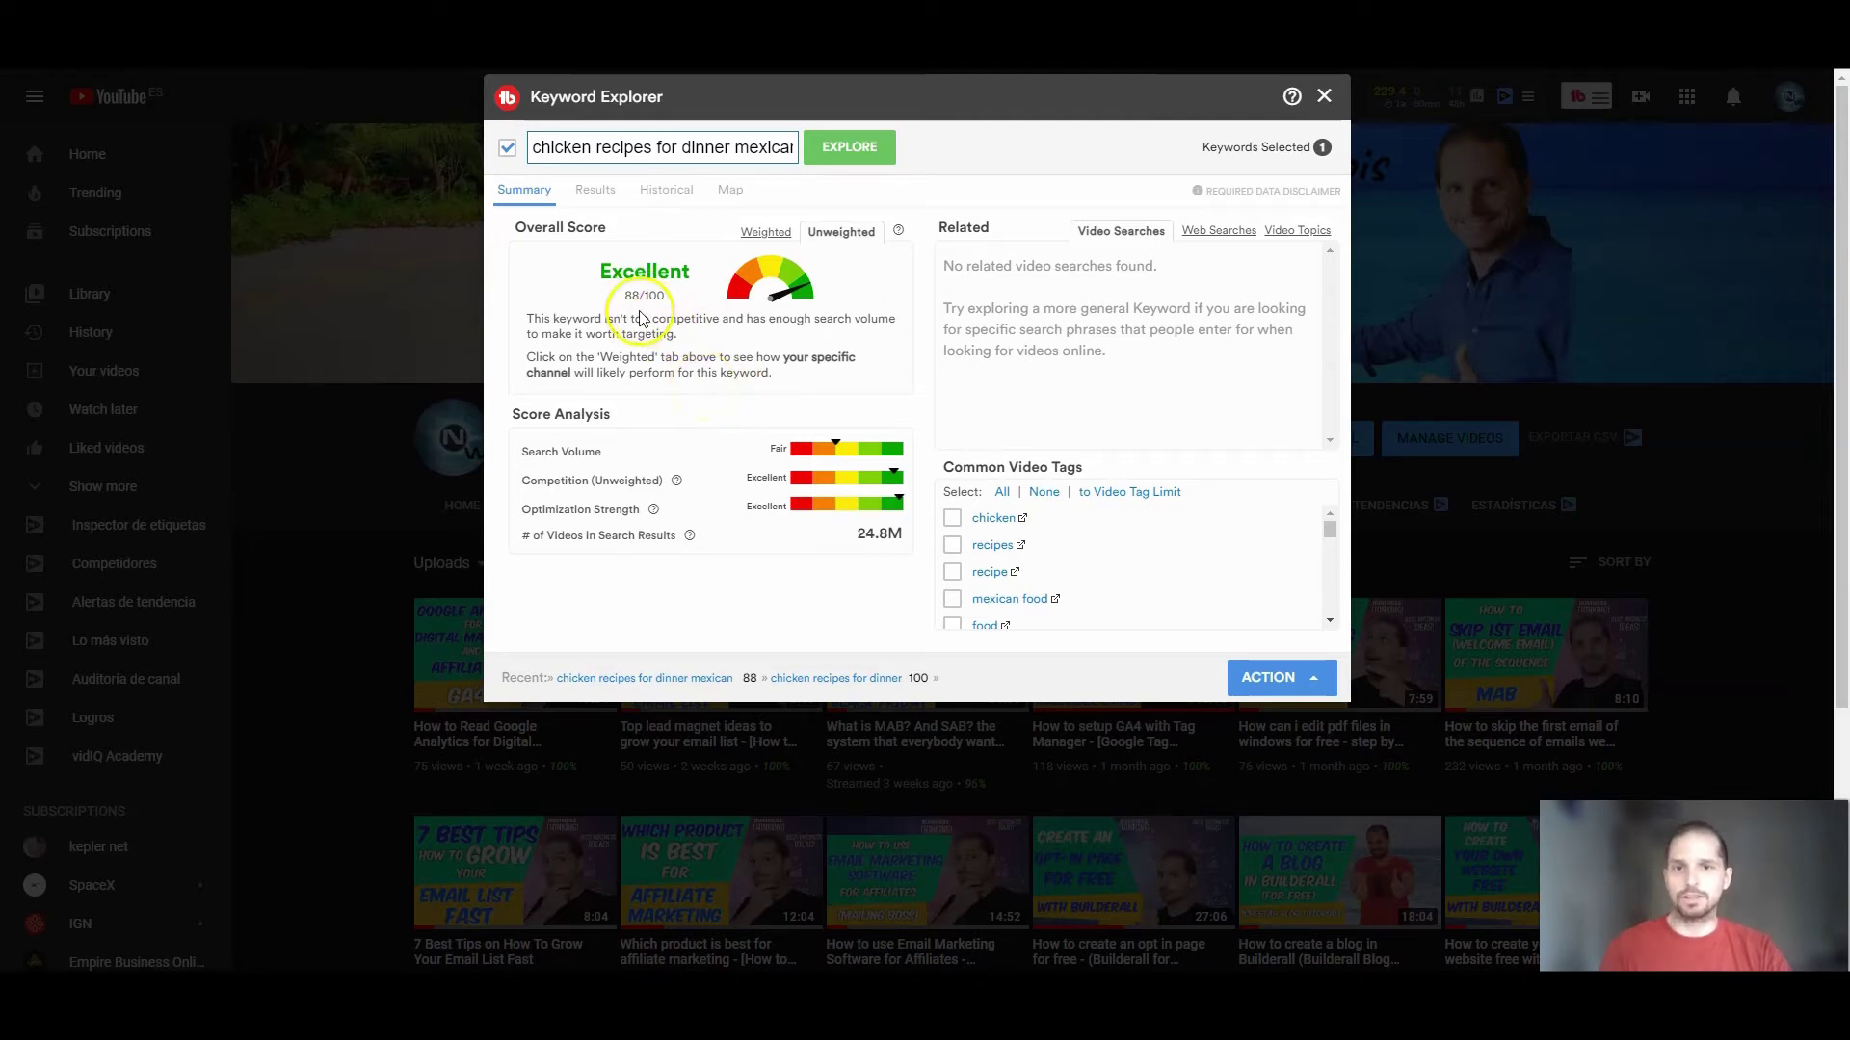
- Check the keyword's weighted score and the lowest view count among the top ranked videos
{"action": "left_click", "coordinate": [760, 234]}
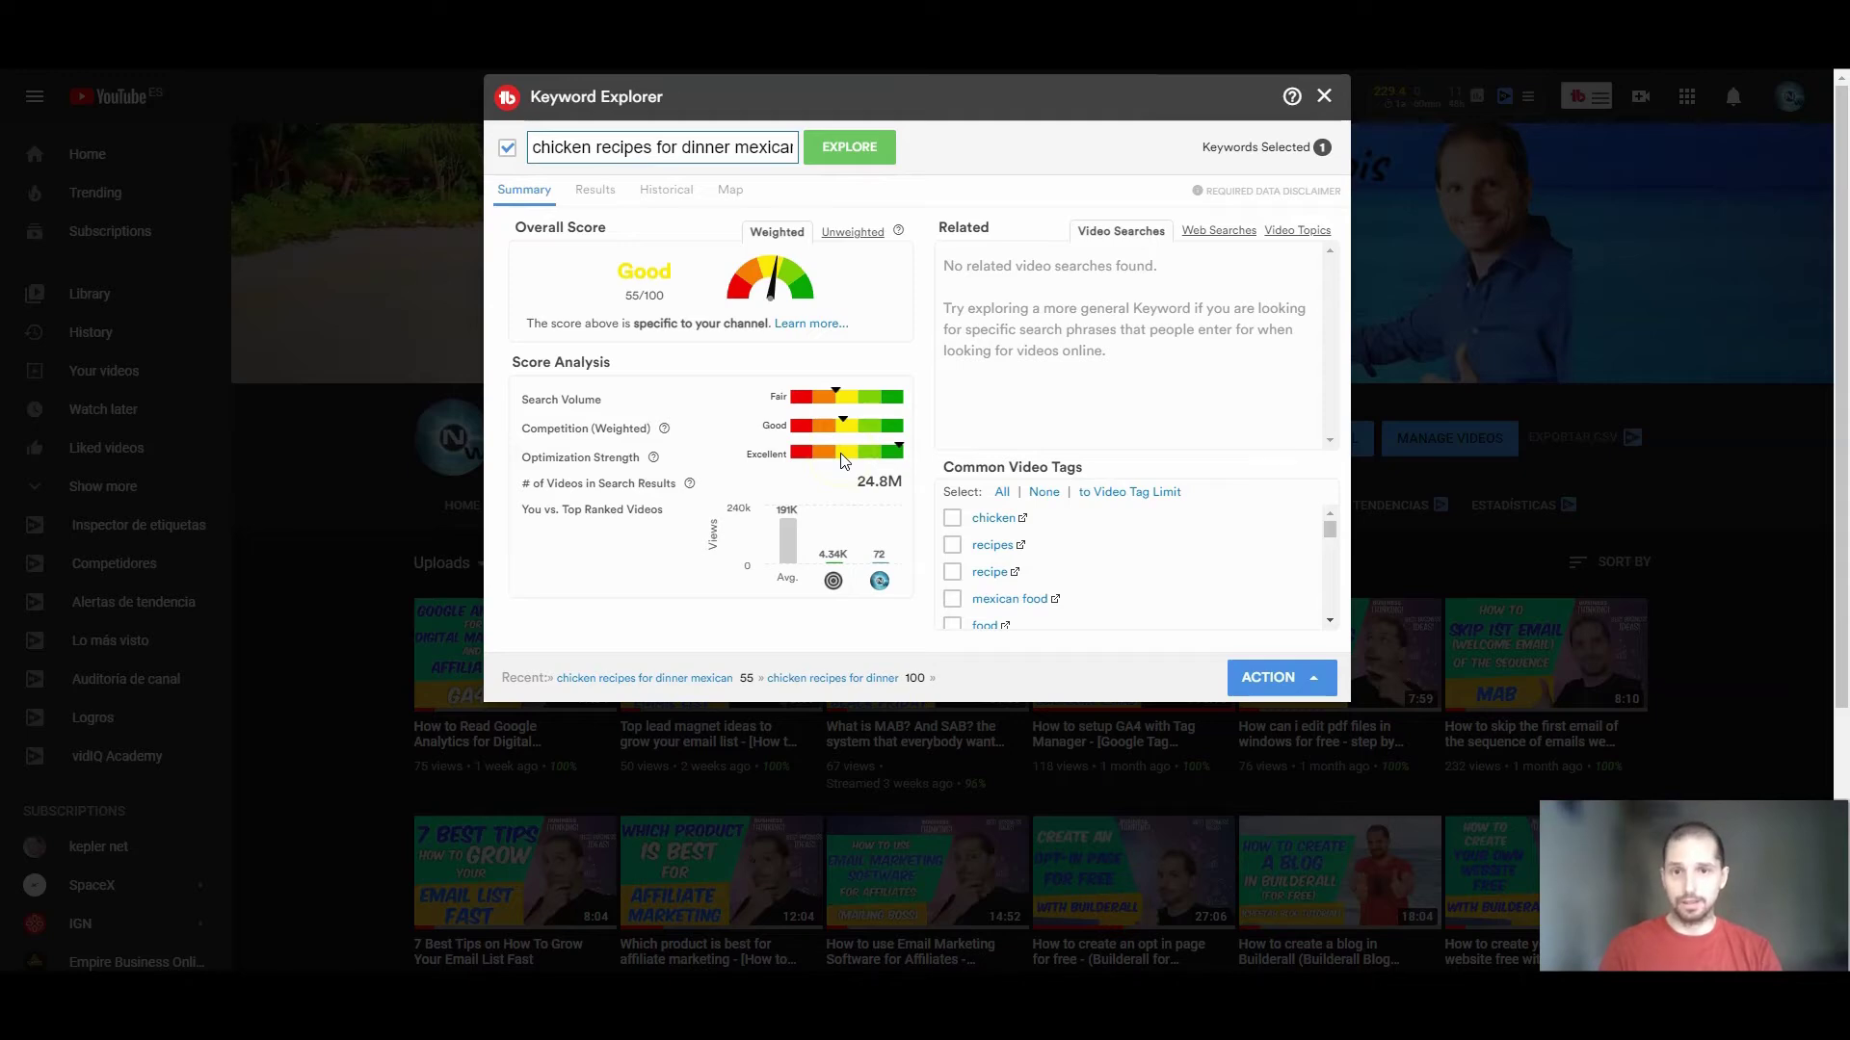
{"action": "mouse_move", "coordinate": [834, 585]}
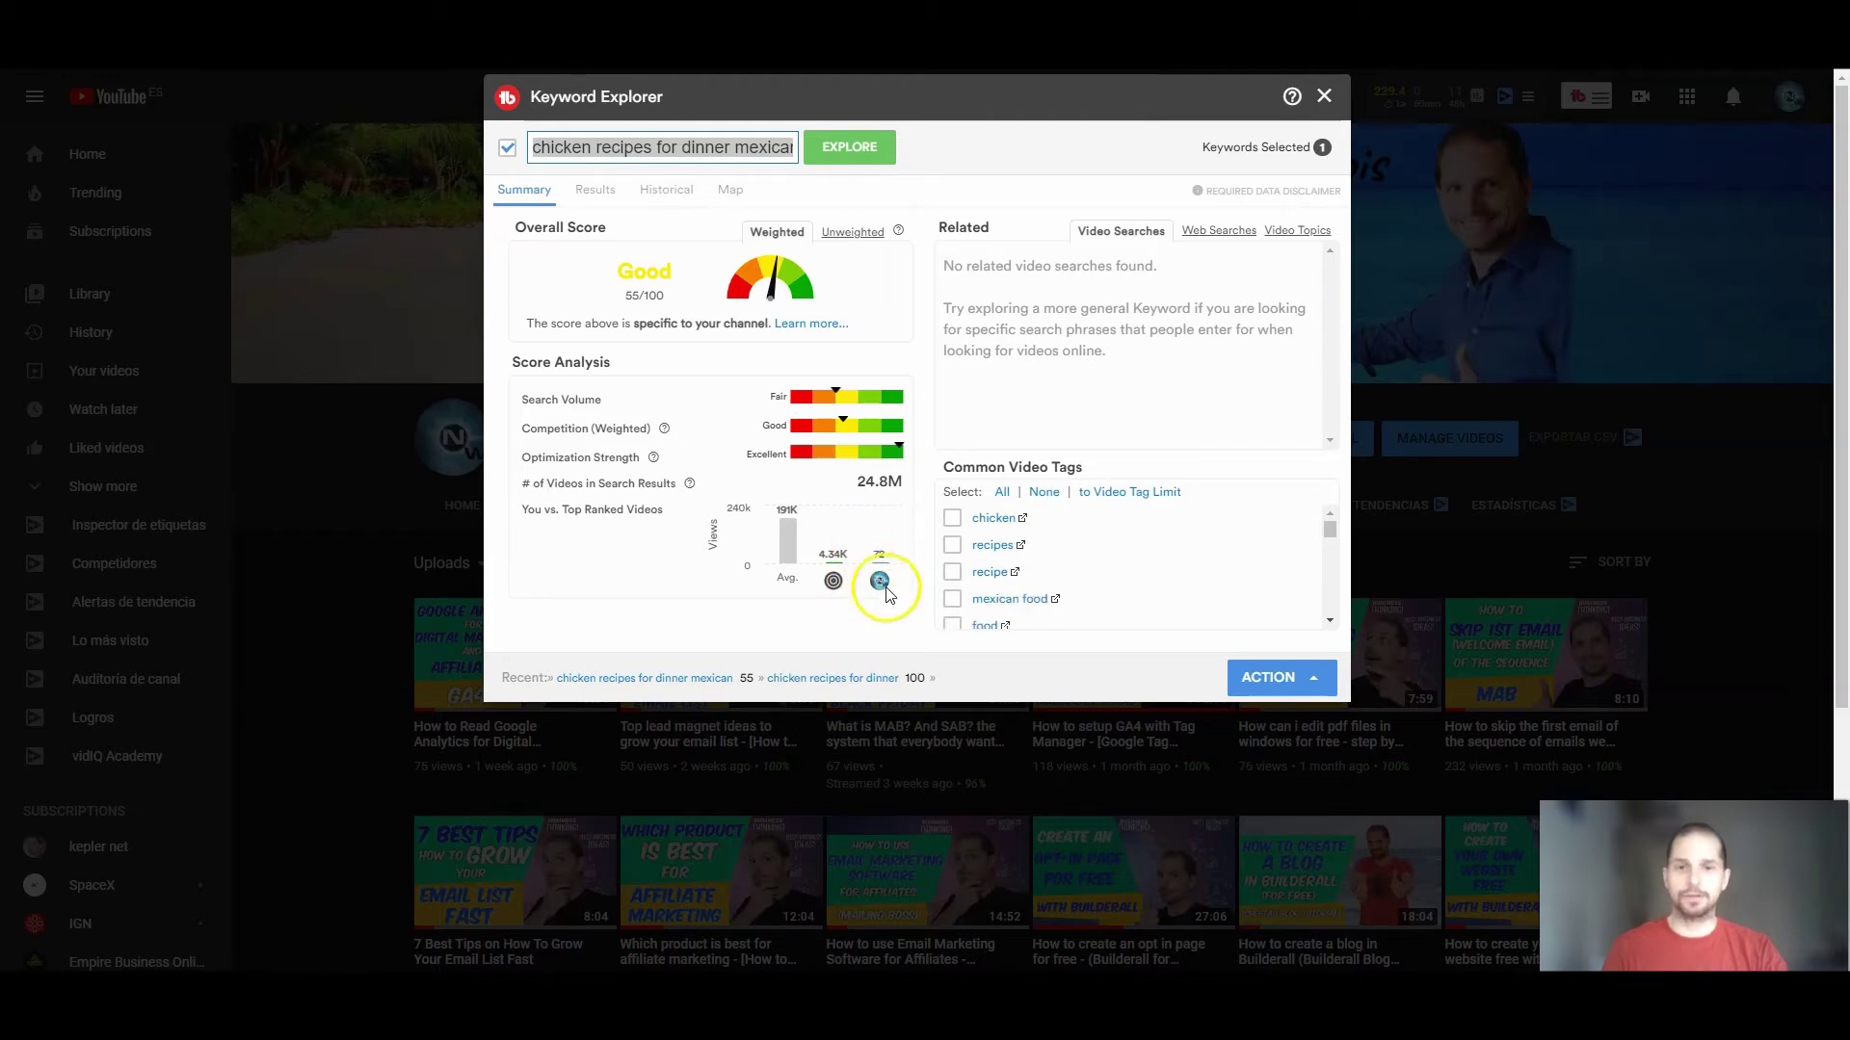
{"action": "left_click", "coordinate": [833, 585]}
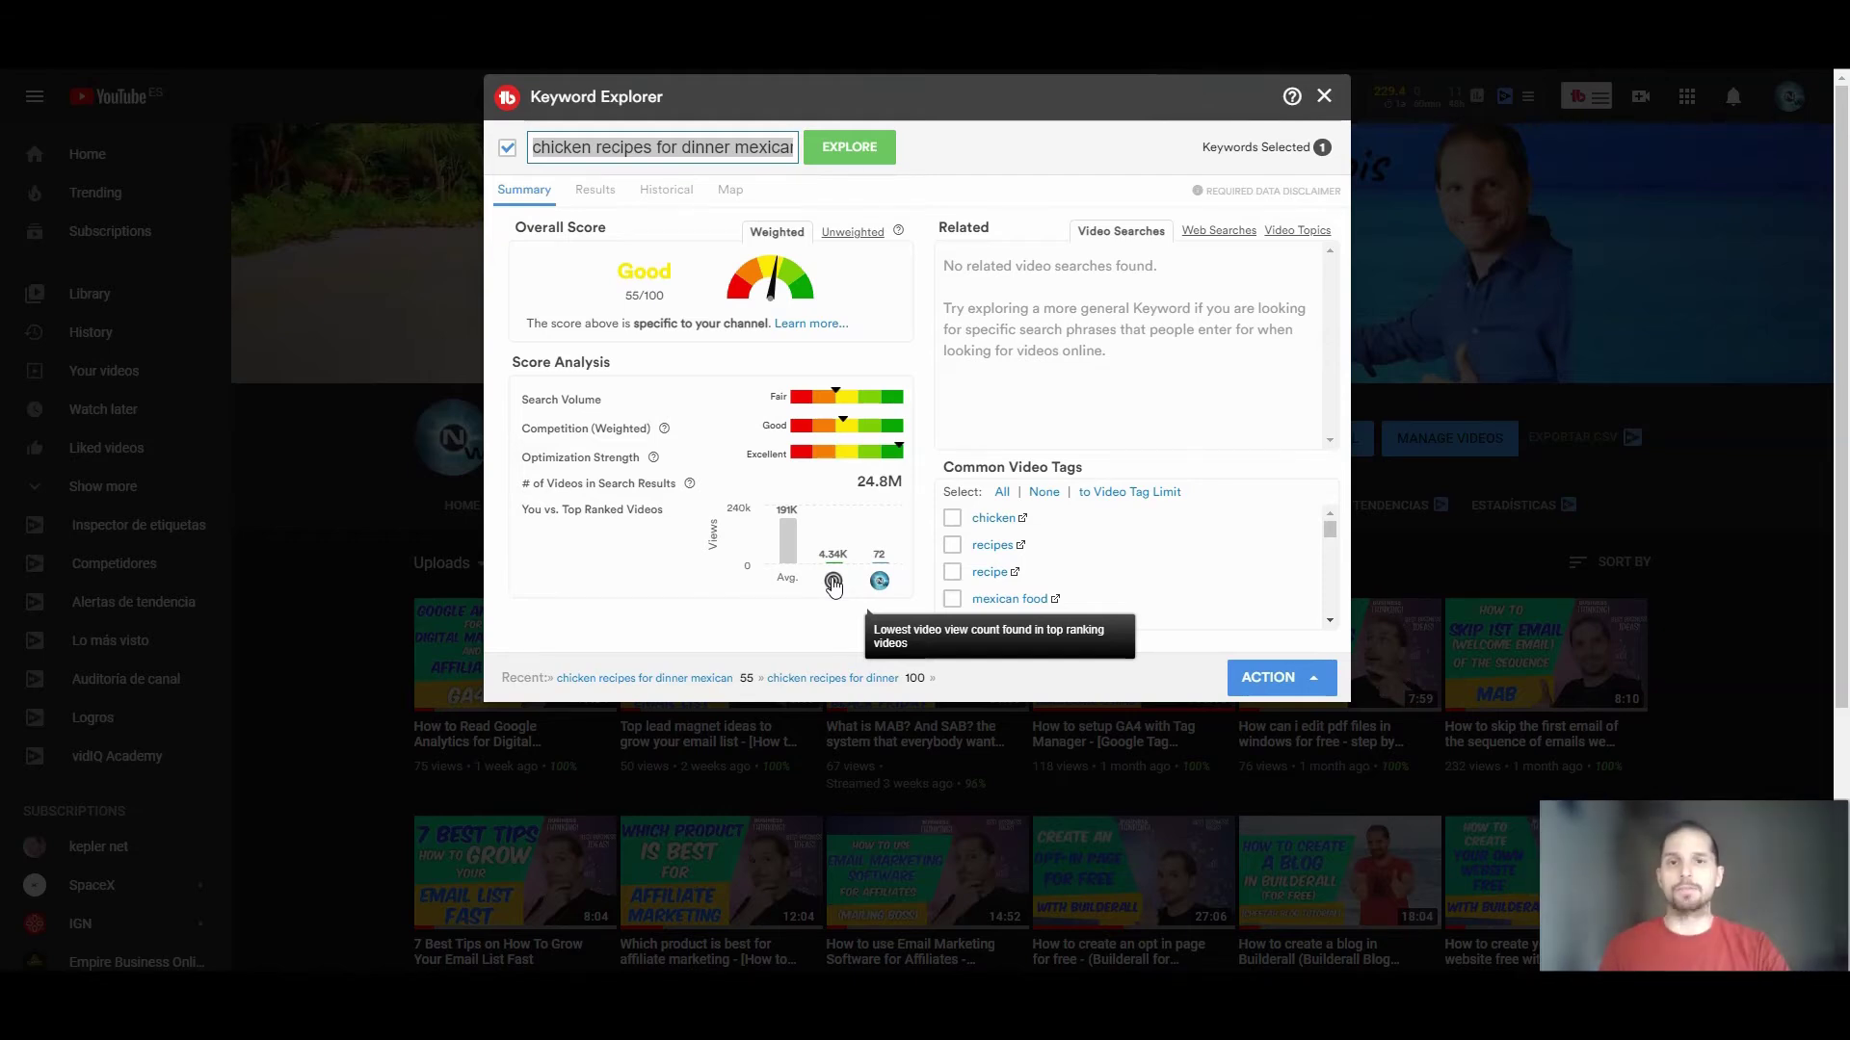
{"action": "left_click", "coordinate": [833, 582]}
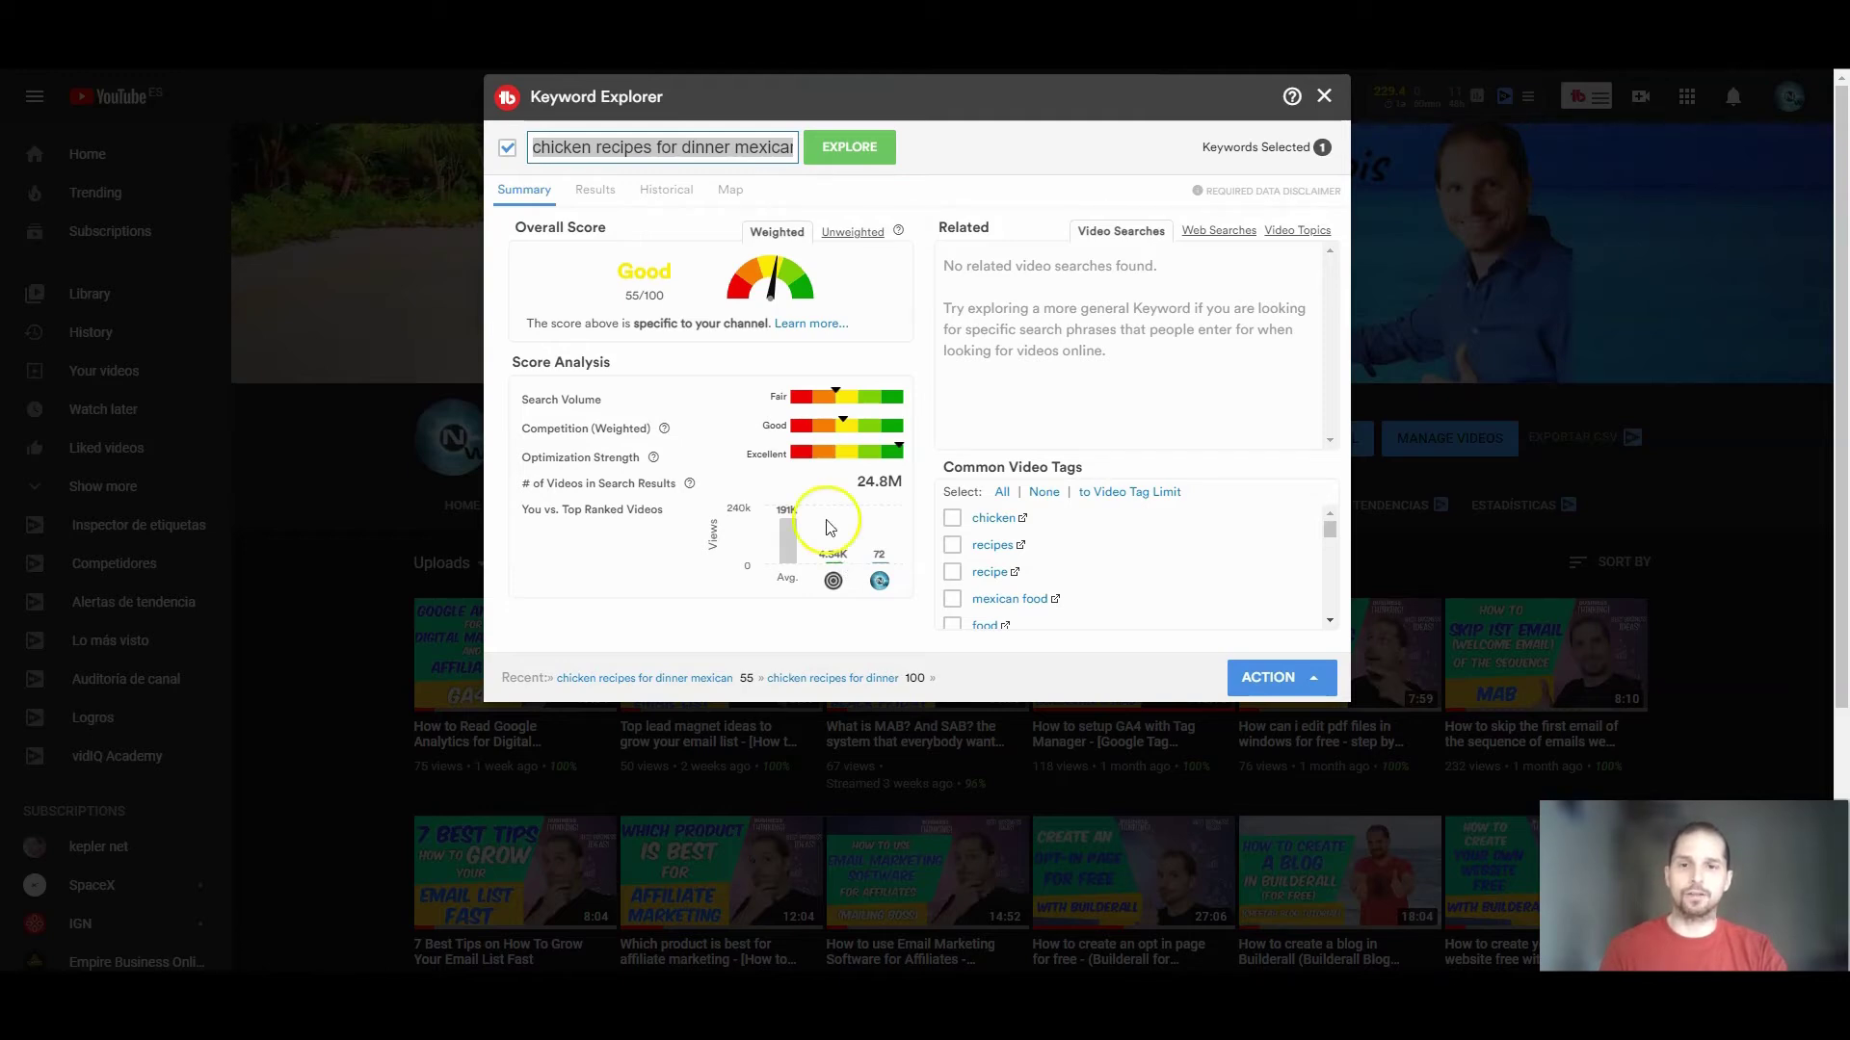
- Send the keyword "chicken recipes for dinner mexican" to SEO Studio for optimization
{"action": "triple_click", "coordinate": [541, 154]}
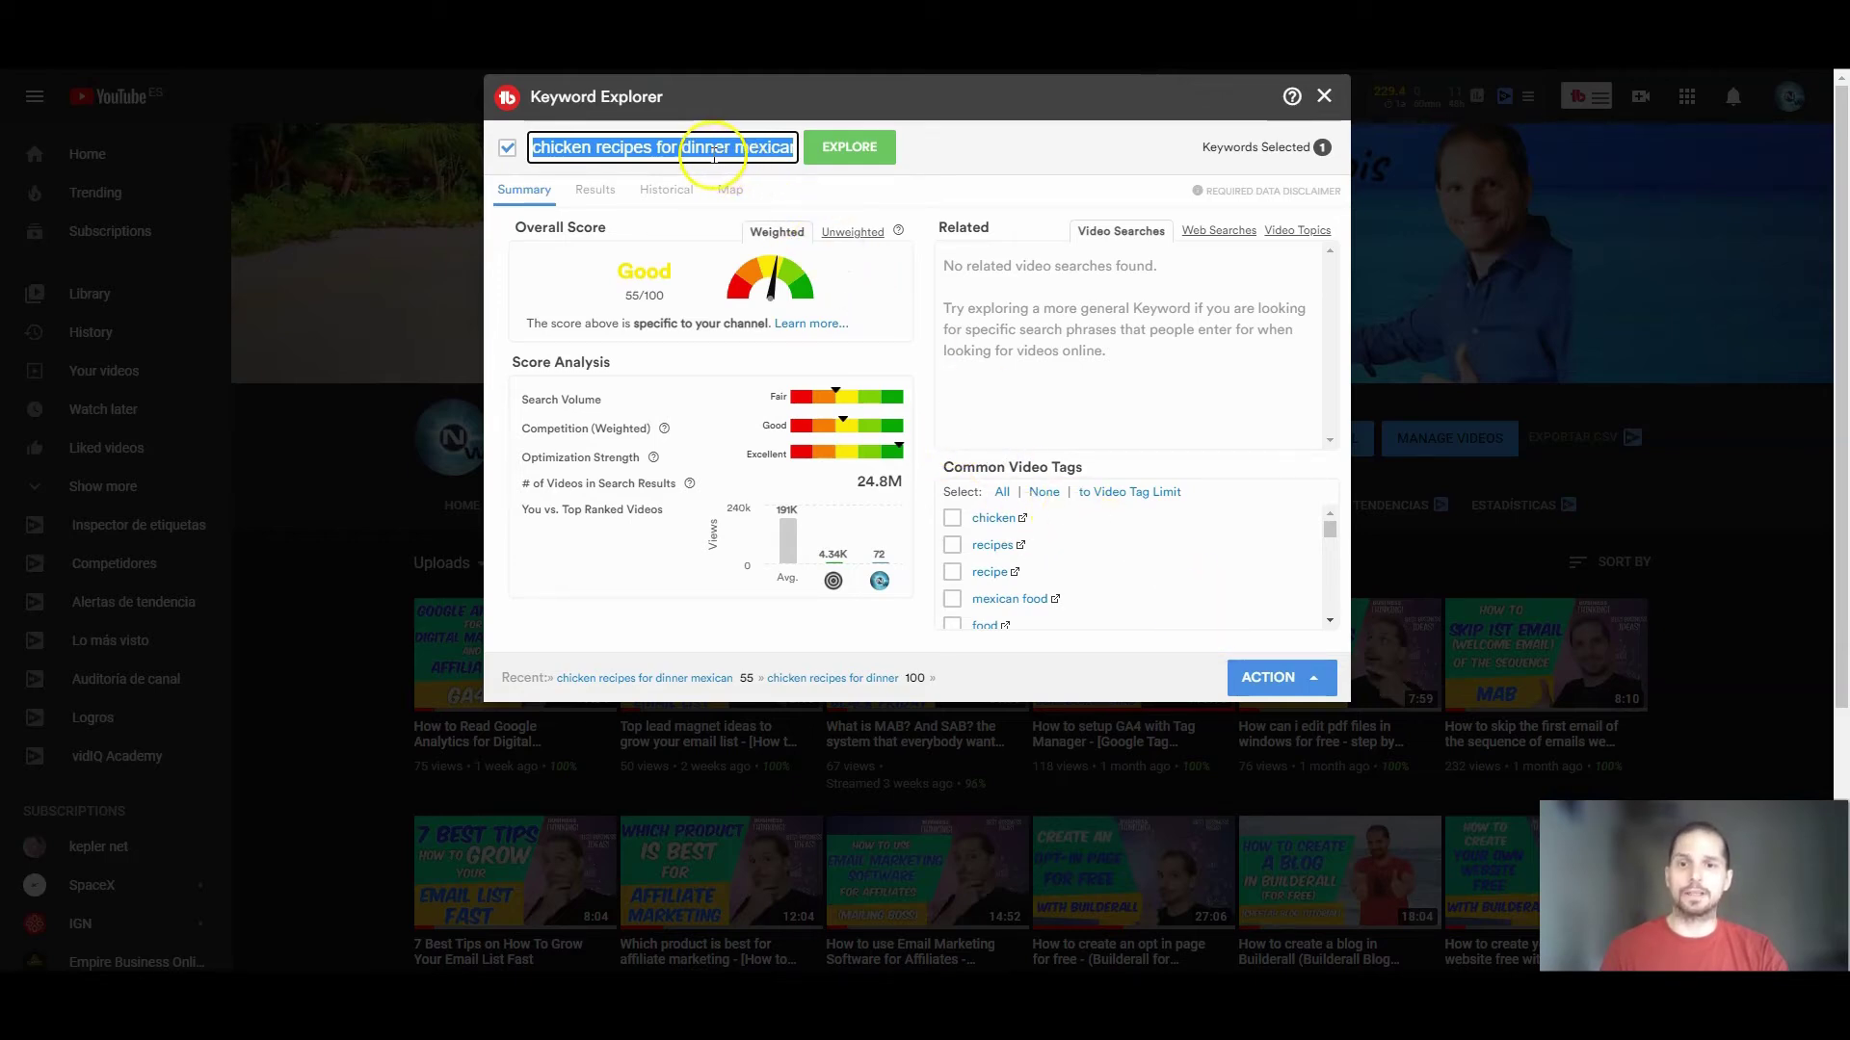
{"action": "left_click", "coordinate": [1264, 679]}
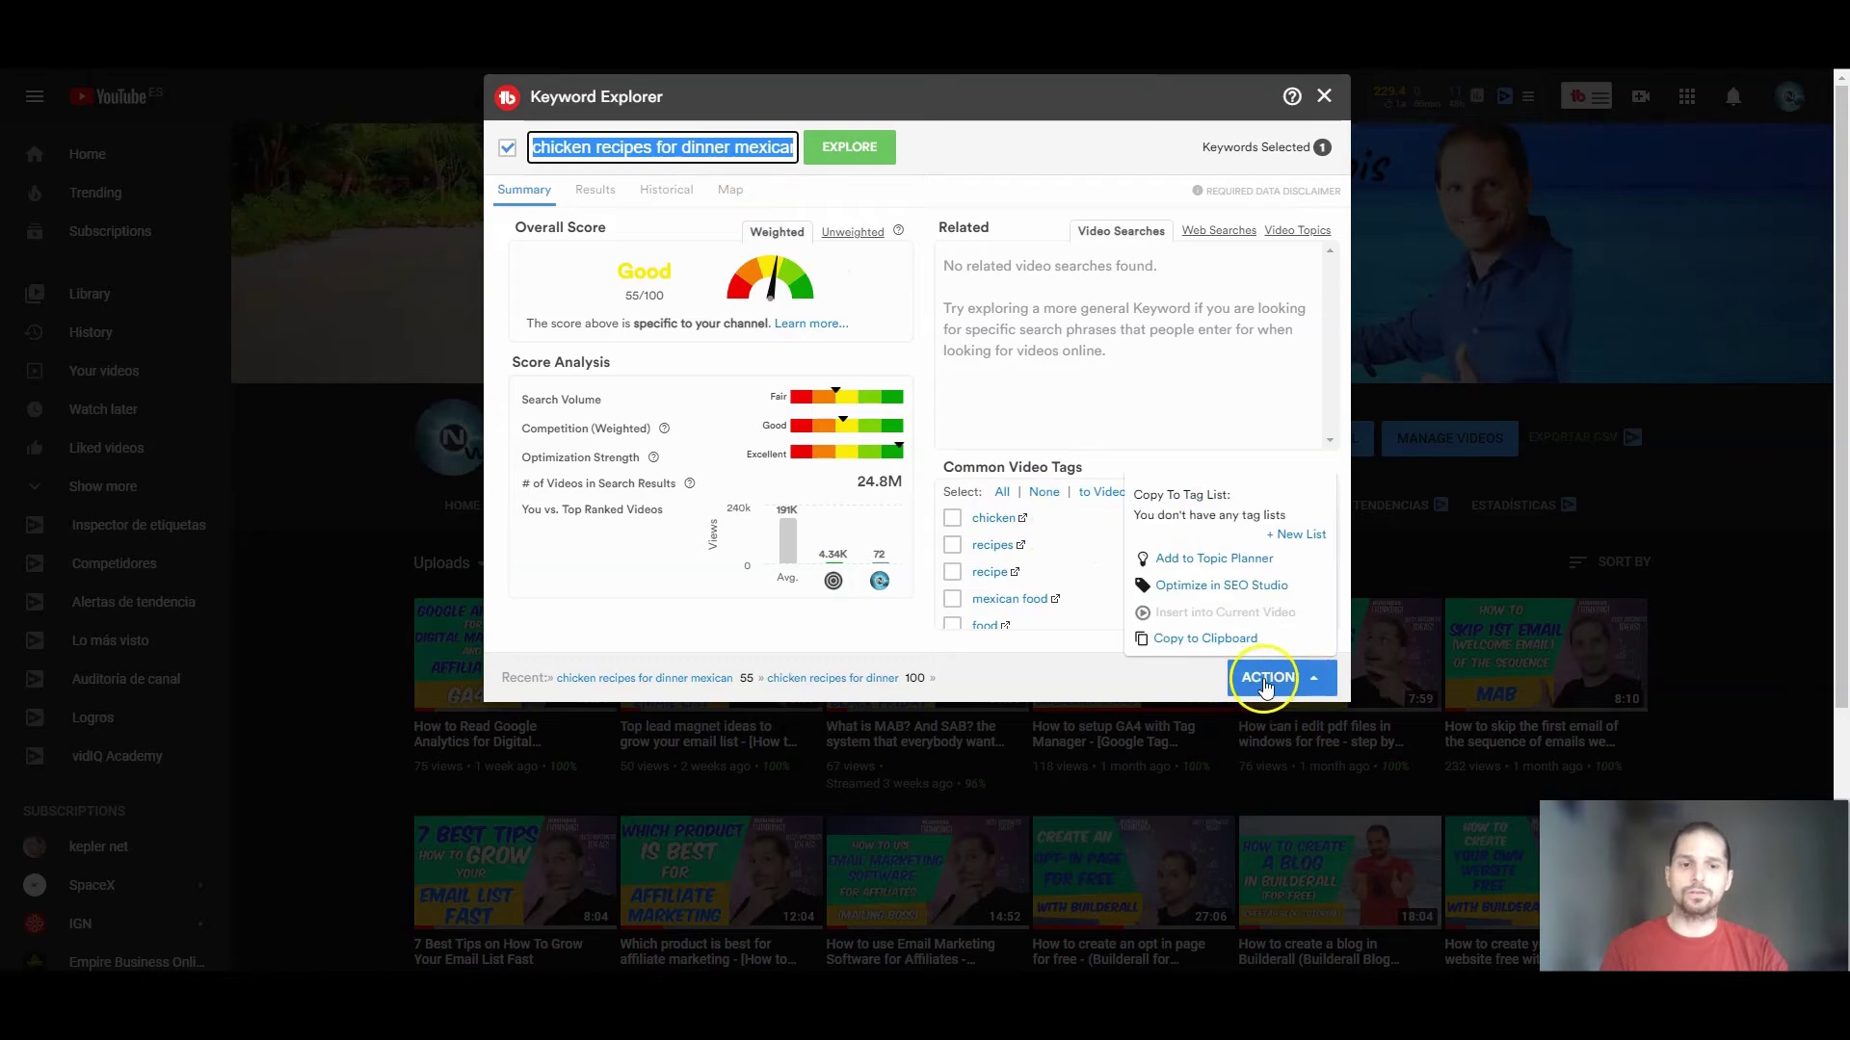
{"action": "left_click", "coordinate": [1222, 587]}
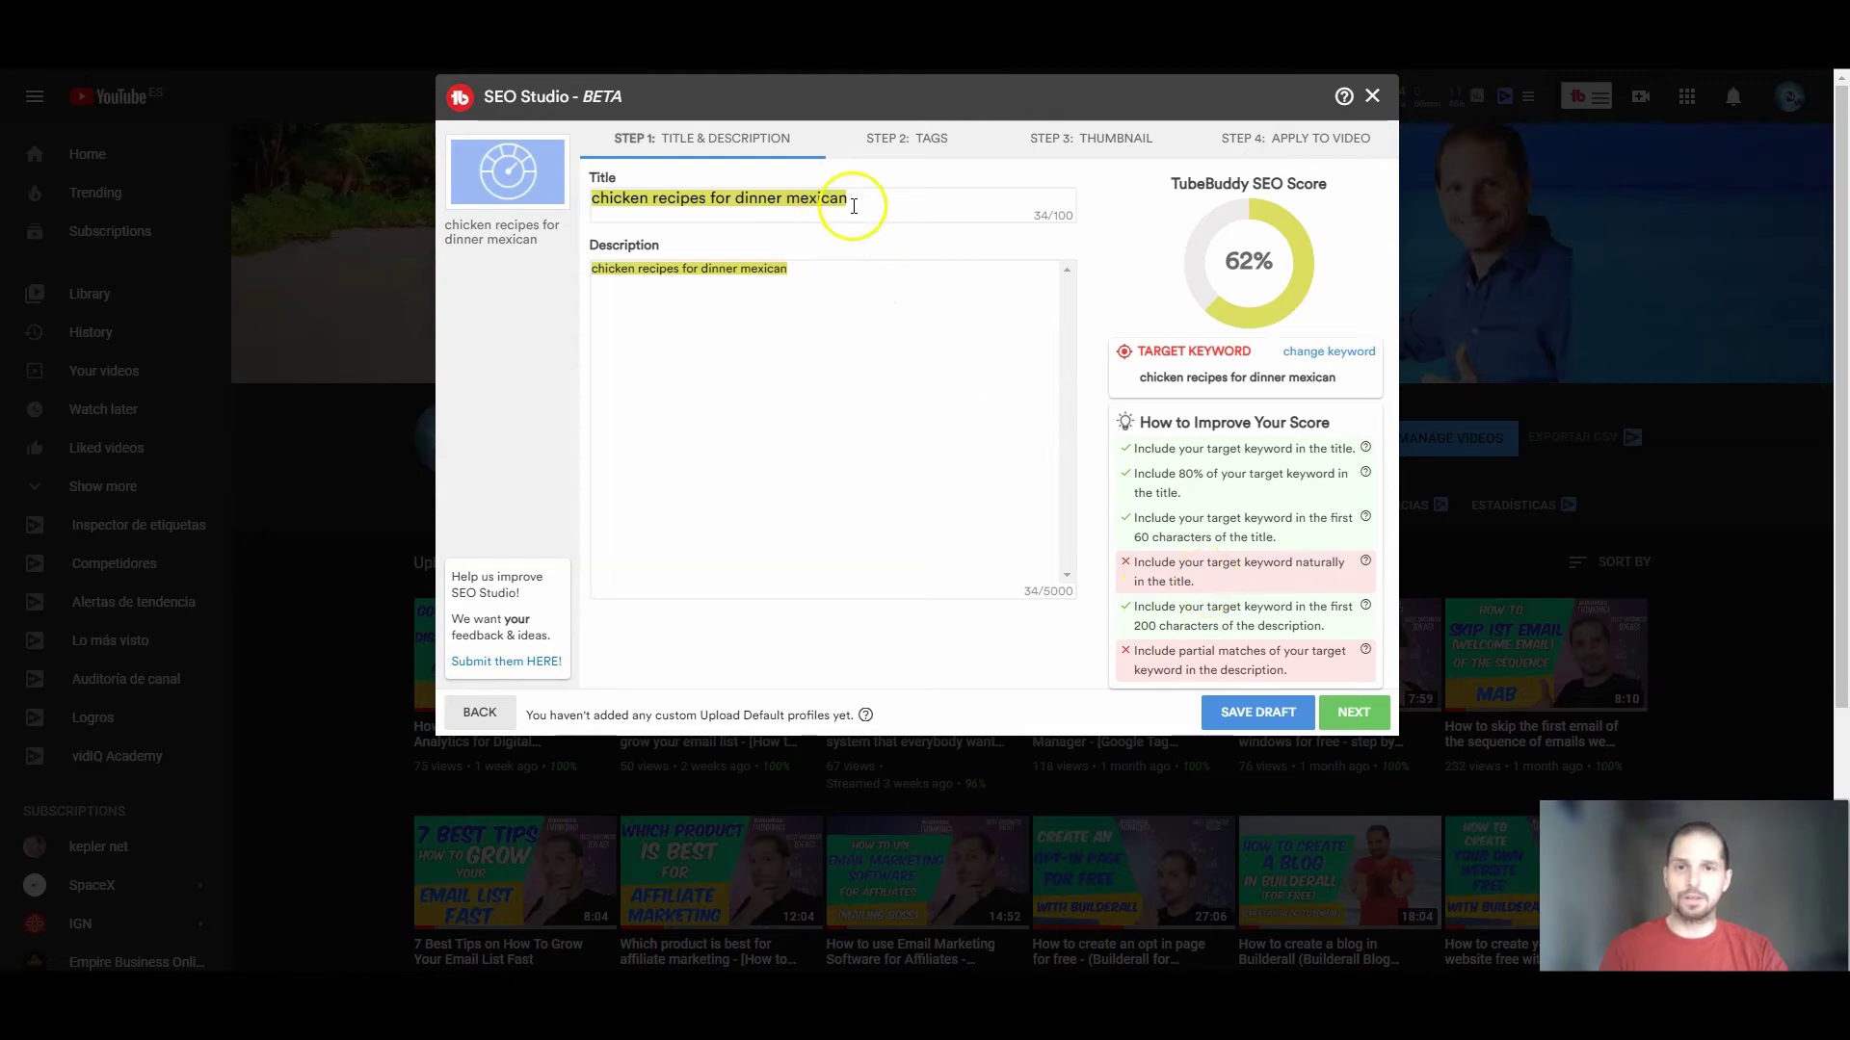
- Insert "how to cook" before the target keyword in the video title
{"action": "left_click", "coordinate": [596, 197]}
{"action": "type", "text": "how to cook"}
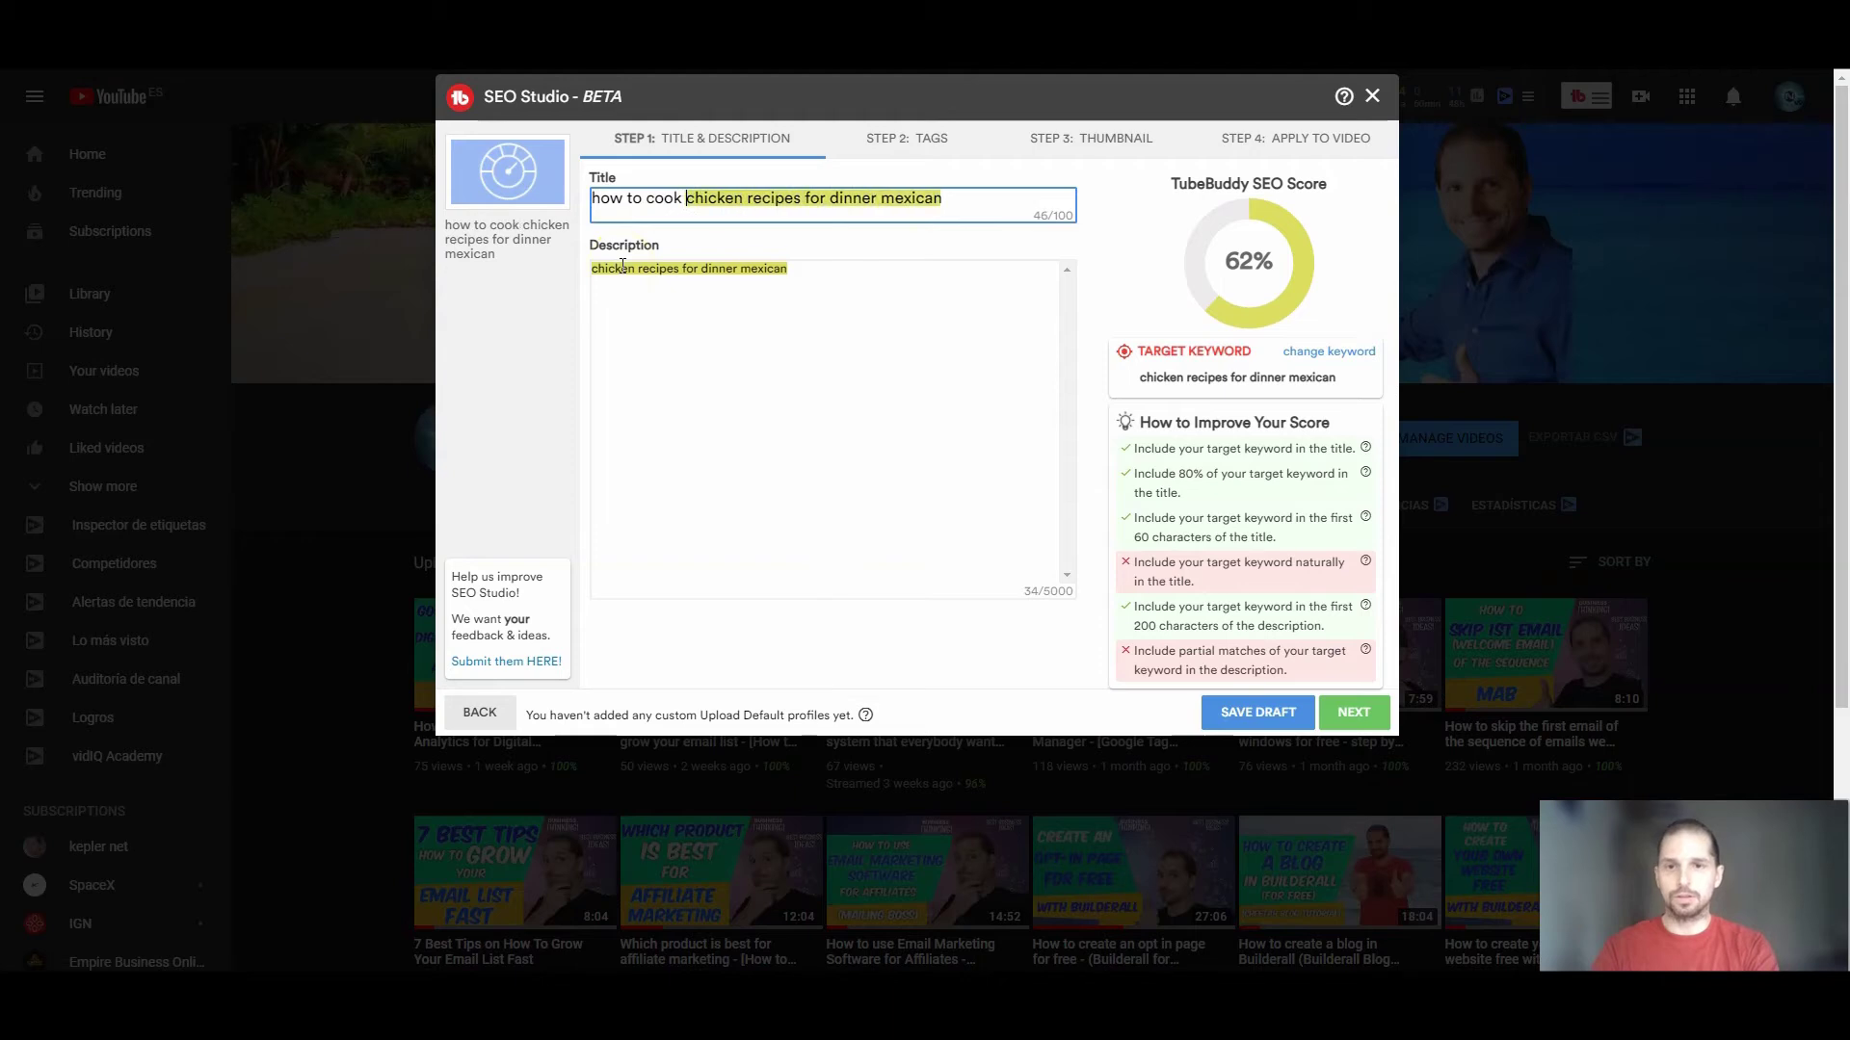
{"action": "left_click", "coordinate": [881, 199]}
{"action": "type", "text": "and"}
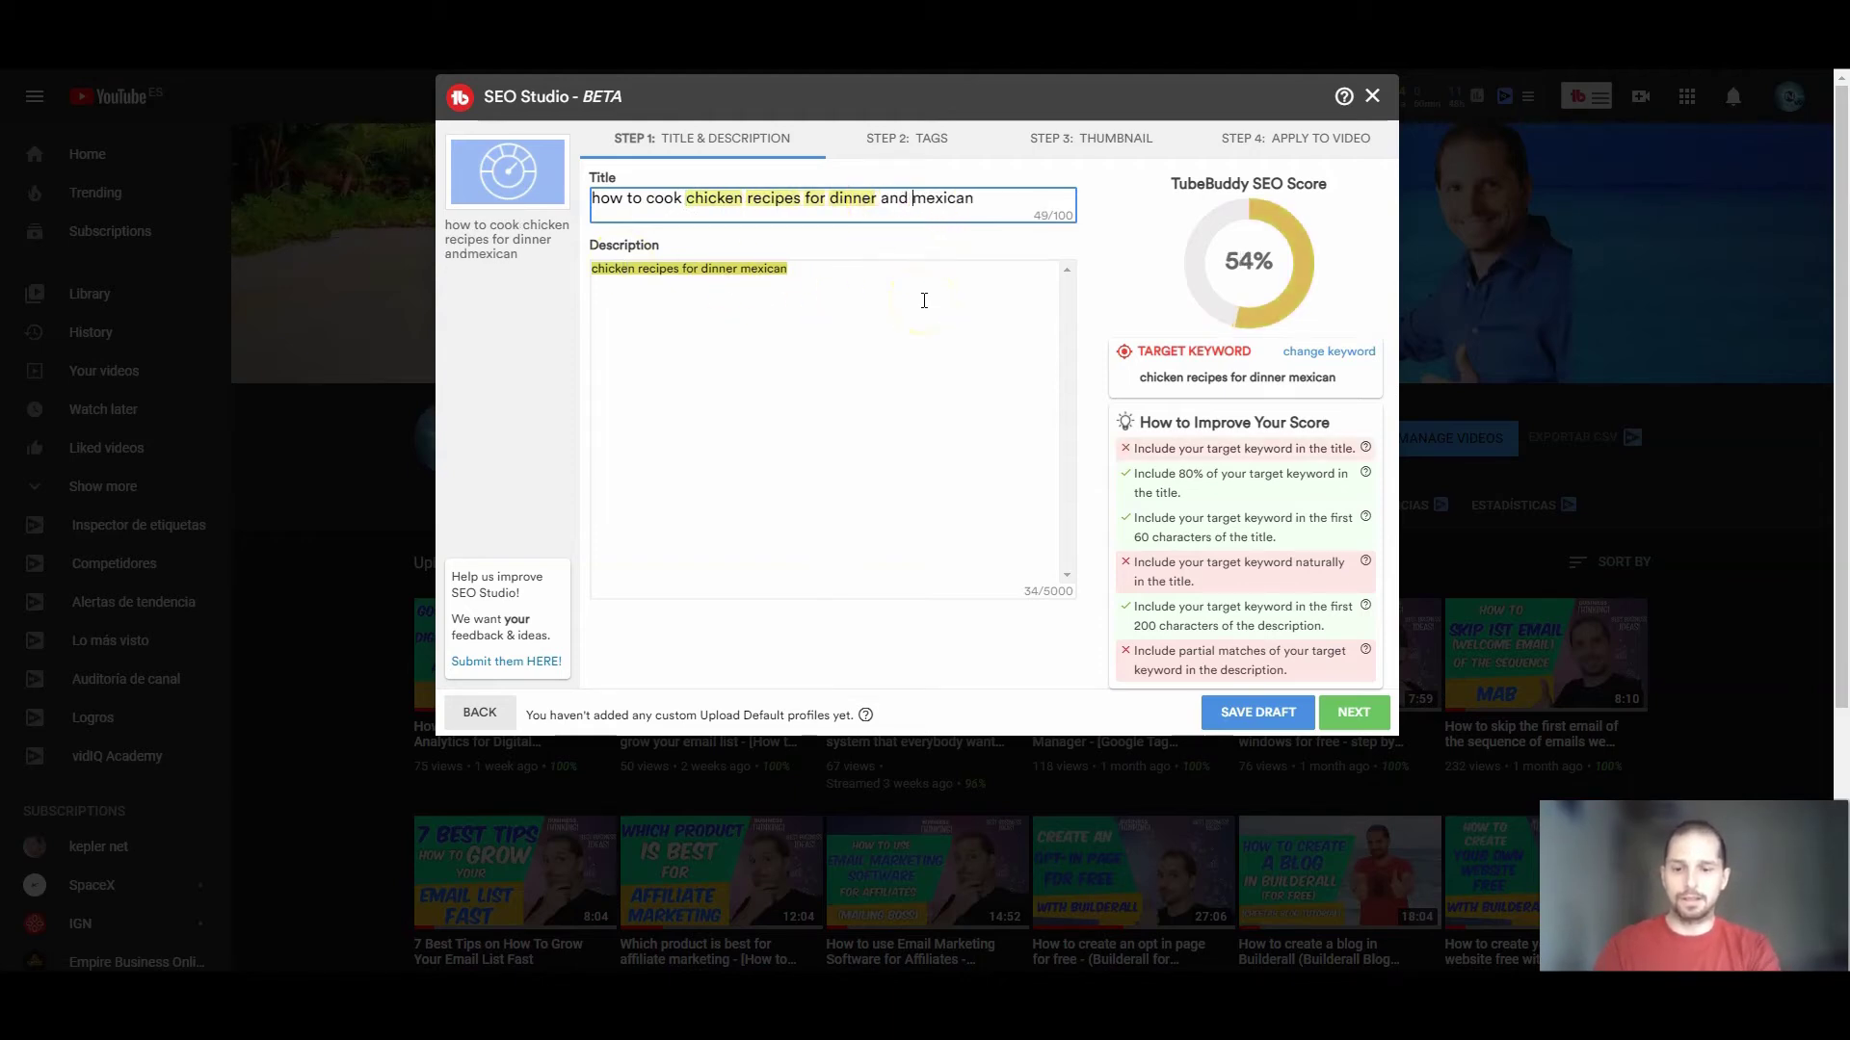
{"action": "left_click", "coordinate": [994, 199]}
{"action": "double_click", "coordinate": [895, 198]}
{"action": "key", "text": "BackSpace"}
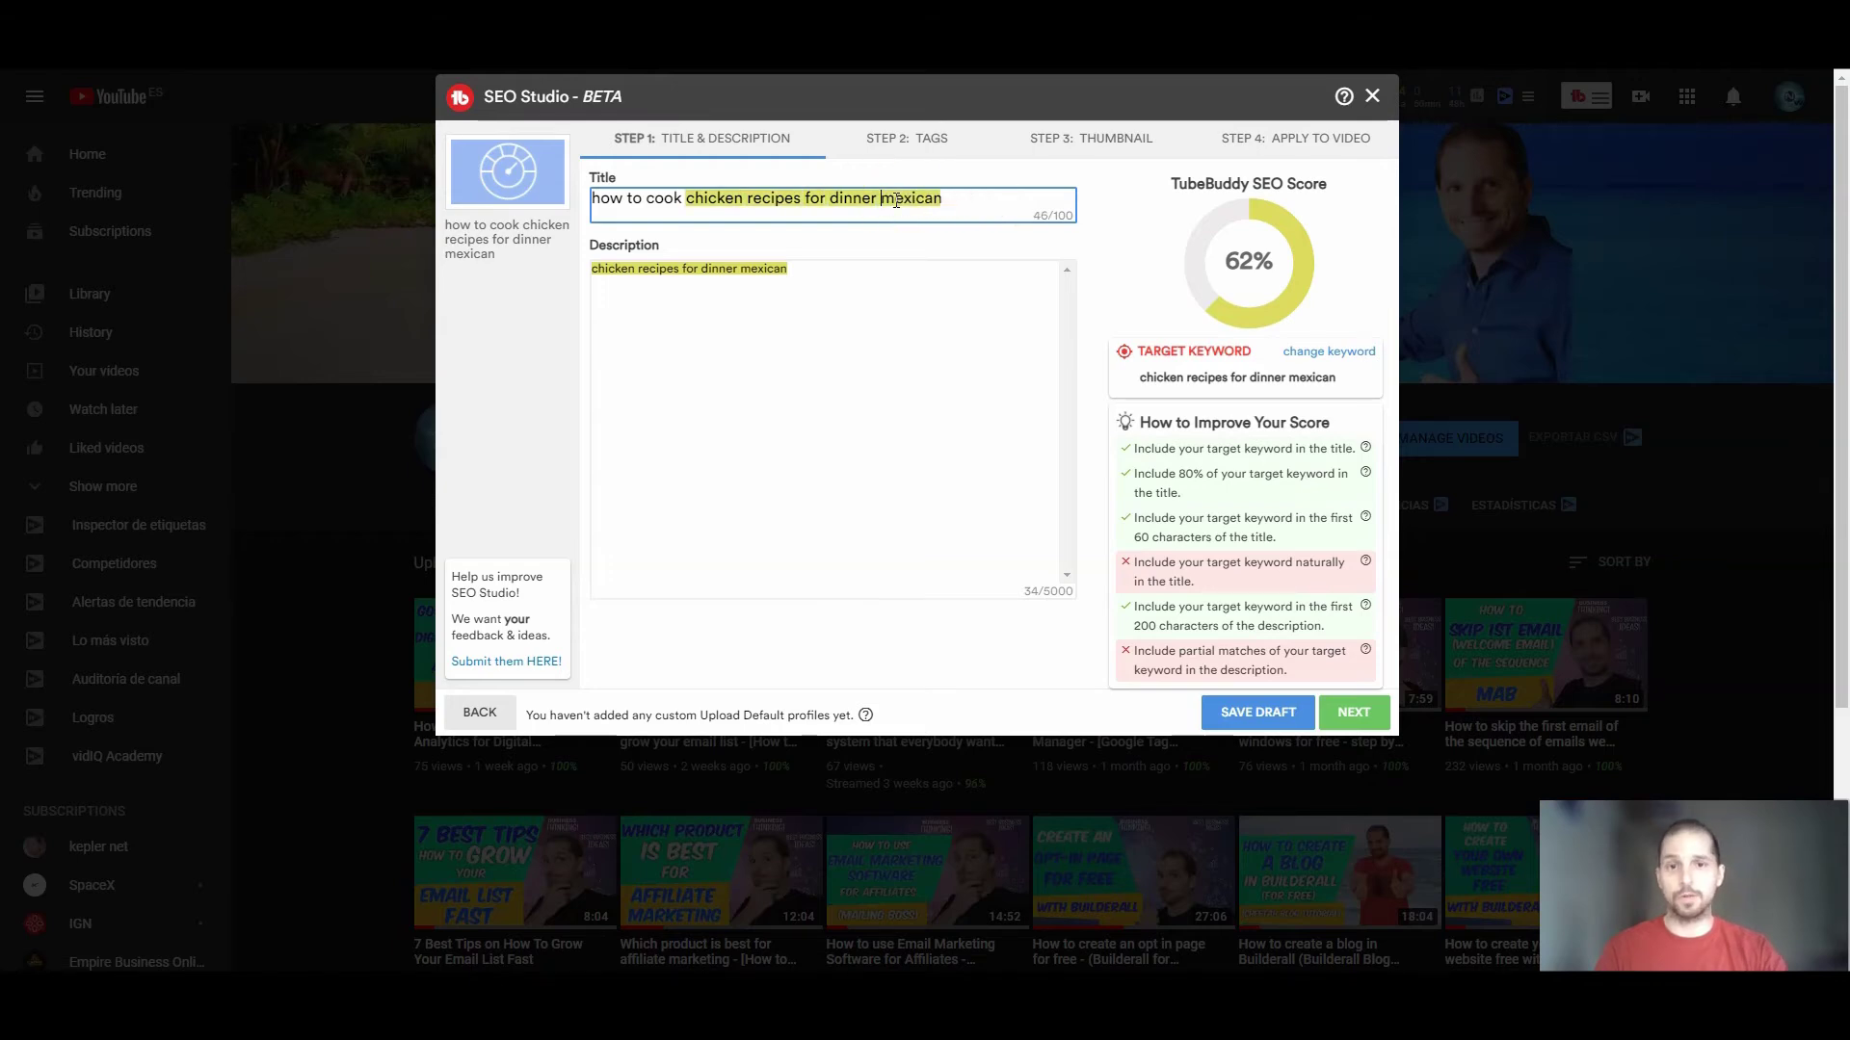
- Append "food" so the title reads "how to cook chicken recipes for dinner mexican food"
{"action": "left_click", "coordinate": [964, 199]}
{"action": "type", "text": "food"}
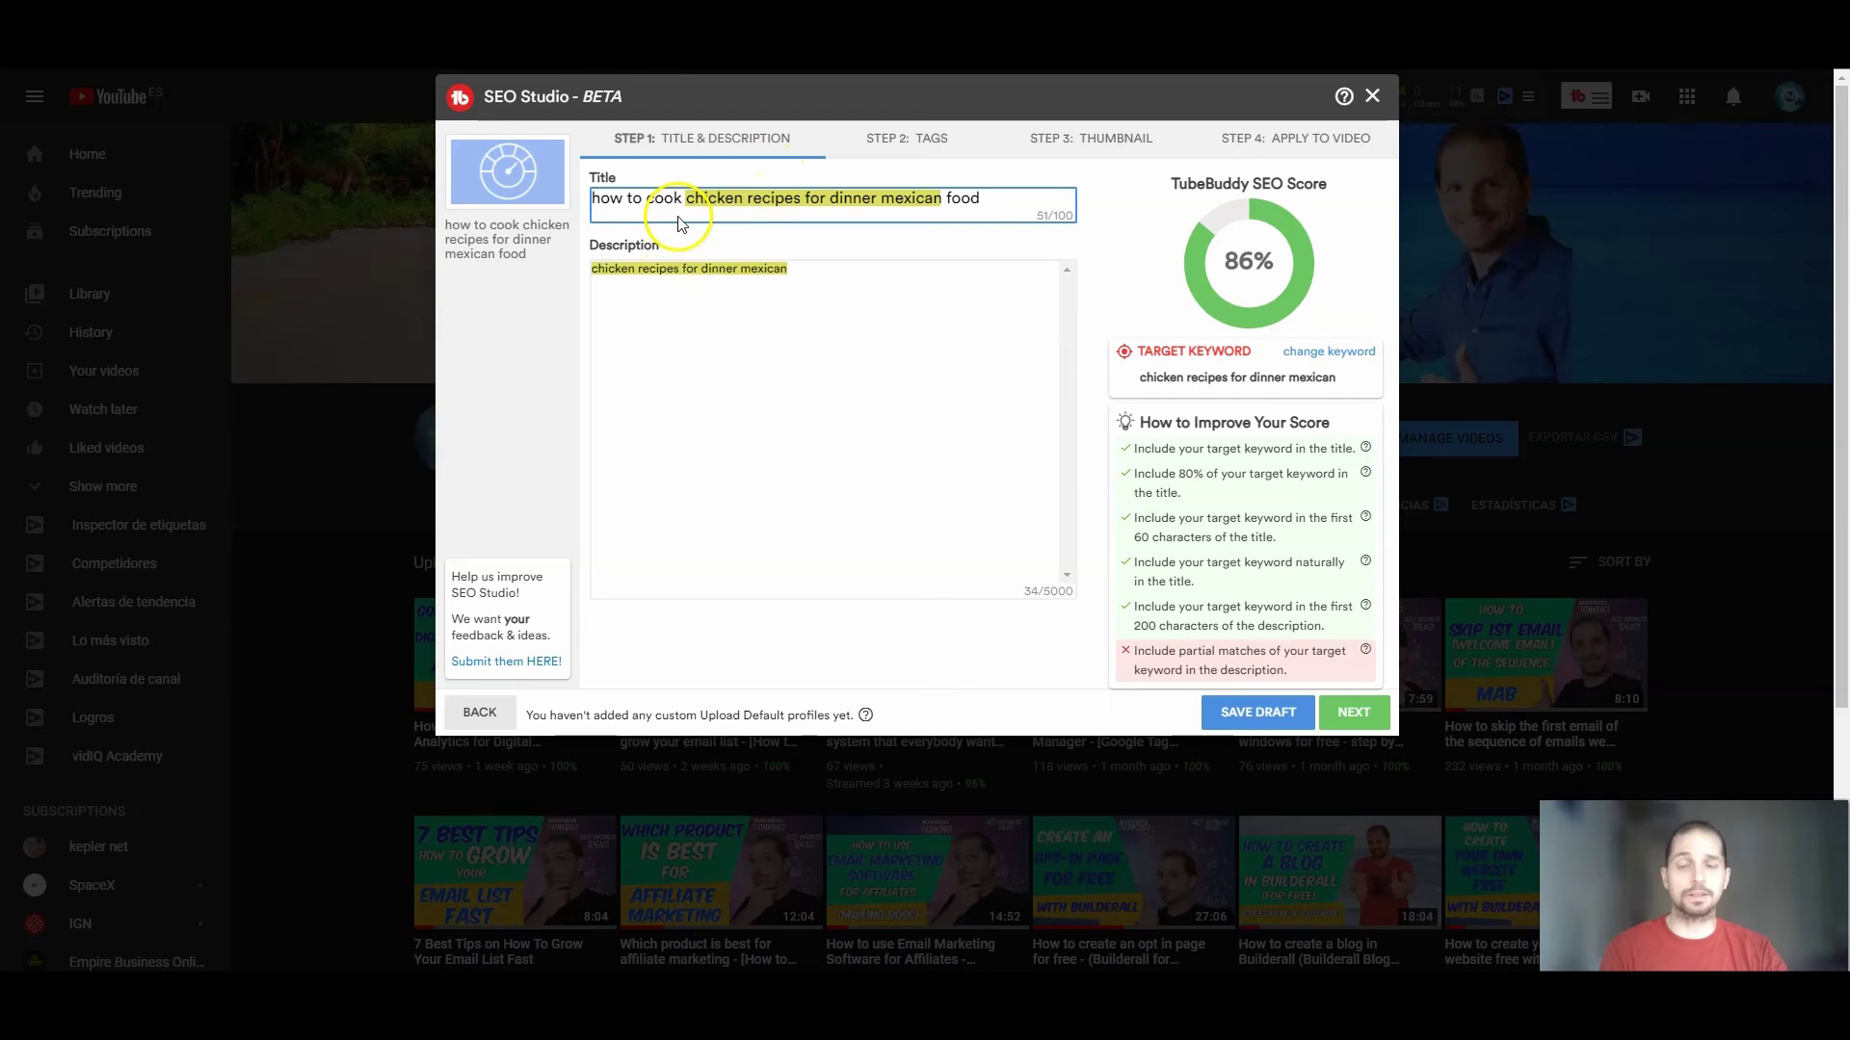
- Insert "In this video we are going to see how to cook" before the target keyword in the description
{"action": "left_click", "coordinate": [594, 274]}
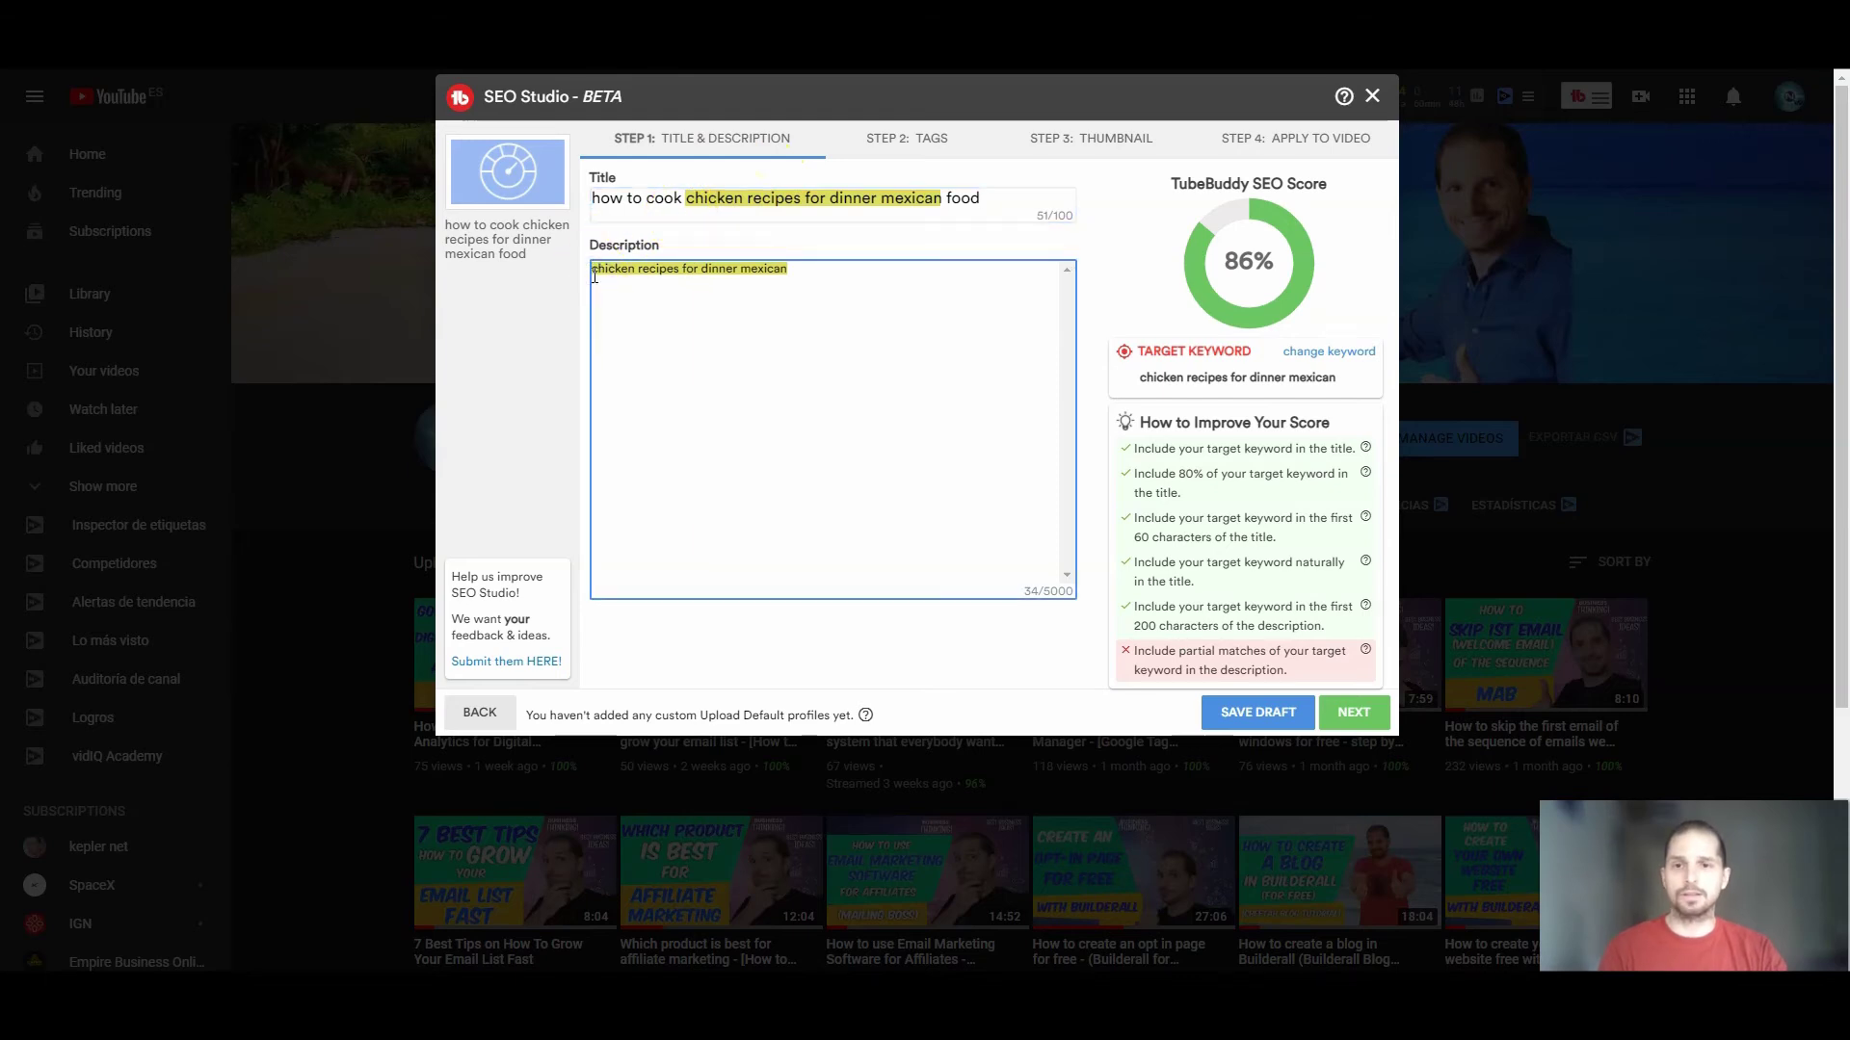
{"action": "type", "text": "in th"}
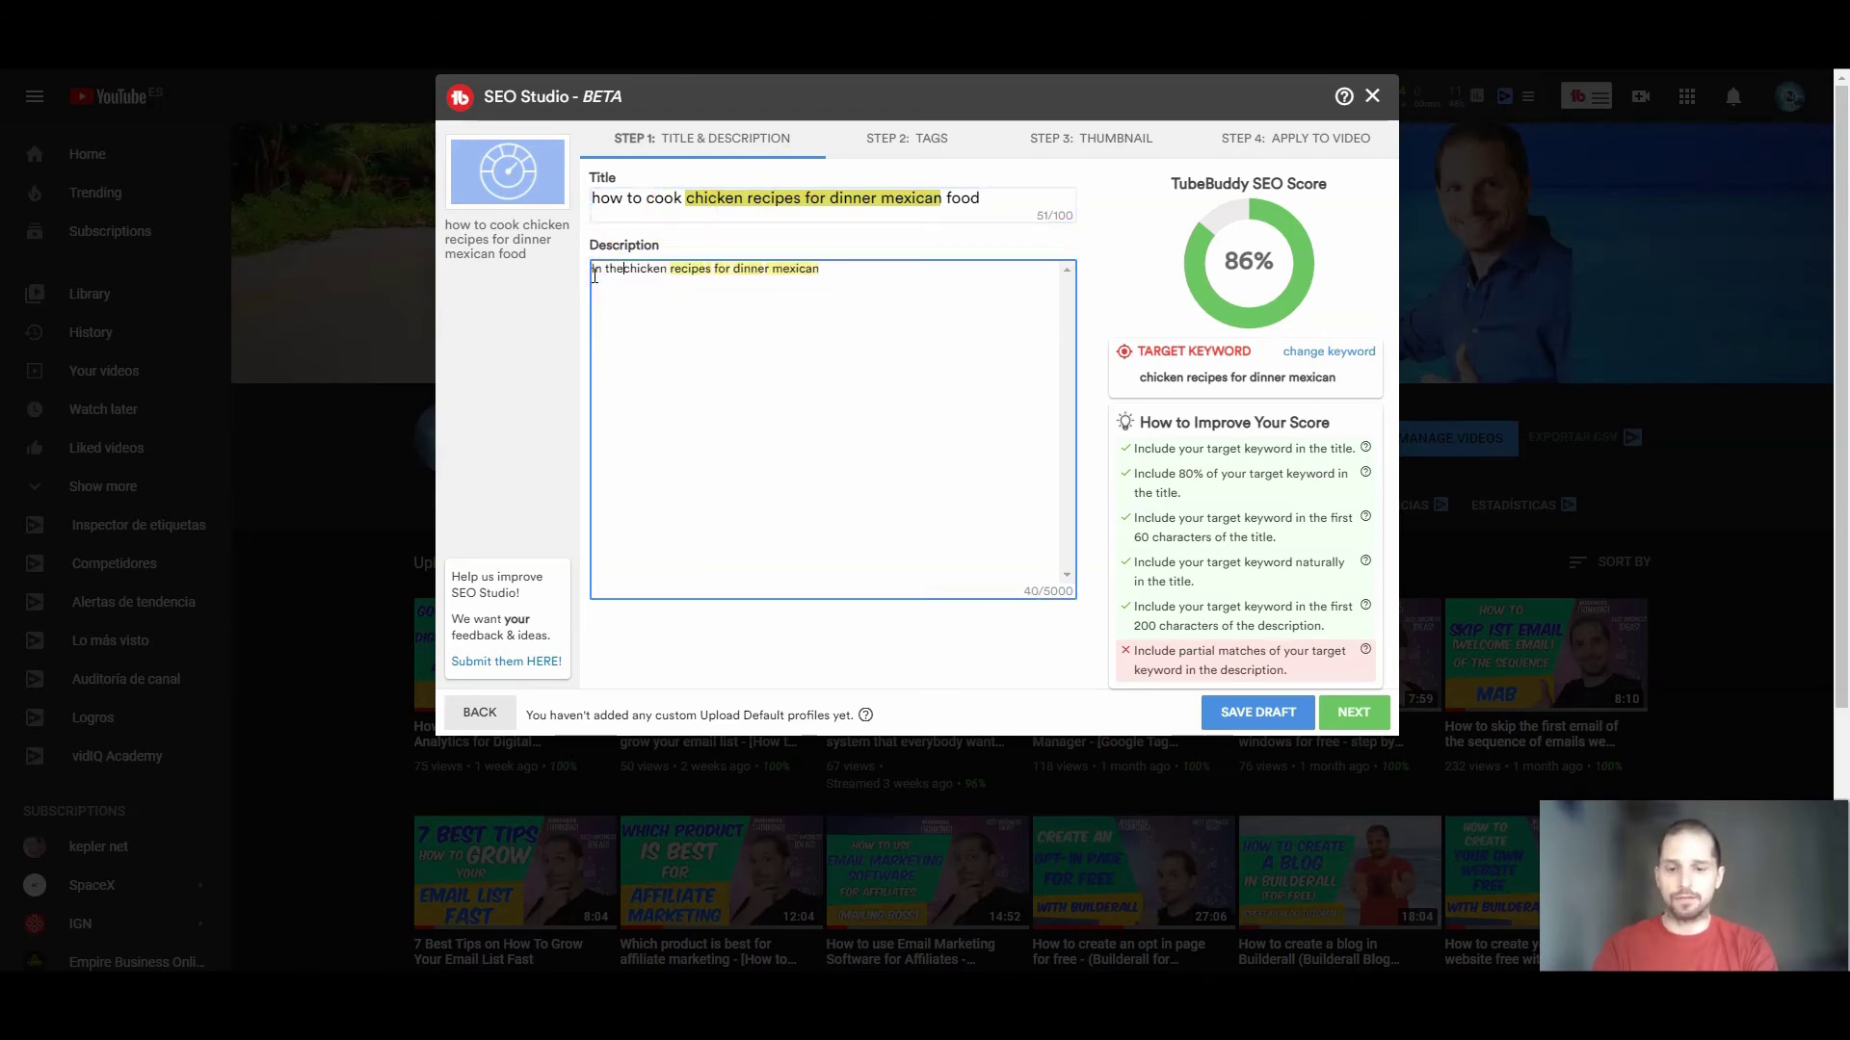
{"action": "type", "text": "is video "}
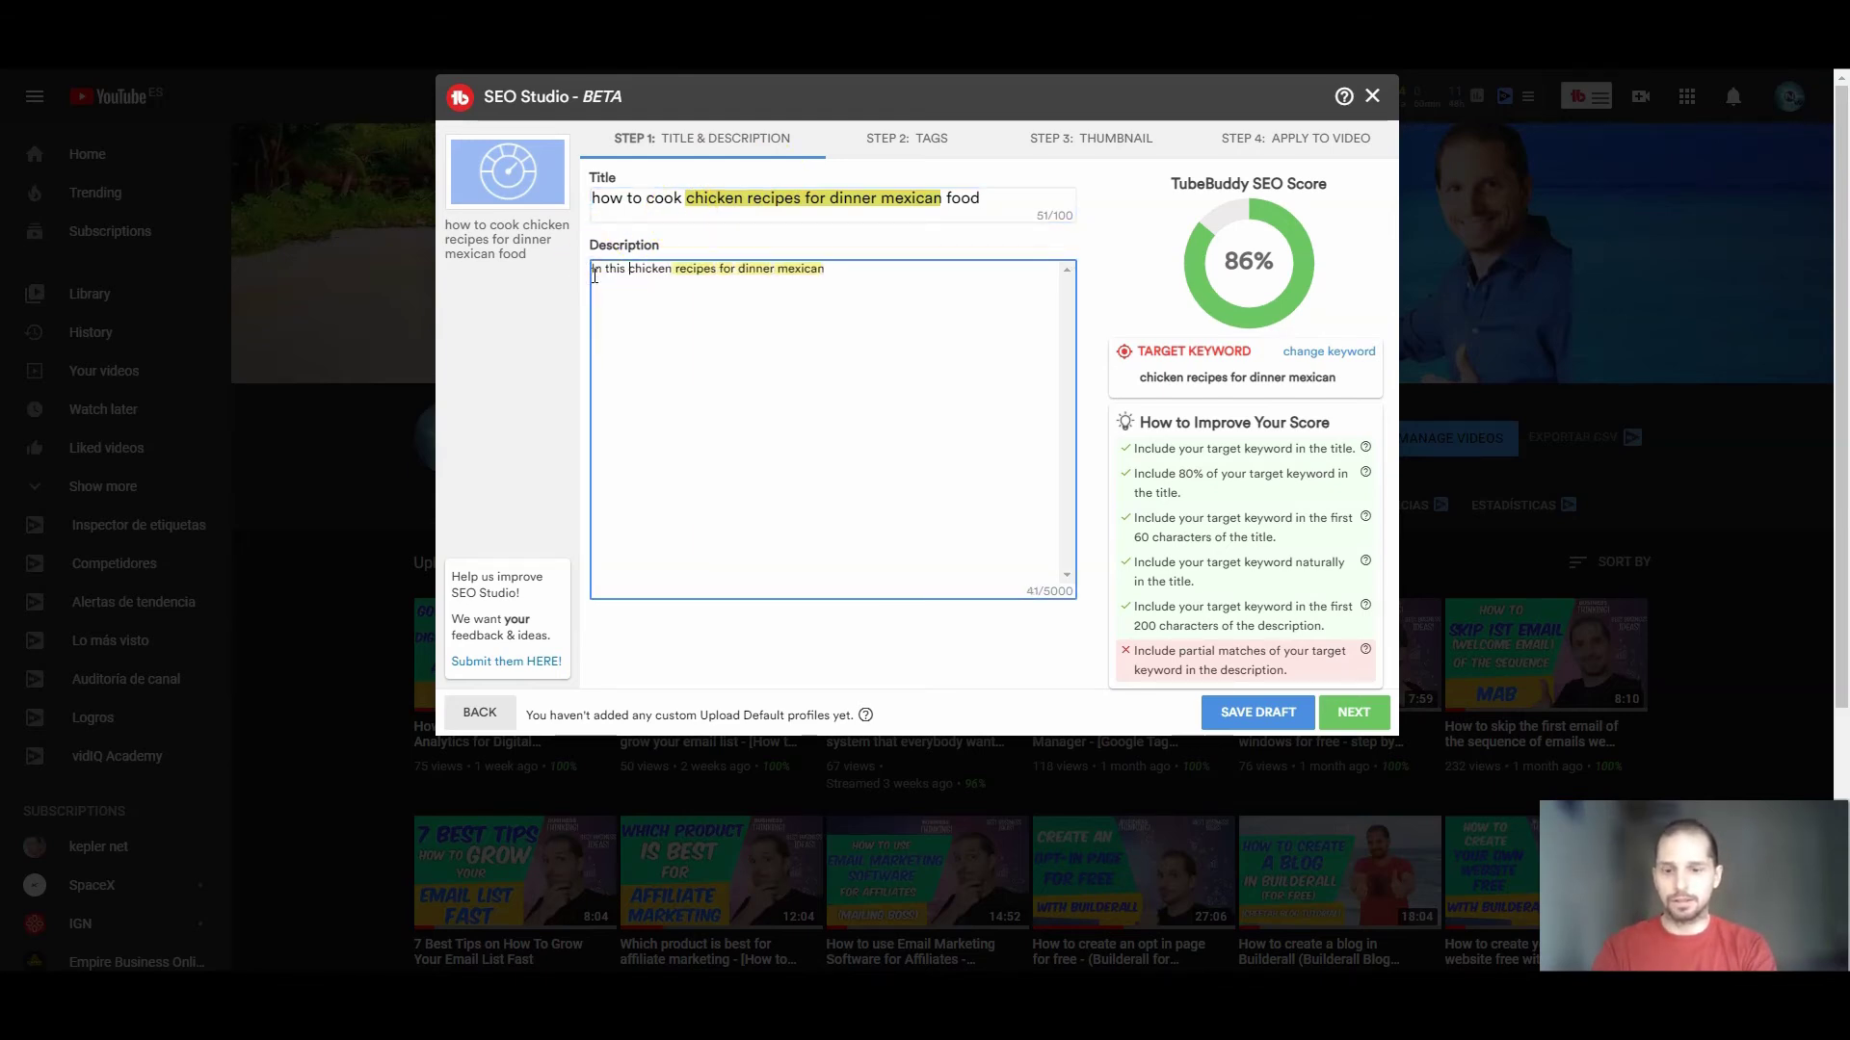
{"action": "type", "text": "we are goint"}
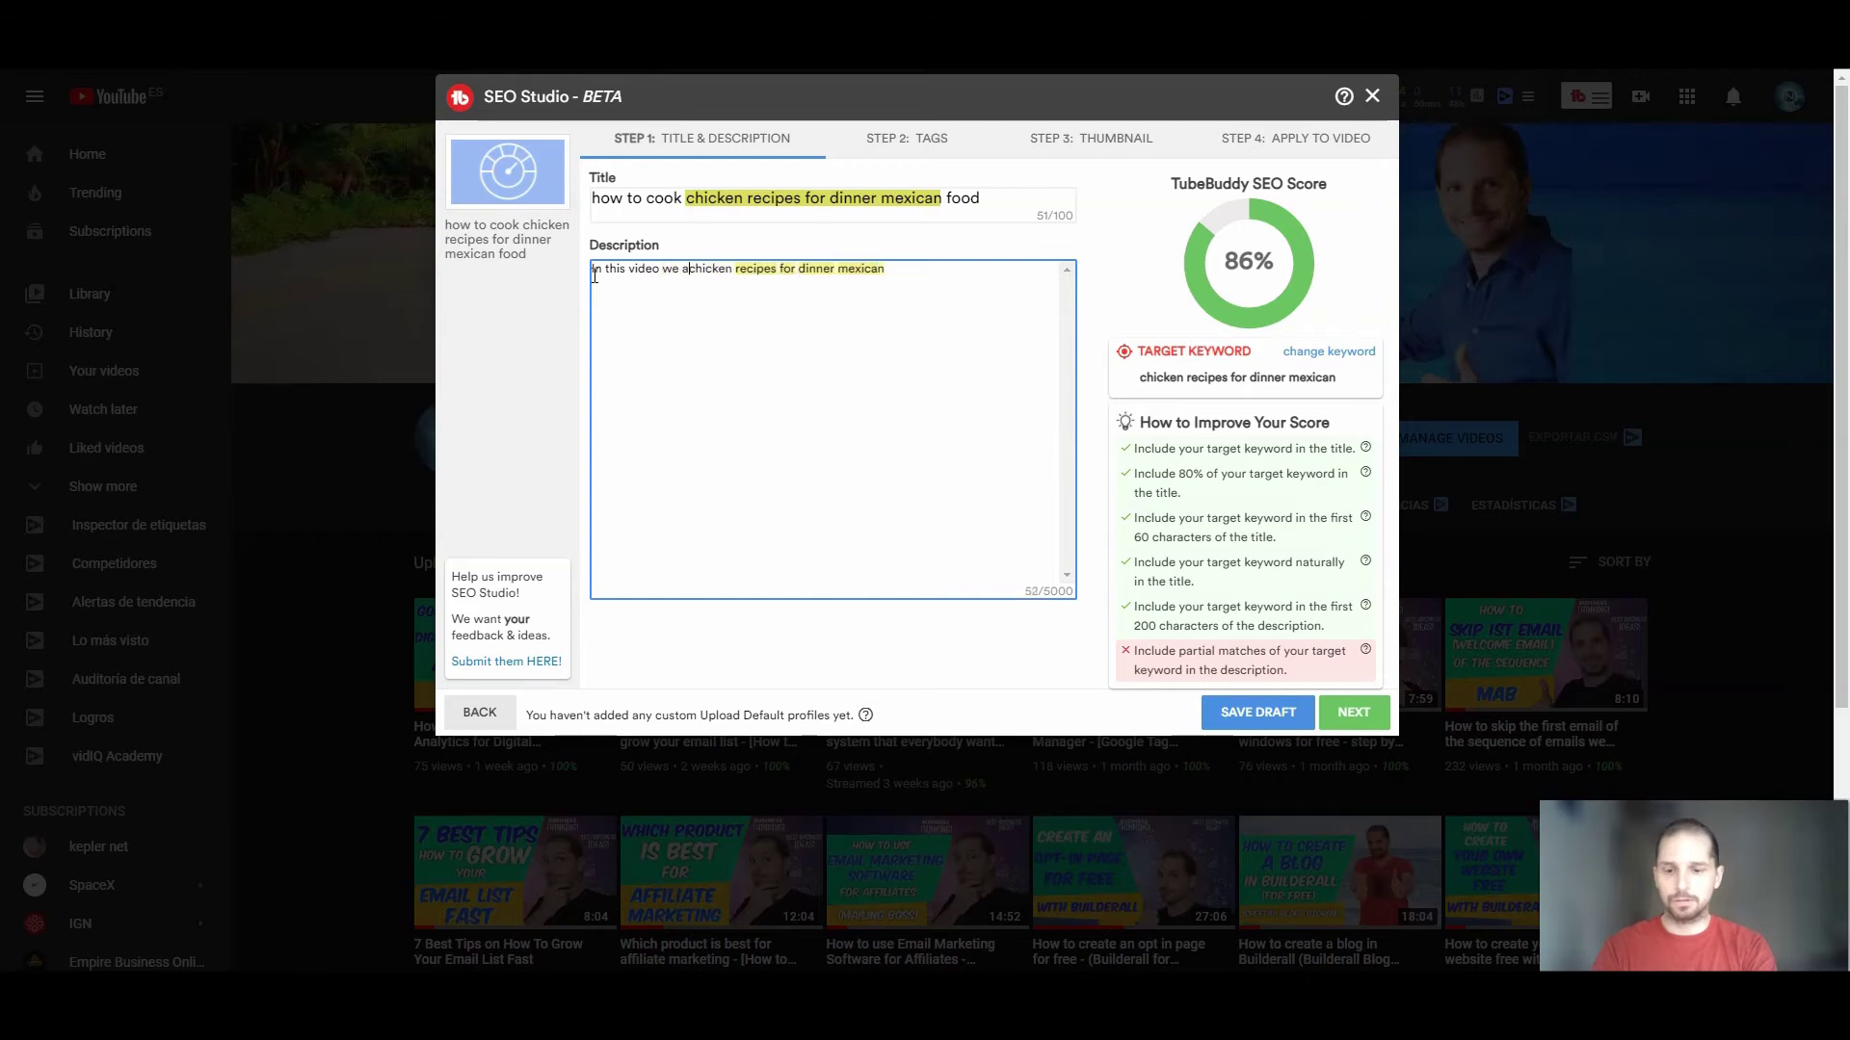
{"action": "key", "text": "BackSpace"}
{"action": "type", "text": "to"}
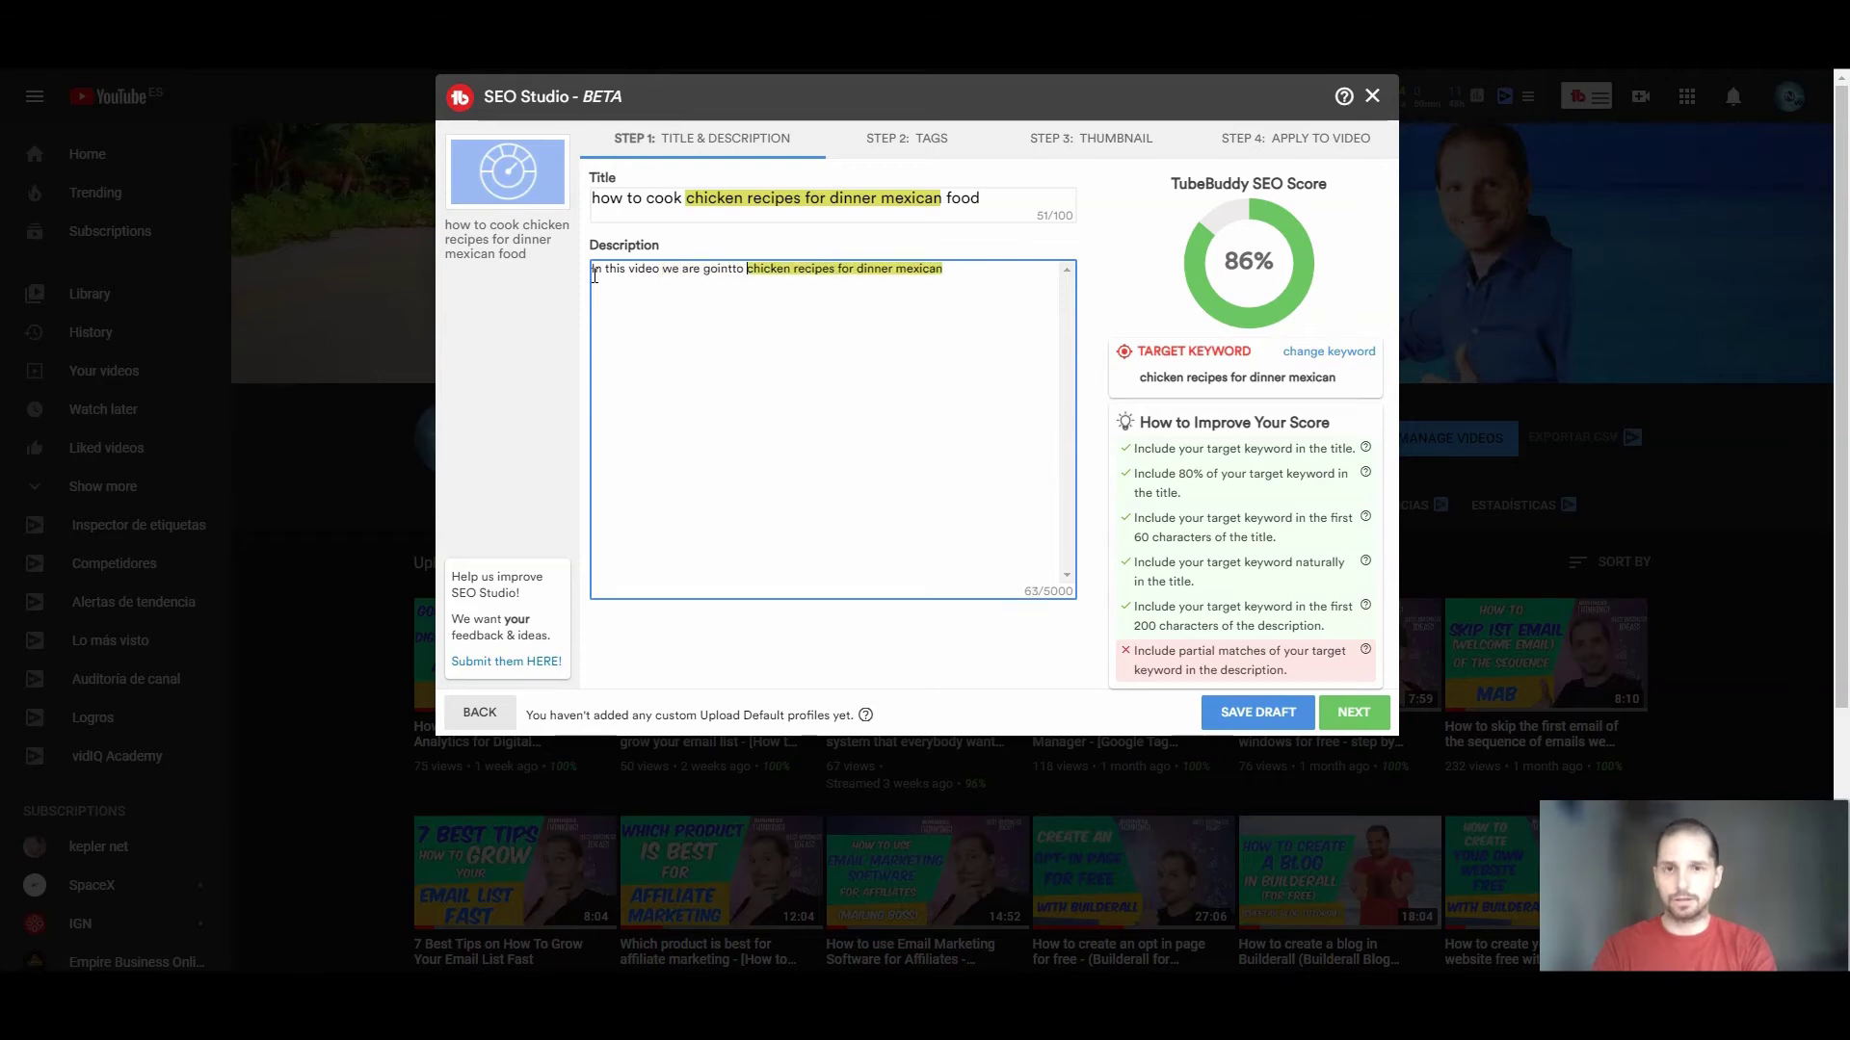
{"action": "key", "text": "BackSpace"}
{"action": "key", "text": "BackSpace"}
{"action": "key", "text": "BackSpace"}
{"action": "key", "text": "BackSpace"}
{"action": "key", "text": "BackSpace"}
{"action": "type", "text": "ng to see how to cook"}
- Append "food, and also some more secretes for this chicken recipes." after the target keyword in the description
{"action": "left_click_drag", "start_coordinate": [594, 277], "coordinate": [1044, 274]}
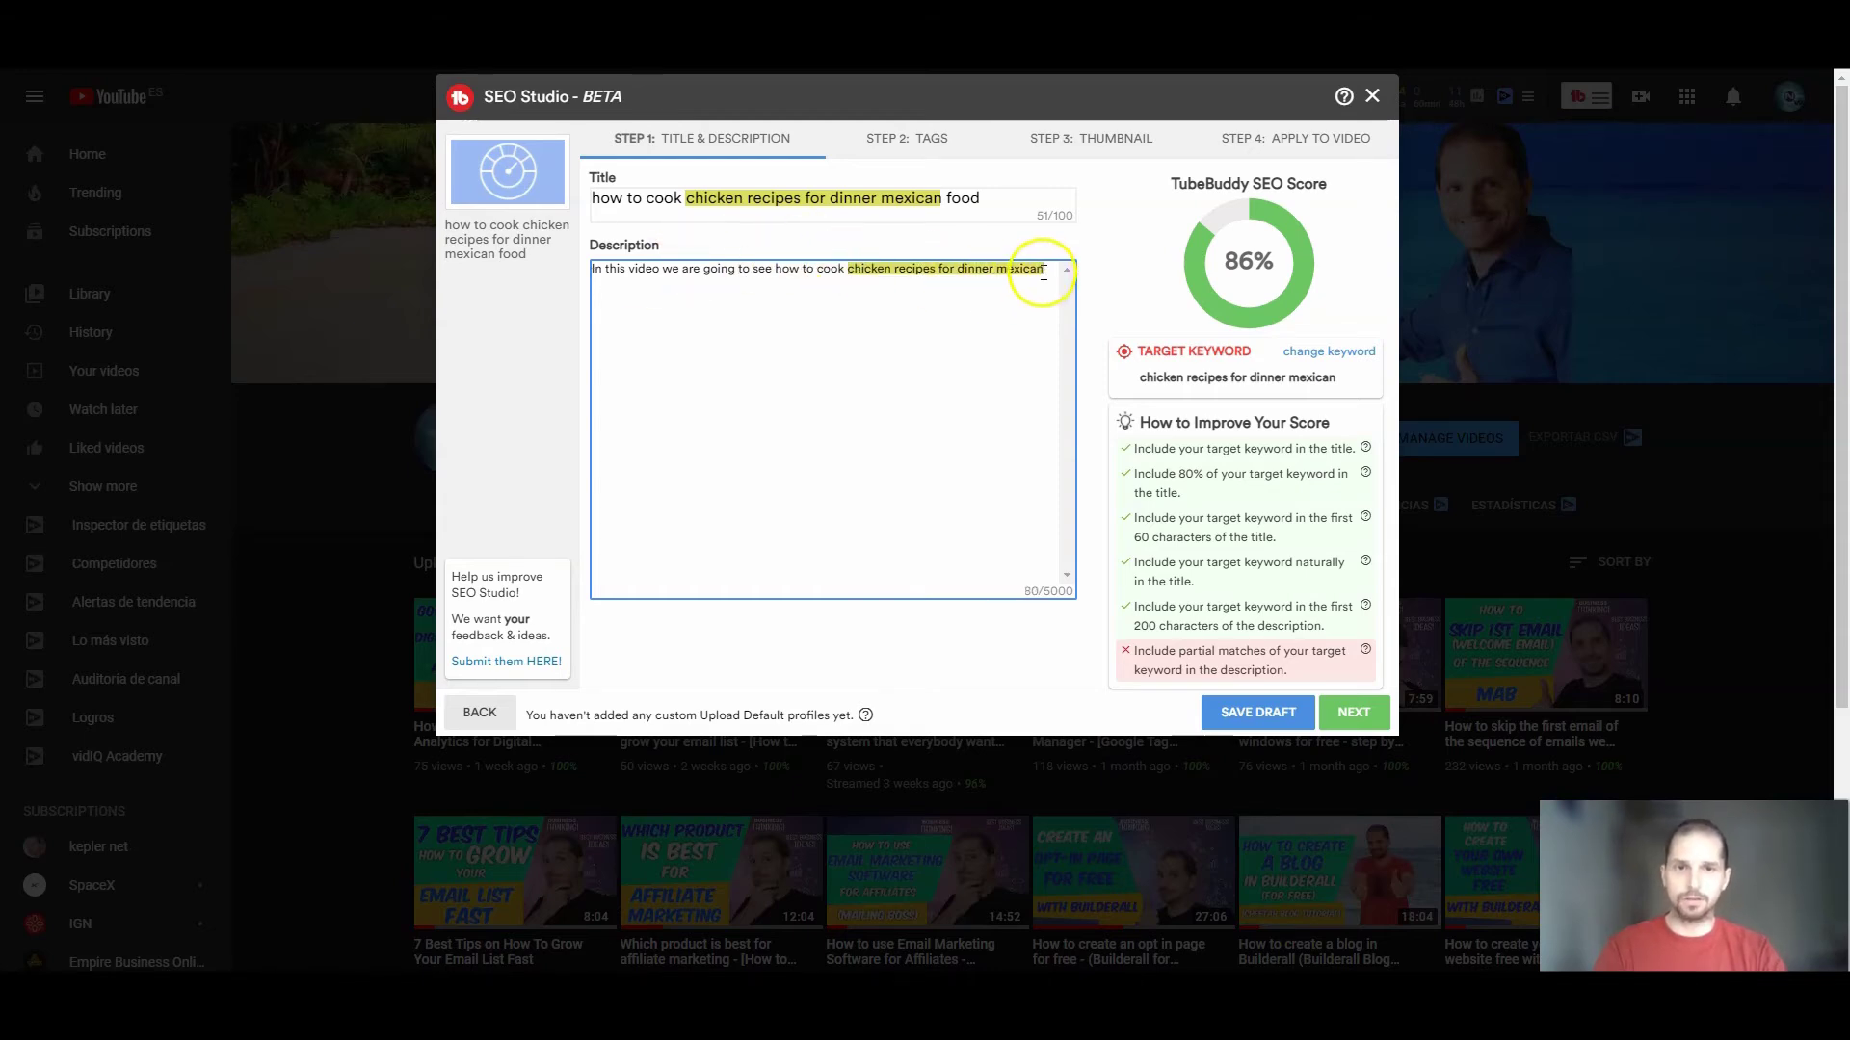
{"action": "type", "text": "food"}
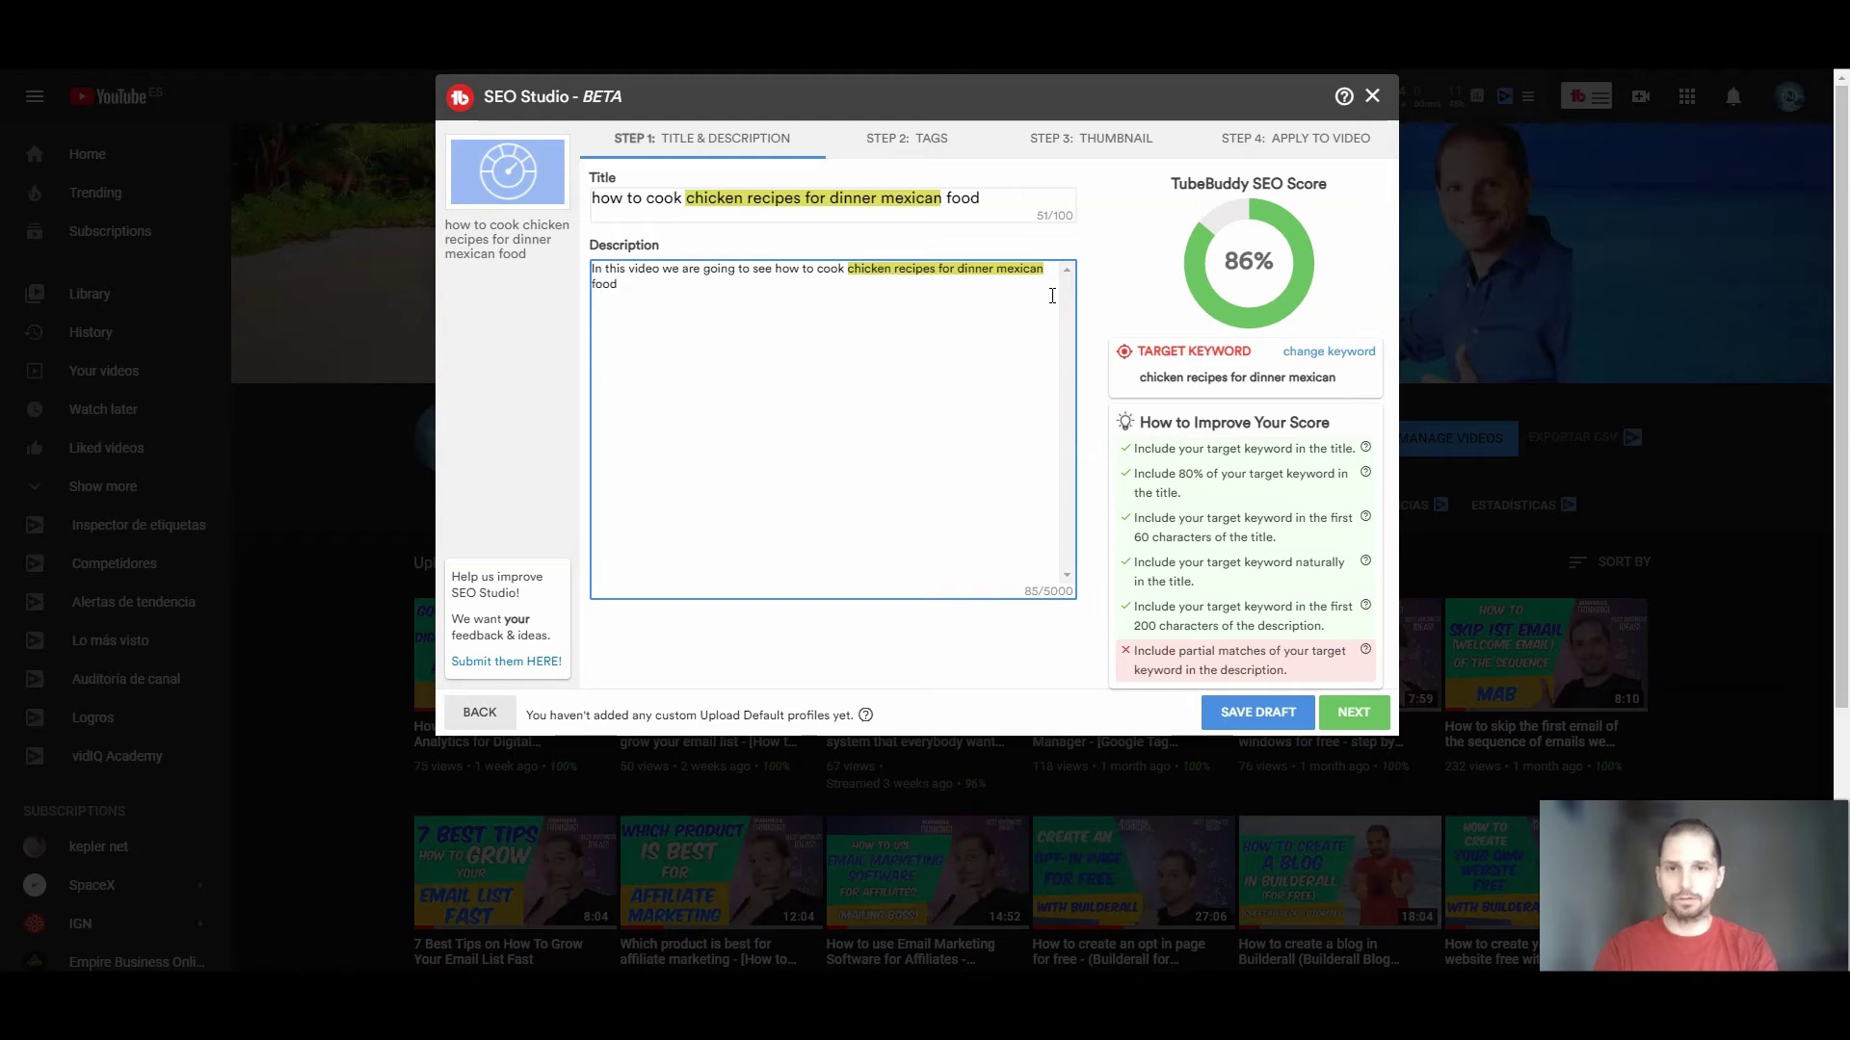
{"action": "type", "text": ", "}
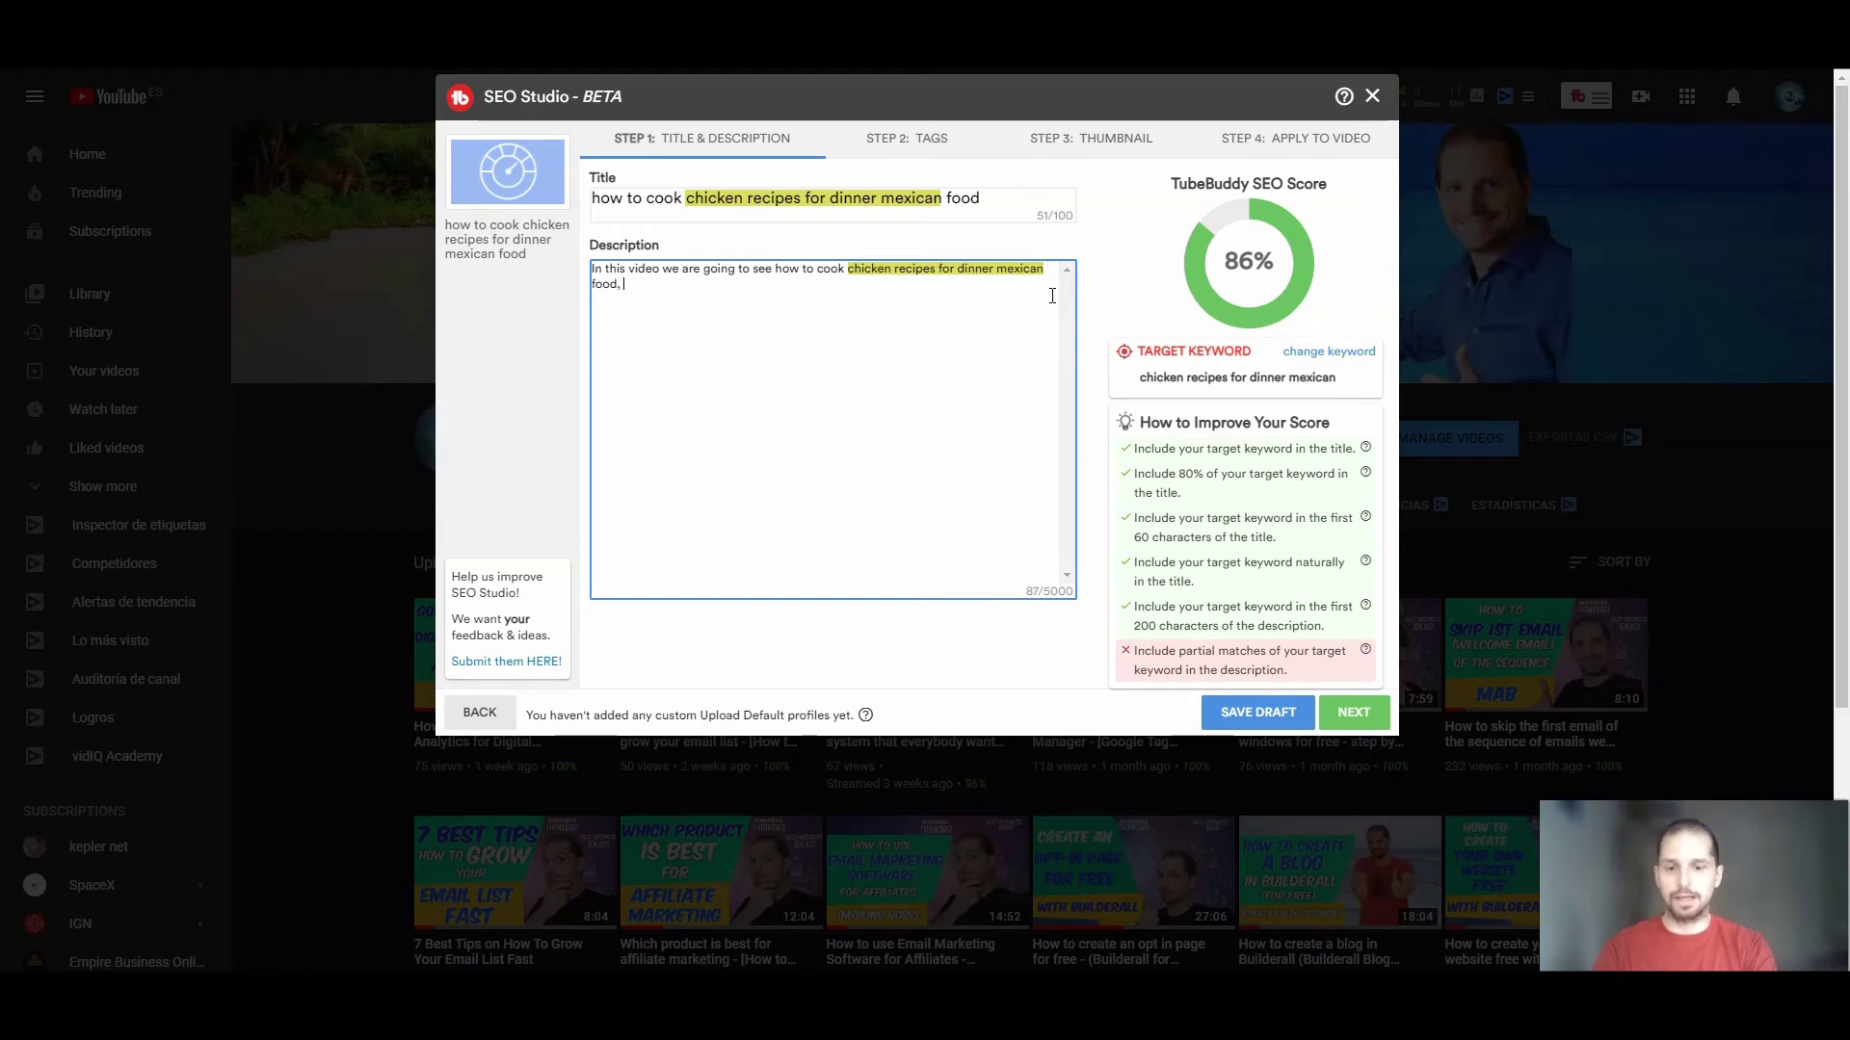
{"action": "type", "text": "a"}
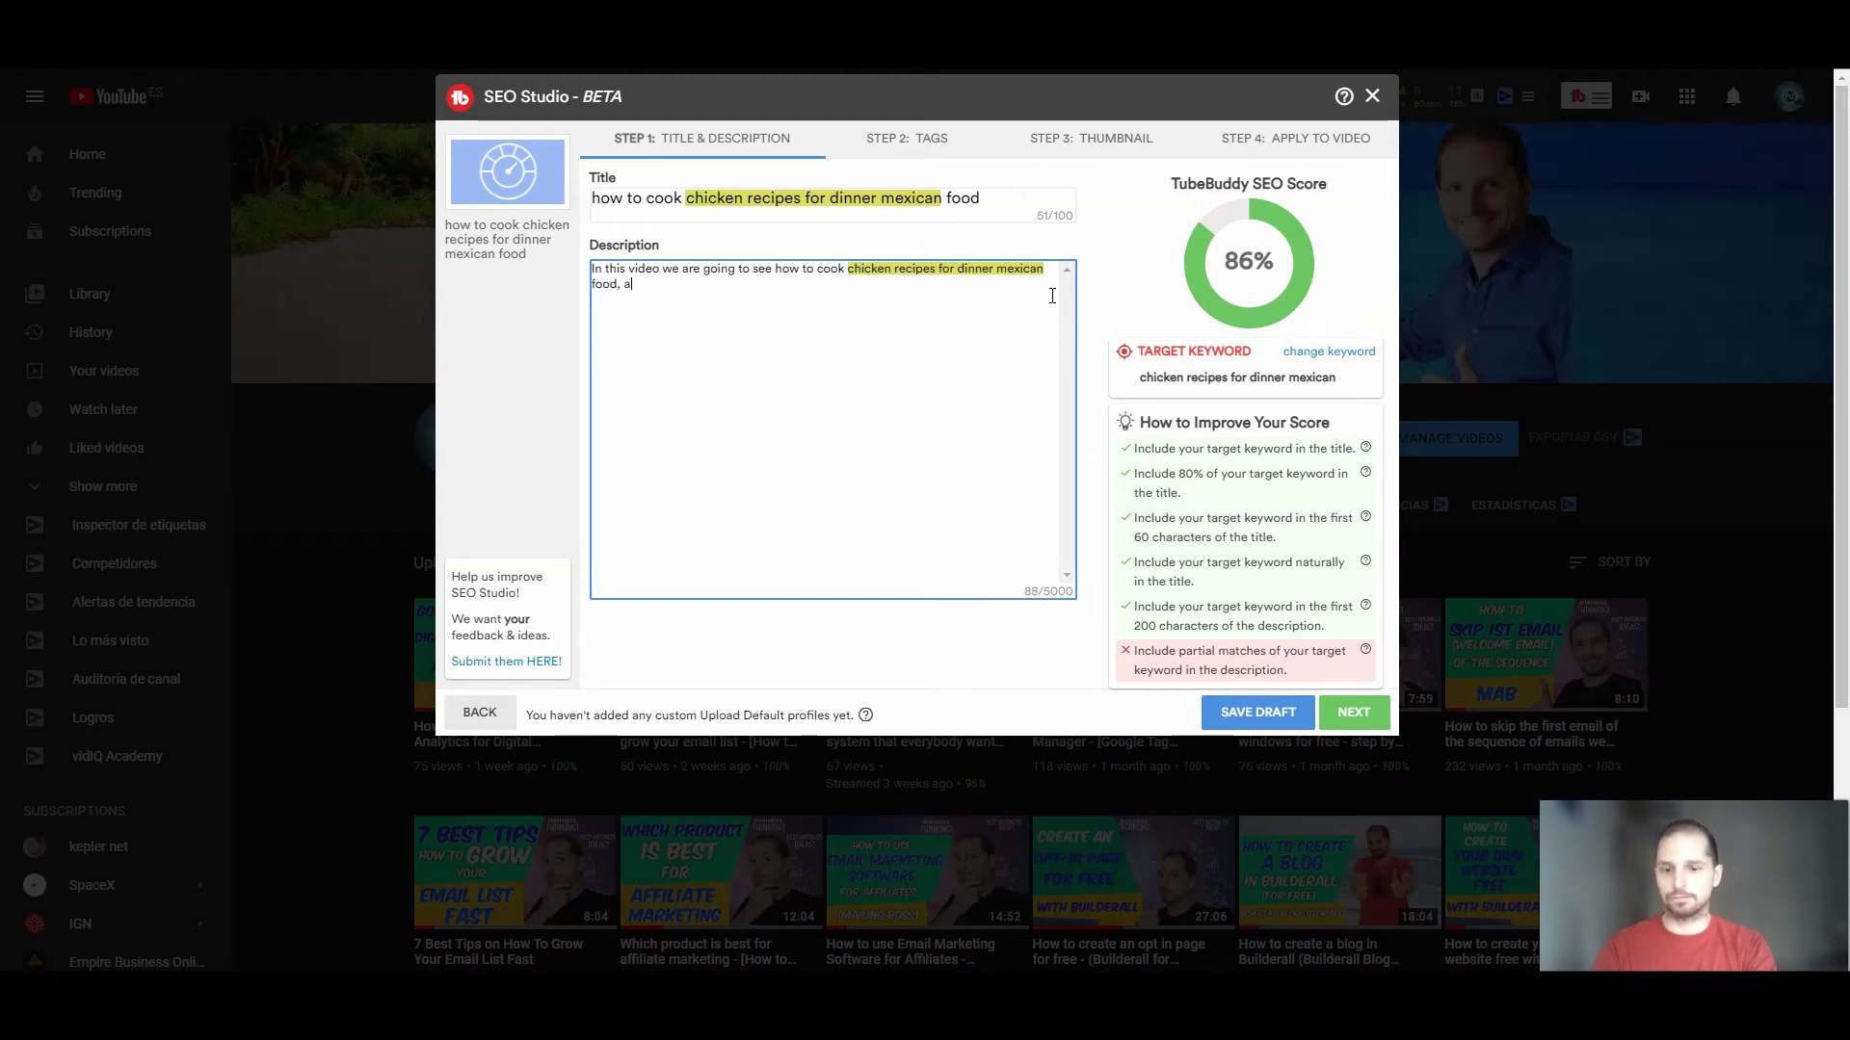
{"action": "type", "text": "nd also "}
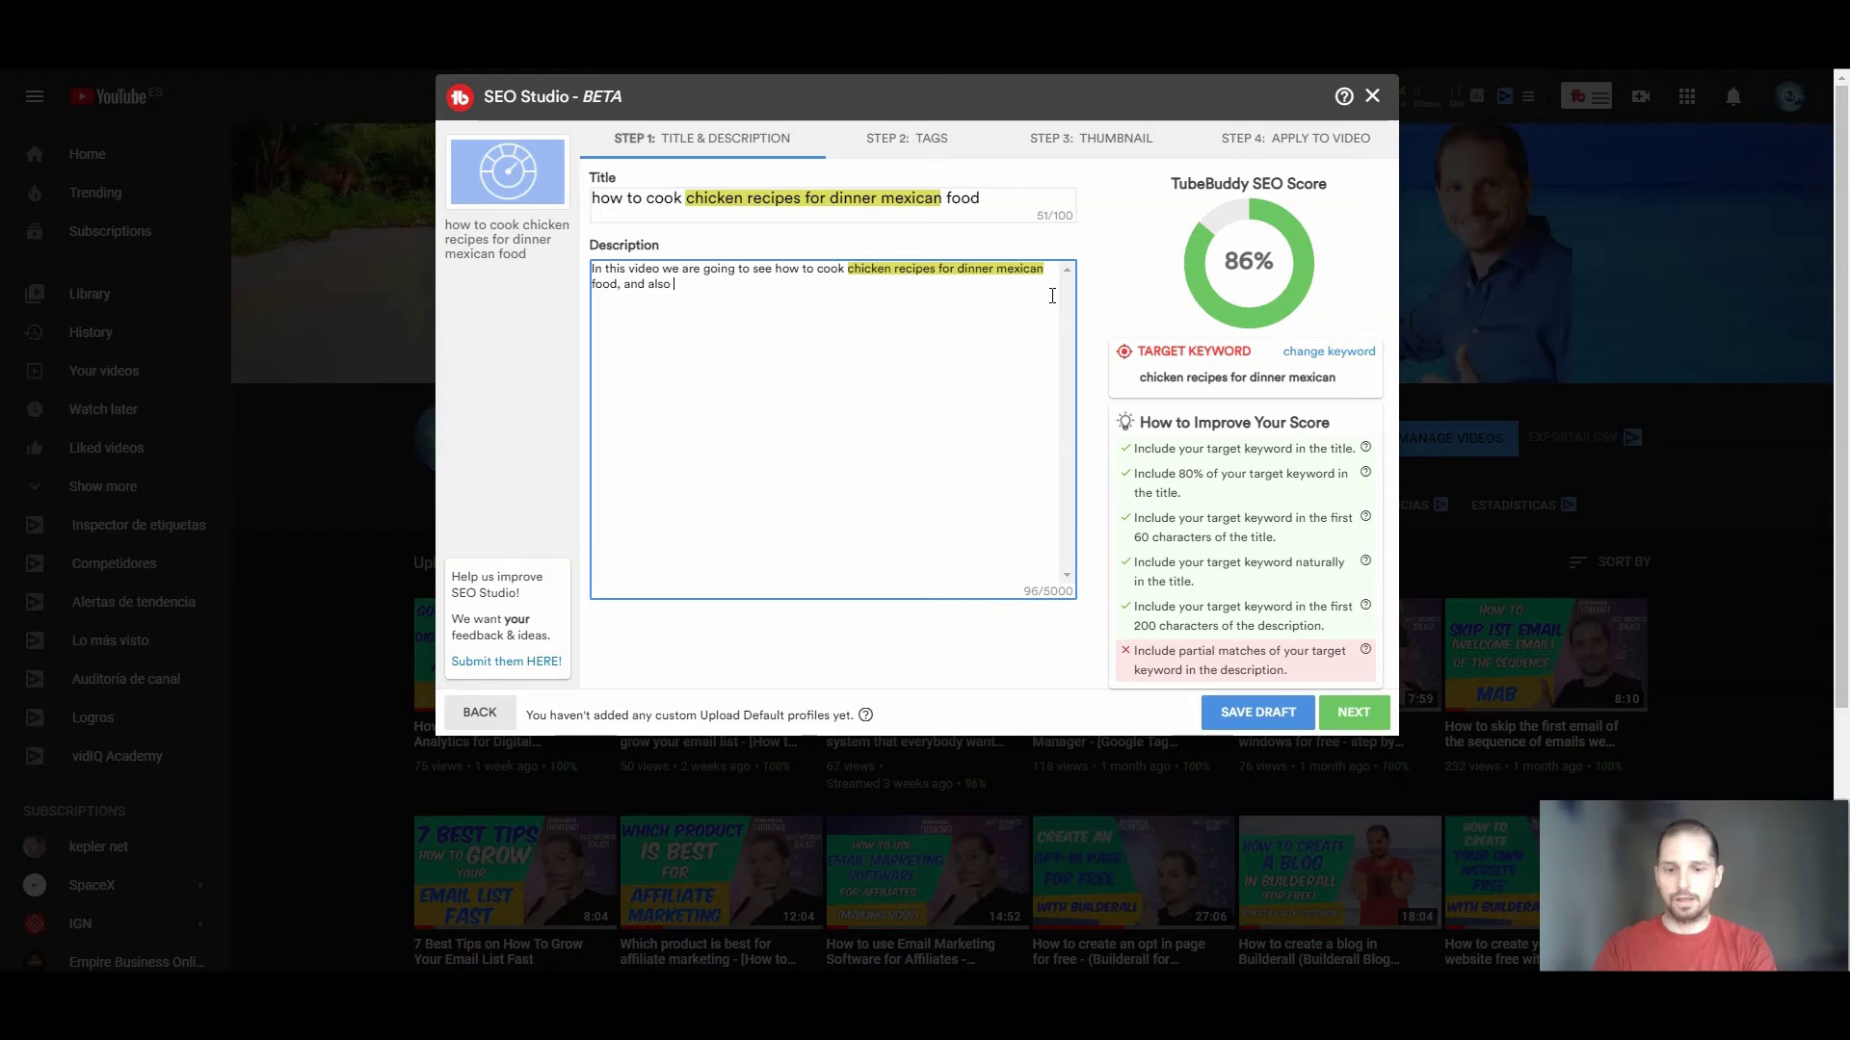
{"action": "type", "text": "some more secretes for thi"}
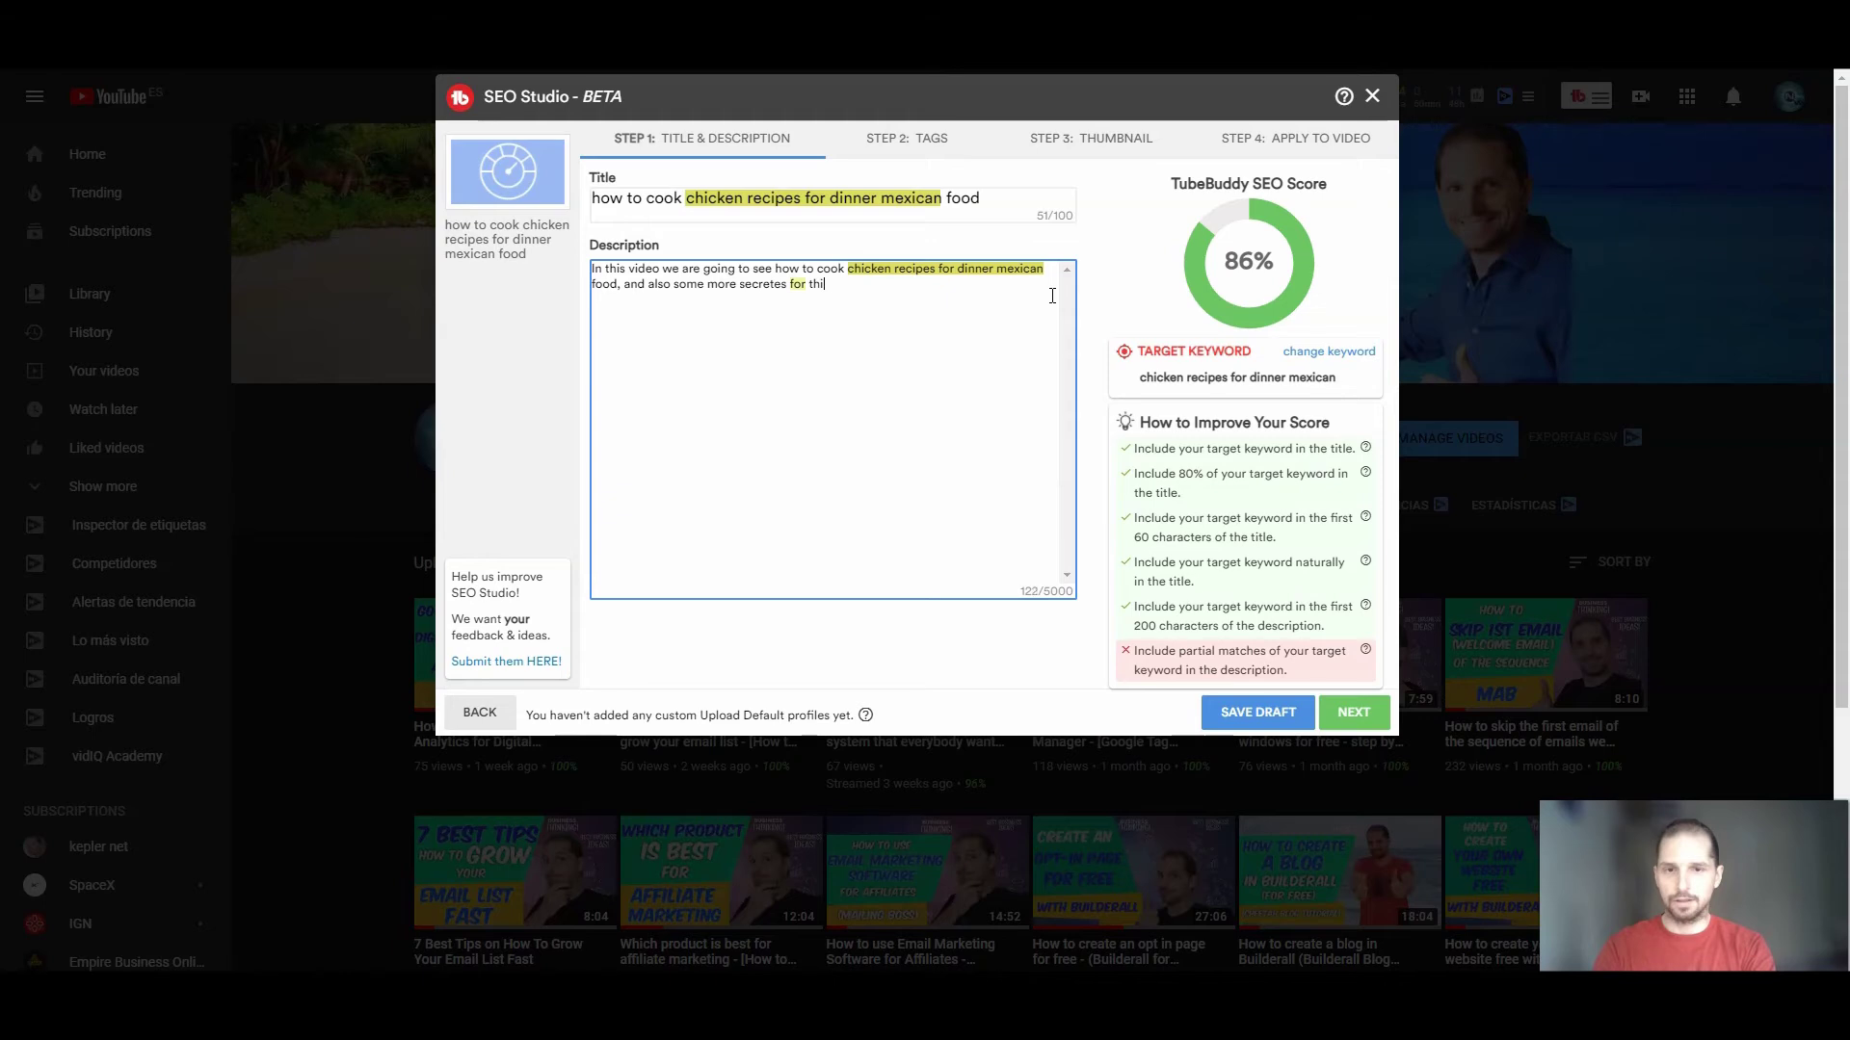
{"action": "type", "text": "s chicke"}
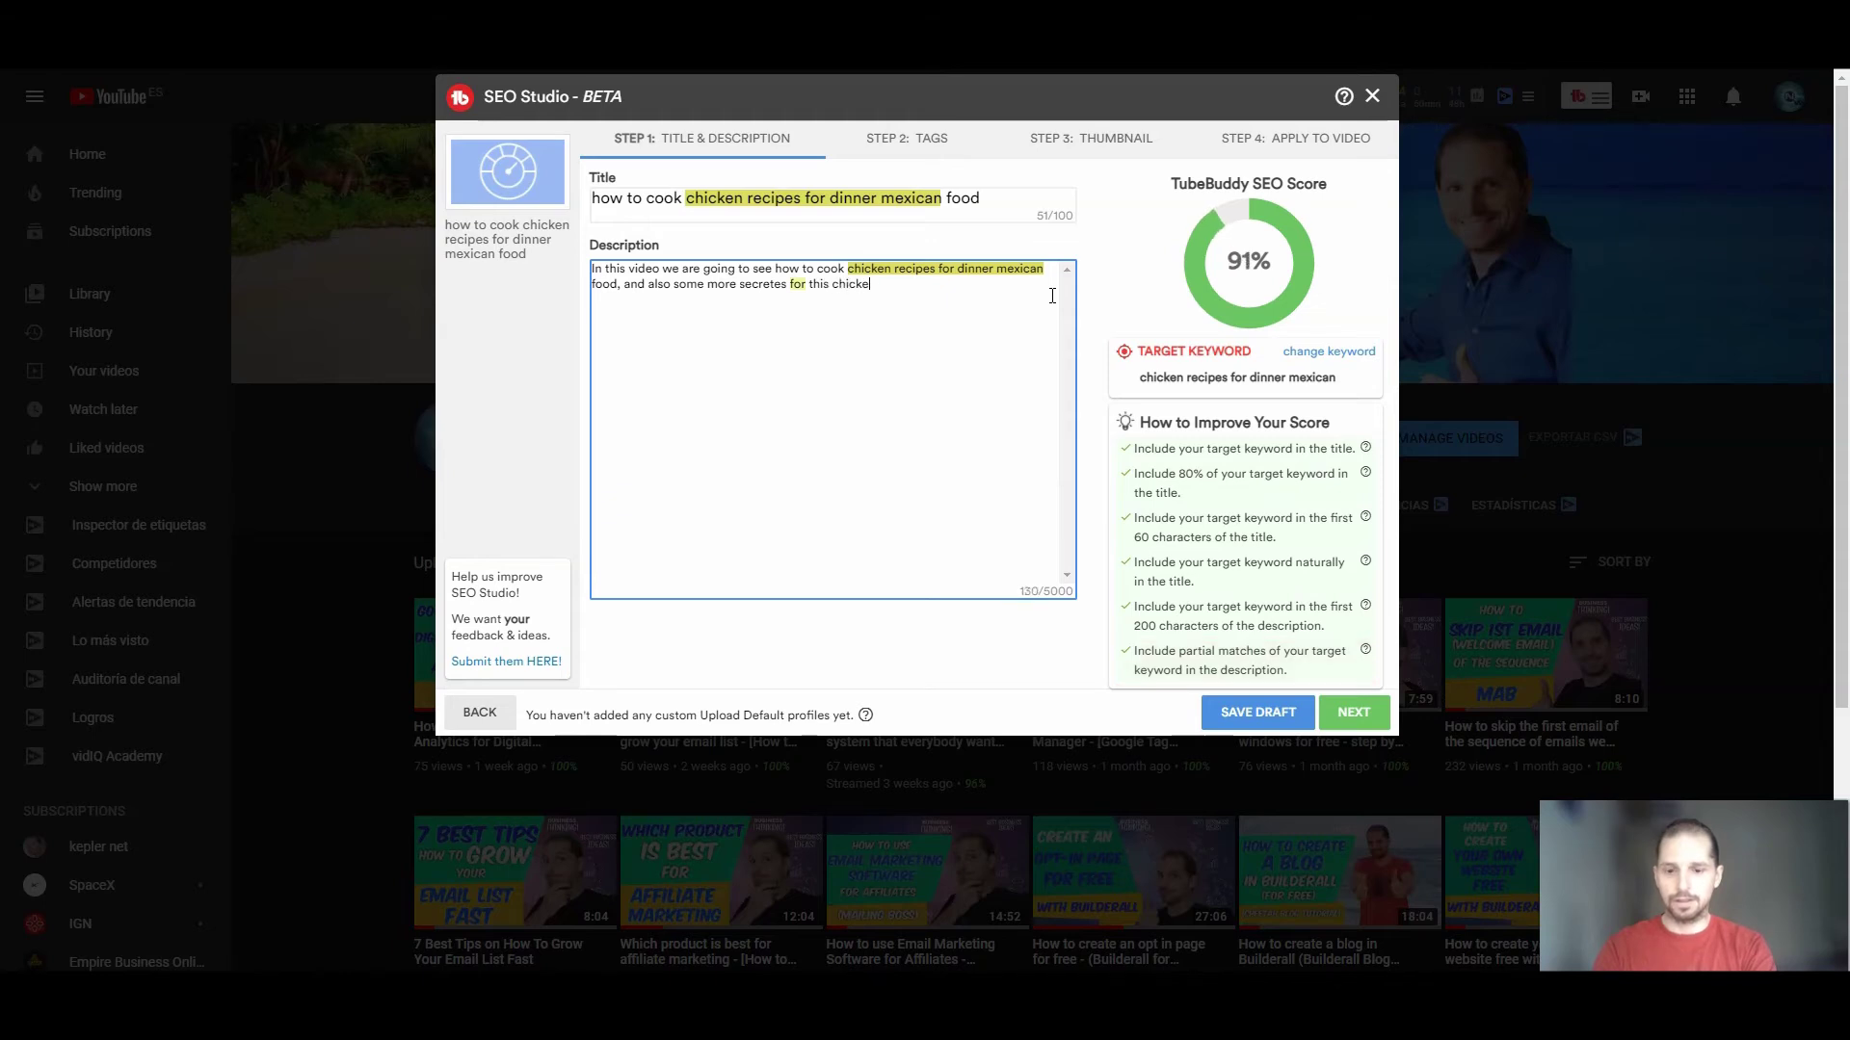
{"action": "type", "text": "n recupes."}
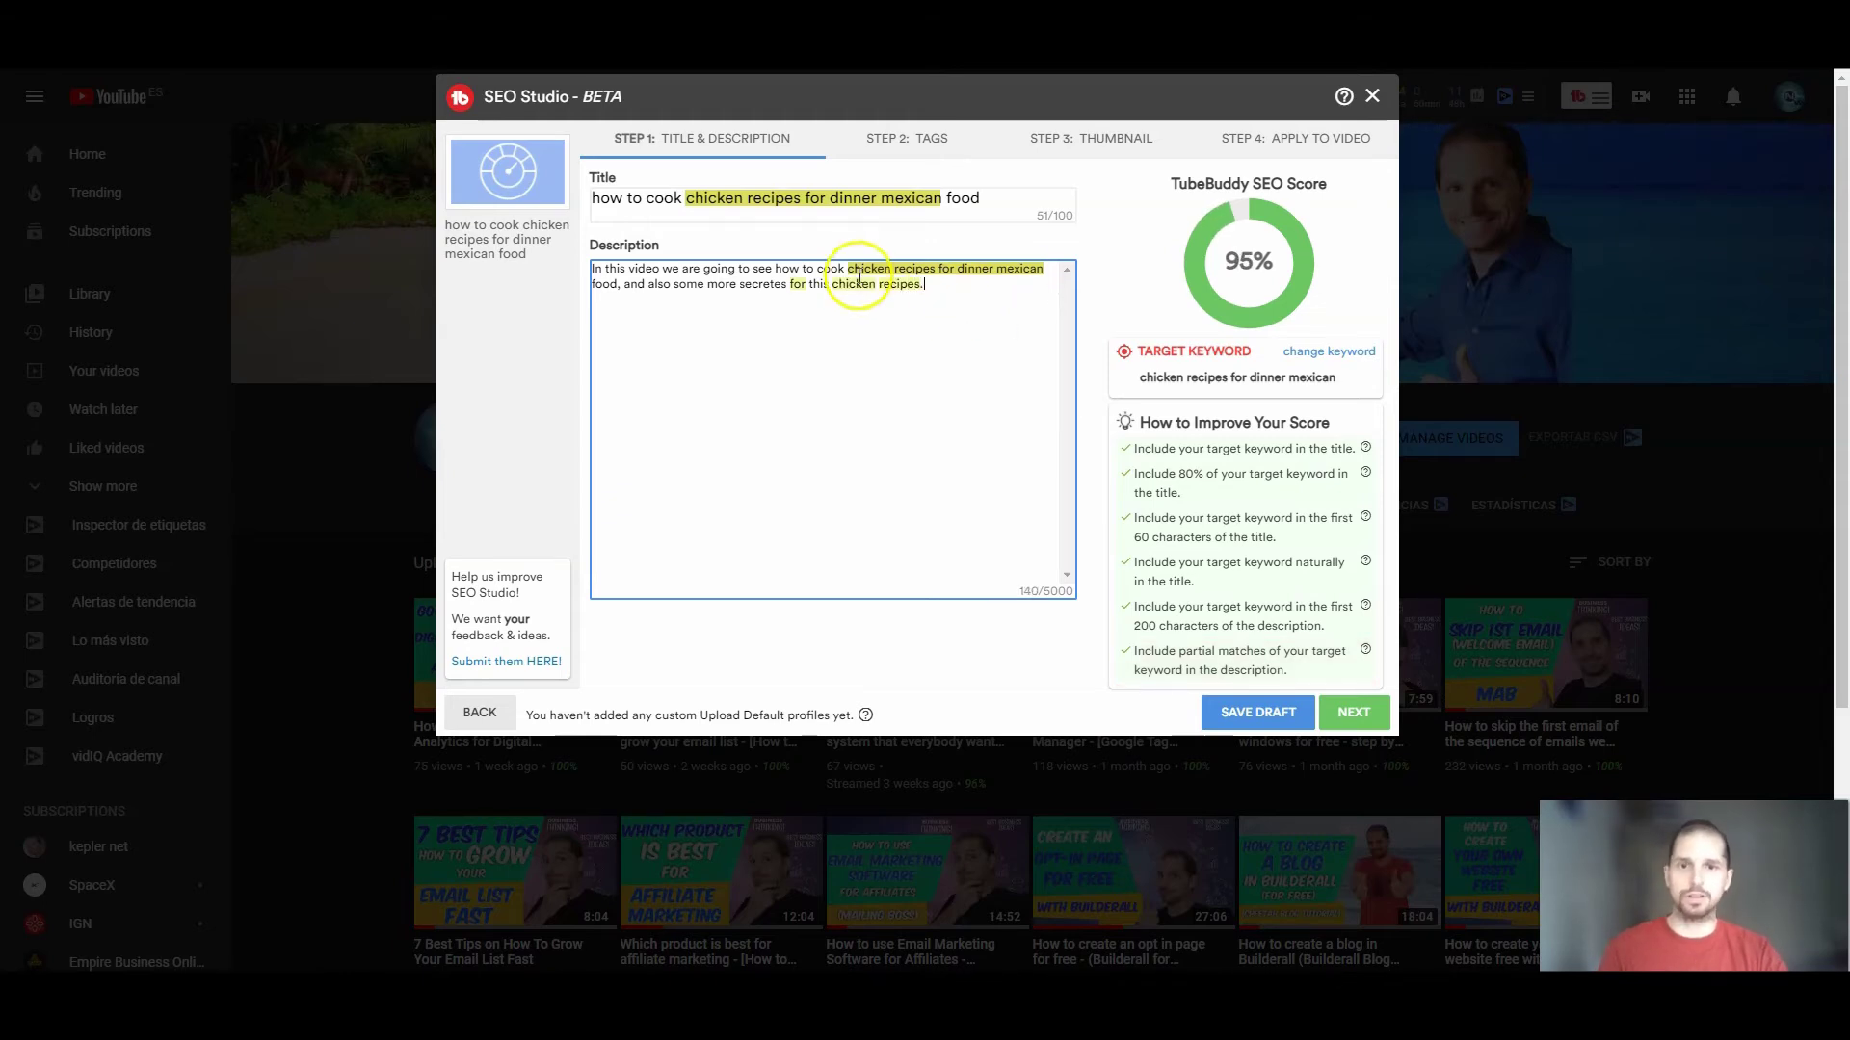
{"action": "left_click_drag", "start_coordinate": [831, 285], "coordinate": [926, 291]}
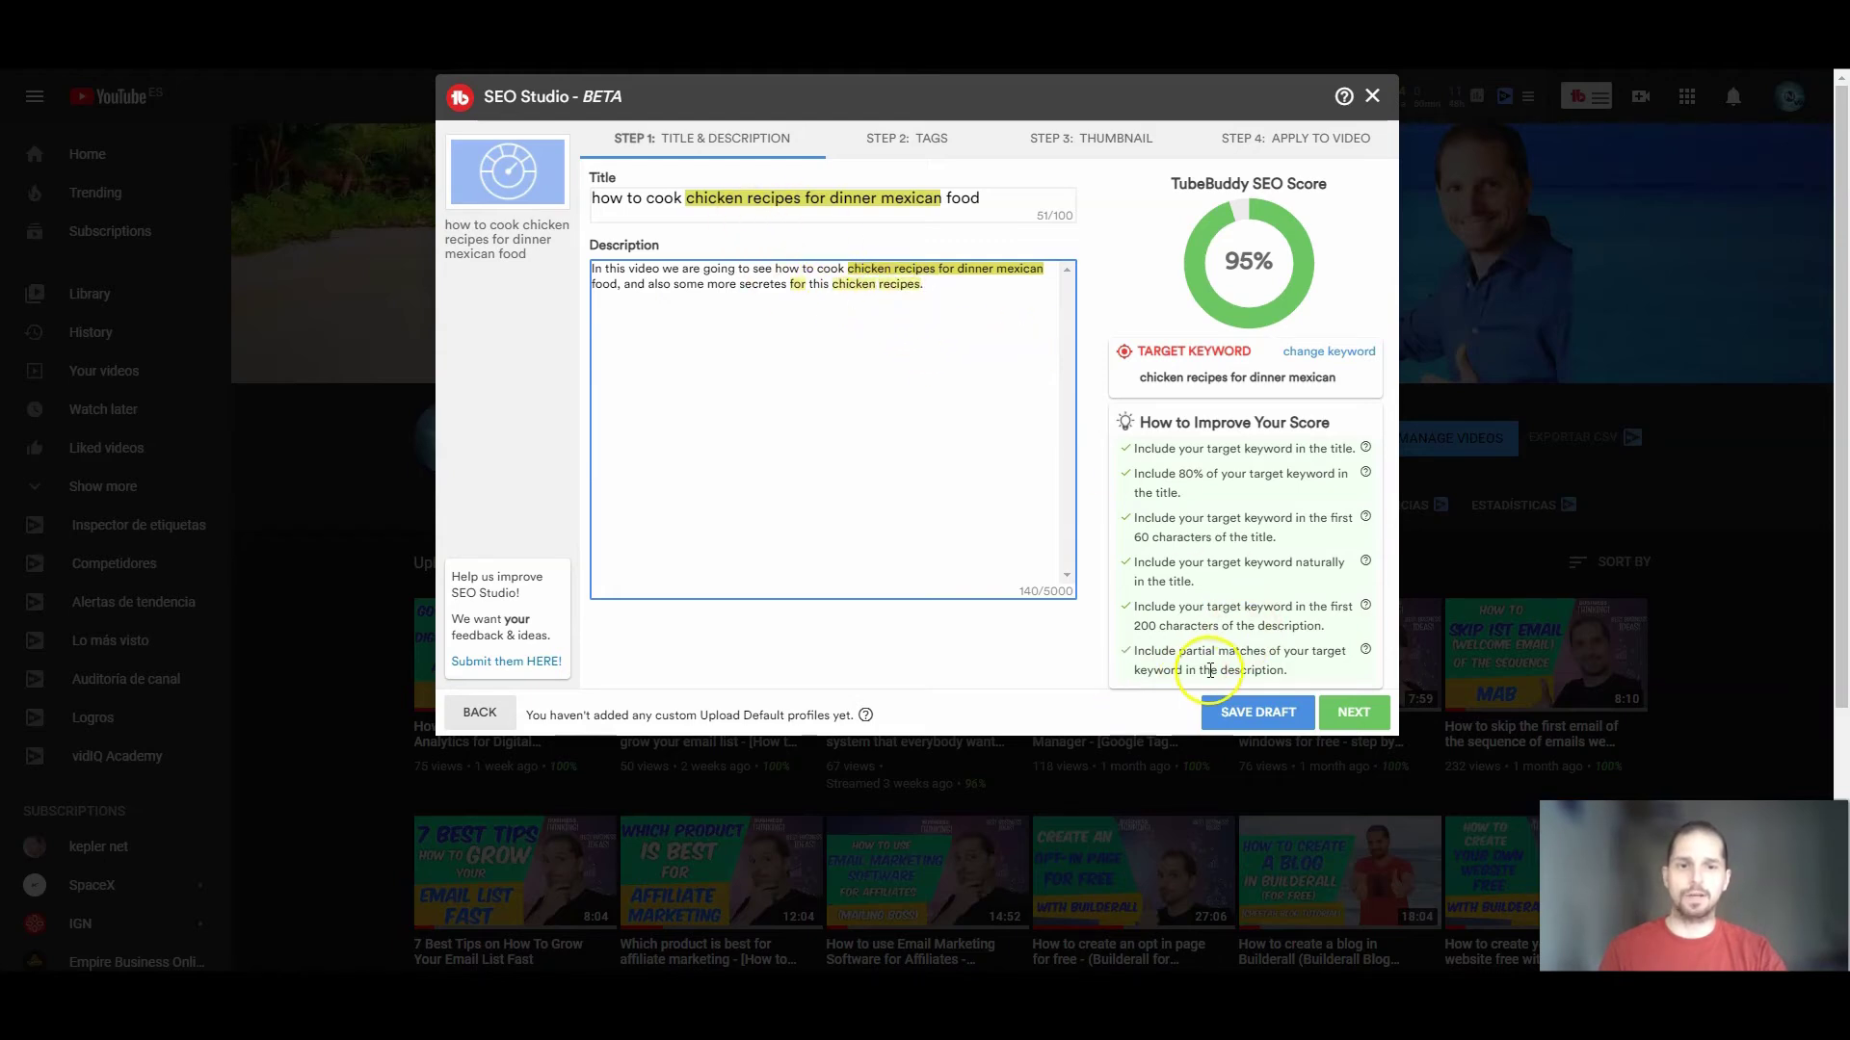
- Proceed to the tags stage and add the tags "chicken recipes" and "mexican food recipes" after the target keyword tag
{"action": "left_click", "coordinate": [1353, 720]}
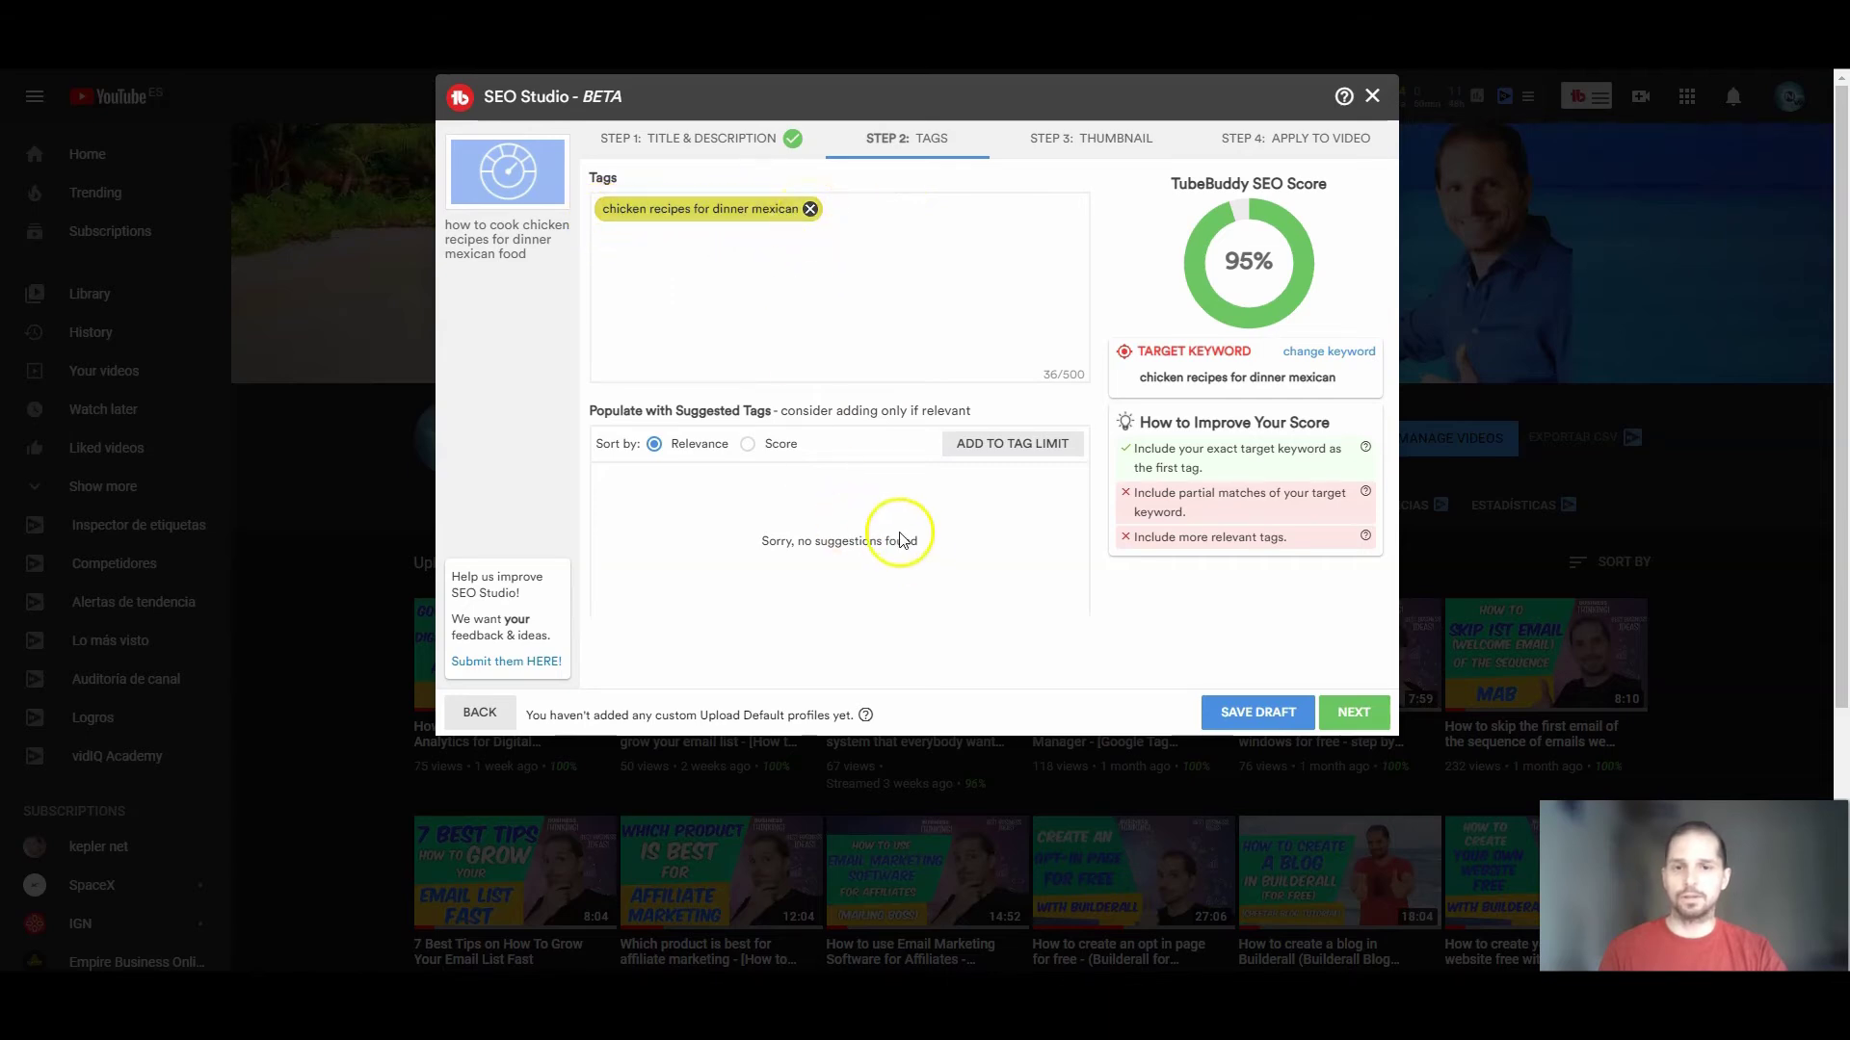
{"action": "scroll", "coordinate": [898, 534], "scroll_direction": "down", "scroll_amount": 1}
{"action": "left_click", "coordinate": [843, 211]}
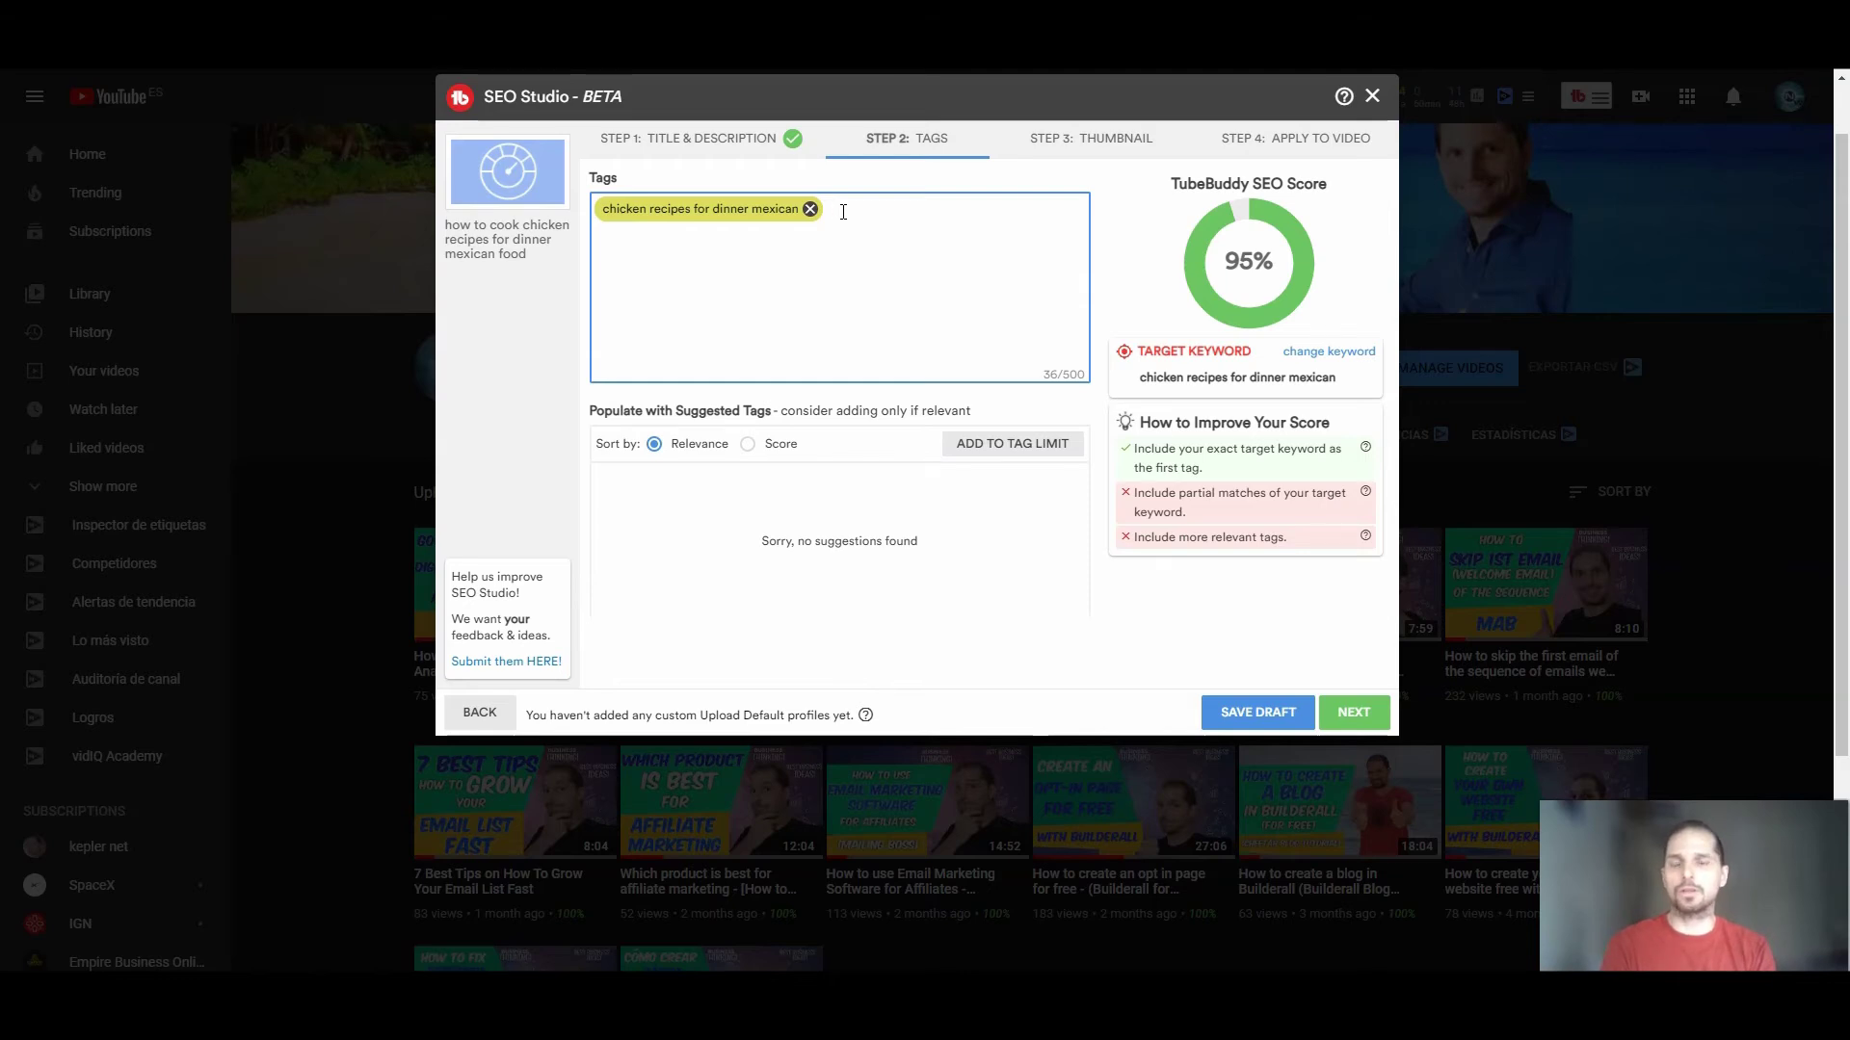
{"action": "left_click", "coordinate": [867, 331]}
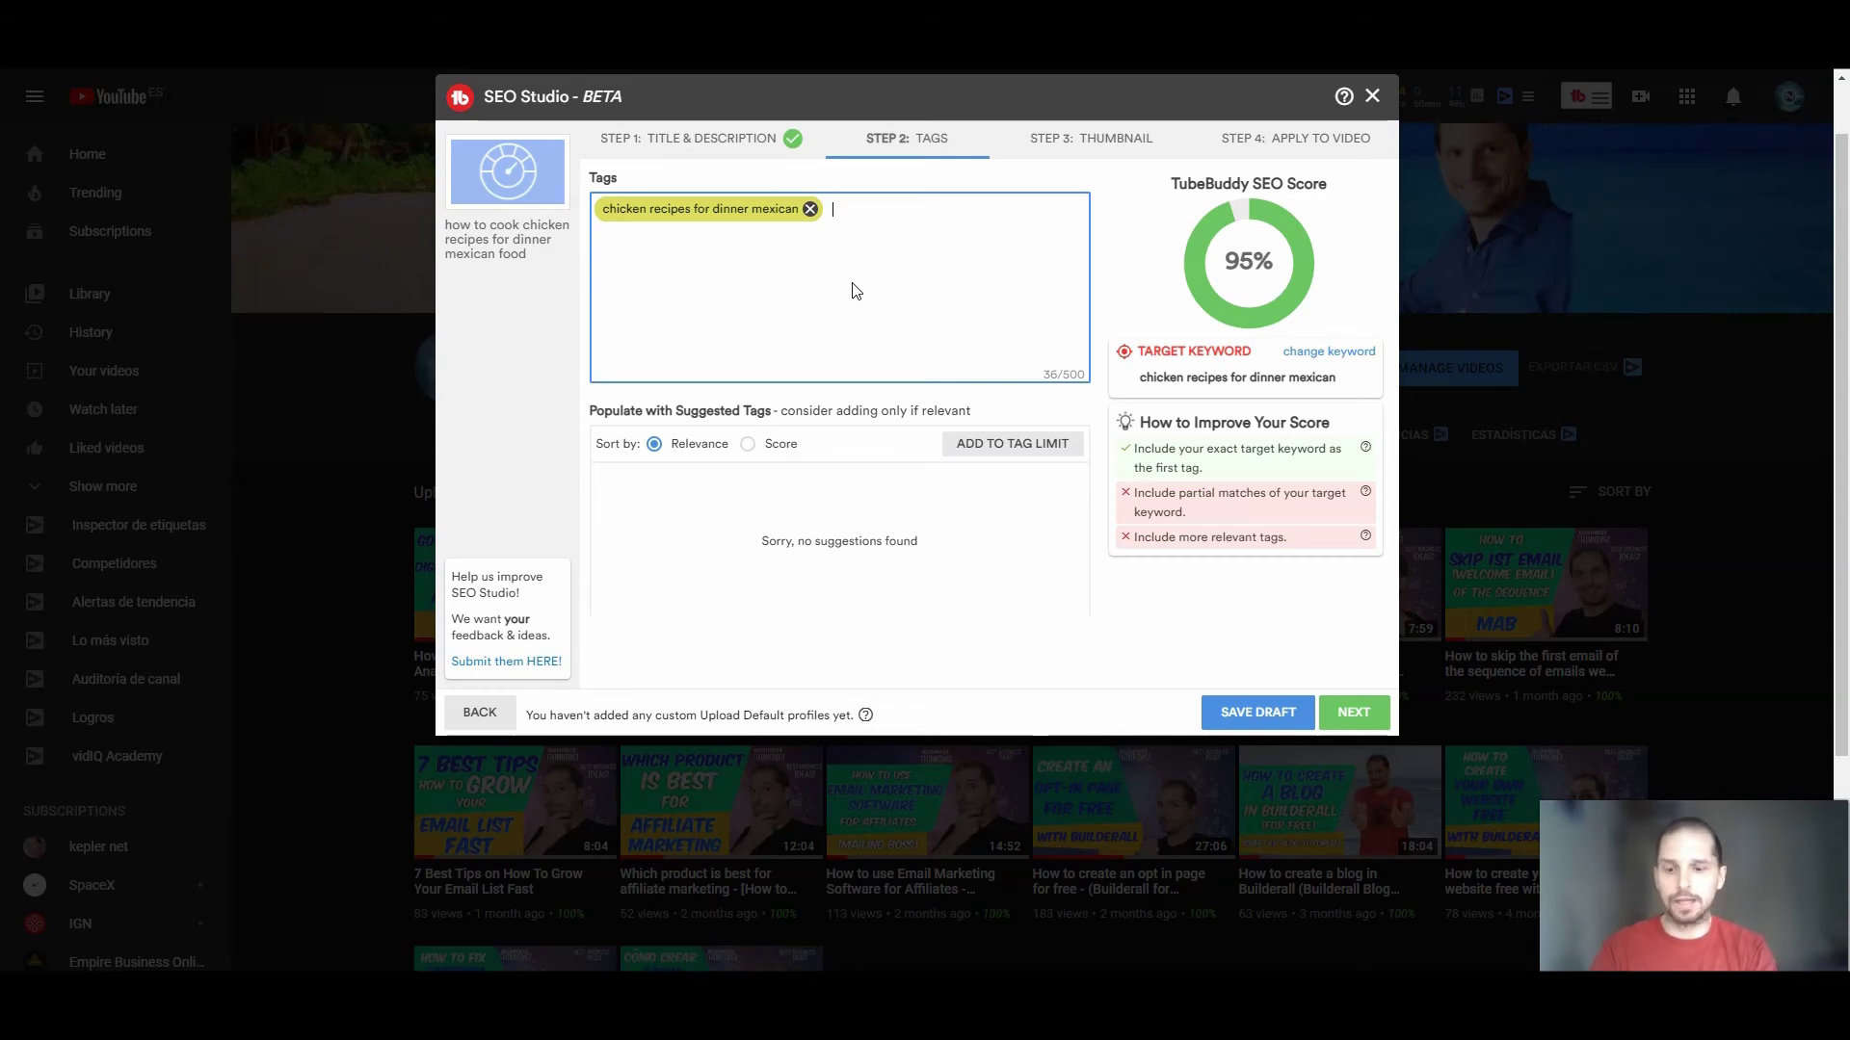
{"action": "type", "text": "chicken recipes"}
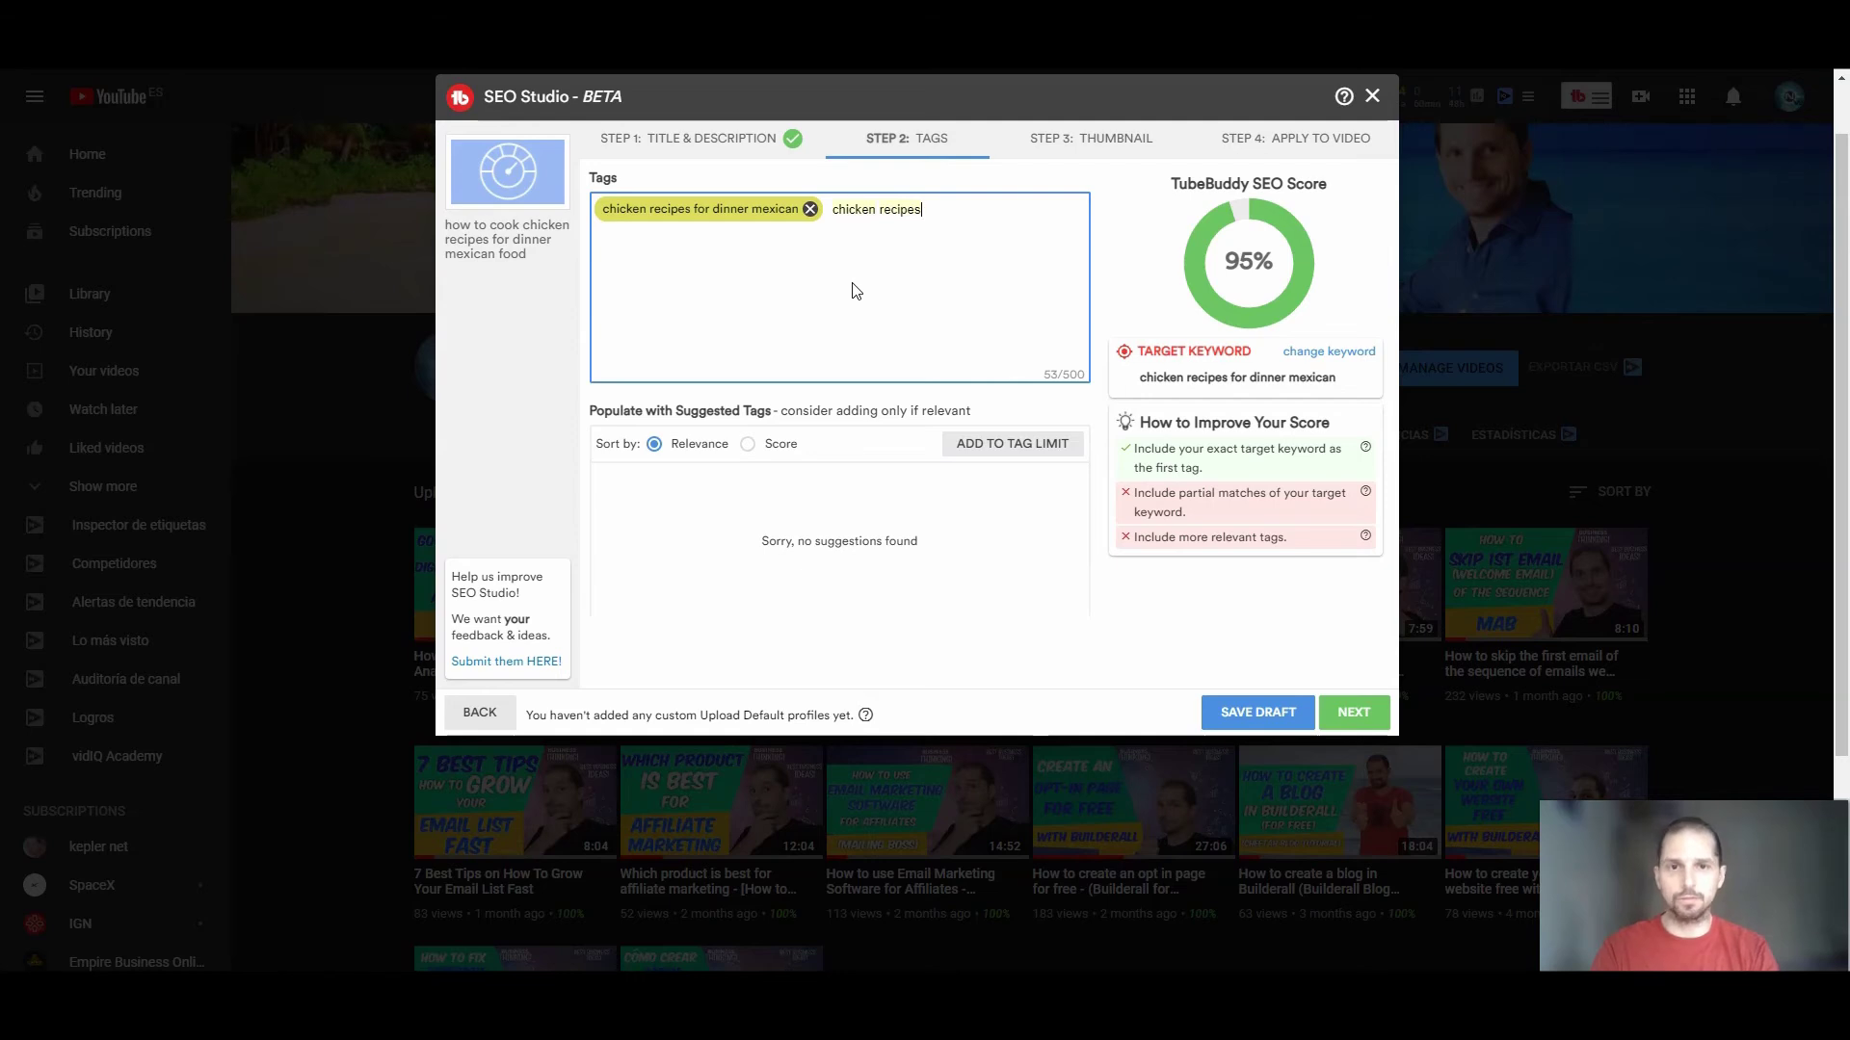
{"action": "key", "text": "Return"}
{"action": "type", "text": "mexican food re"}
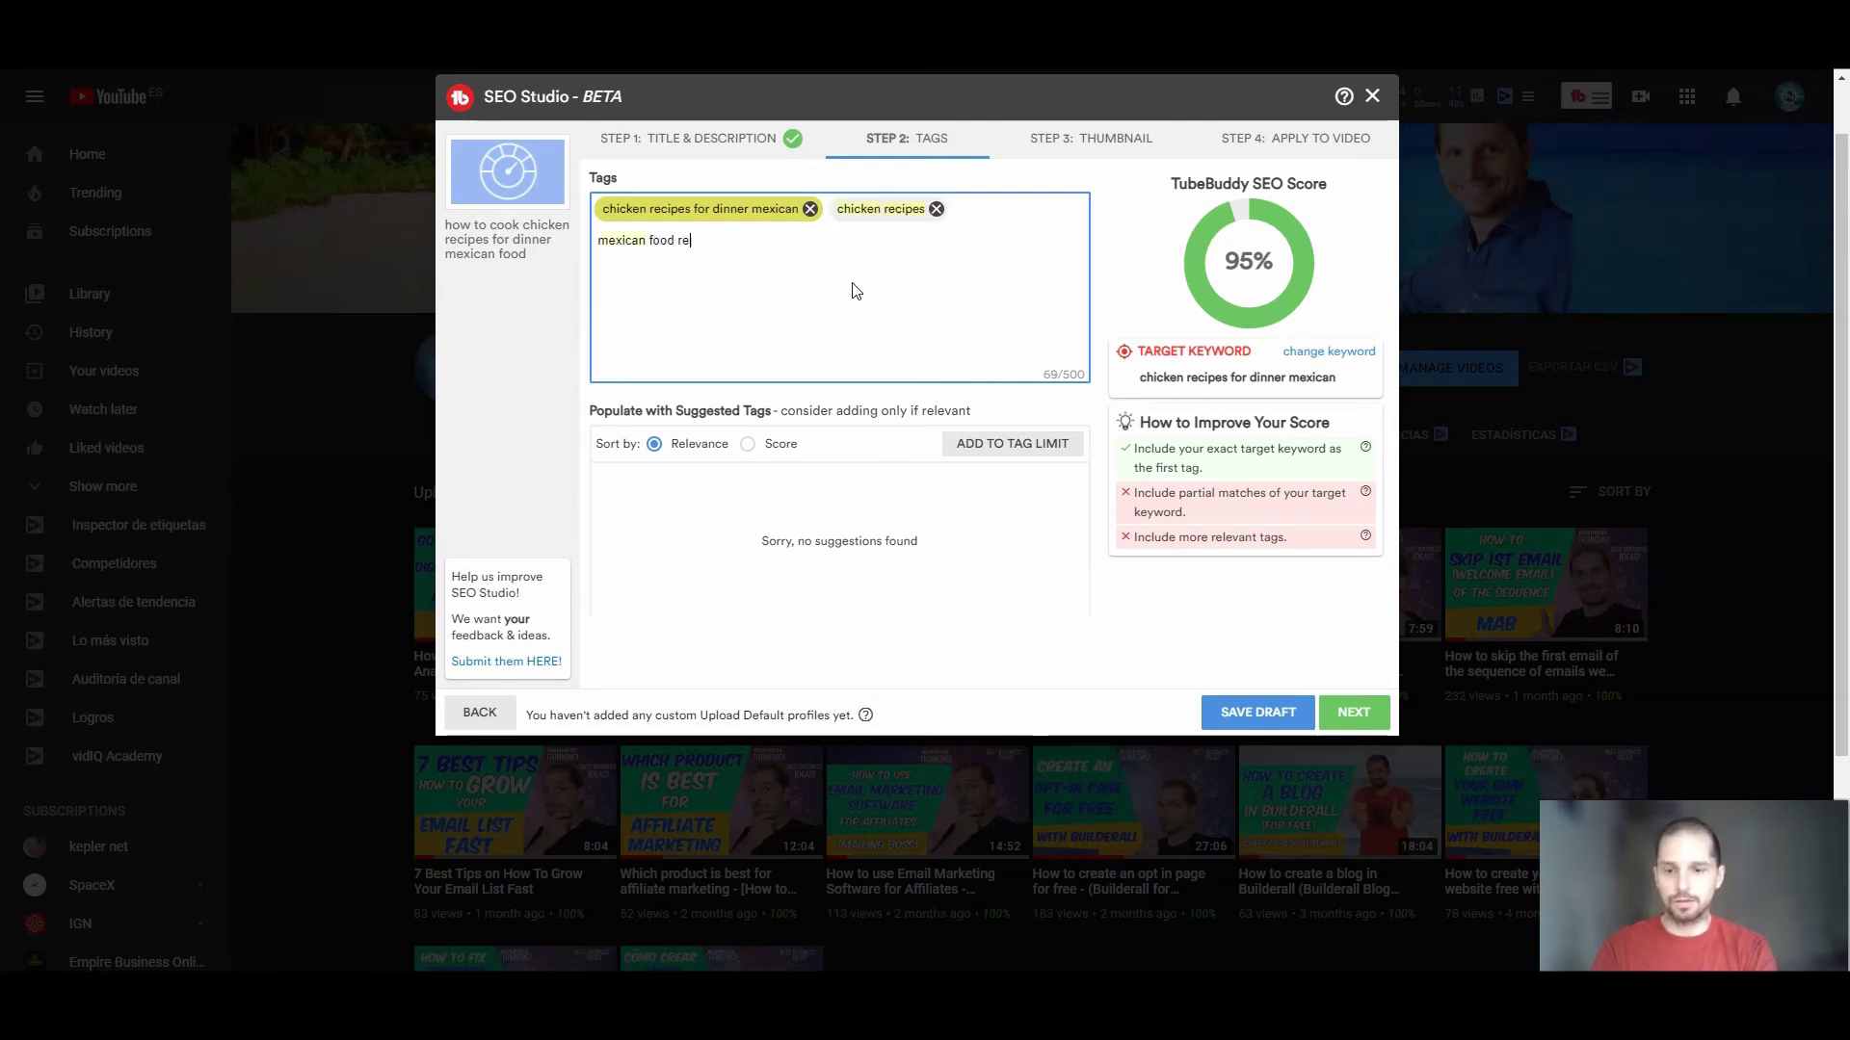
{"action": "type", "text": "cipes"}
{"action": "key", "text": "Return"}
{"action": "left_click", "coordinate": [1042, 569]}
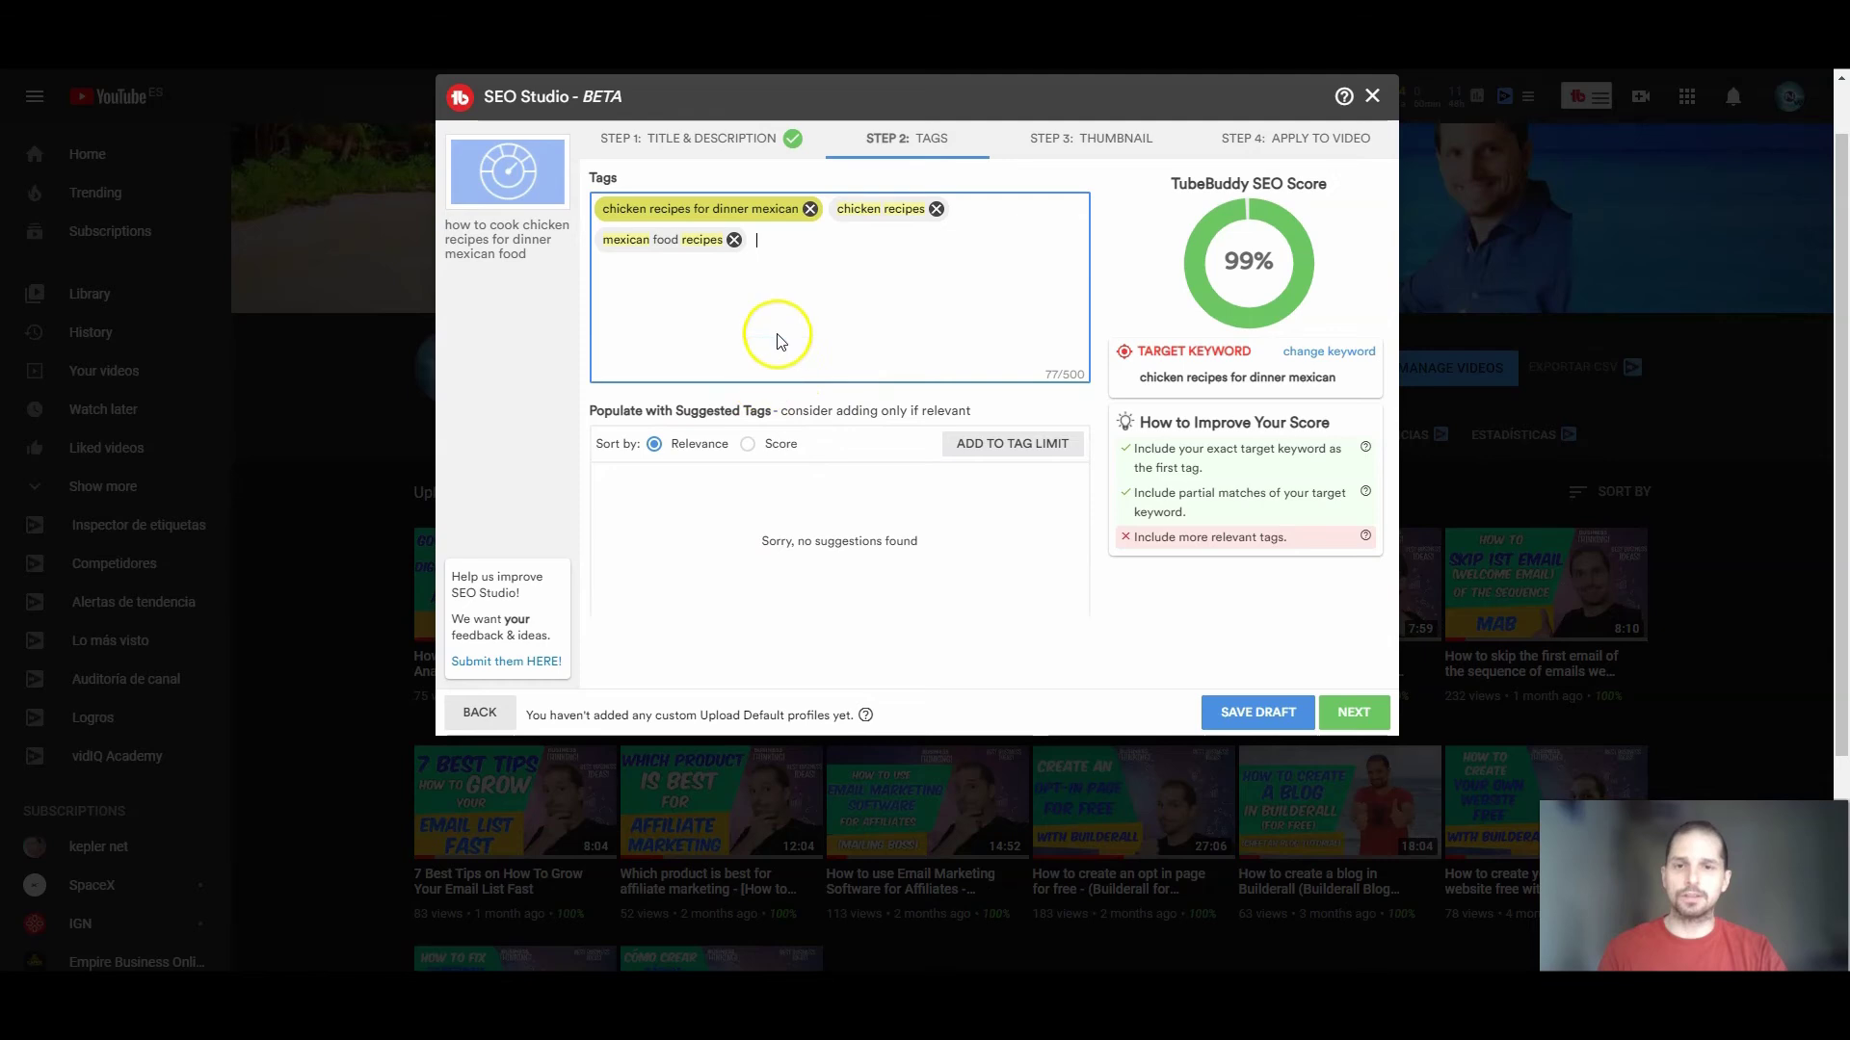
{"action": "left_click", "coordinate": [773, 248]}
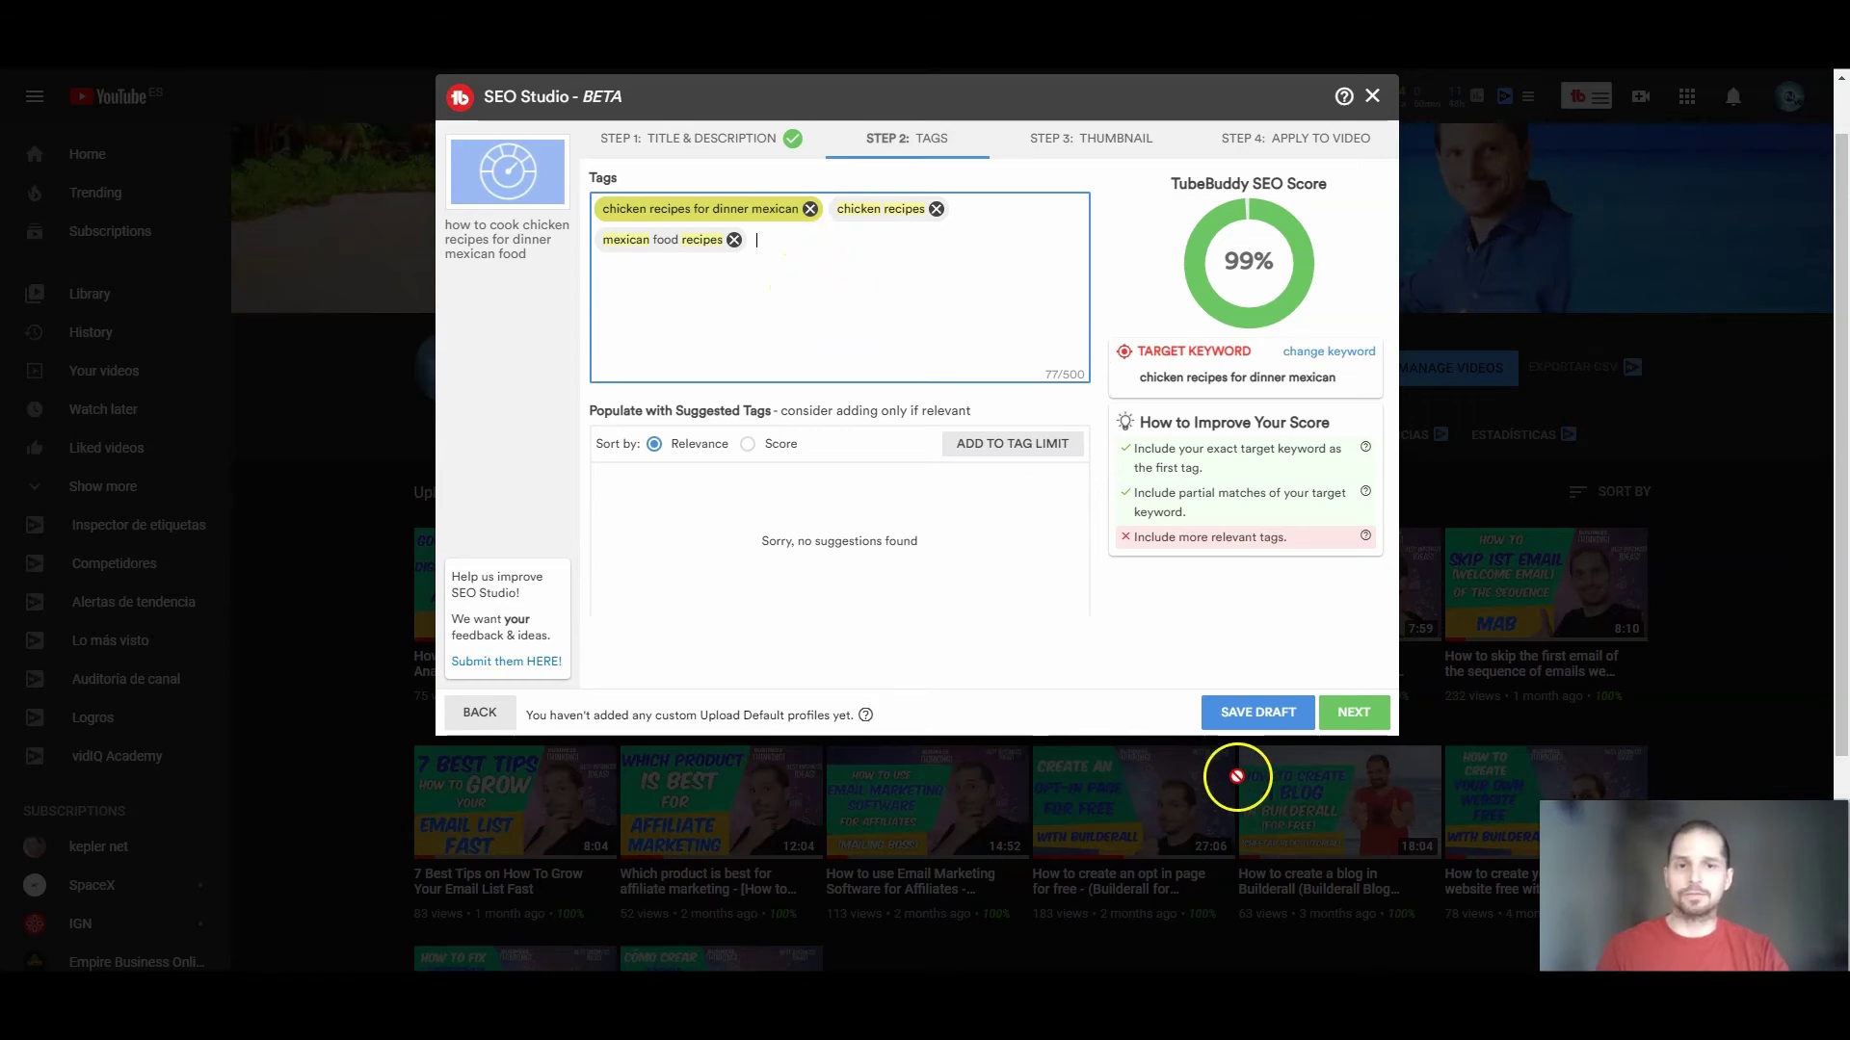
- Proceed to the thumbnail stage and compare the video's preview with the thumbnails and titles of competing videos for the target keyword
{"action": "left_click", "coordinate": [1349, 710]}
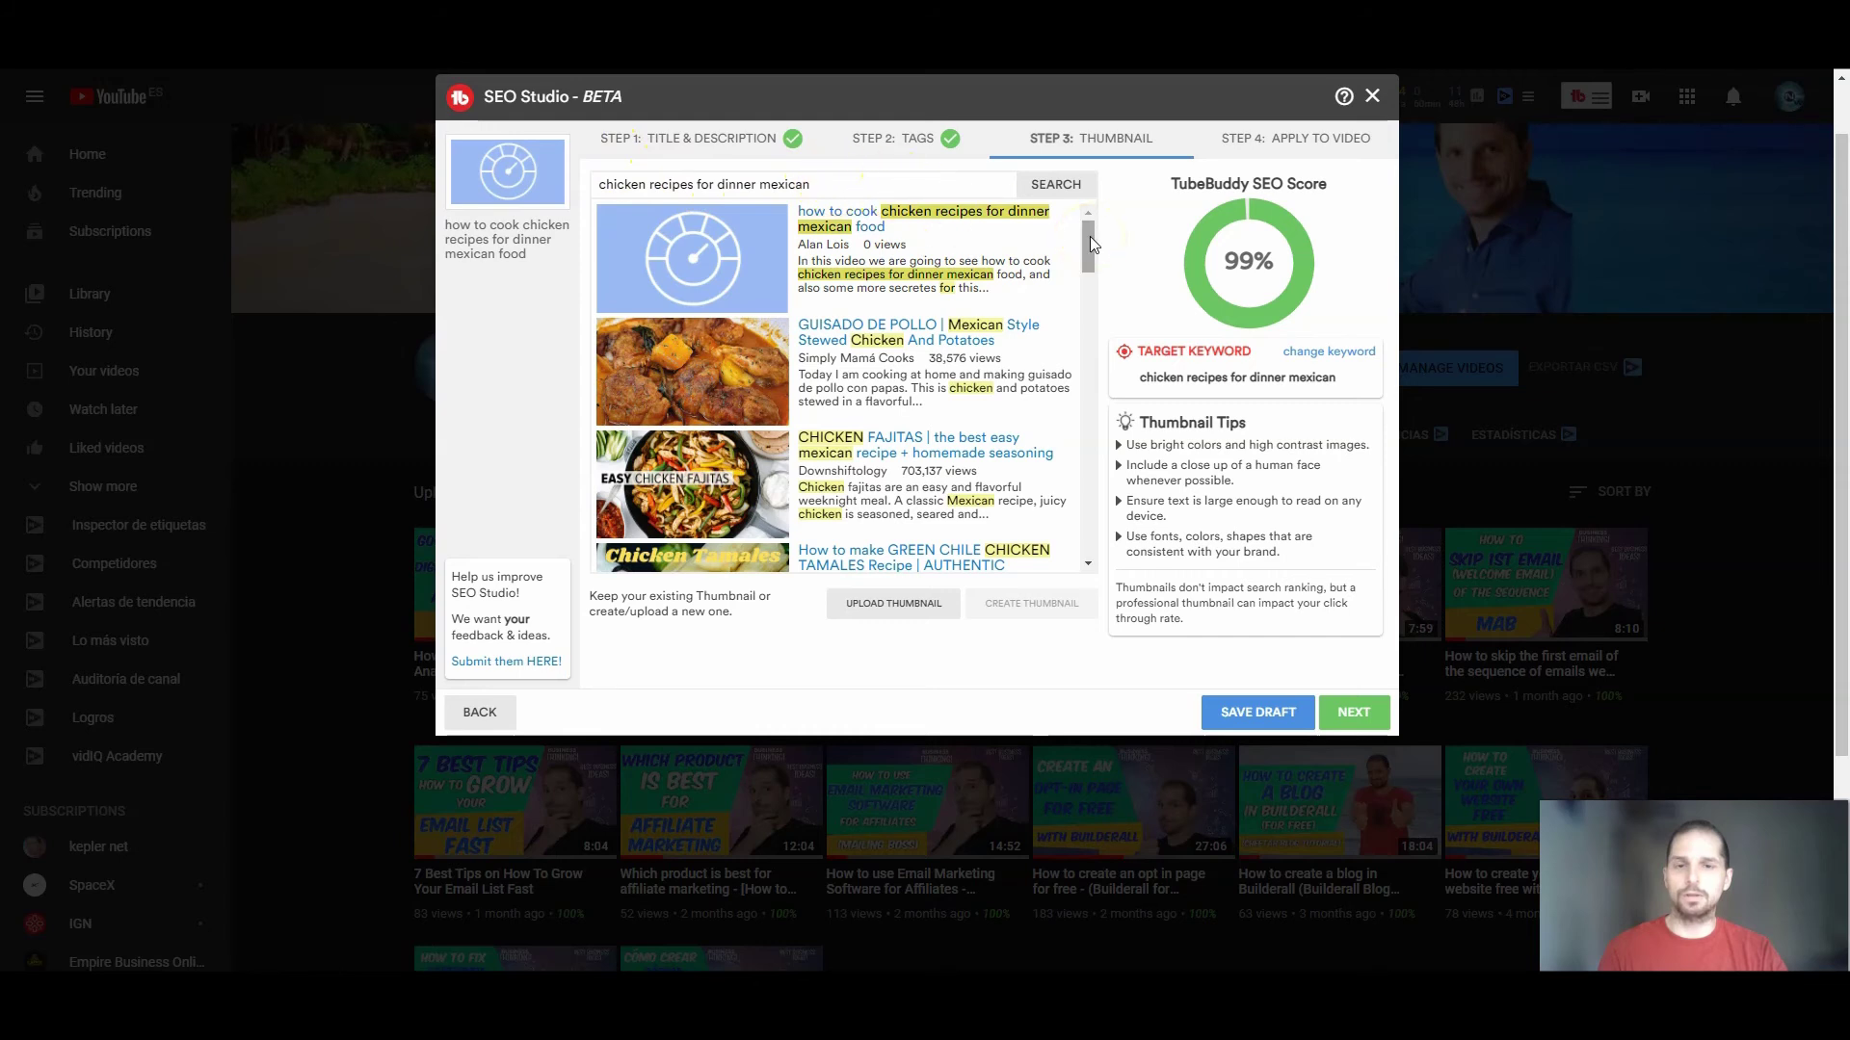
{"action": "mouse_move", "coordinate": [1089, 235]}
{"action": "left_mouse_down"}
{"action": "mouse_move", "coordinate": [1079, 331]}
{"action": "mouse_move", "coordinate": [1076, 224]}
{"action": "left_mouse_up"}
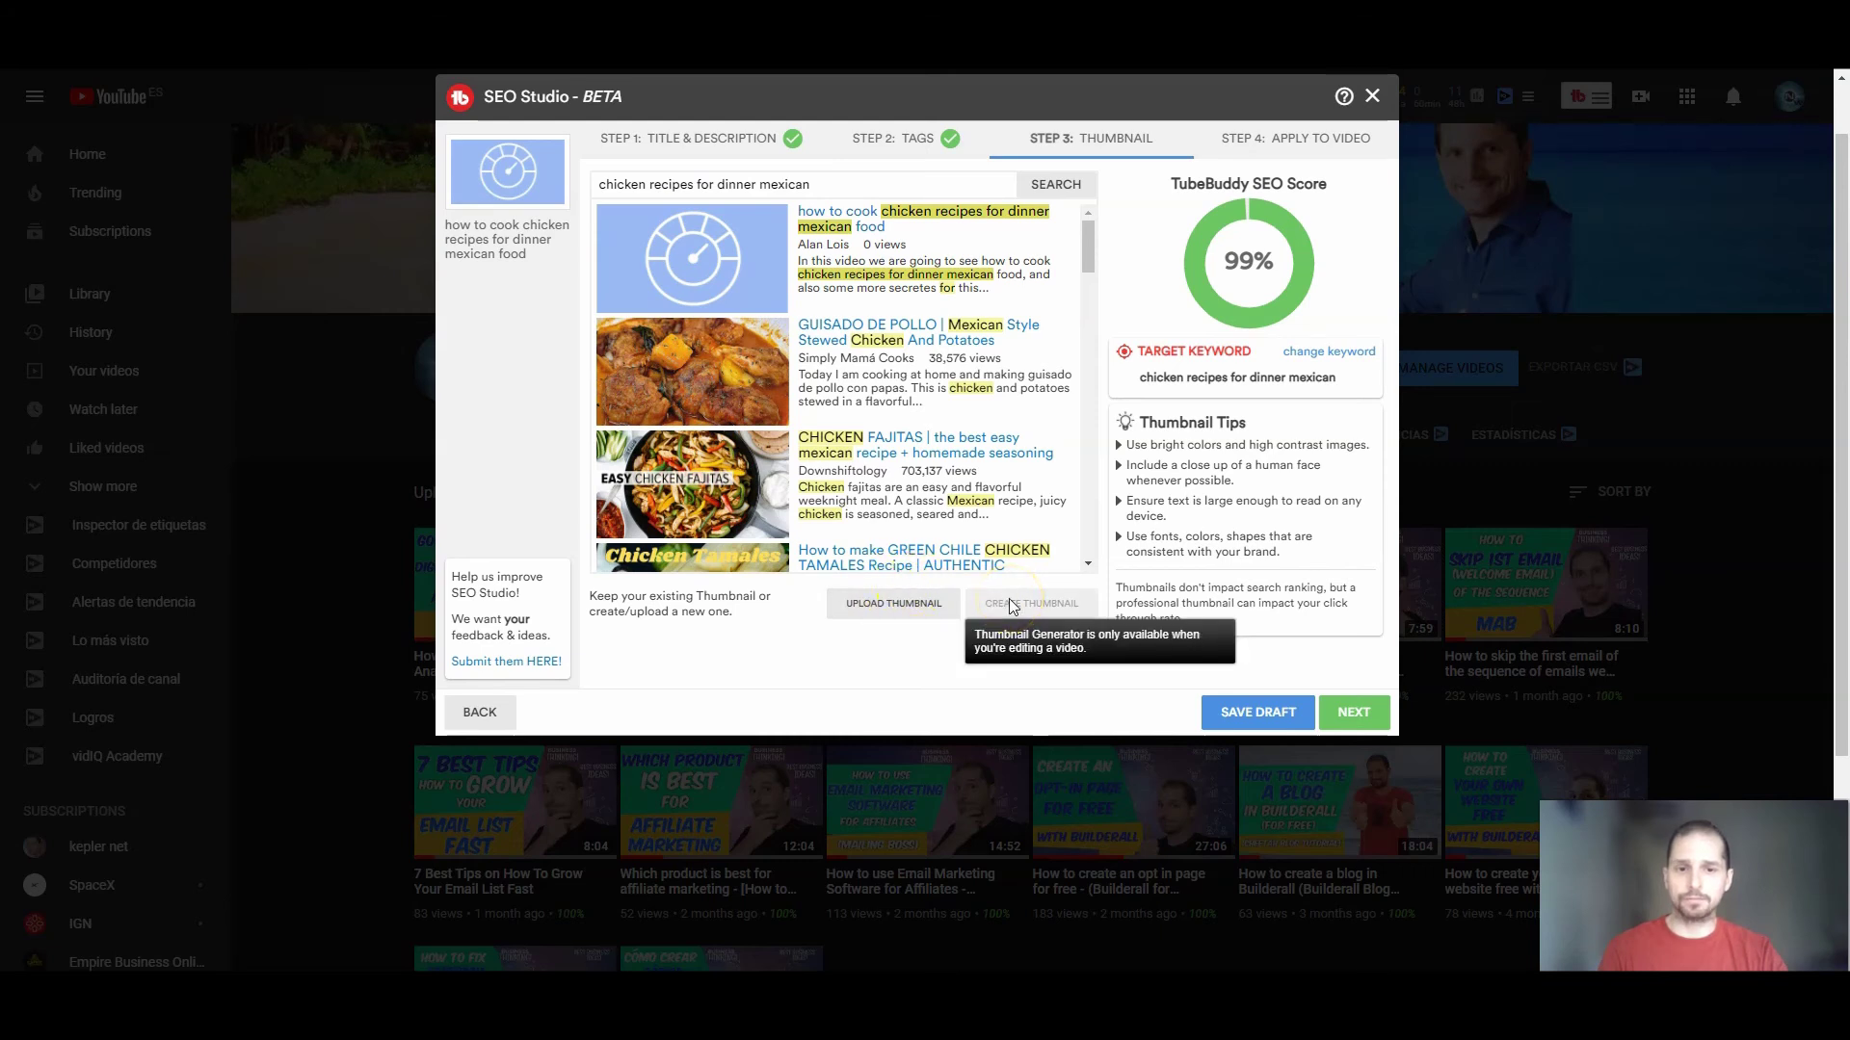
{"action": "left_click", "coordinate": [1091, 236]}
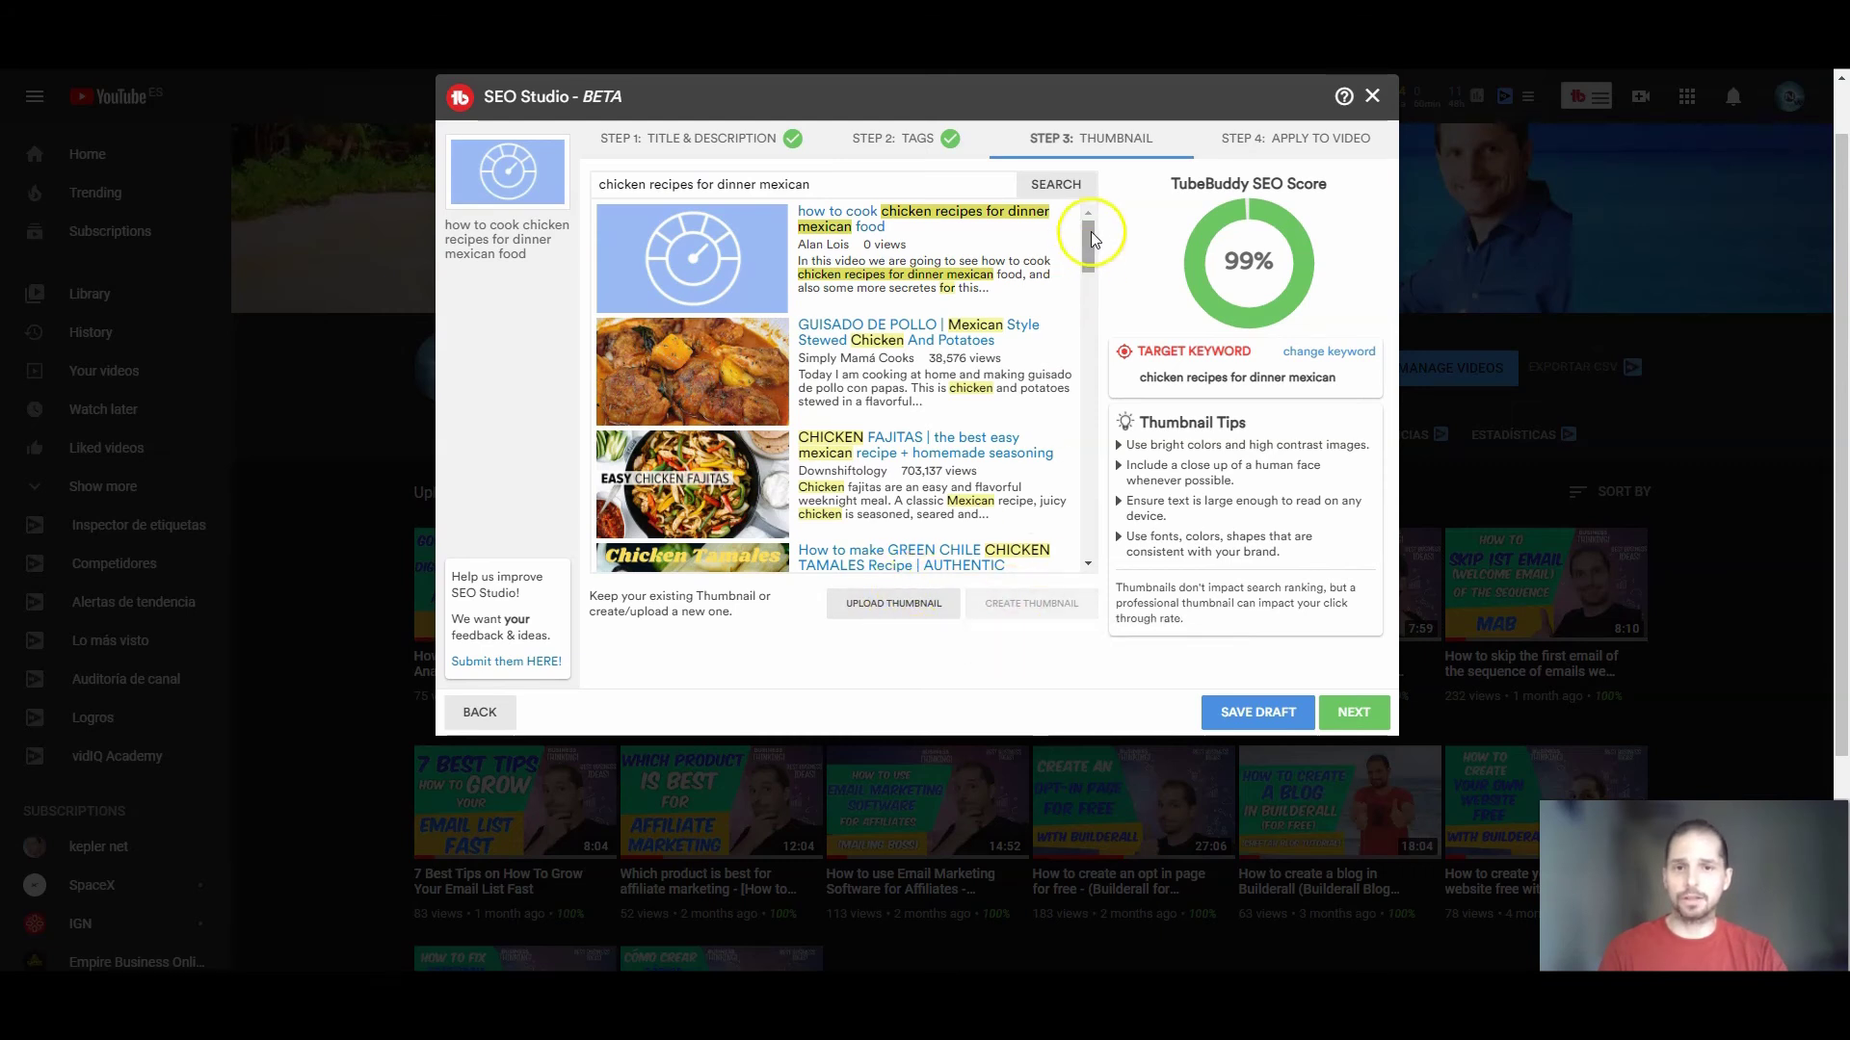
{"action": "left_click", "coordinate": [848, 612]}
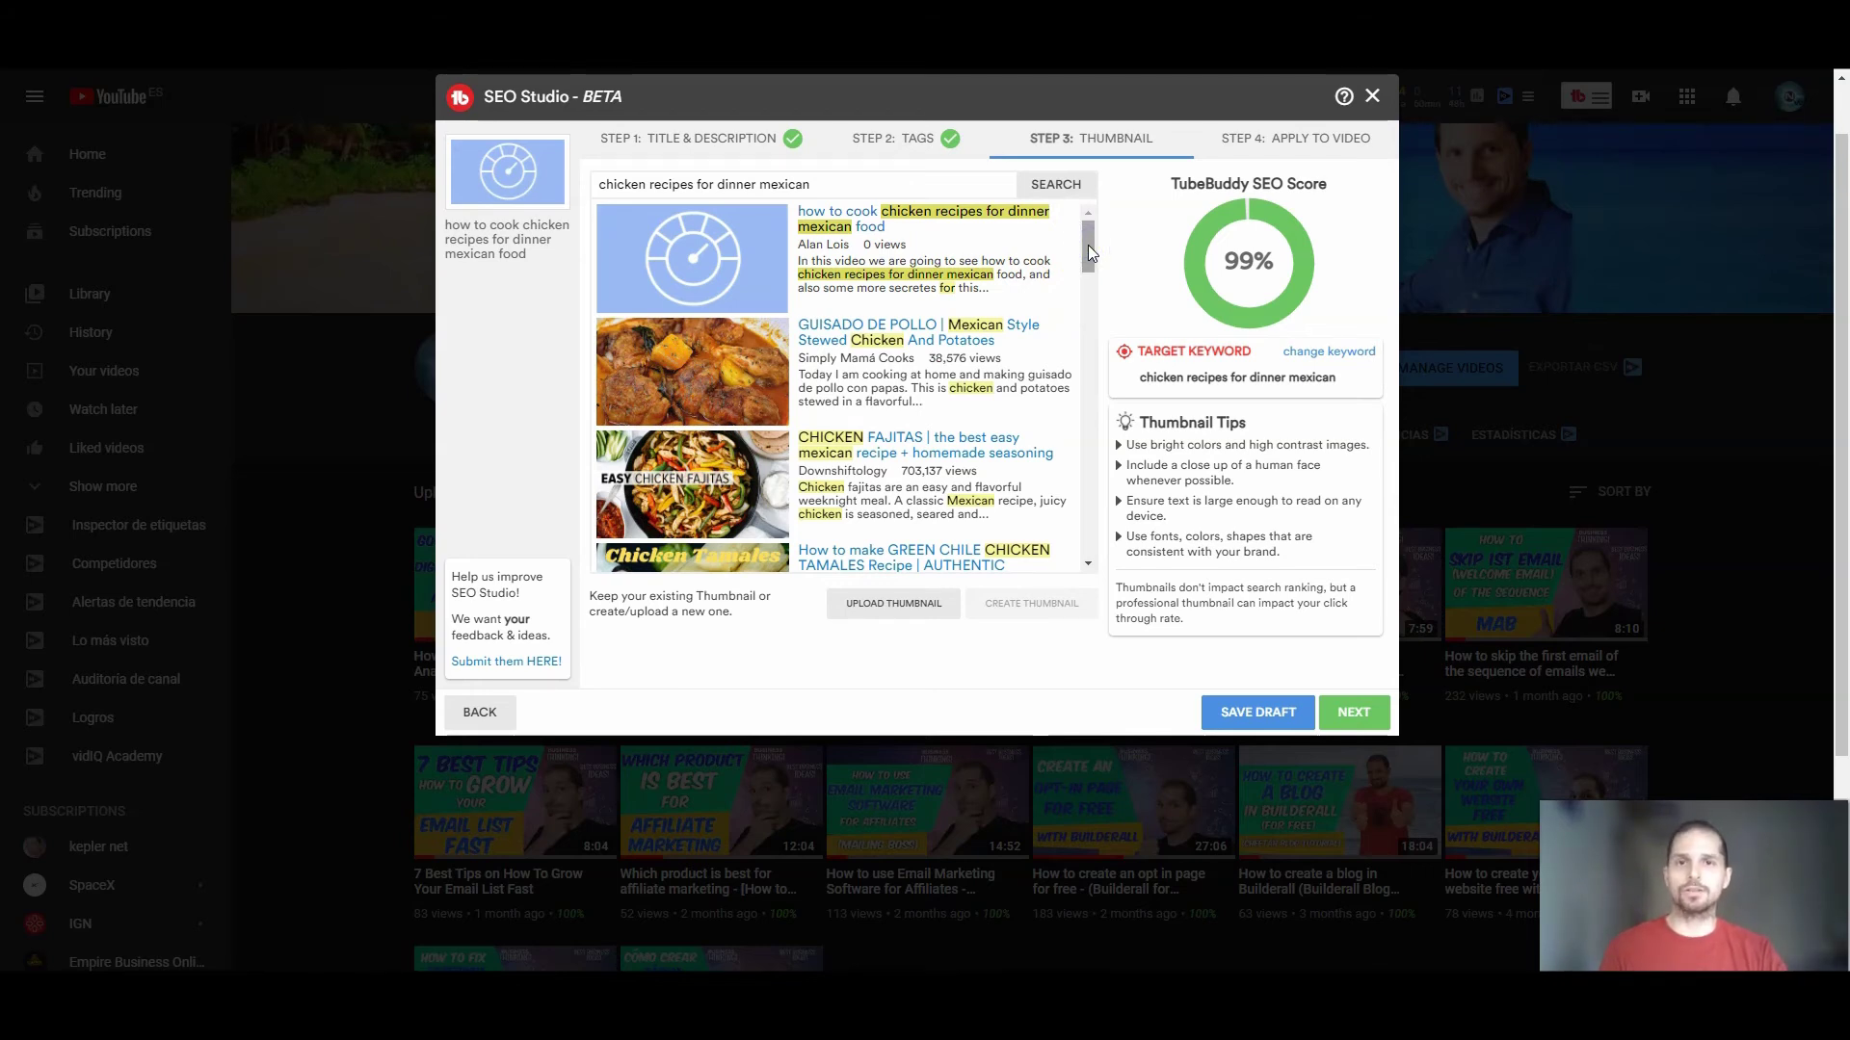
{"action": "mouse_move", "coordinate": [1088, 245]}
{"action": "left_mouse_down"}
{"action": "mouse_move", "coordinate": [1084, 523]}
{"action": "mouse_move", "coordinate": [1079, 227]}
{"action": "left_mouse_up"}
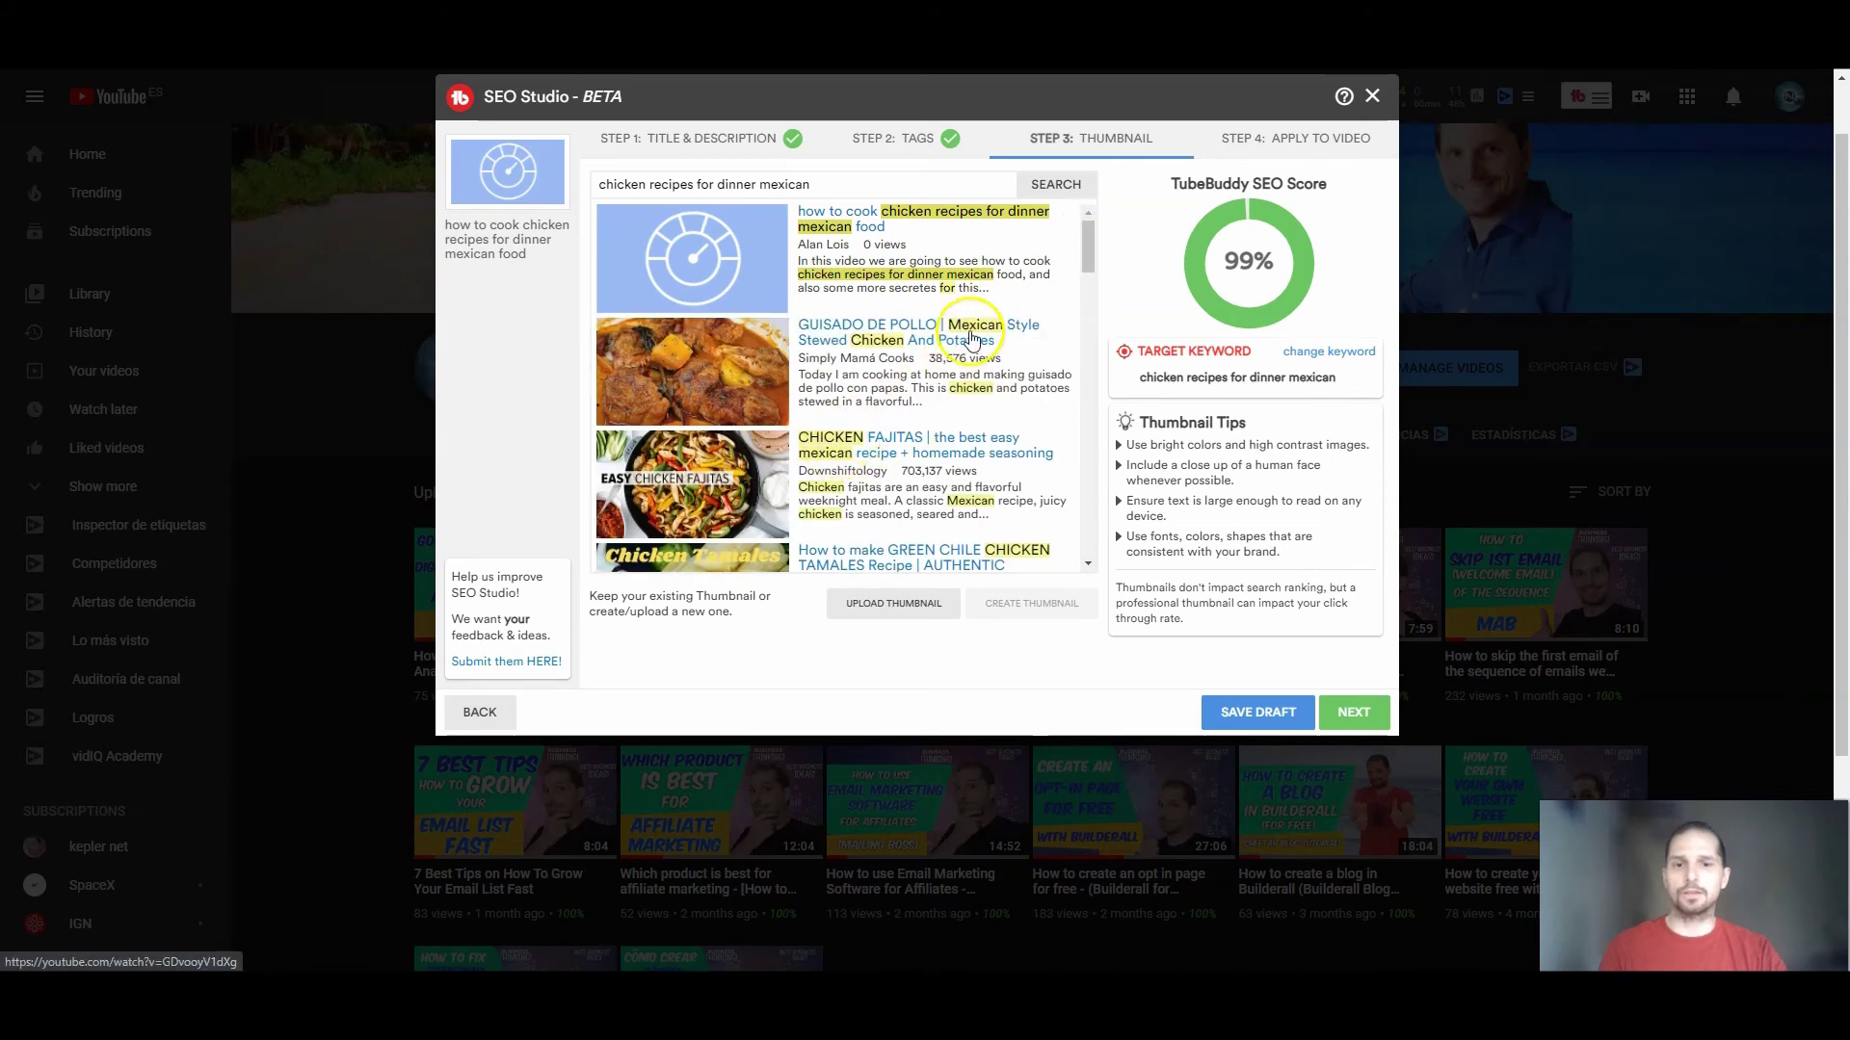
{"action": "scroll", "coordinate": [992, 404], "scroll_direction": "down", "scroll_amount": 2}
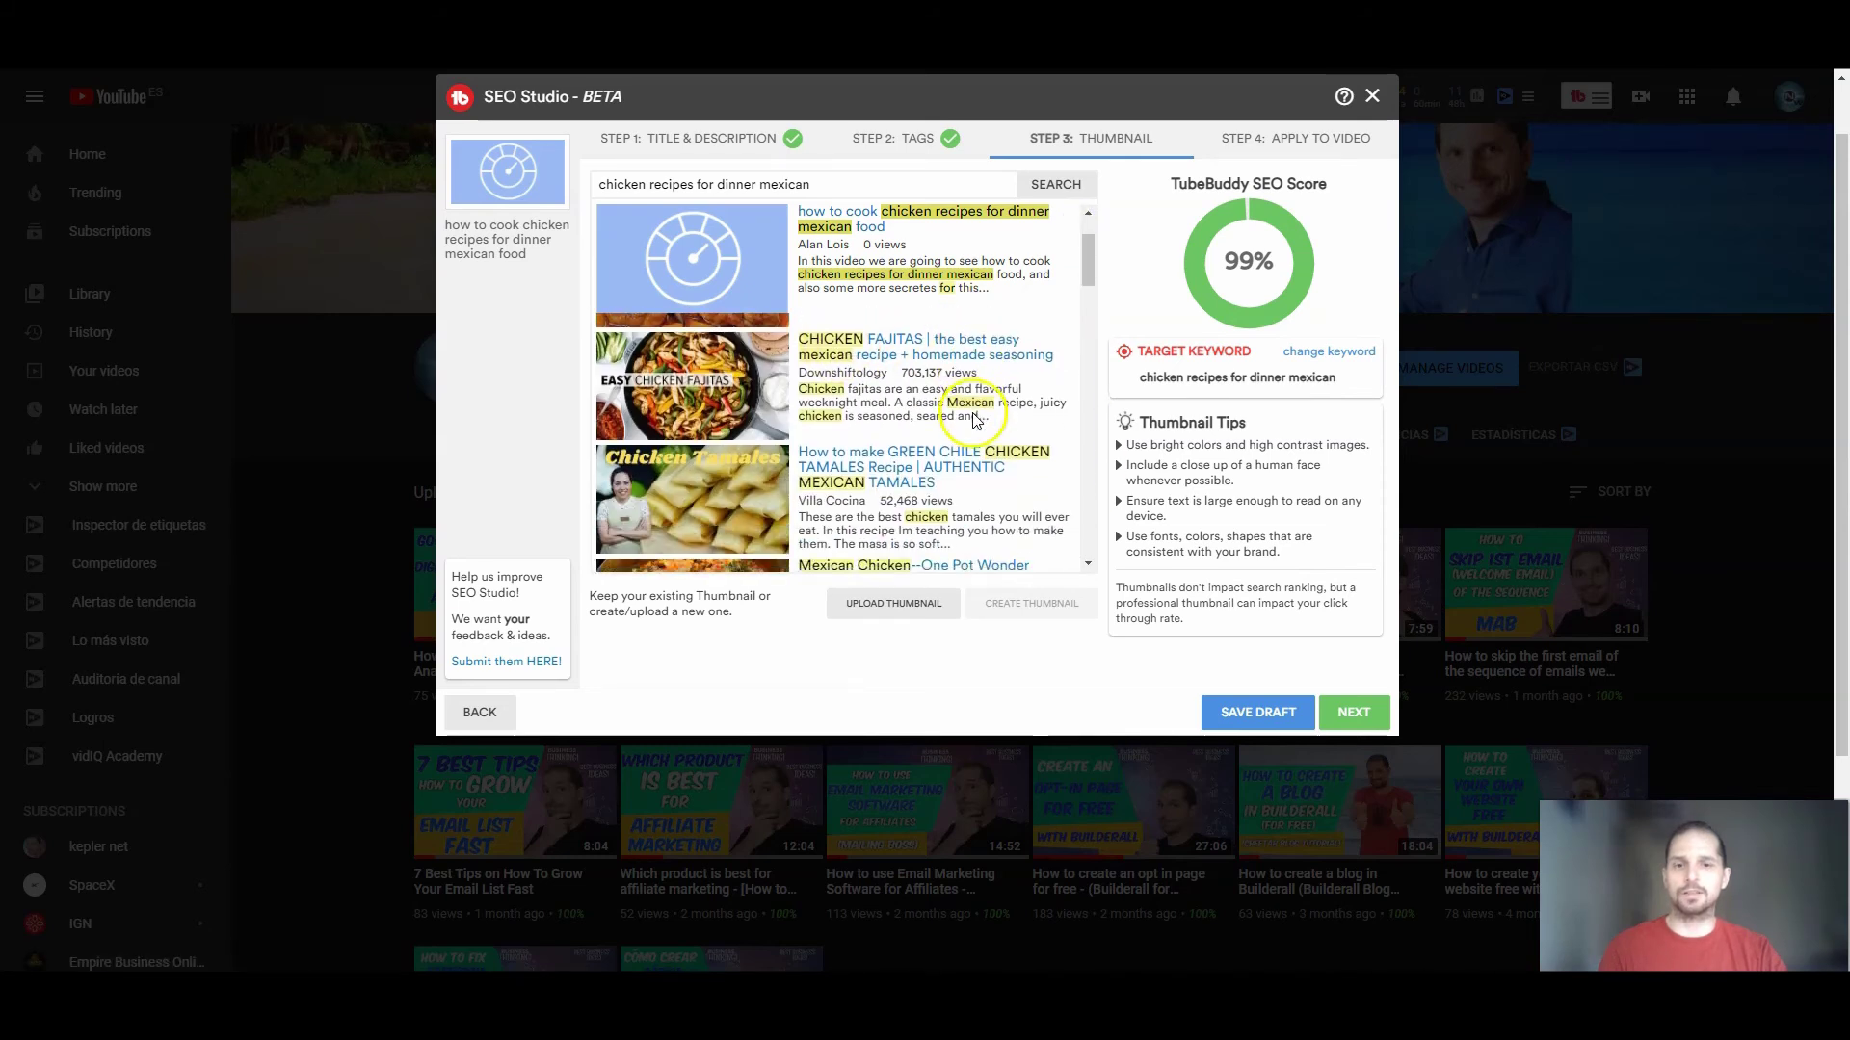
{"action": "scroll", "coordinate": [954, 506], "scroll_direction": "down", "scroll_amount": 1}
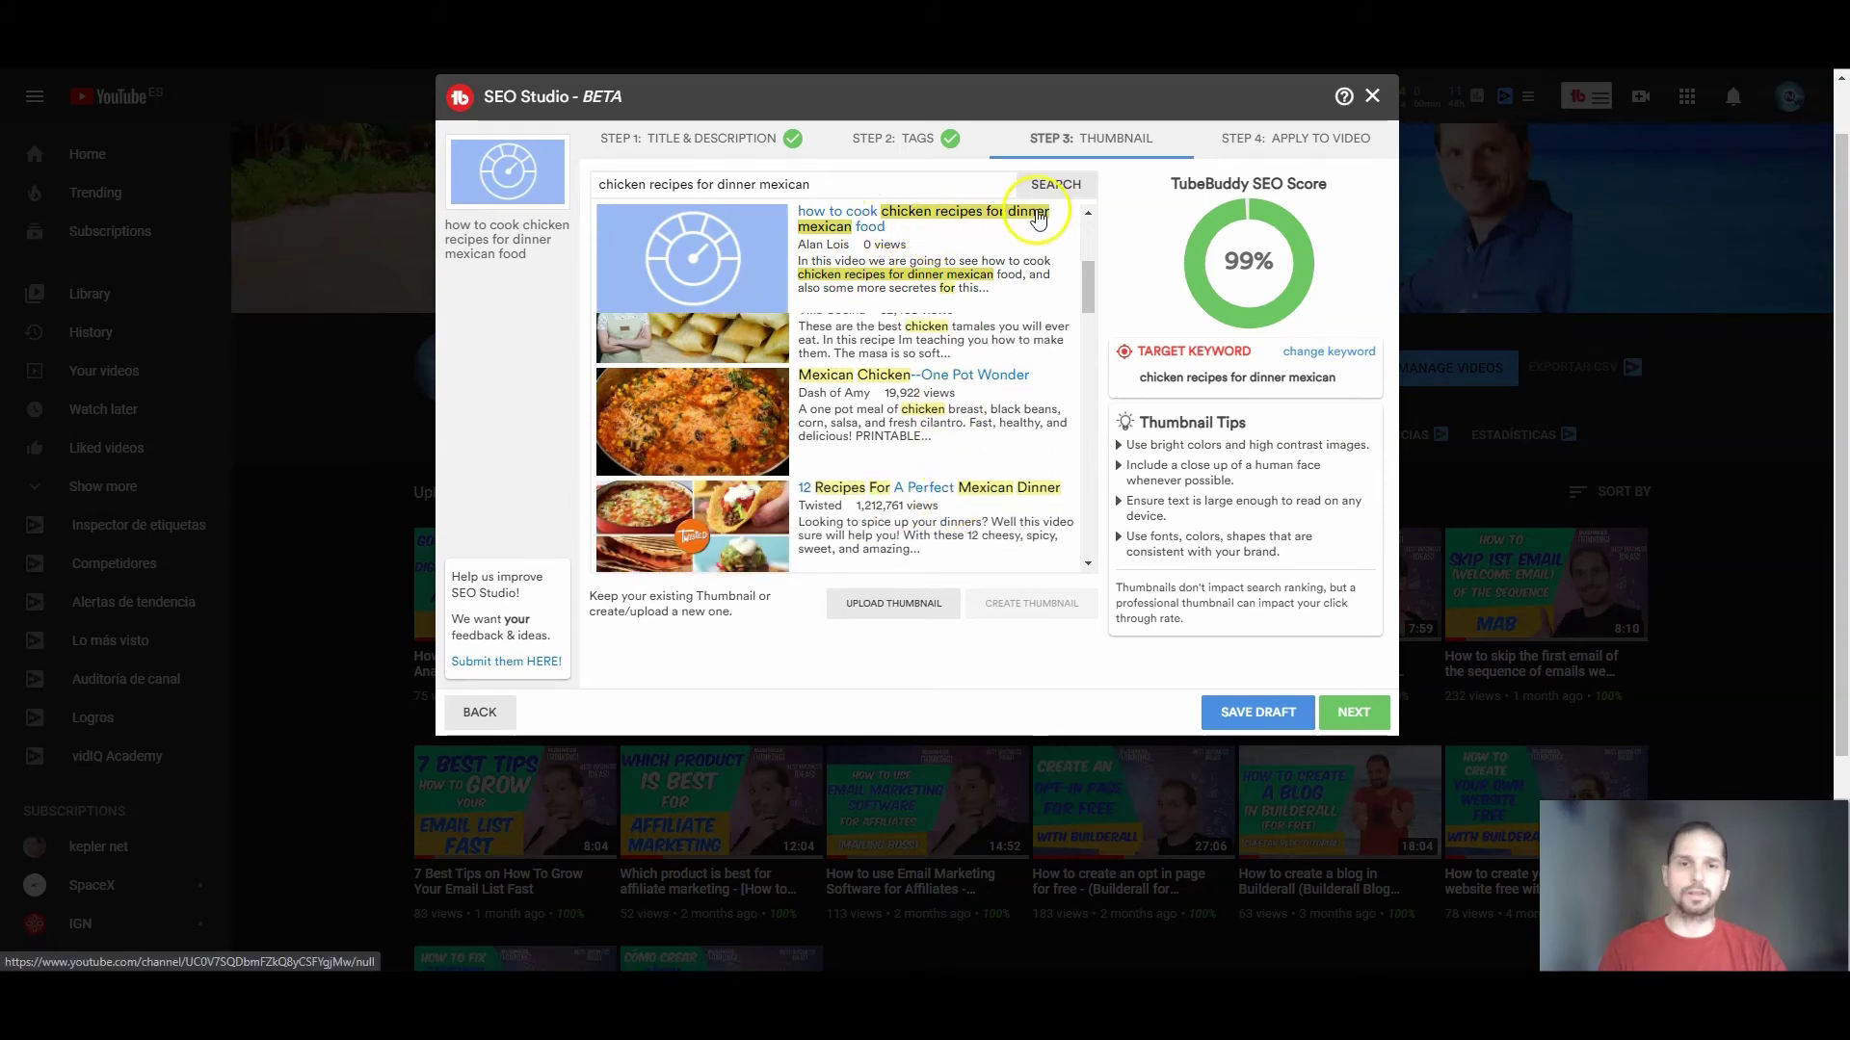
{"action": "scroll", "coordinate": [966, 291], "scroll_direction": "down", "scroll_amount": 3}
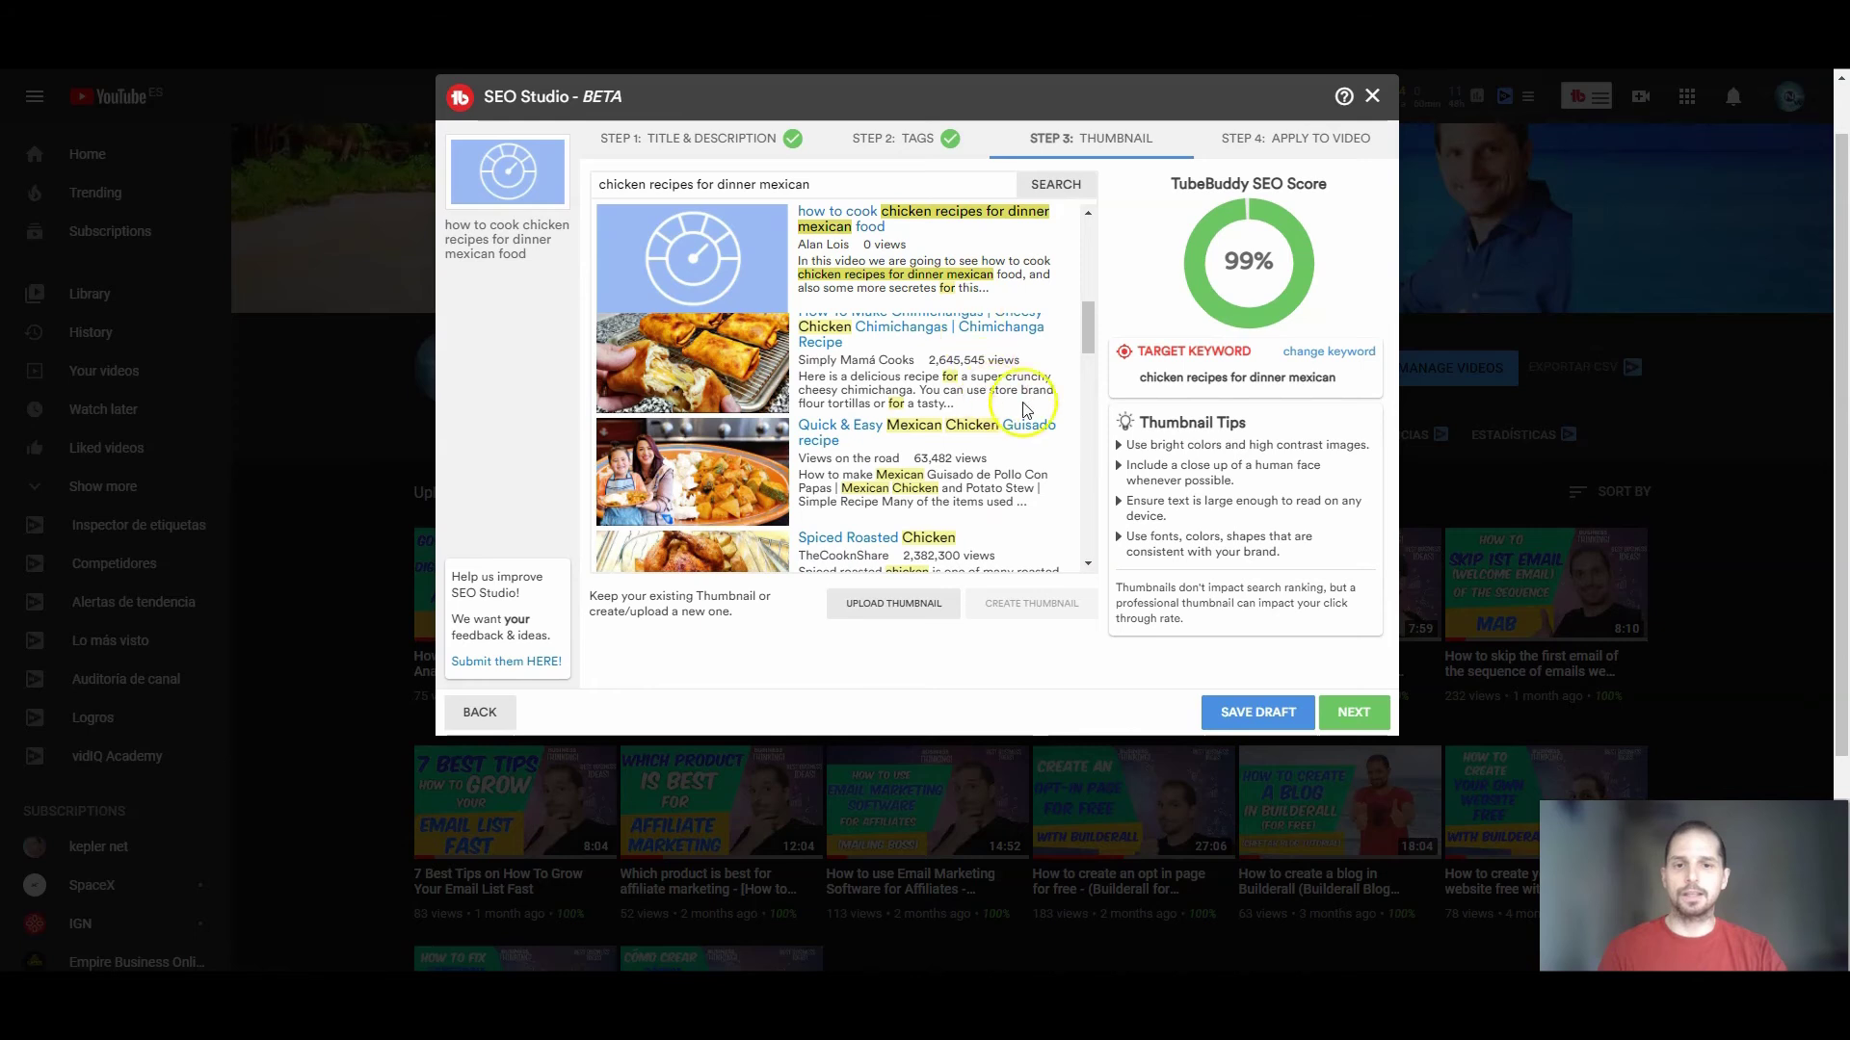
{"action": "scroll", "coordinate": [1032, 404], "scroll_direction": "up", "scroll_amount": 2}
{"action": "scroll", "coordinate": [1039, 400], "scroll_direction": "up", "scroll_amount": 2}
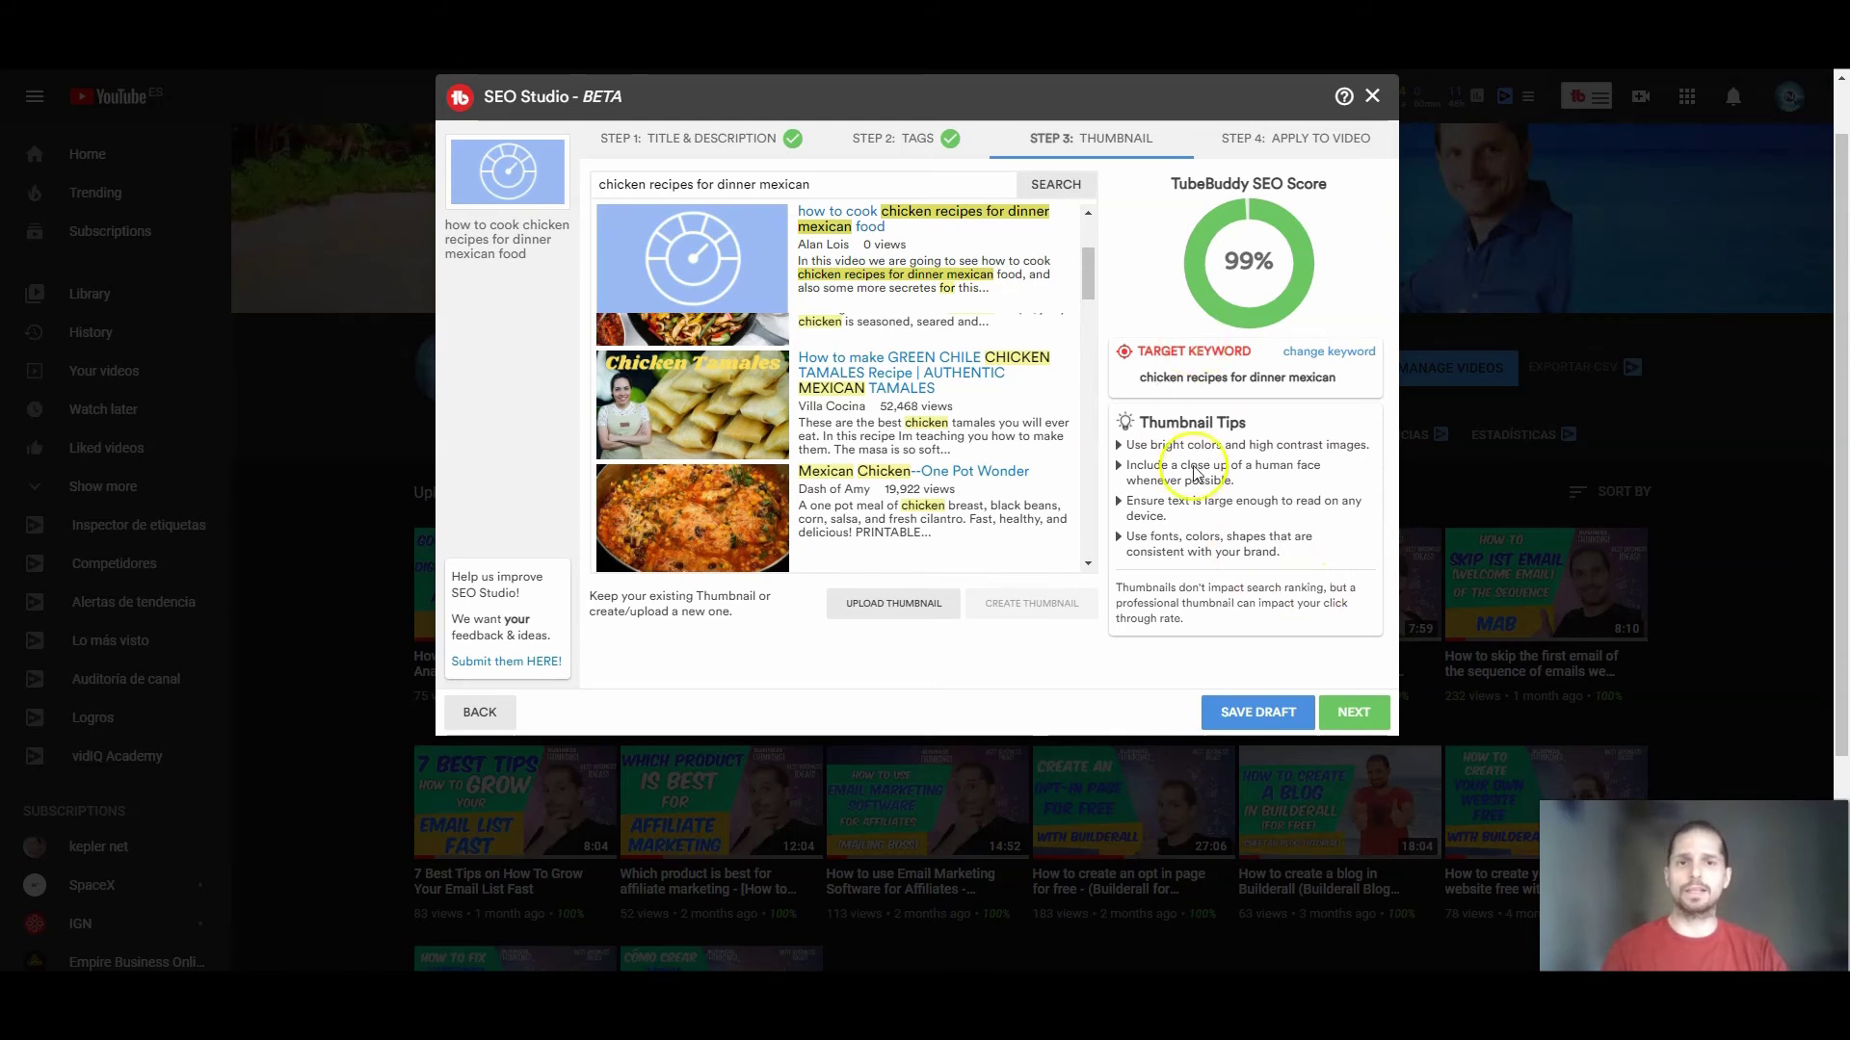
- Save the optimization as a draft and close SEO Studio
{"action": "left_click", "coordinate": [1245, 716]}
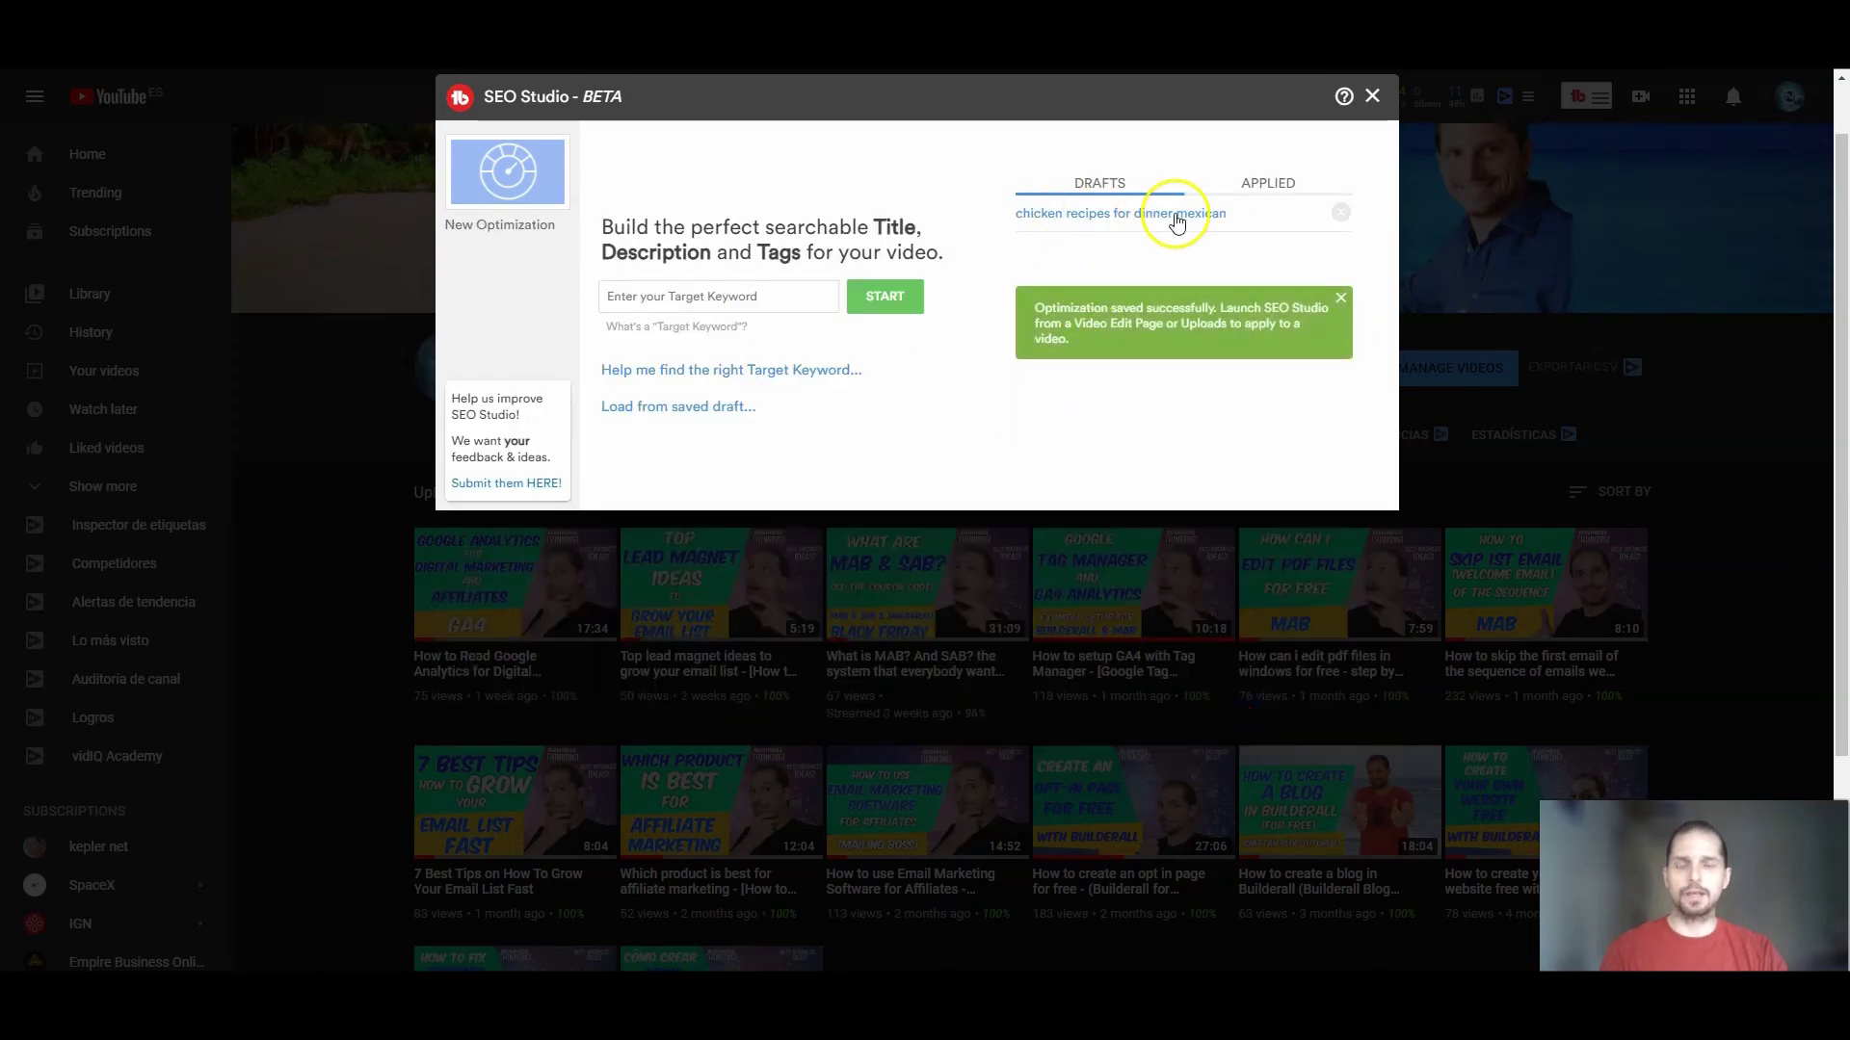
{"action": "left_click", "coordinate": [1372, 97]}
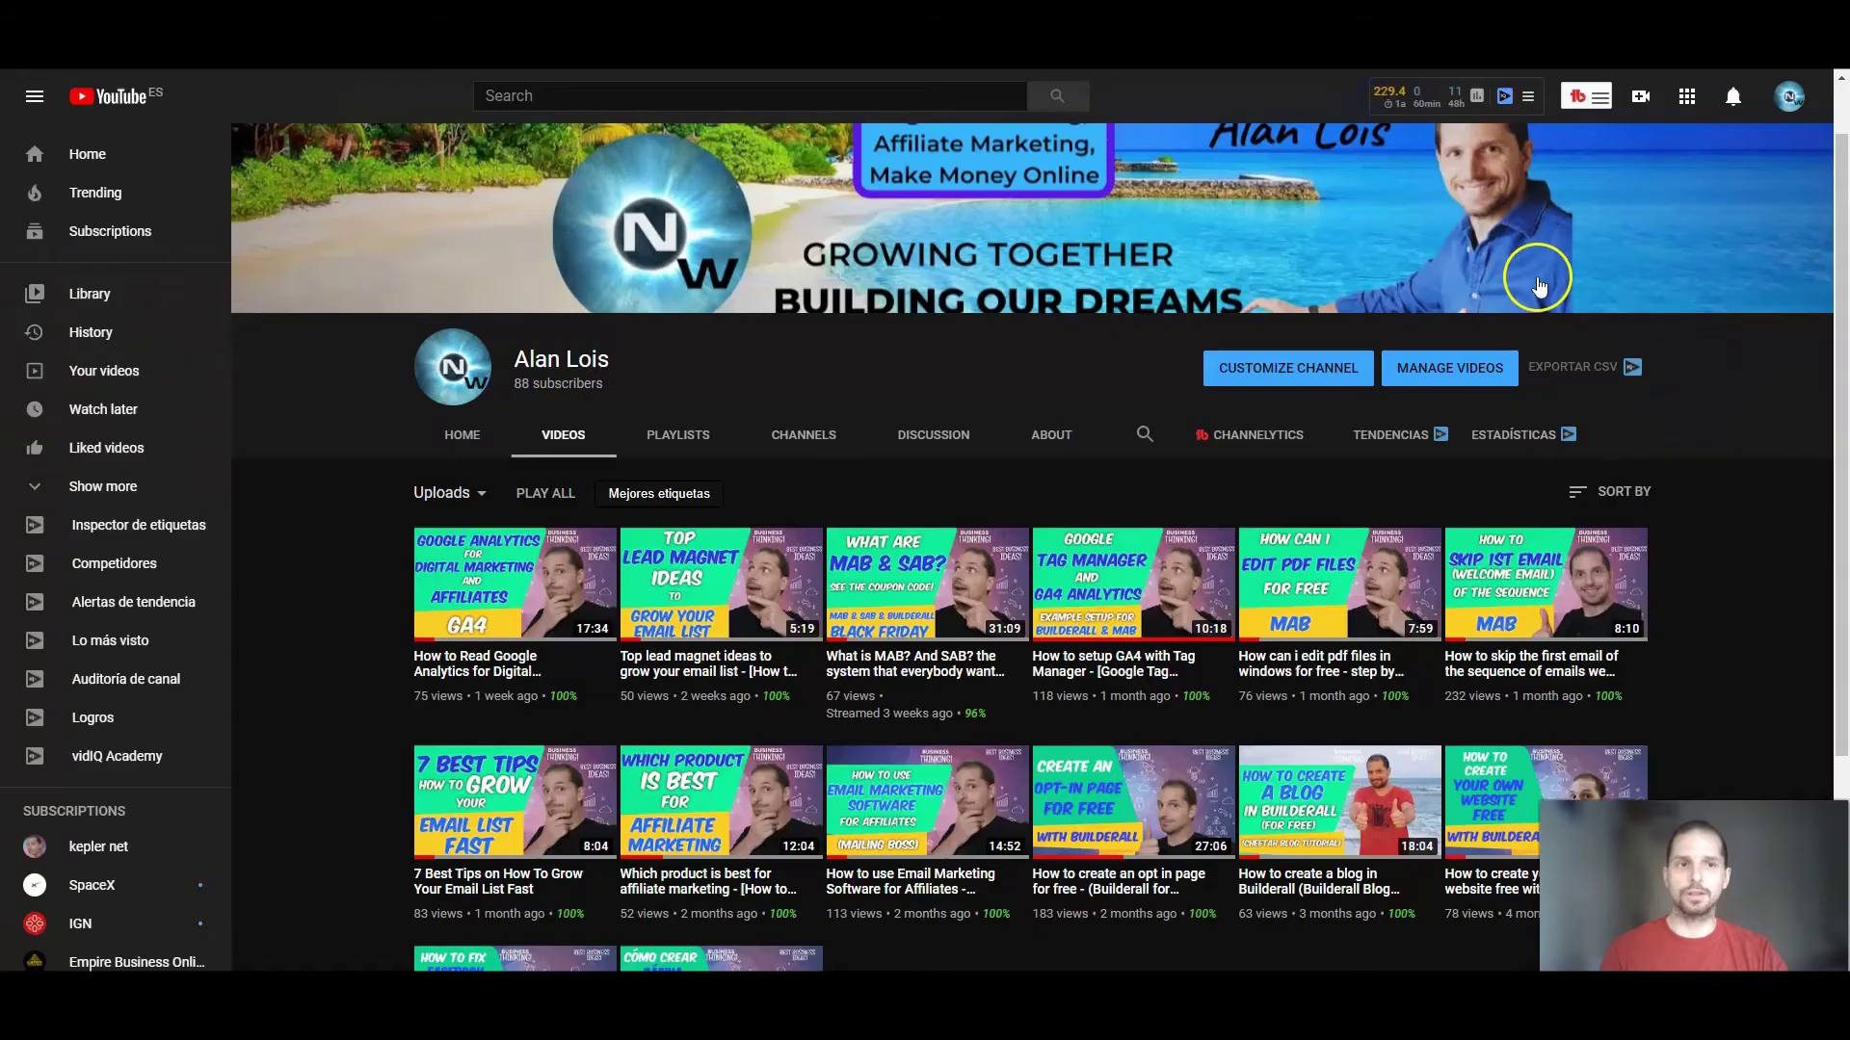
- Upload the video file "7 best tips on how to grow your email list fast.mp4" from the "Para mi Youtube" folder in Vídeos
{"action": "left_click", "coordinate": [1641, 100]}
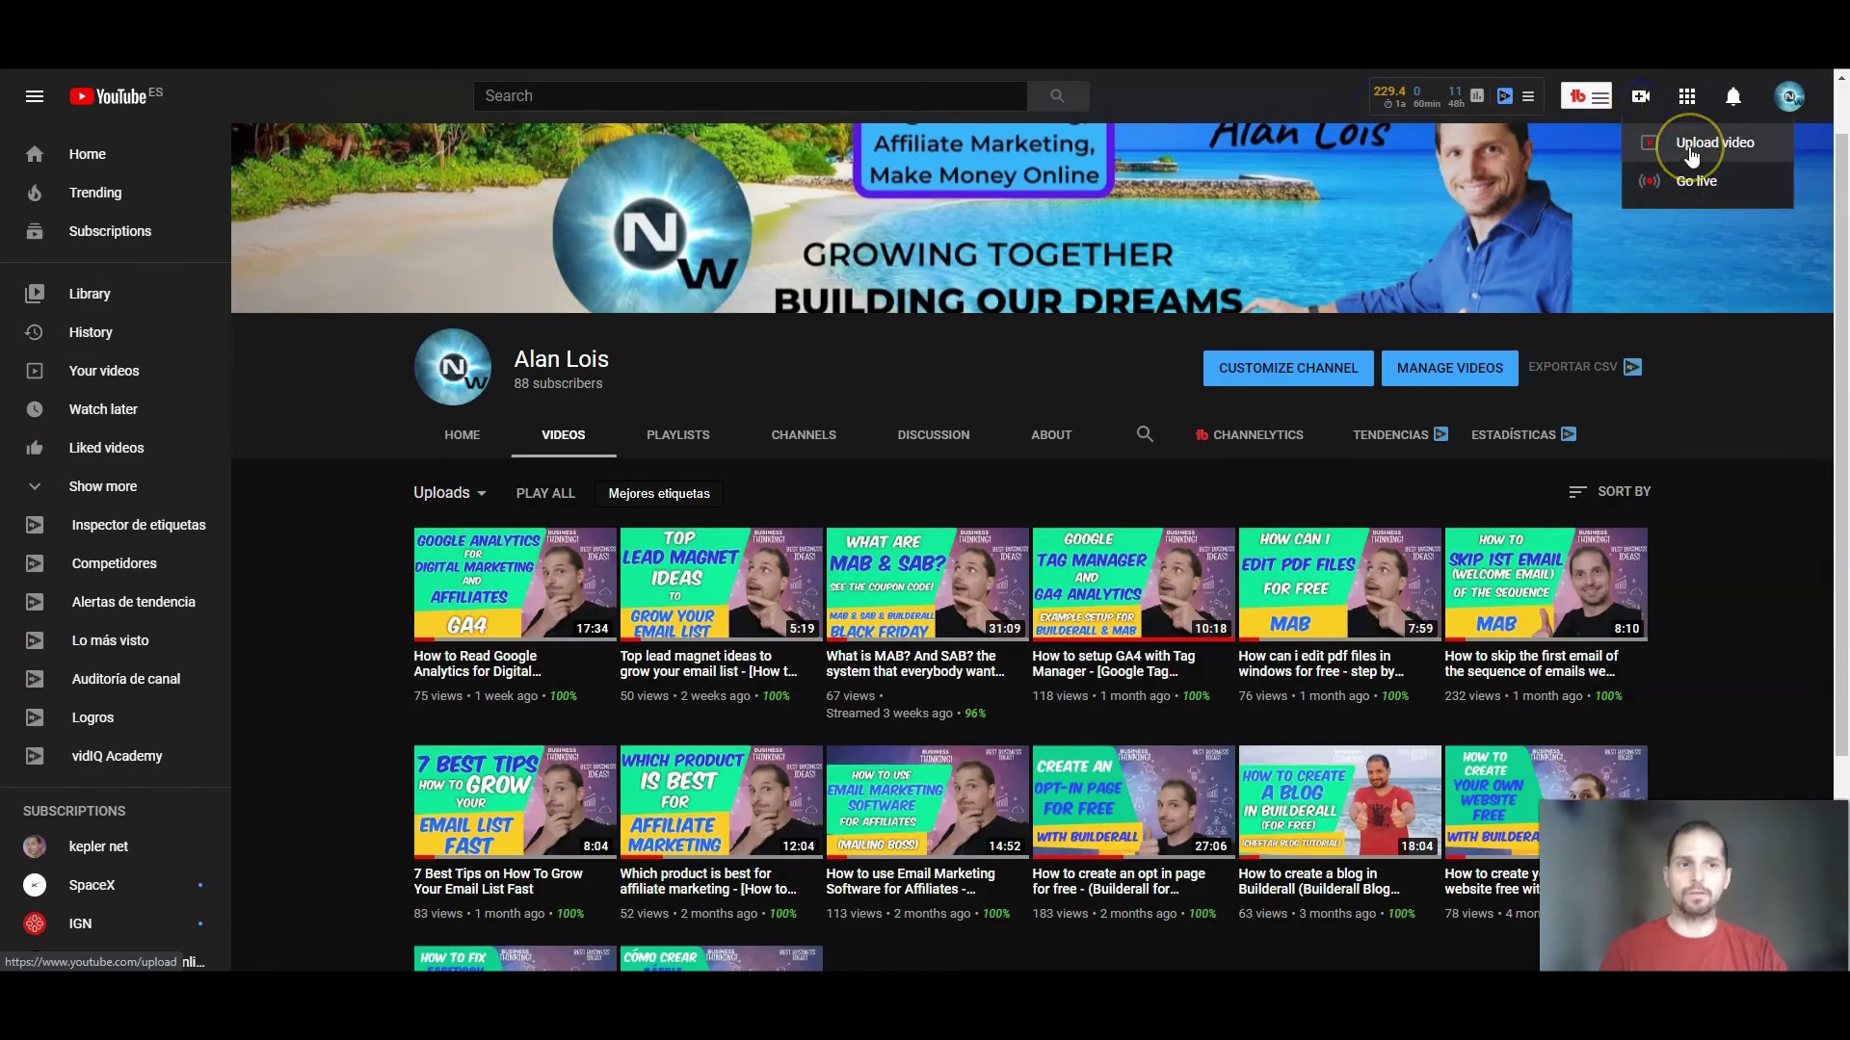
{"action": "left_click", "coordinate": [1691, 145]}
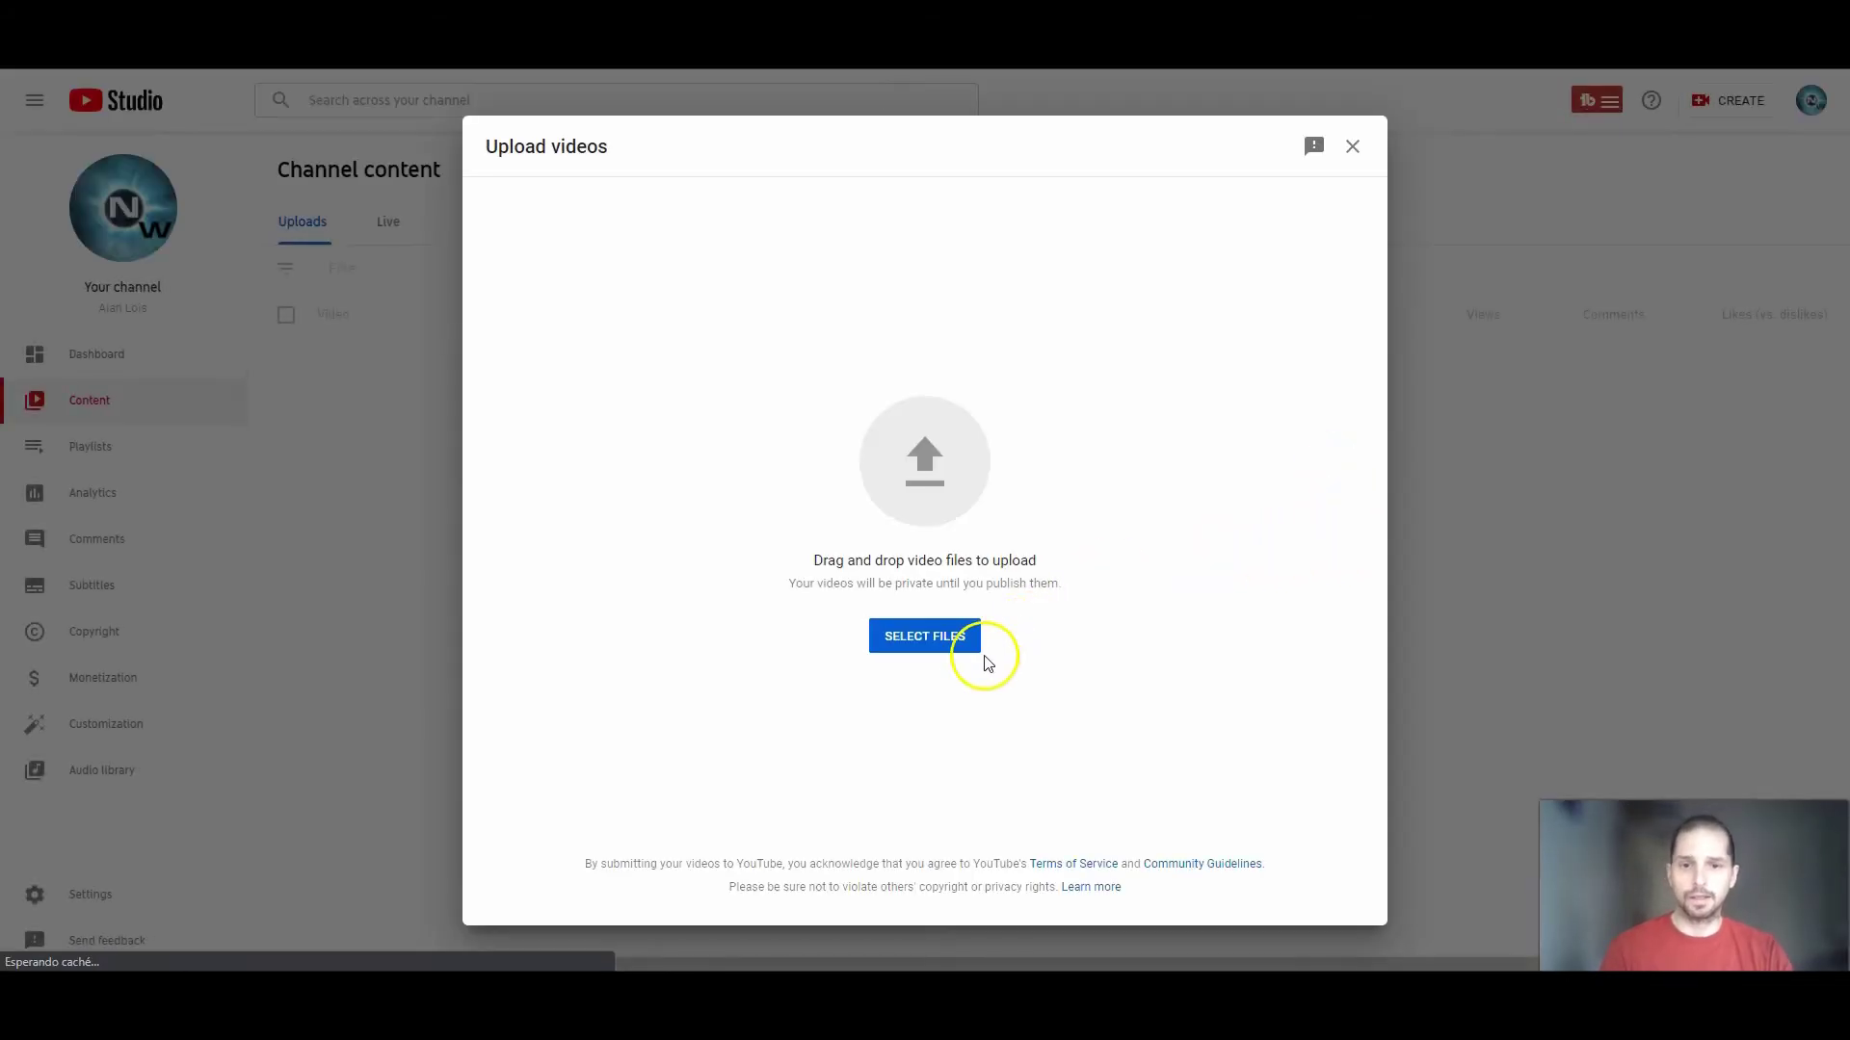
{"action": "left_click", "coordinate": [941, 643]}
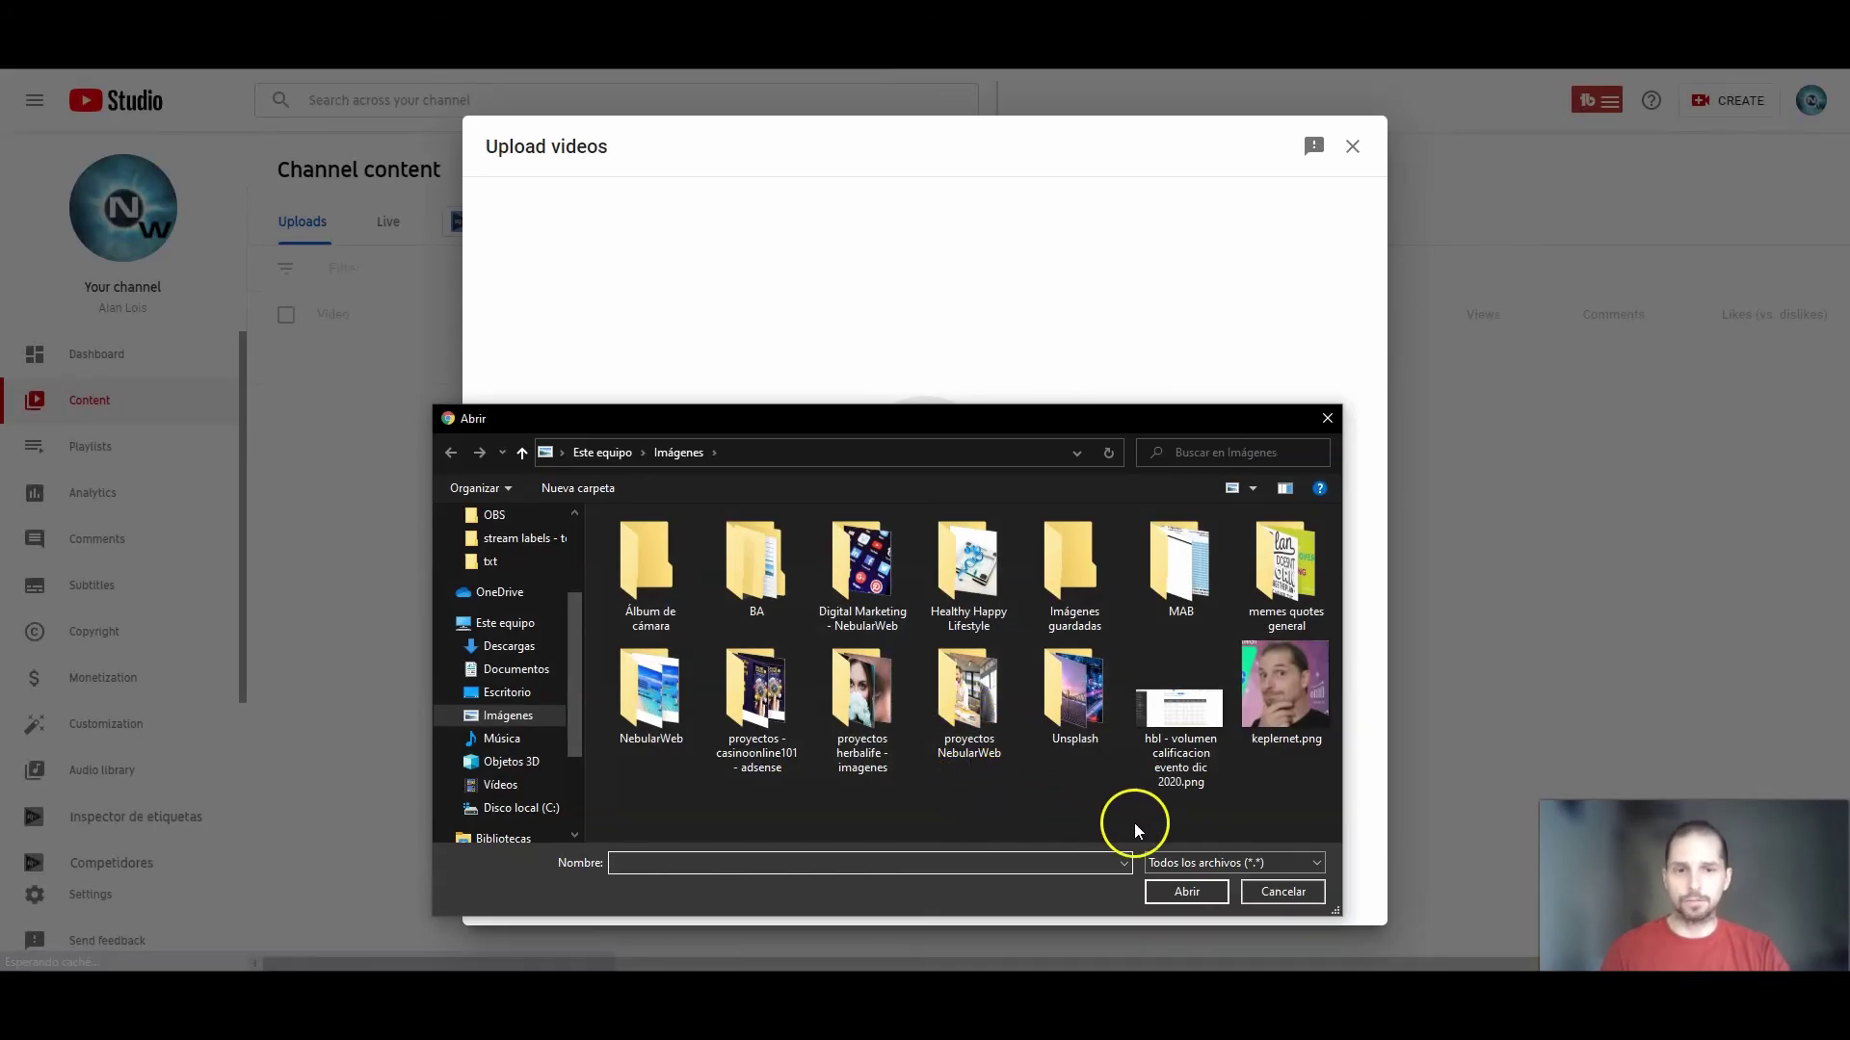
{"action": "left_click", "coordinate": [520, 784]}
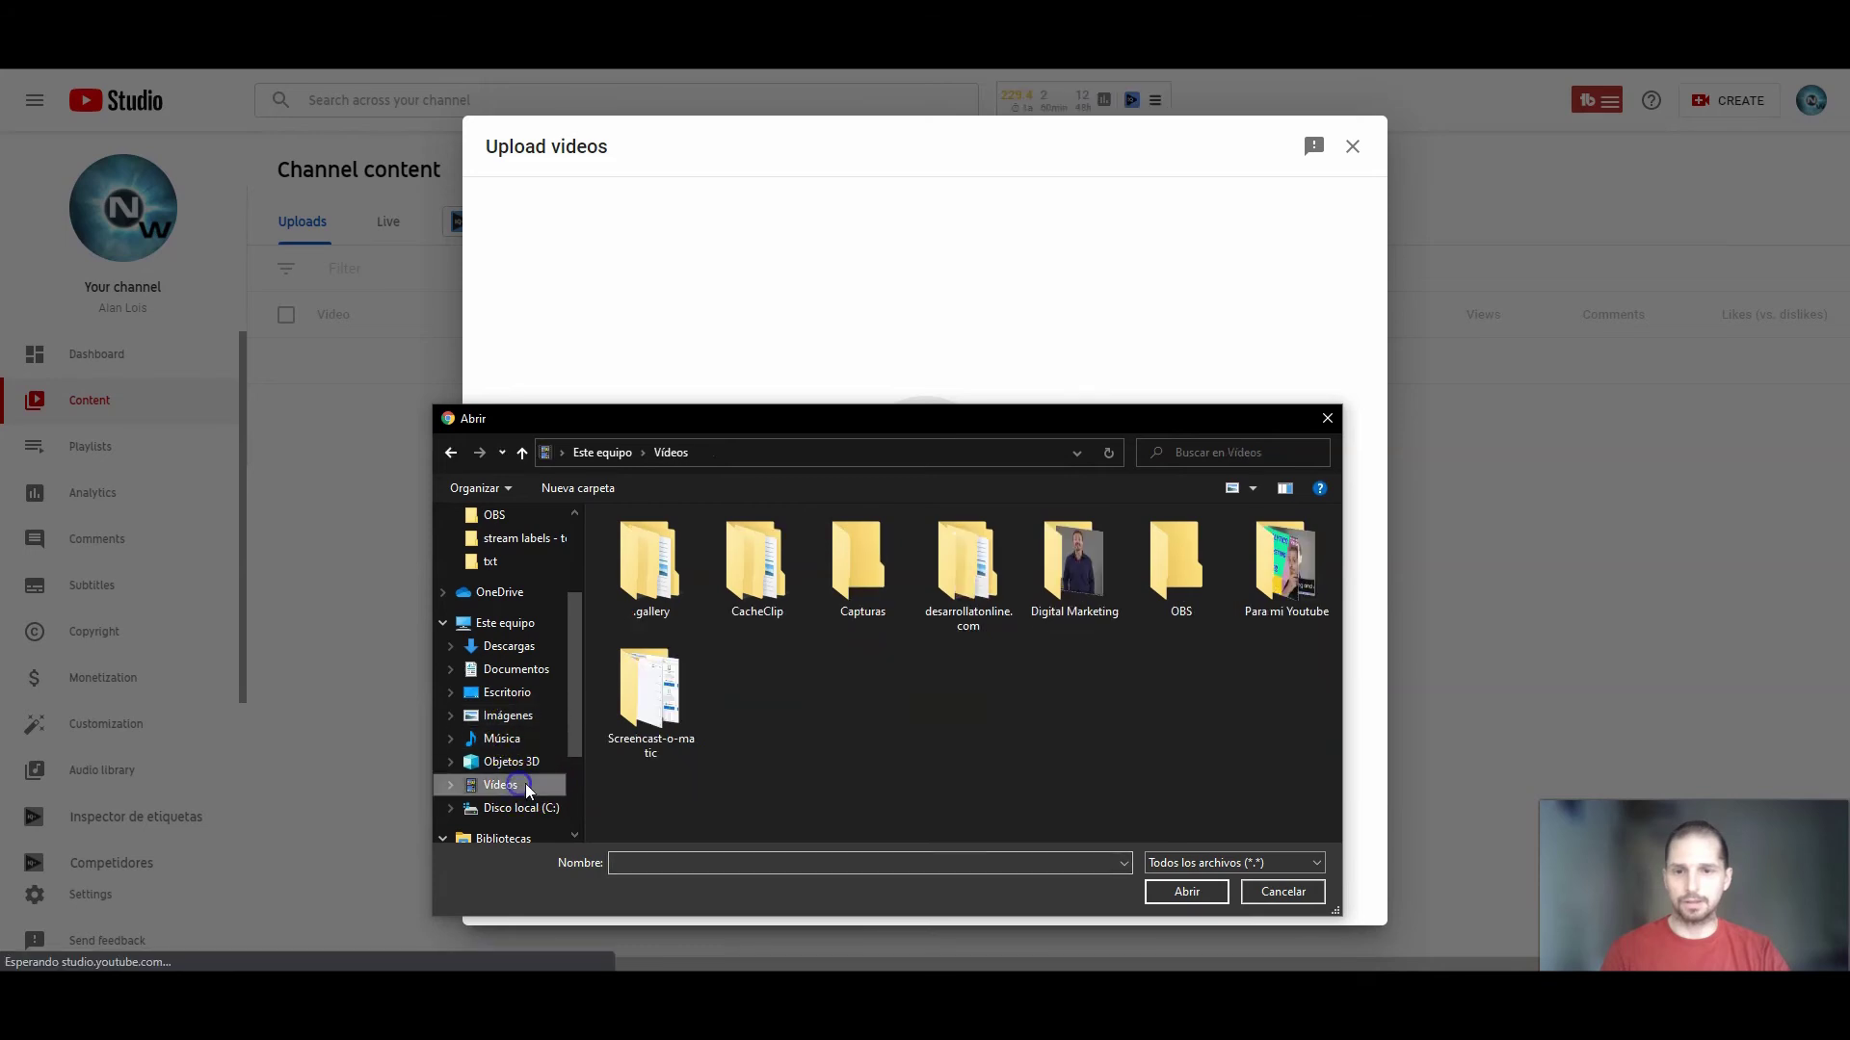
{"action": "left_click", "coordinate": [1270, 566]}
{"action": "double_click", "coordinate": [1275, 549]}
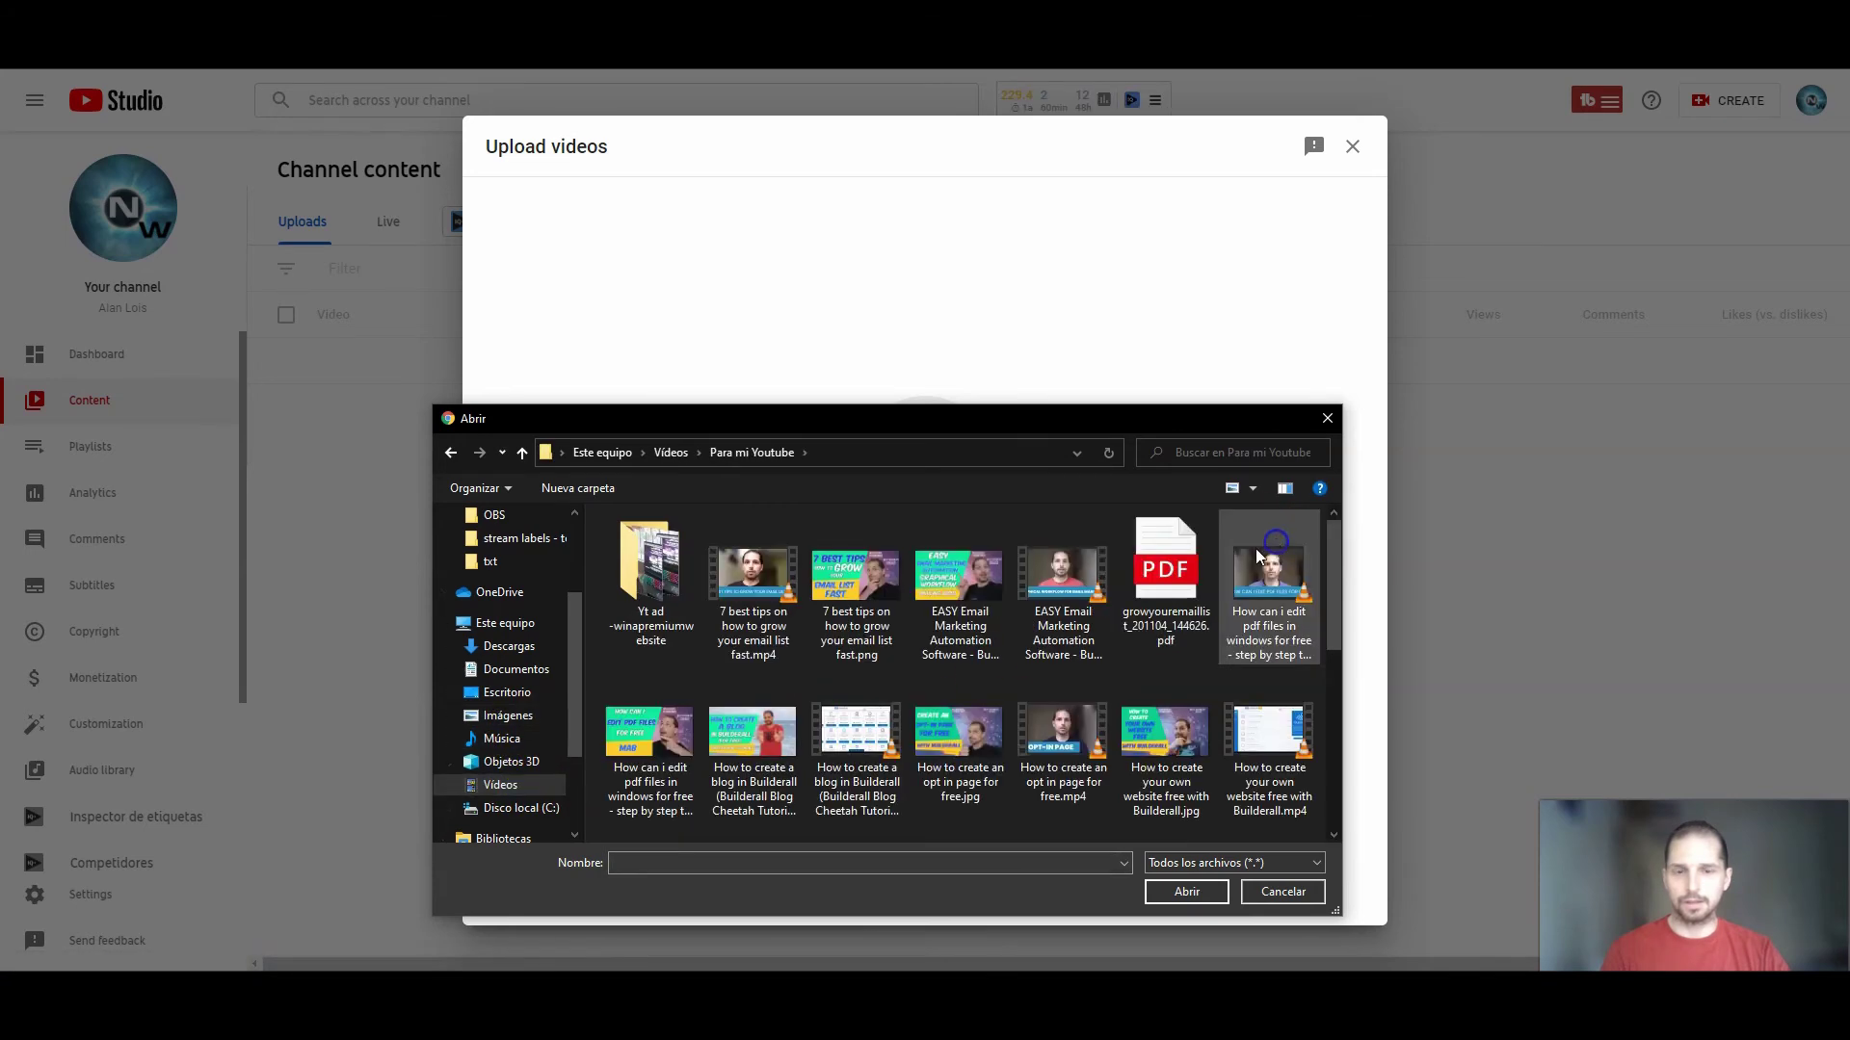
{"action": "double_click", "coordinate": [756, 622]}
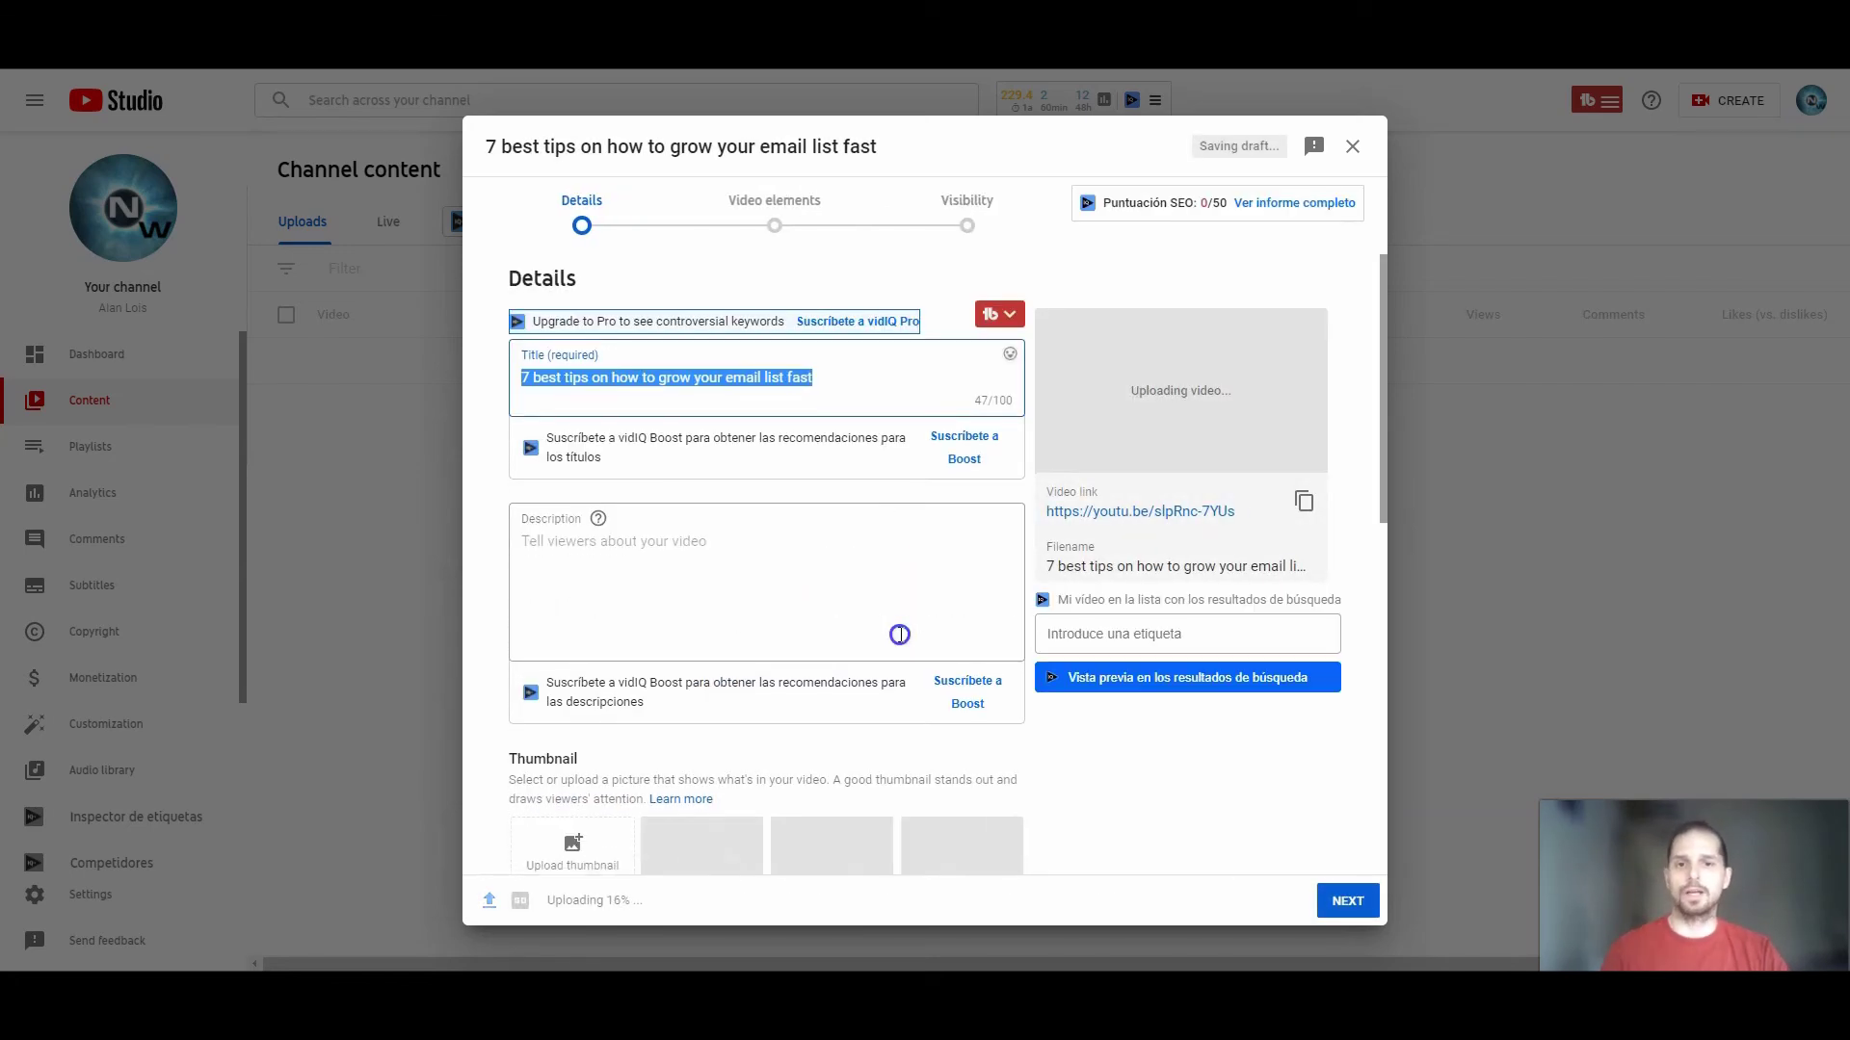
- Apply the existing SEO Studio optimization "chicken recipes for dinner mexican" to the uploaded video's details
{"action": "left_click", "coordinate": [914, 555]}
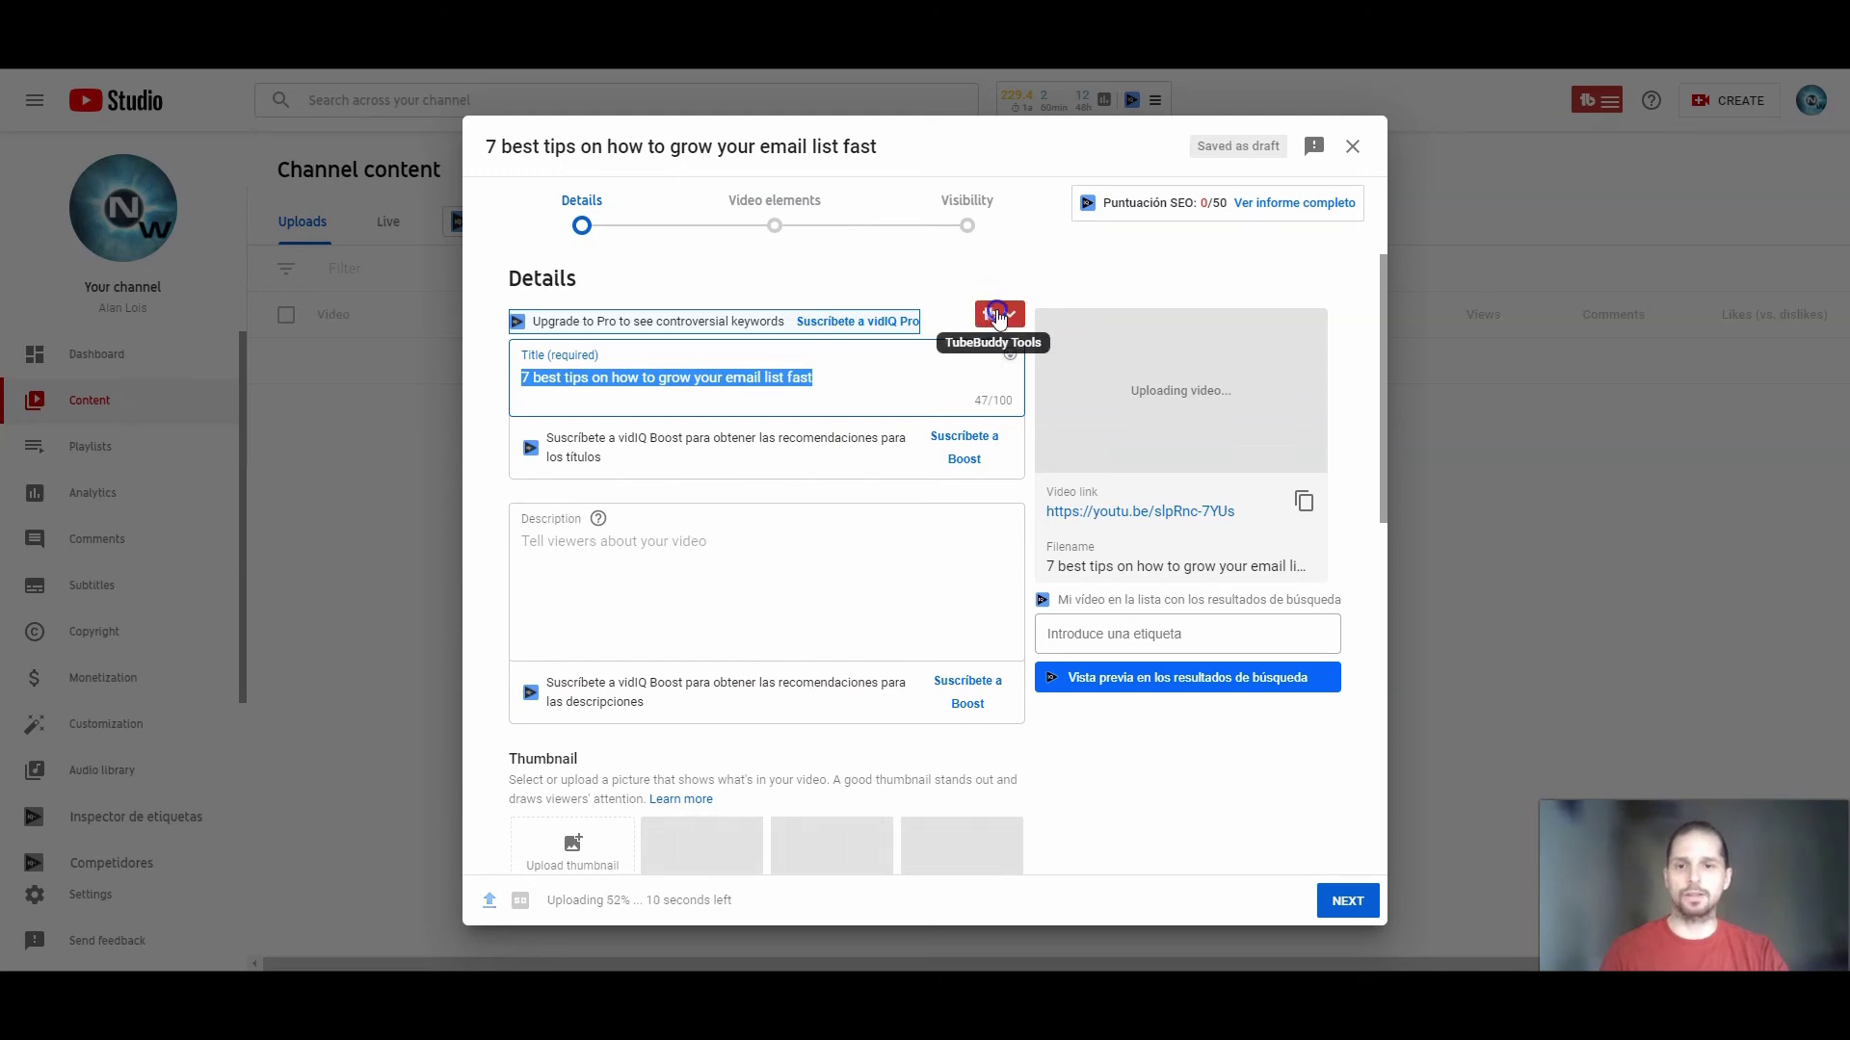
{"action": "left_click", "coordinate": [997, 316]}
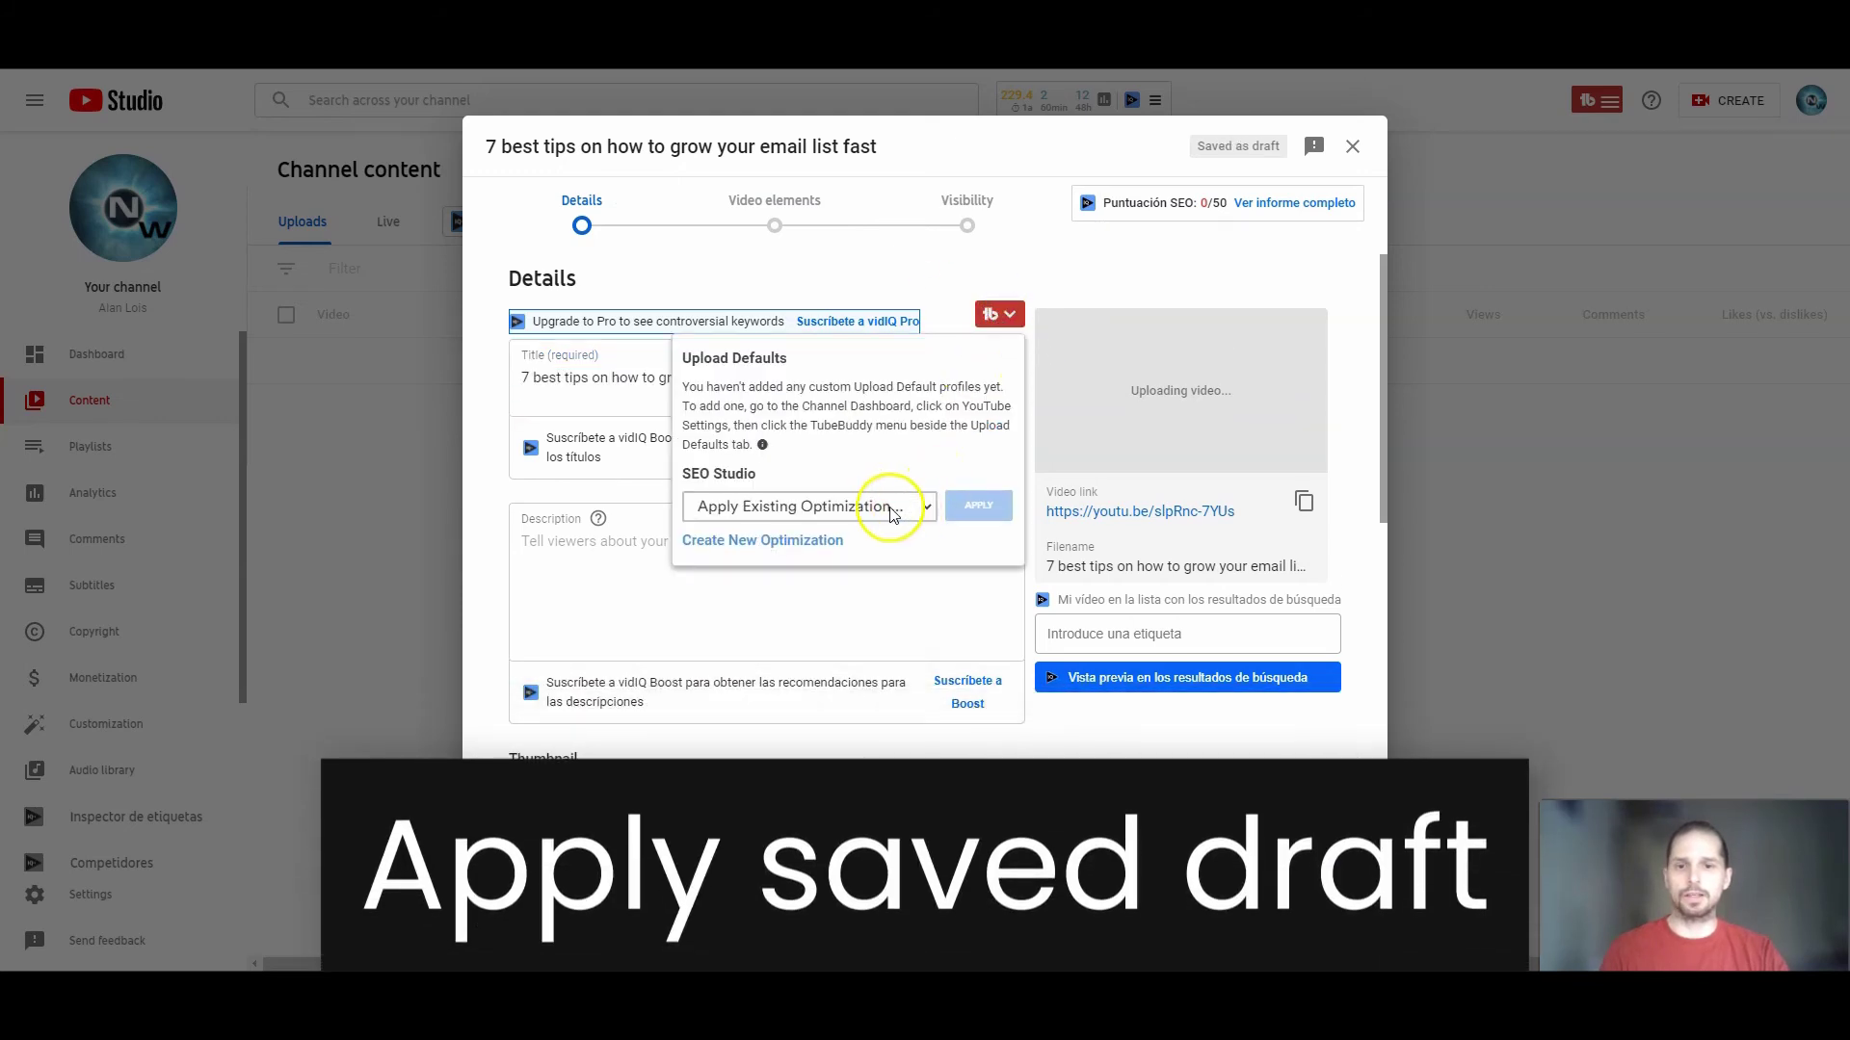
{"action": "left_click", "coordinate": [893, 511]}
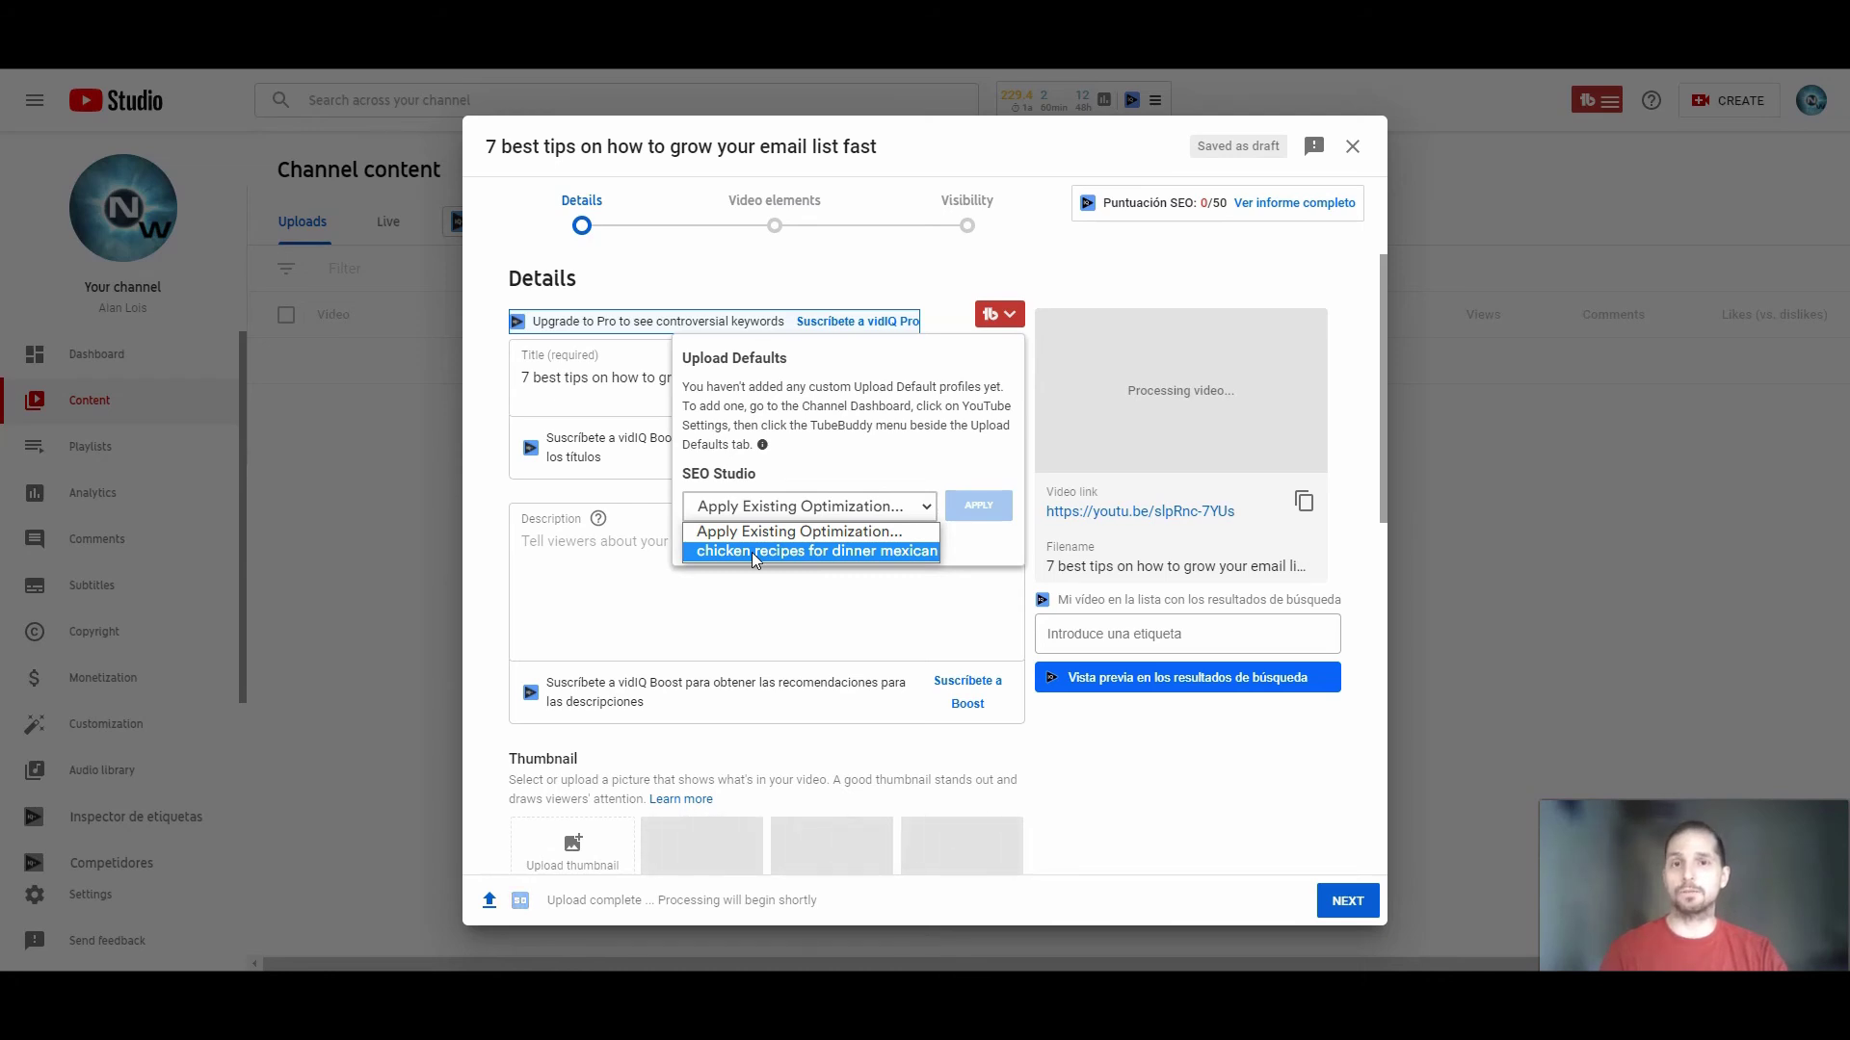
{"action": "left_click", "coordinate": [752, 552]}
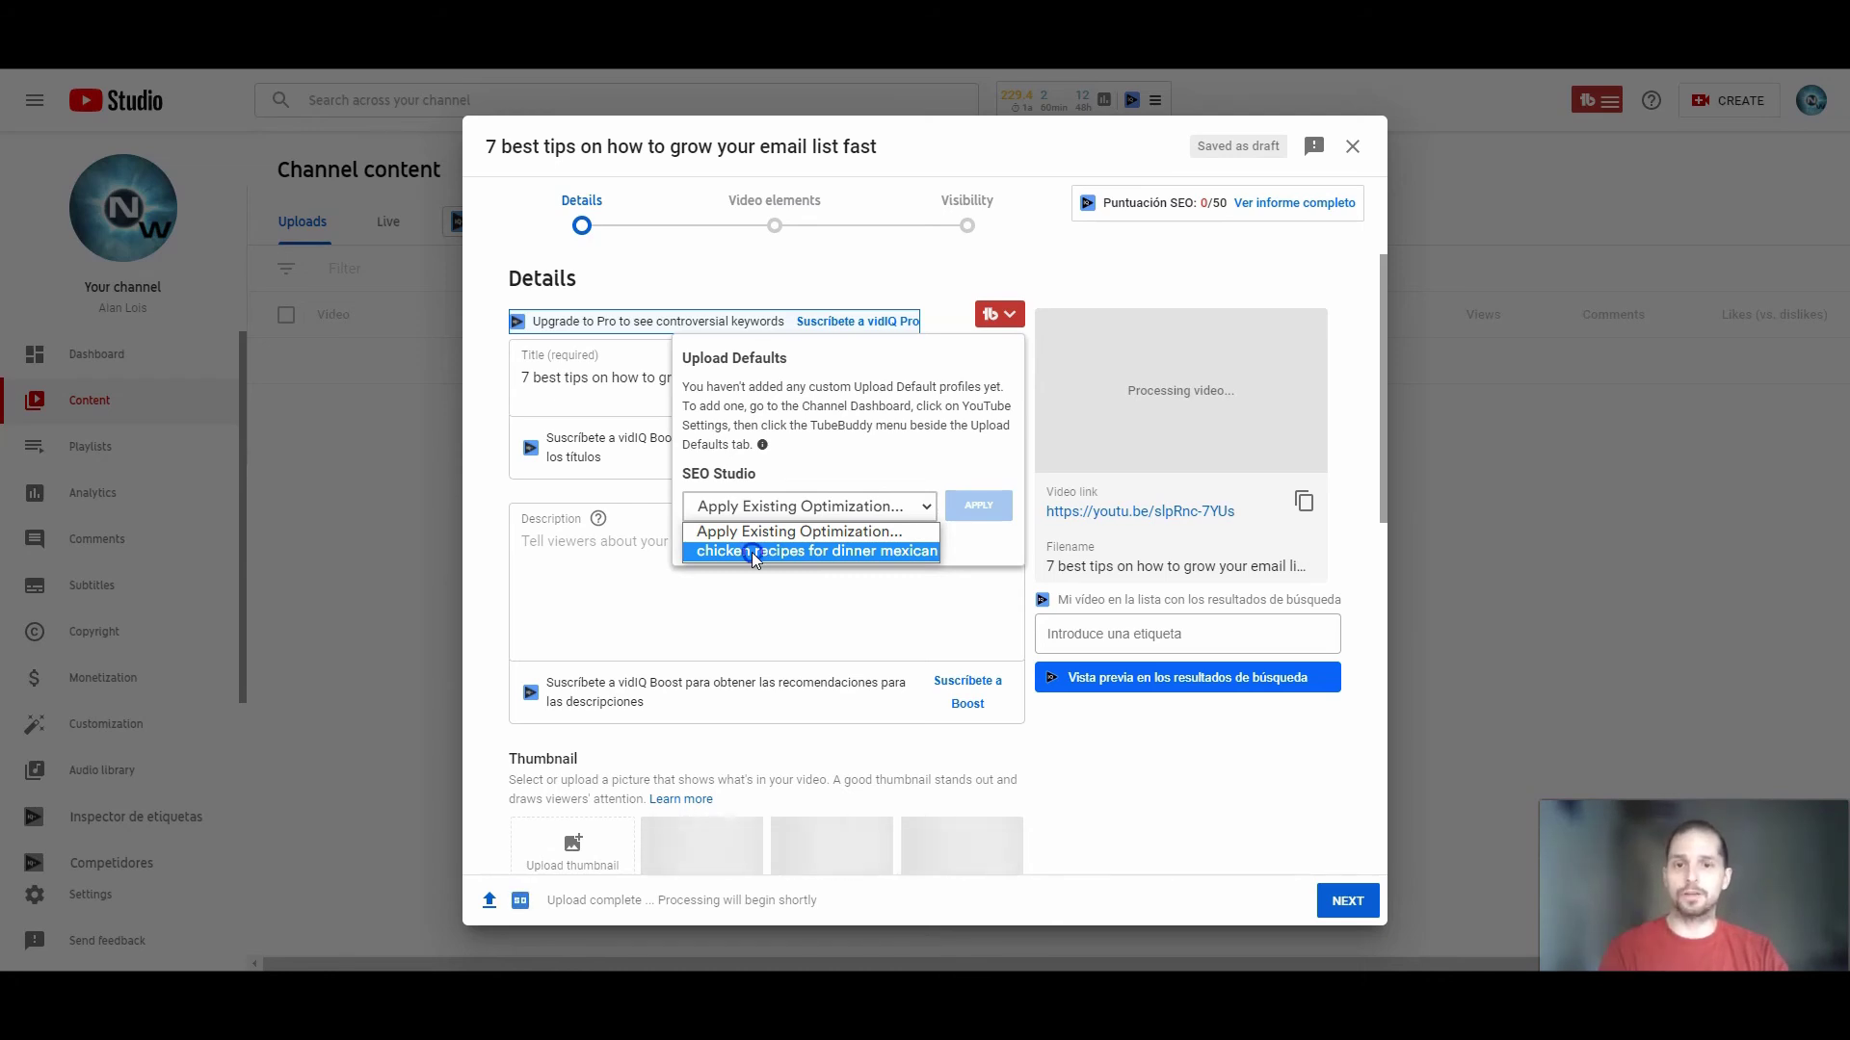
{"action": "left_click", "coordinate": [982, 508]}
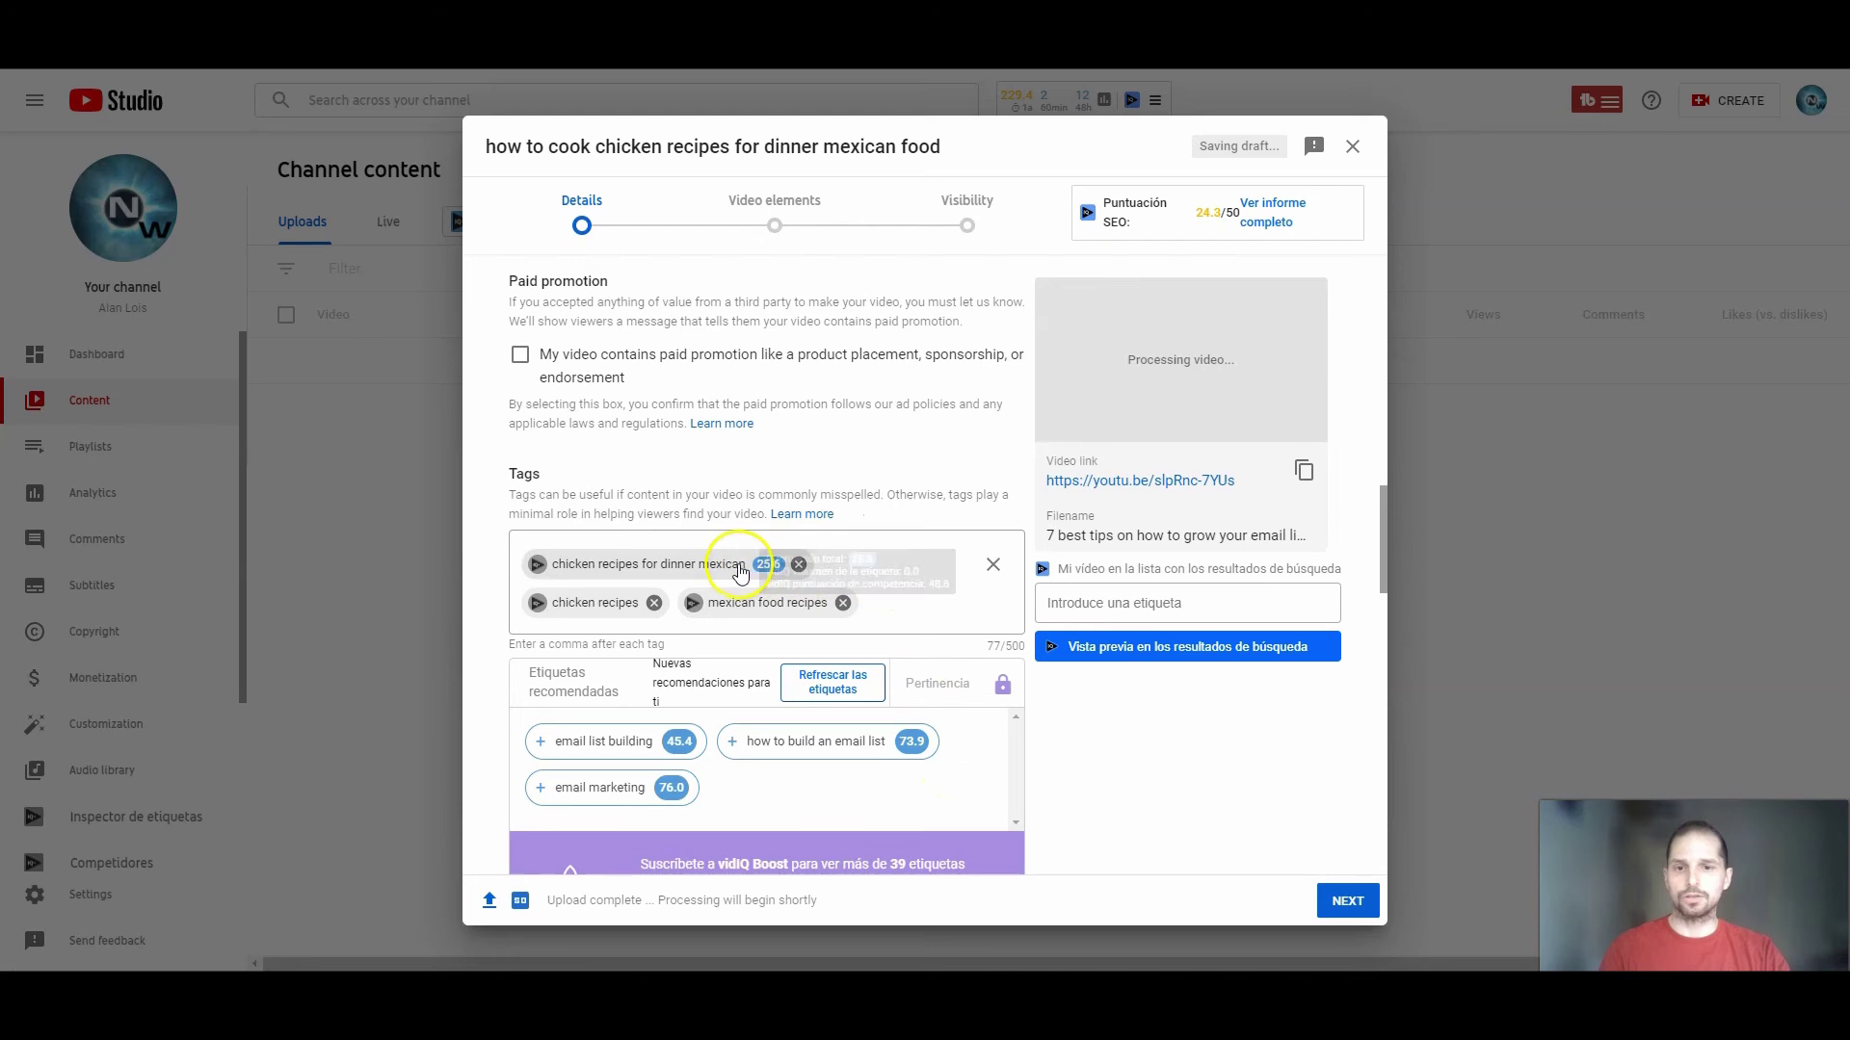
- Review the applied tags and tag tools, and add the TubeBuddy recommended tag "mexican chicken"
{"action": "scroll", "coordinate": [867, 606], "scroll_direction": "down", "scroll_amount": 2}
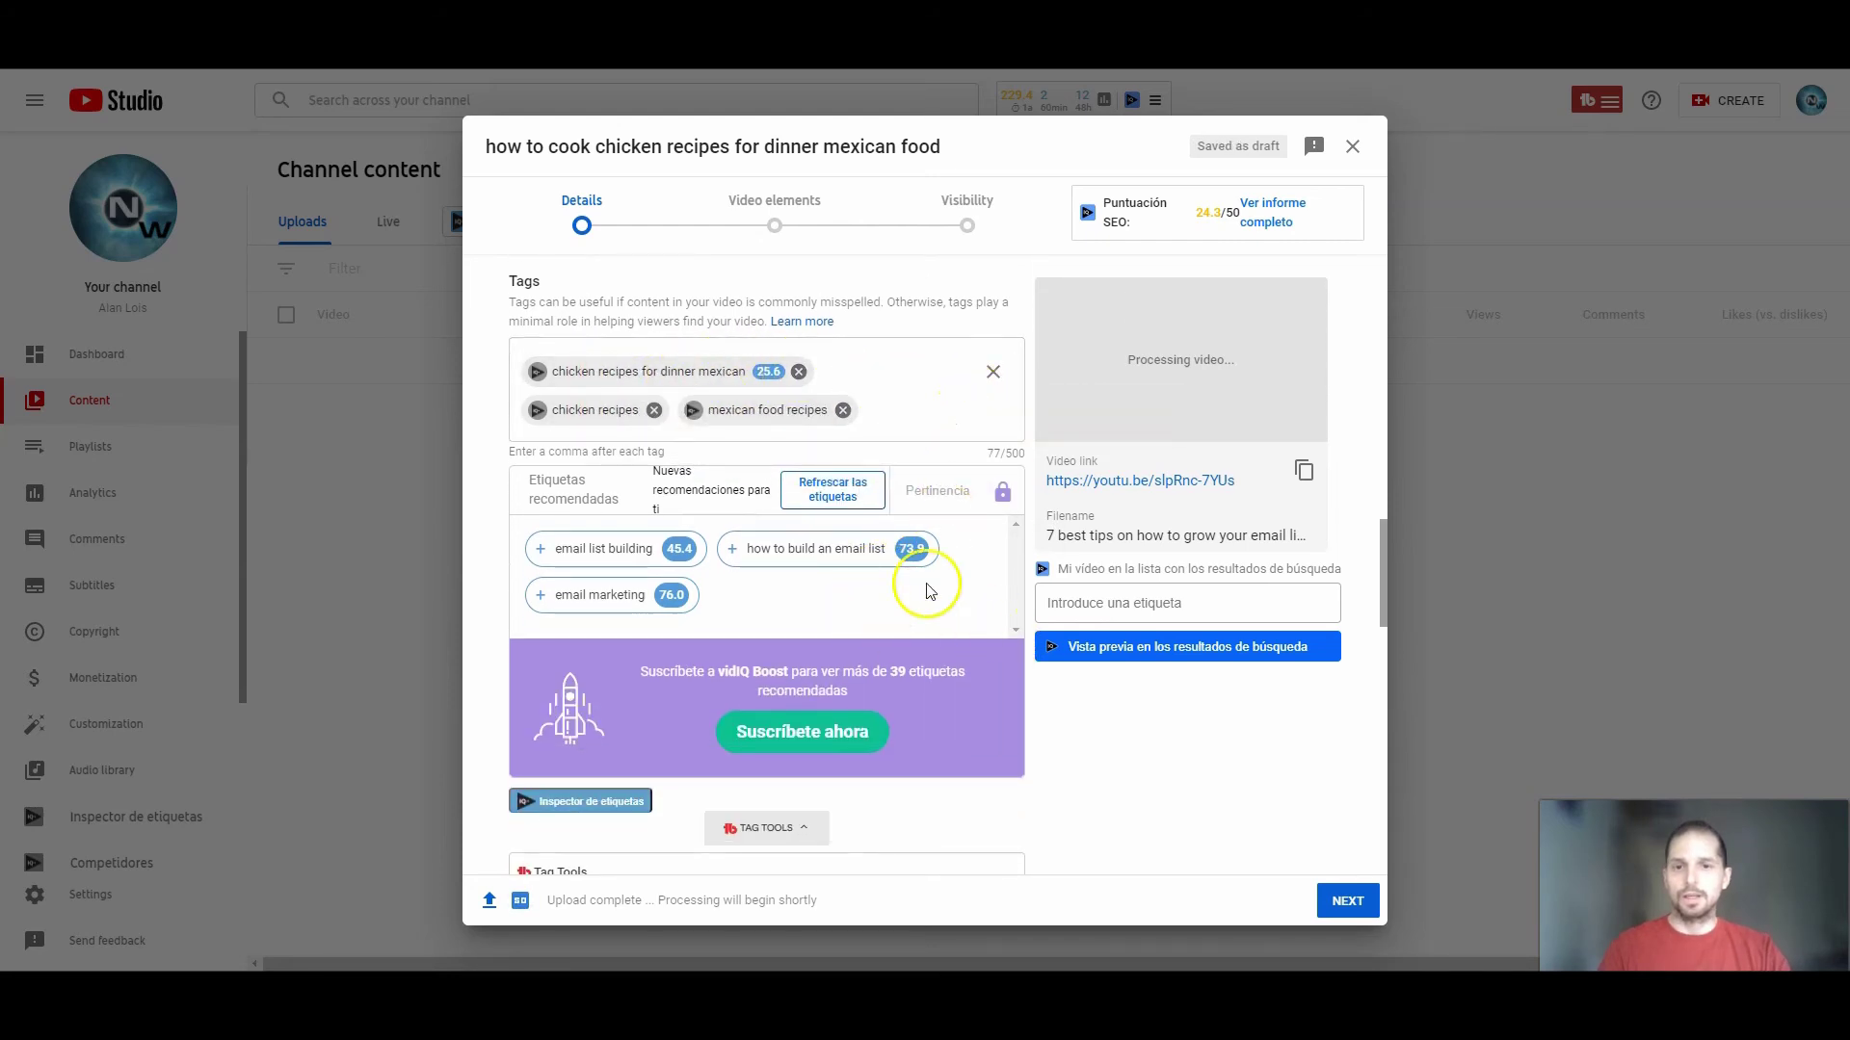
{"action": "mouse_move", "coordinate": [765, 386]}
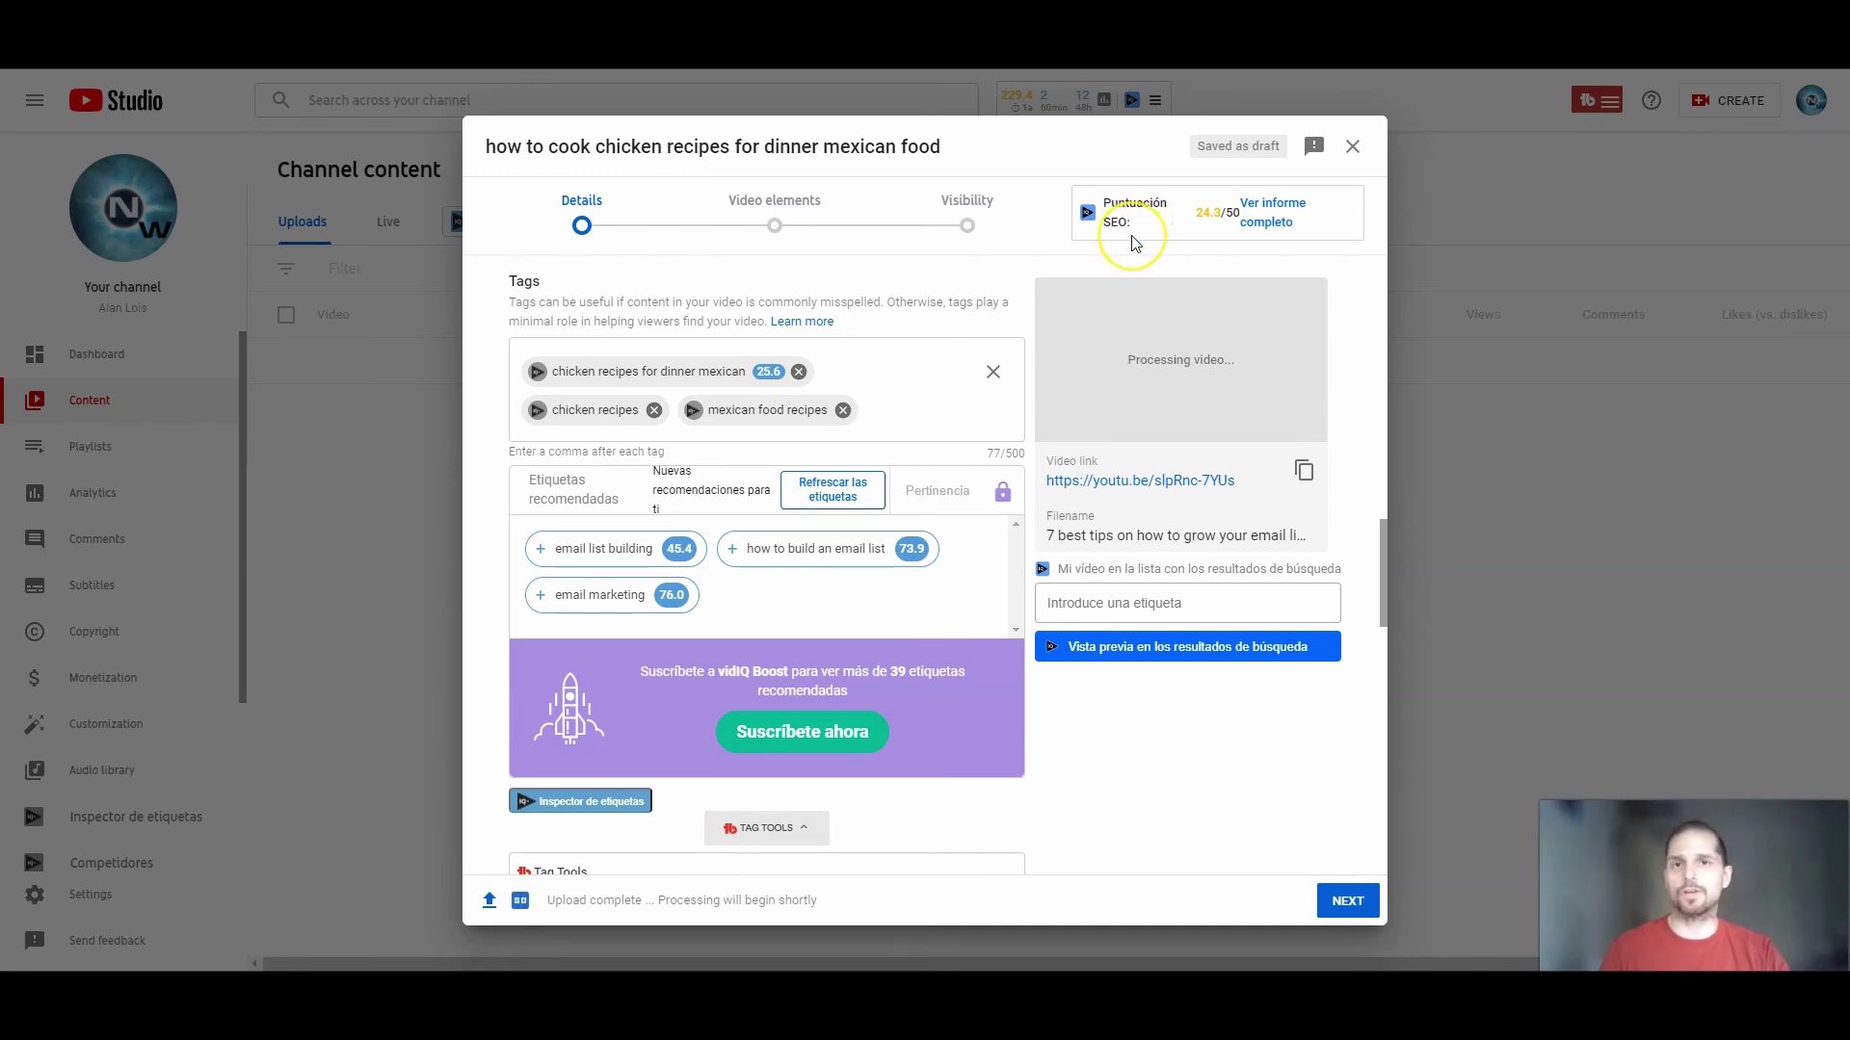
{"action": "scroll", "coordinate": [987, 487], "scroll_direction": "down", "scroll_amount": 5}
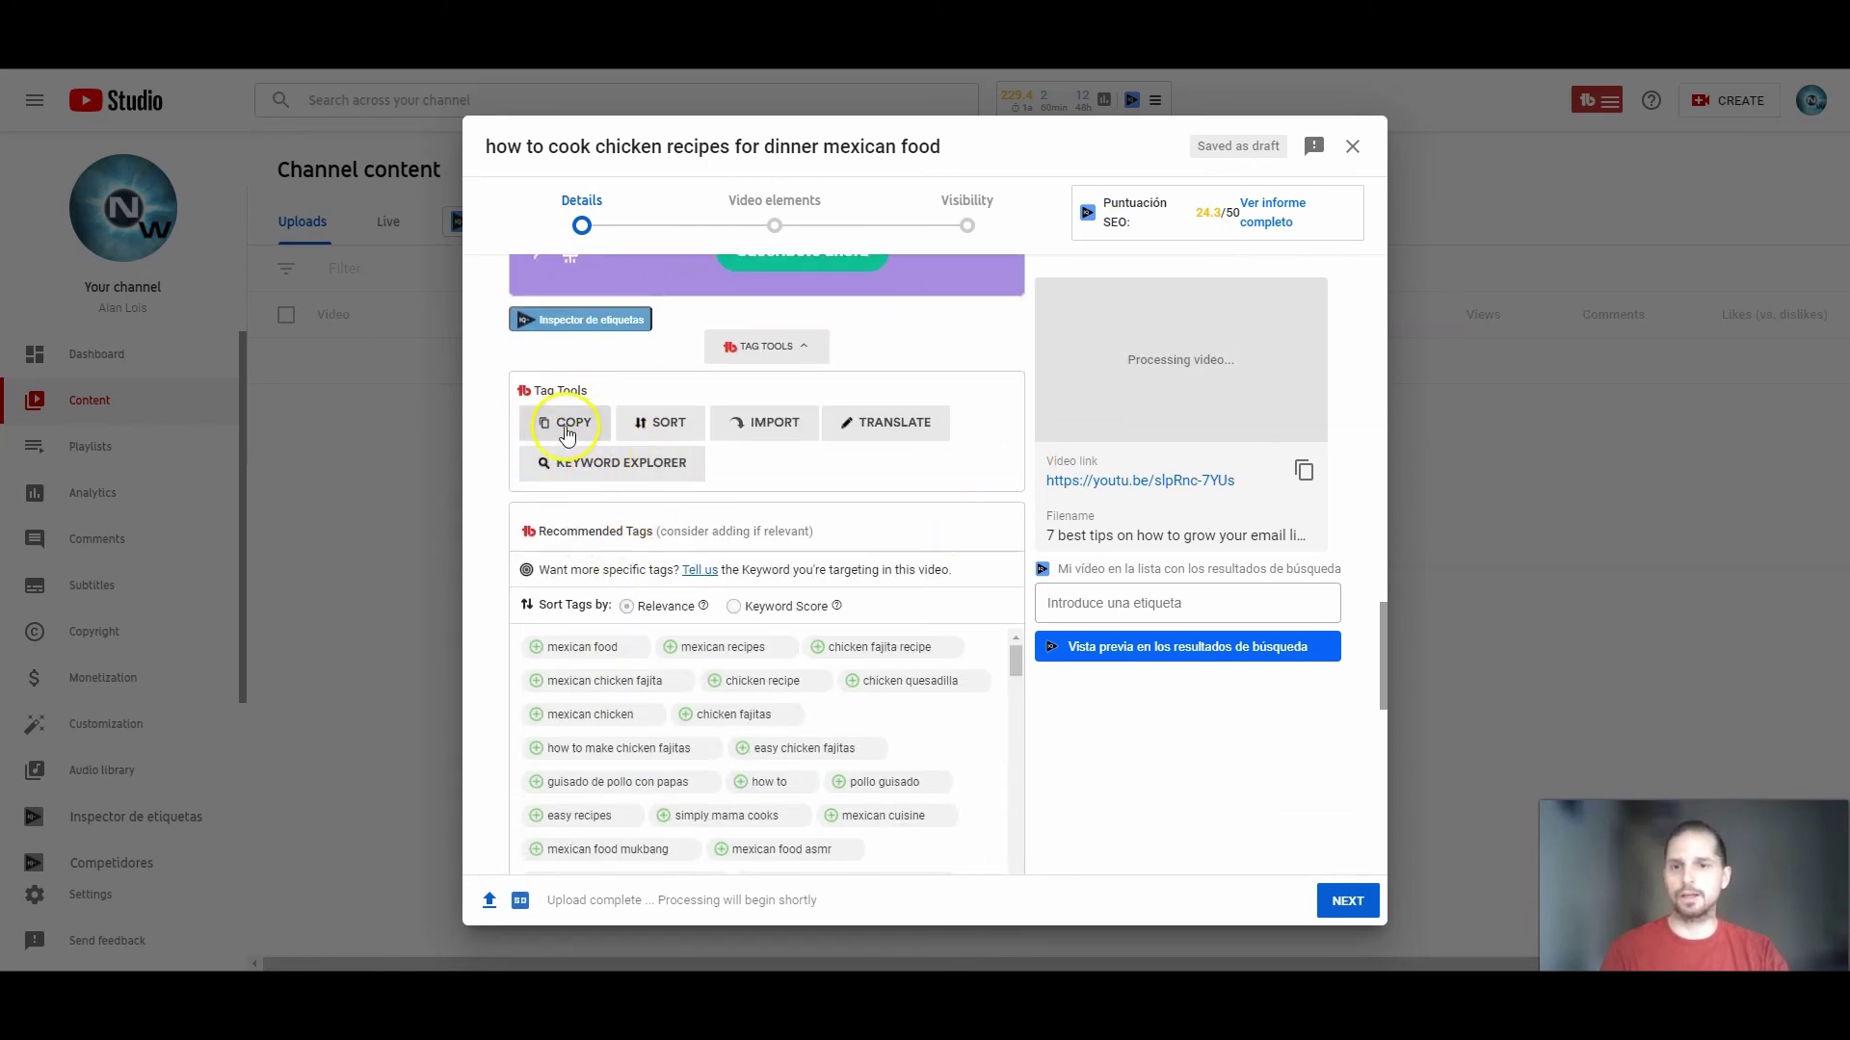
{"action": "scroll", "coordinate": [652, 425], "scroll_direction": "up", "scroll_amount": 2}
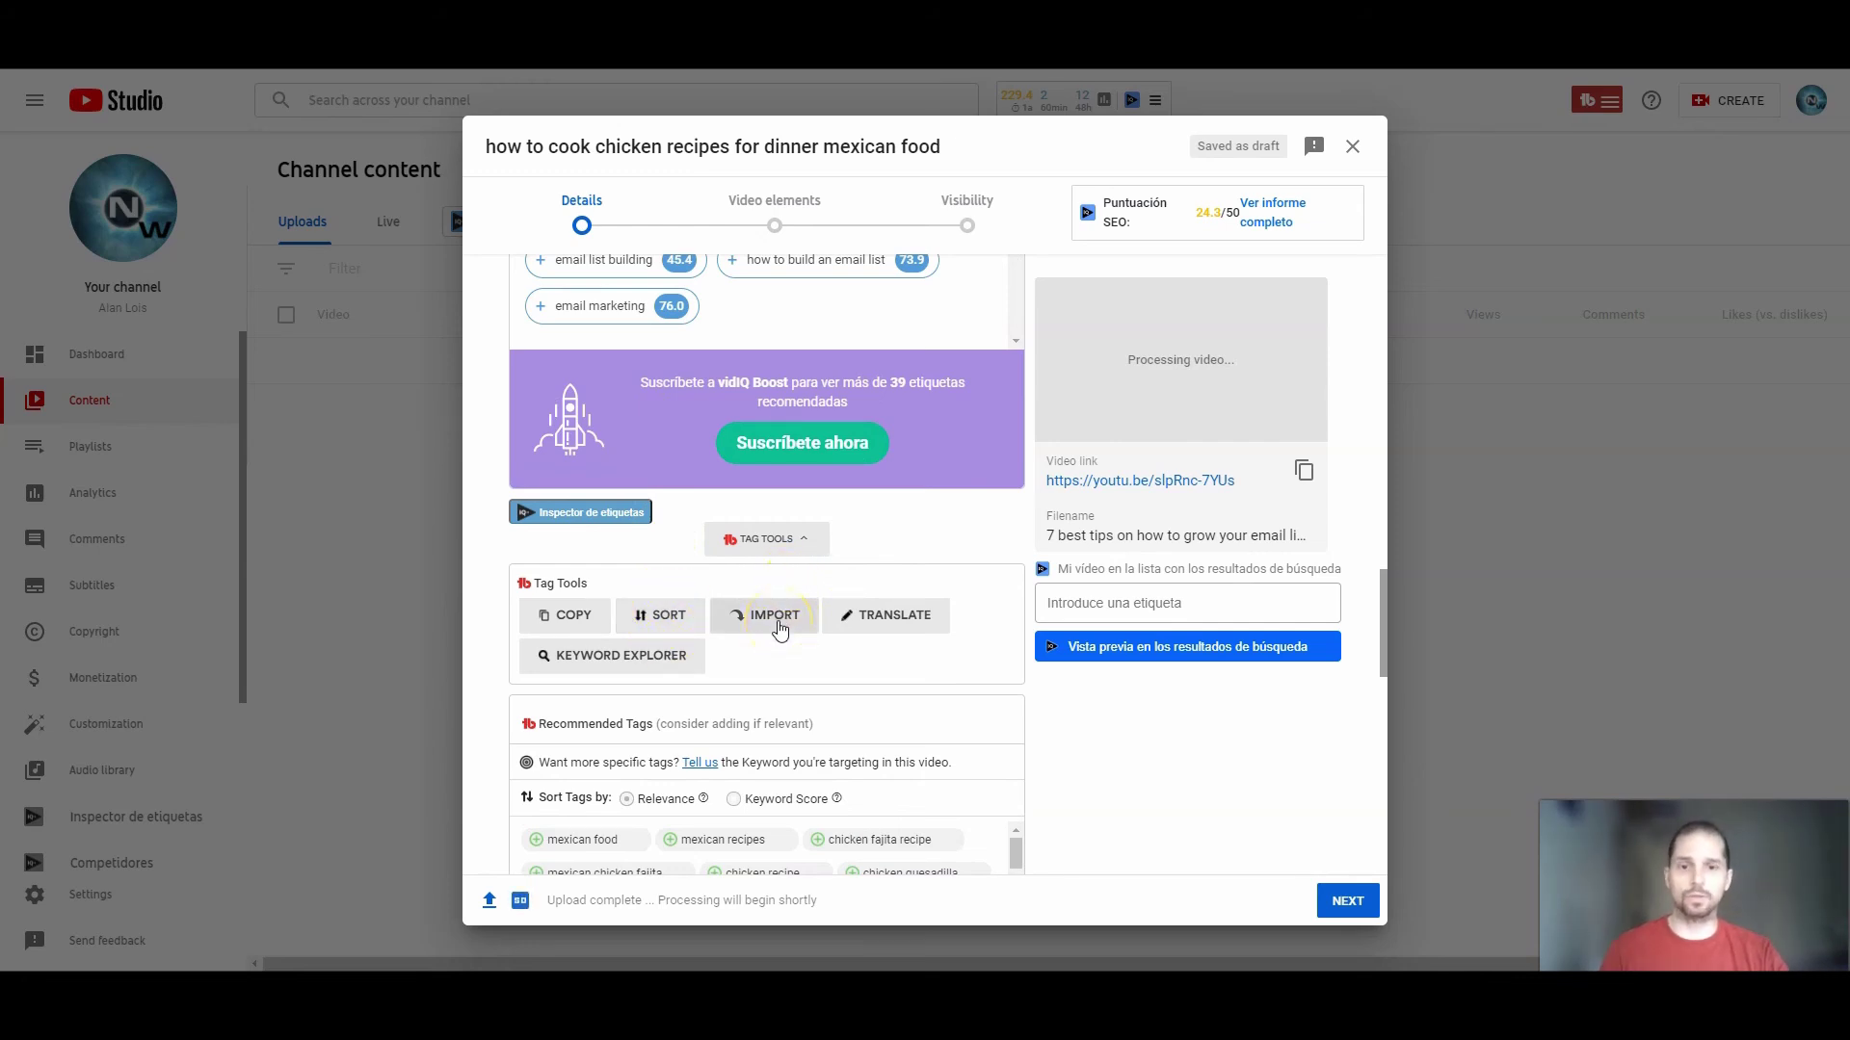
{"action": "scroll", "coordinate": [780, 628], "scroll_direction": "down", "scroll_amount": 3}
{"action": "left_click", "coordinate": [626, 375]}
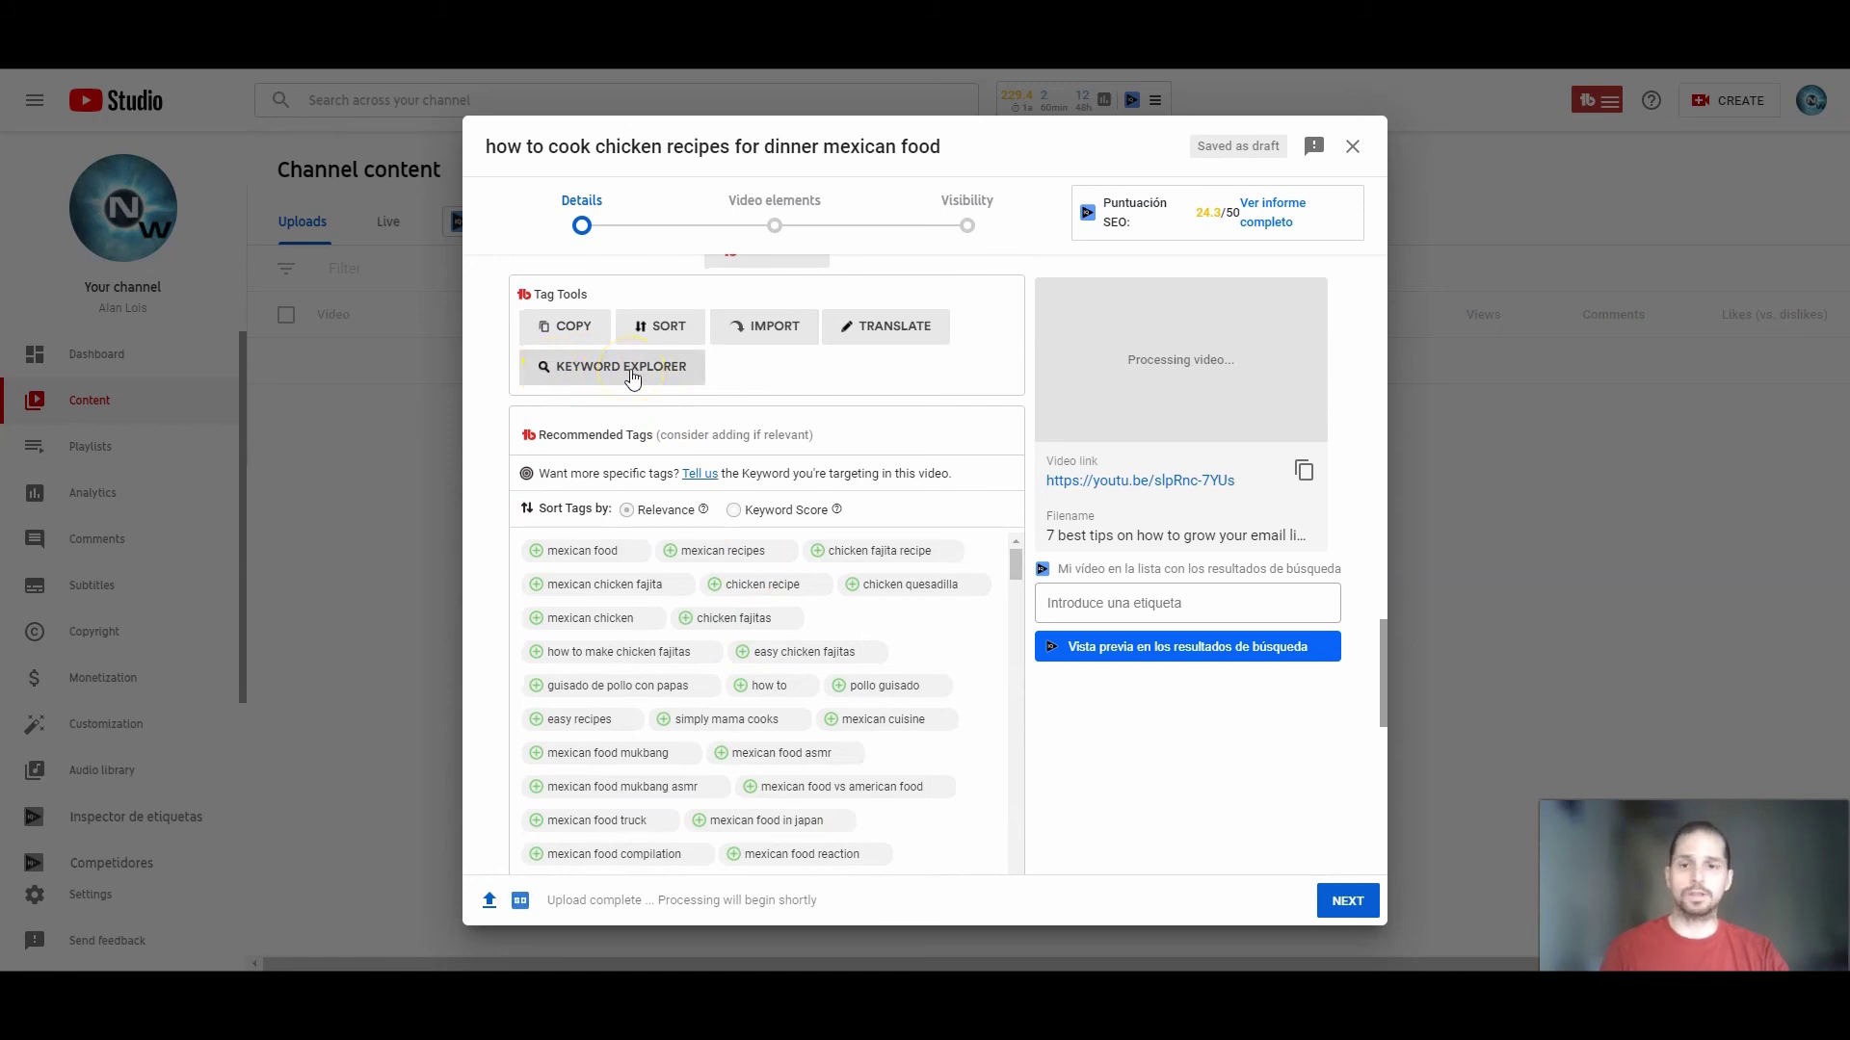
{"action": "scroll", "coordinate": [620, 424], "scroll_direction": "down", "scroll_amount": 1}
{"action": "left_click", "coordinate": [609, 470]}
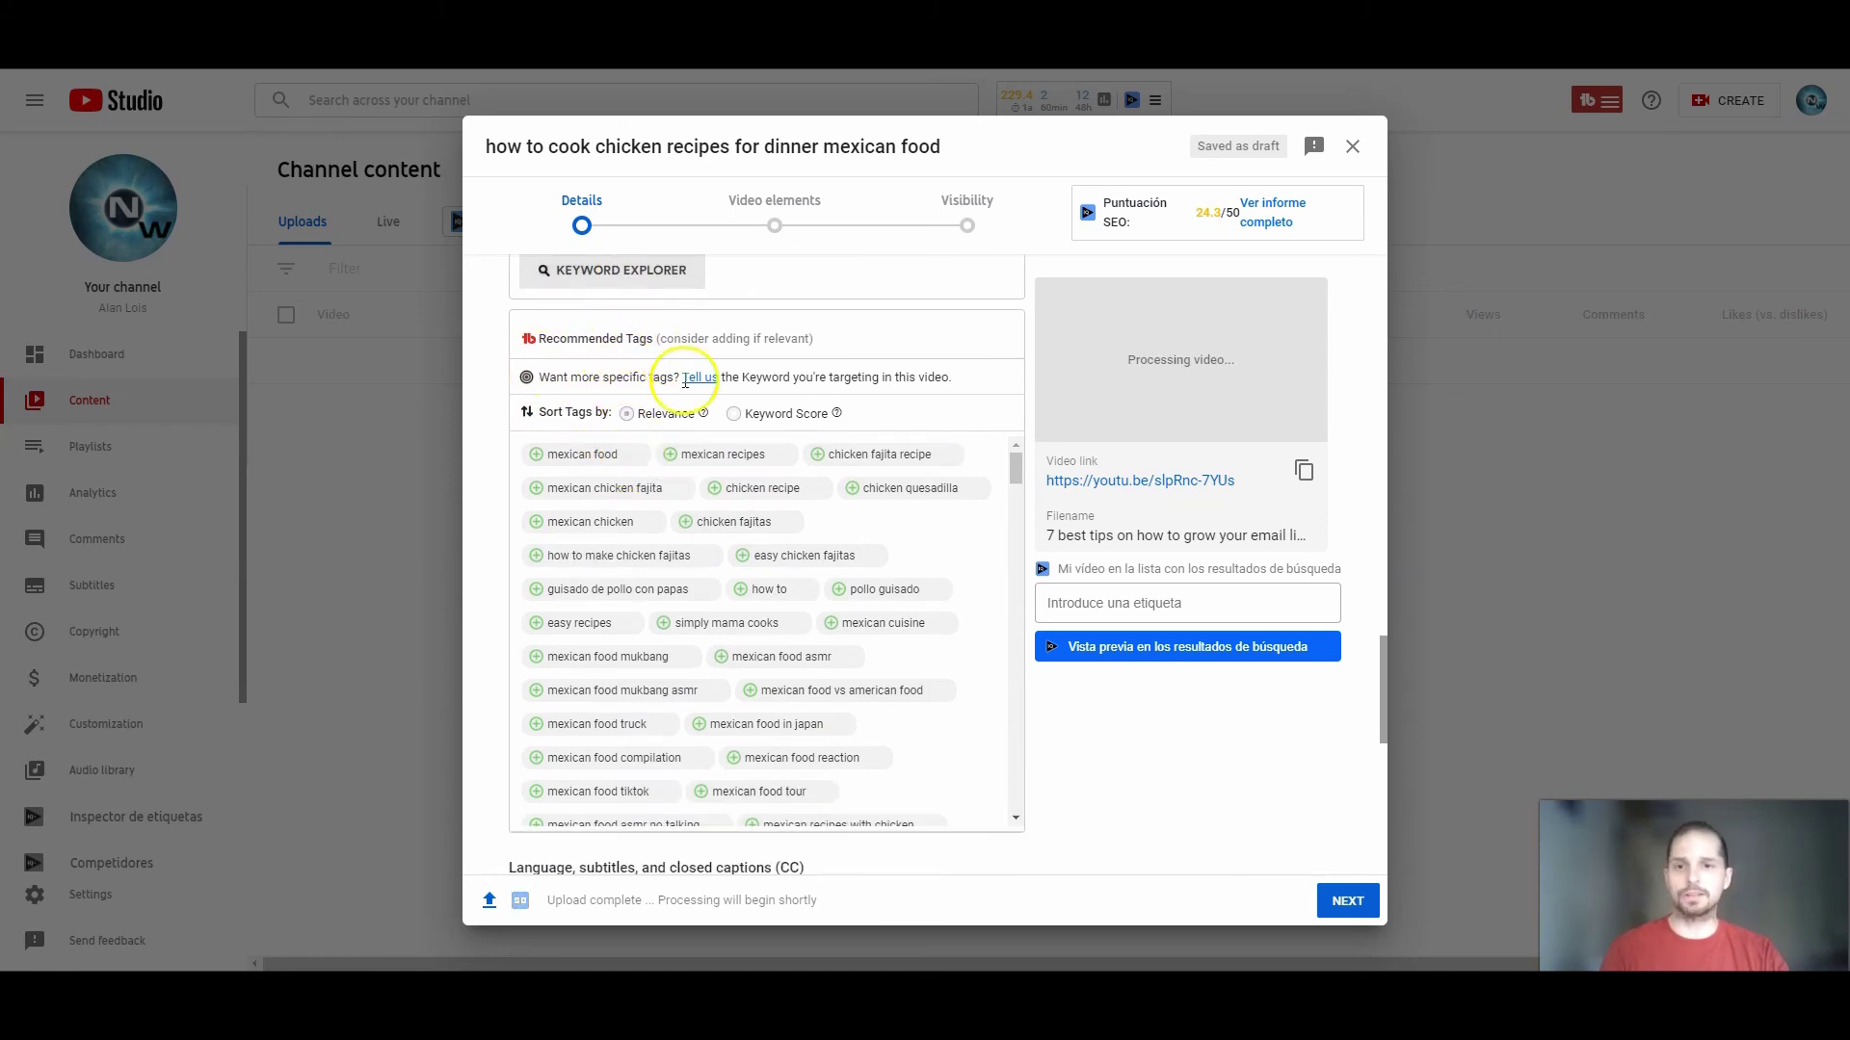
{"action": "left_click", "coordinate": [536, 522]}
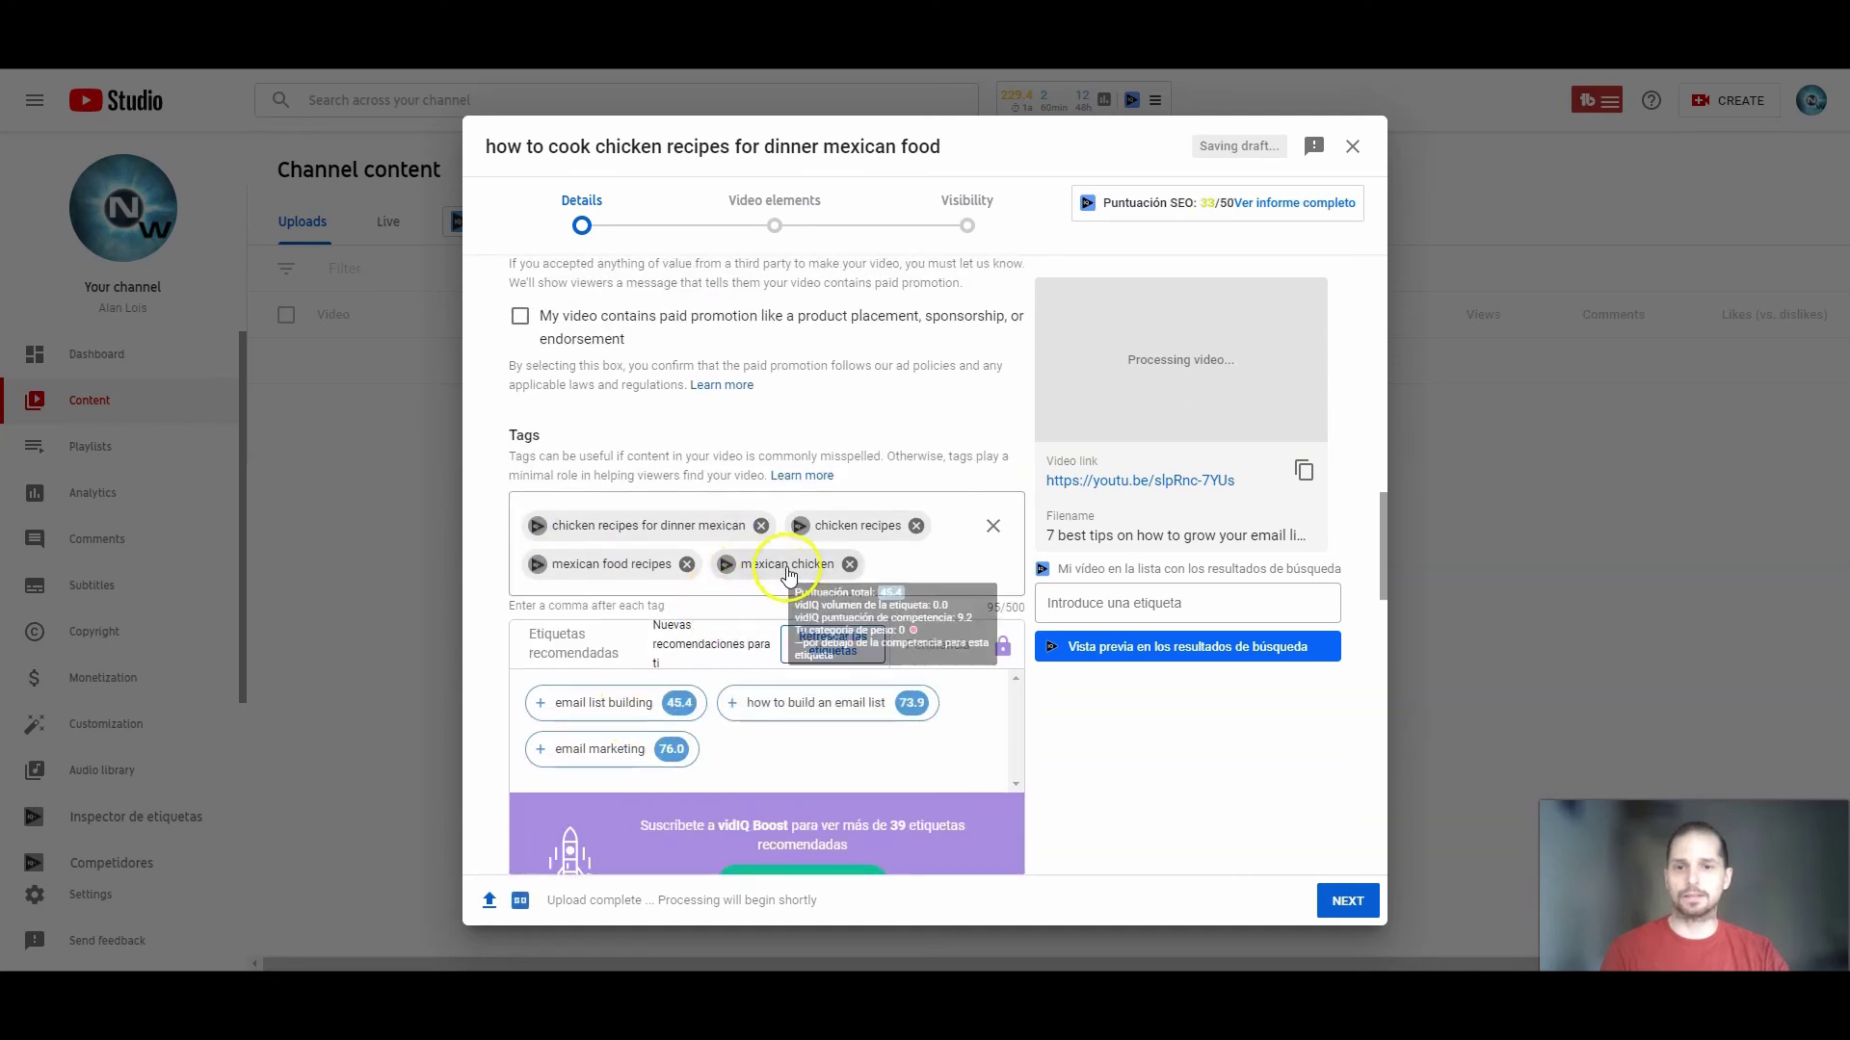
- Look through the recommended tags and the remaining video settings, and proceed to the video elements stage
{"action": "scroll", "coordinate": [871, 576], "scroll_direction": "down", "scroll_amount": 8}
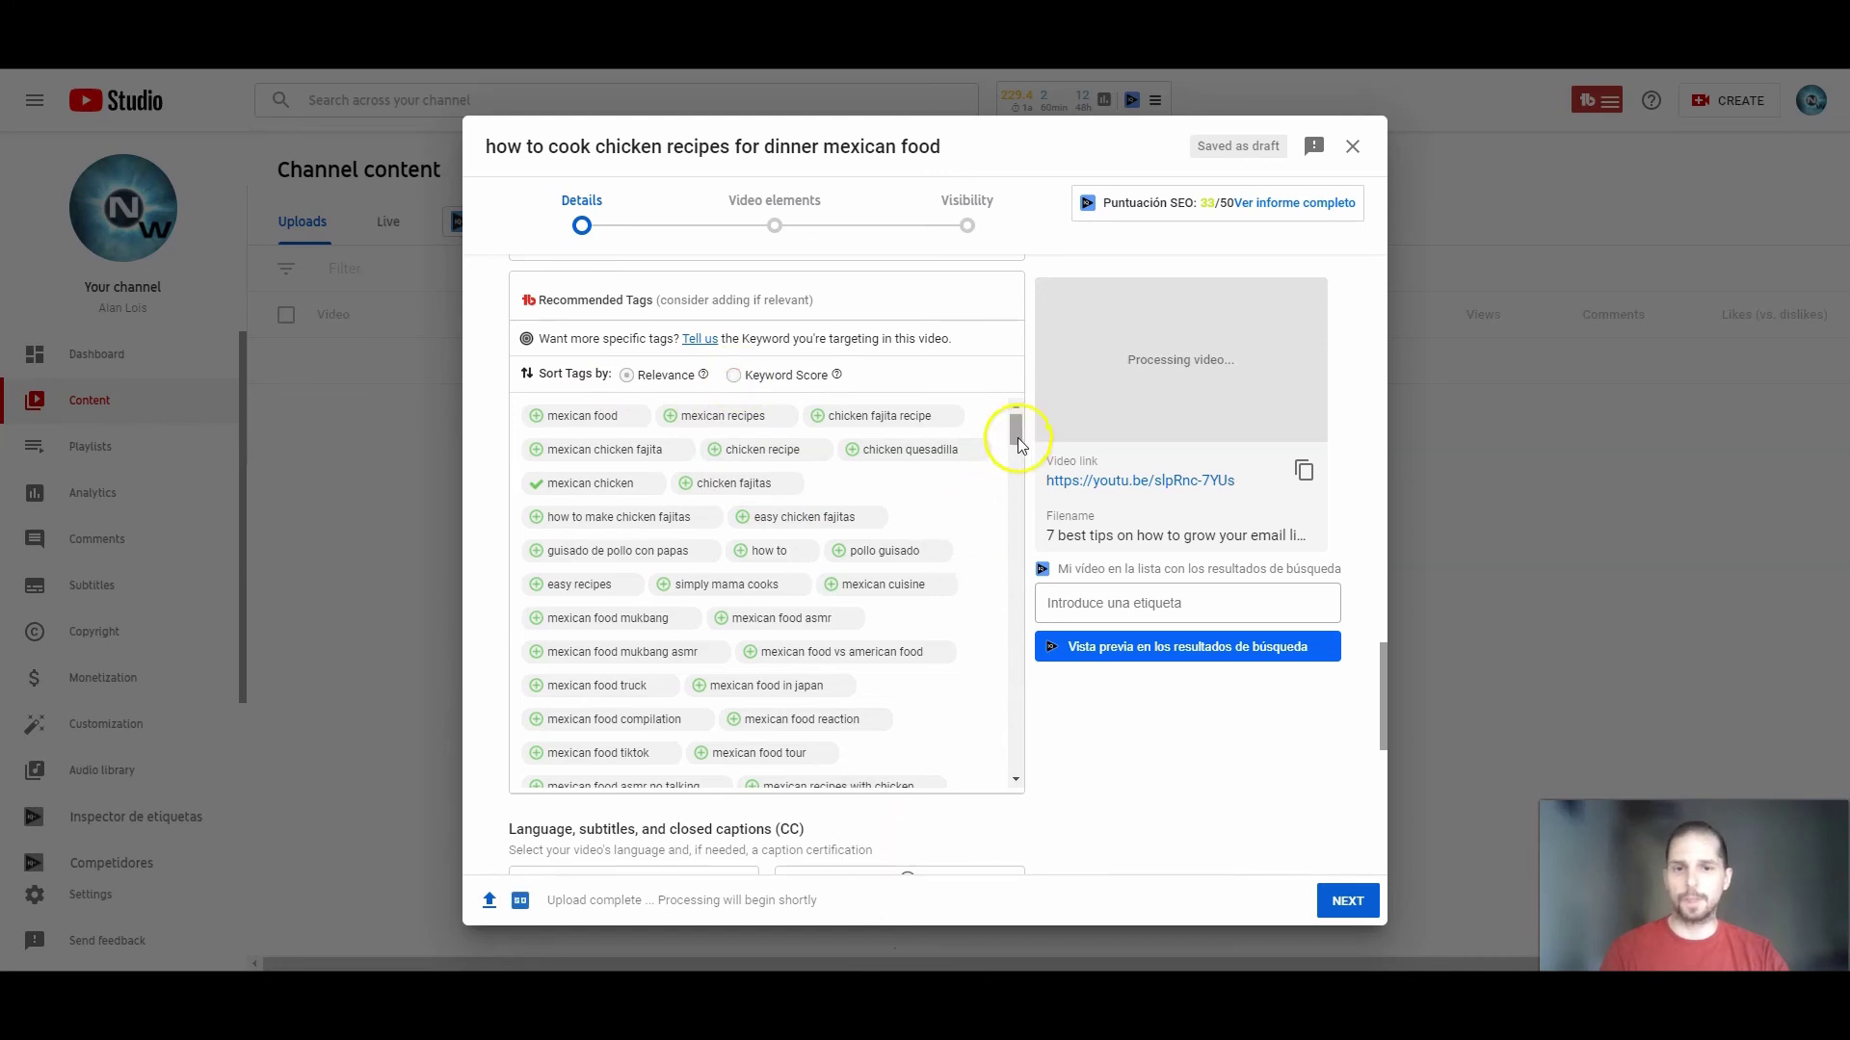
{"action": "mouse_move", "coordinate": [1018, 436]}
{"action": "left_mouse_down"}
{"action": "mouse_move", "coordinate": [1016, 518]}
{"action": "mouse_move", "coordinate": [1009, 434]}
{"action": "left_mouse_up"}
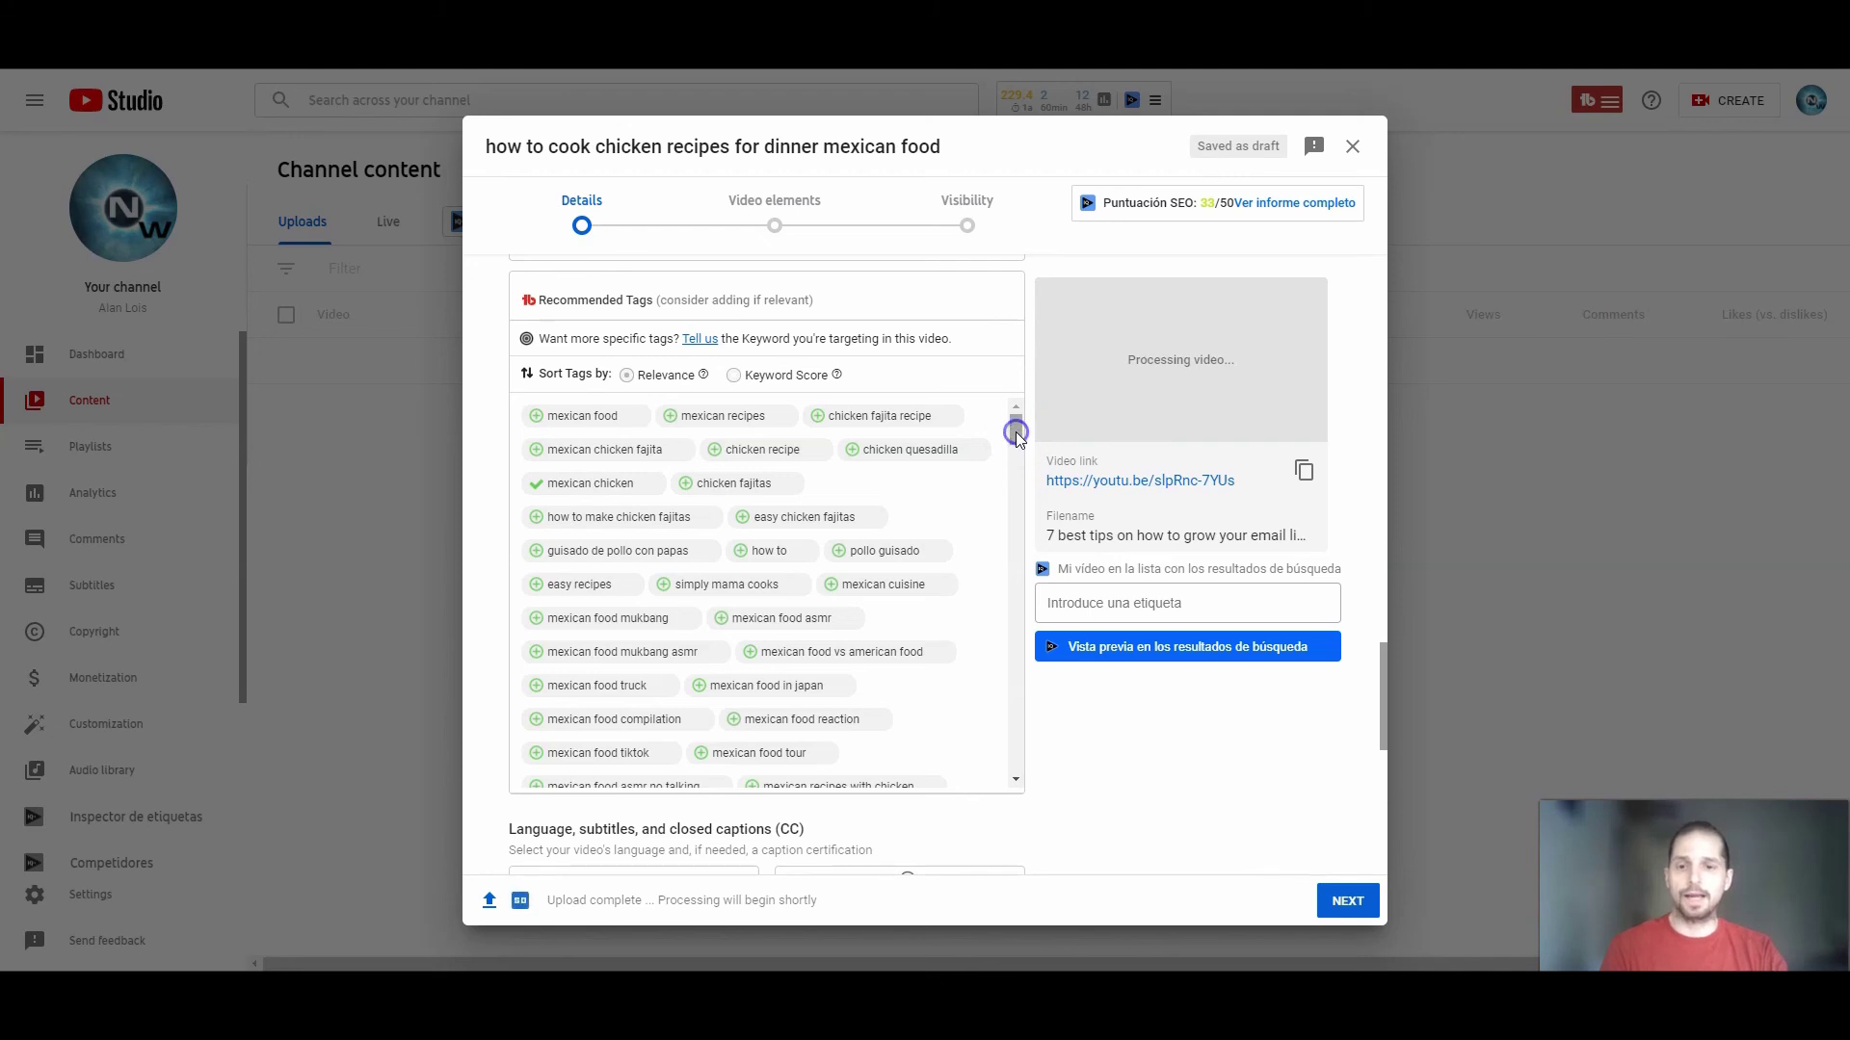
{"action": "scroll", "coordinate": [1008, 674], "scroll_direction": "down", "scroll_amount": 10}
{"action": "scroll", "coordinate": [1057, 710], "scroll_direction": "down", "scroll_amount": 4}
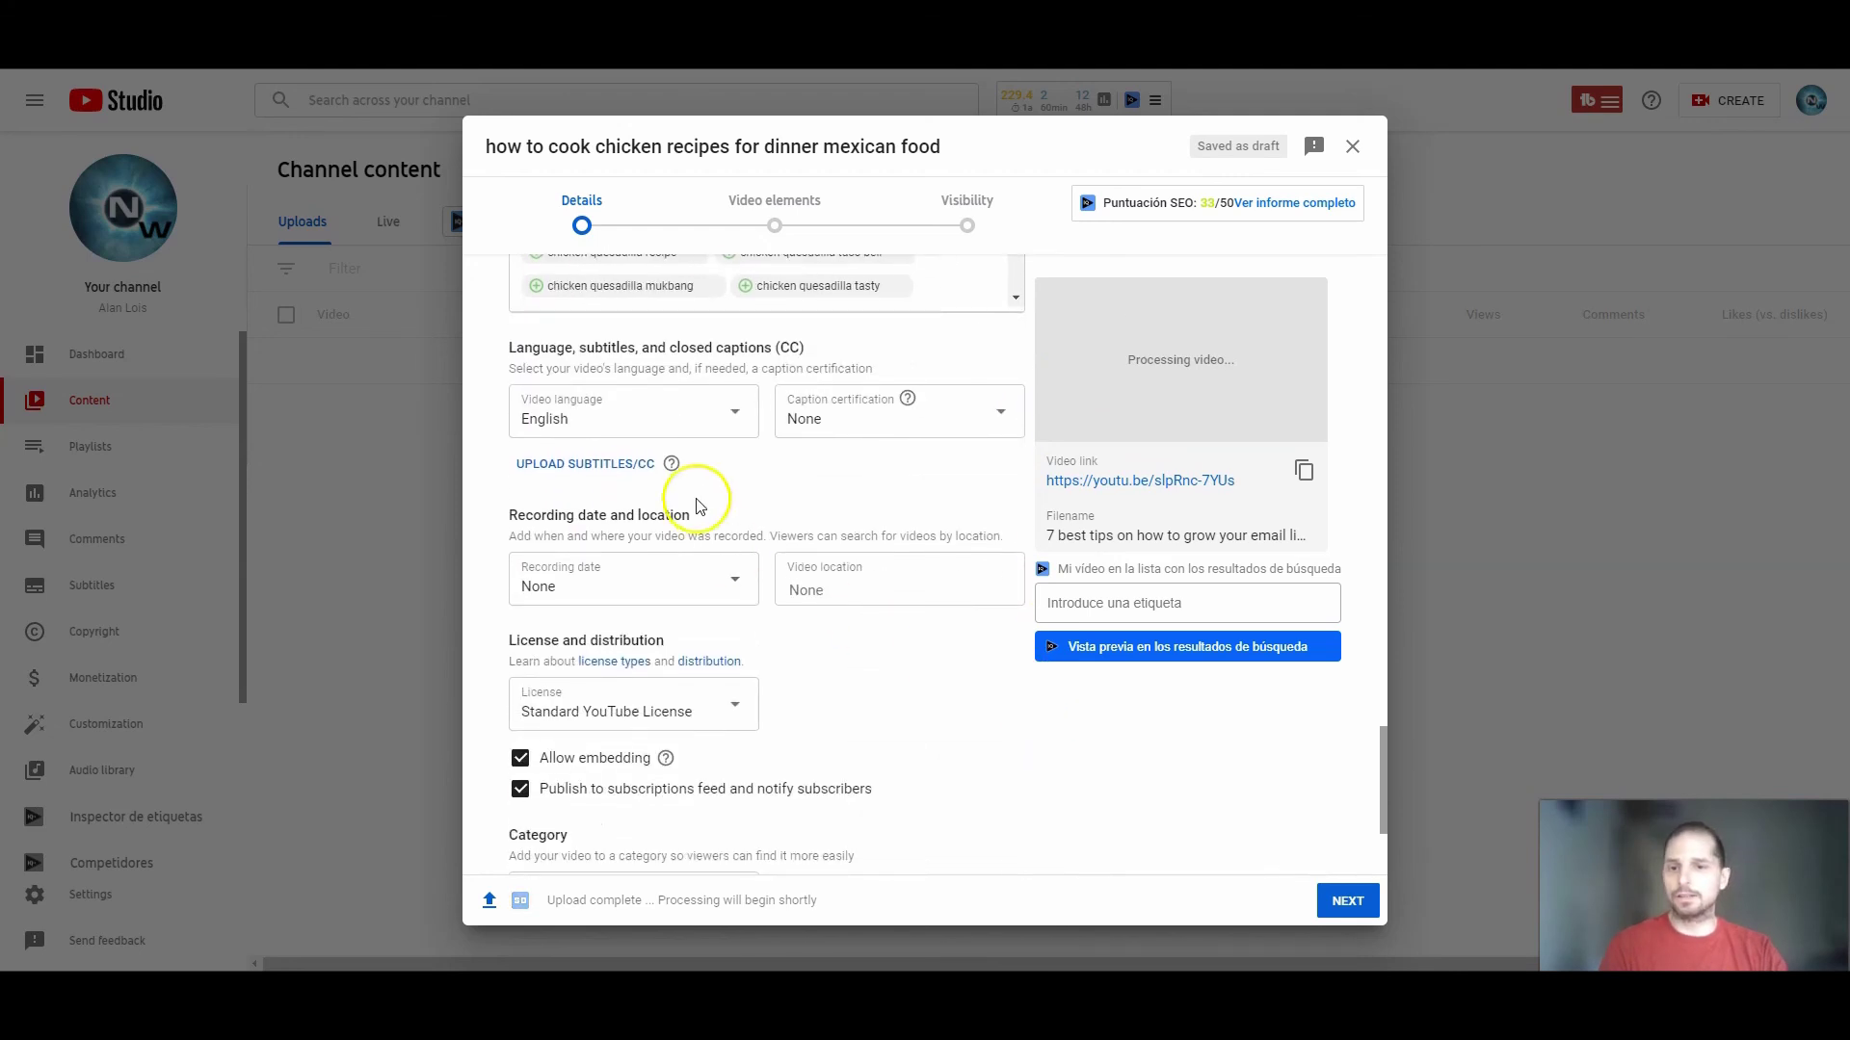
{"action": "scroll", "coordinate": [830, 723], "scroll_direction": "down", "scroll_amount": 3}
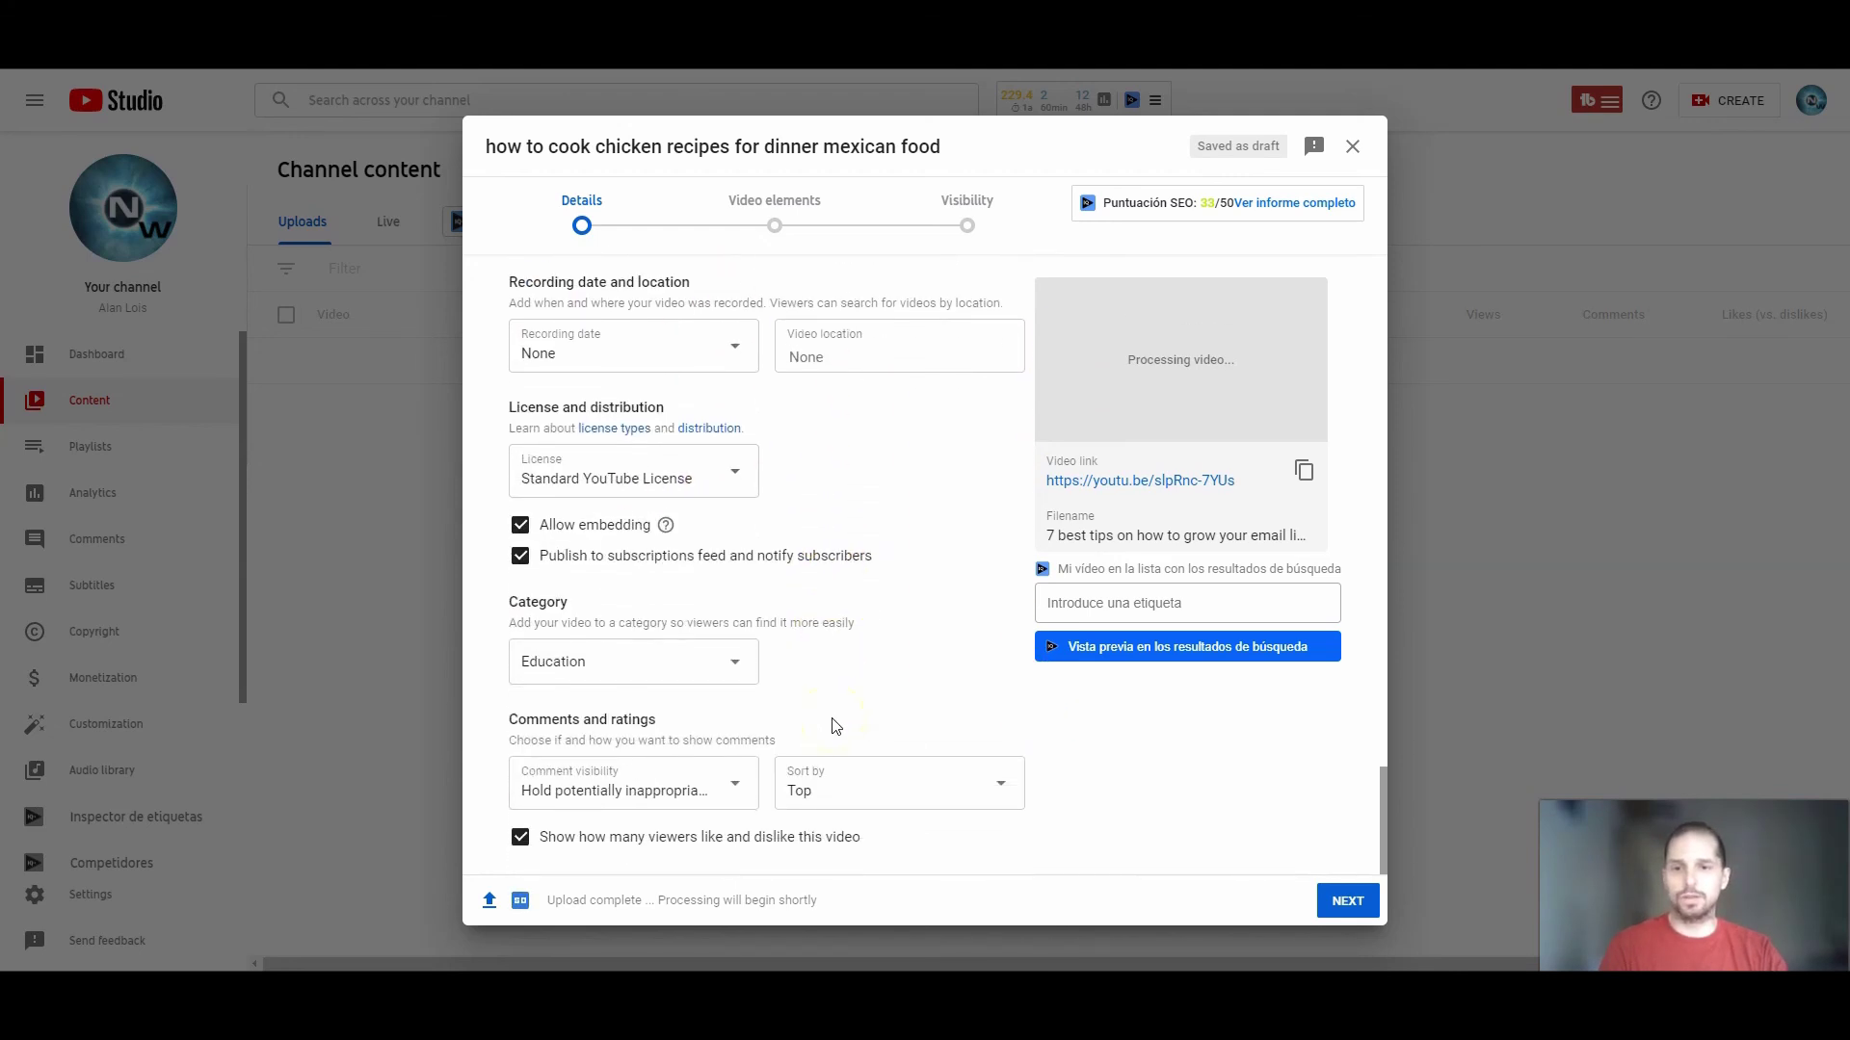
{"action": "scroll", "coordinate": [834, 725], "scroll_direction": "up", "scroll_amount": 8}
{"action": "left_click", "coordinate": [1352, 902]}
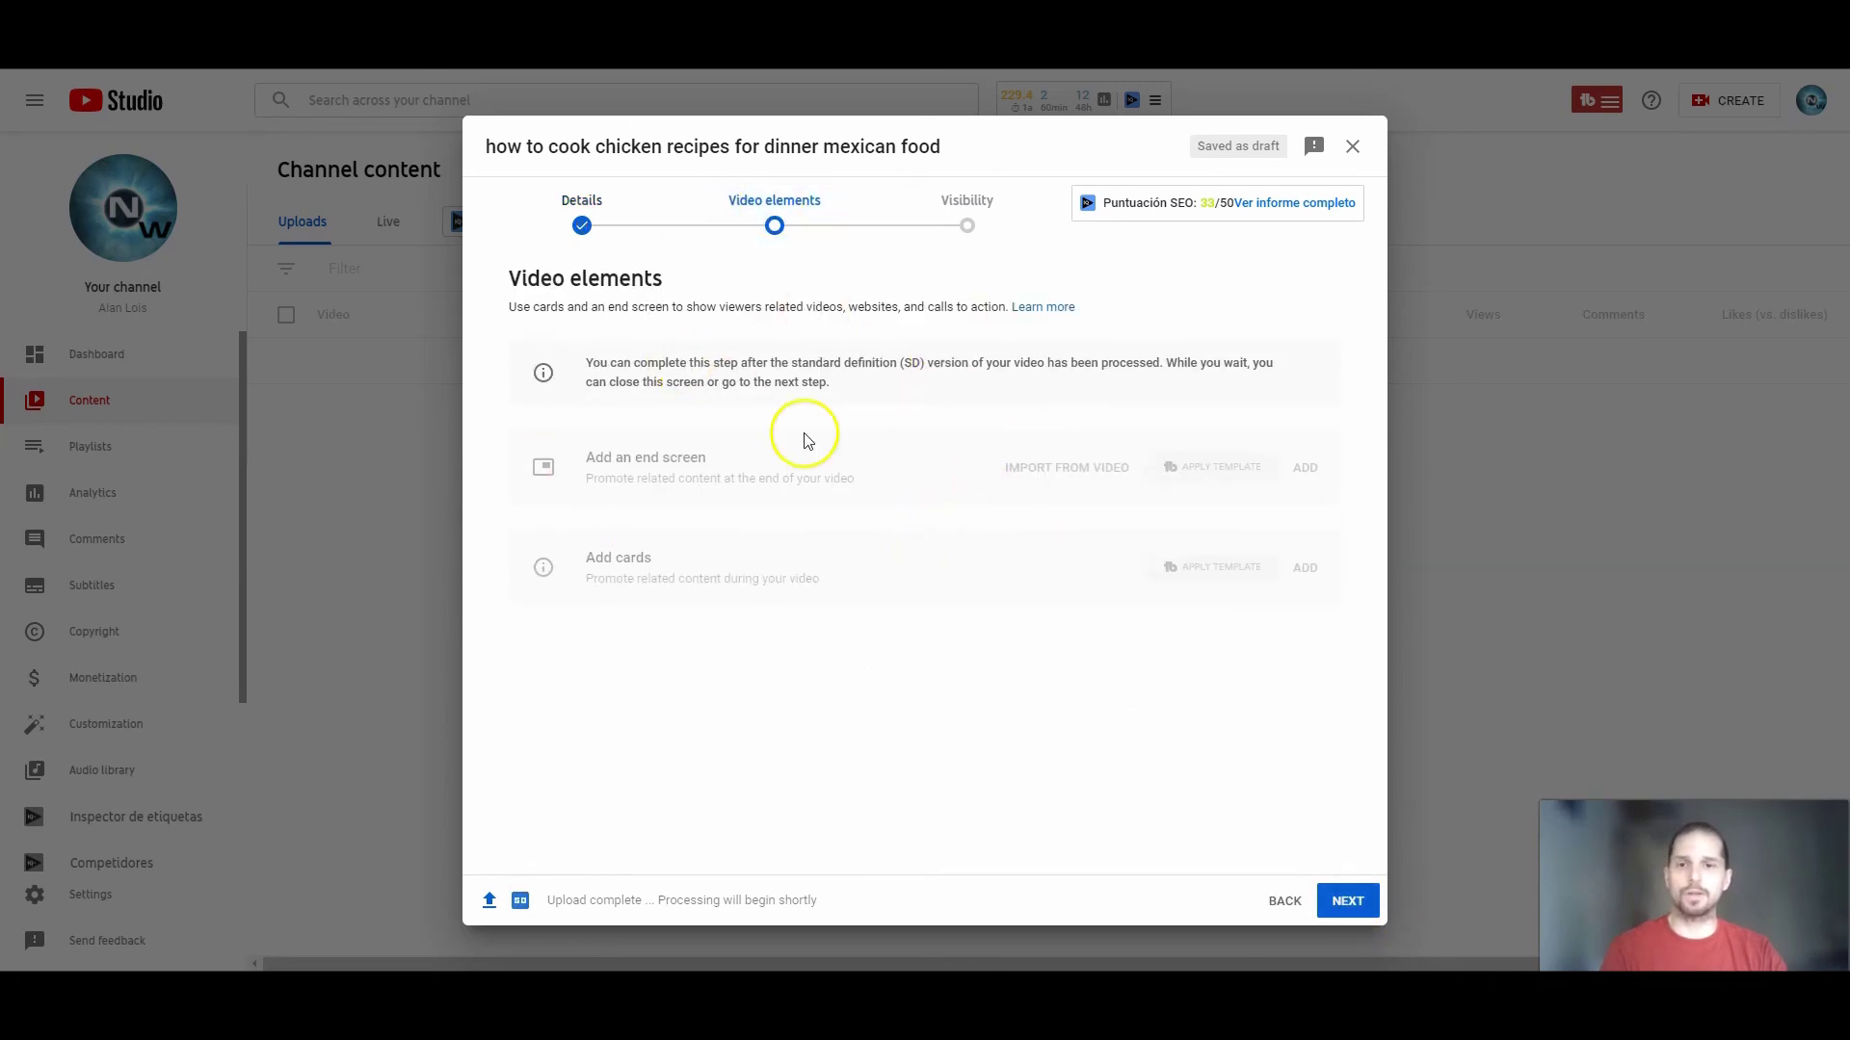
- Return to the details stage and review the title, description, thumbnail section and, with more options expanded, the tags
{"action": "left_click", "coordinate": [576, 227]}
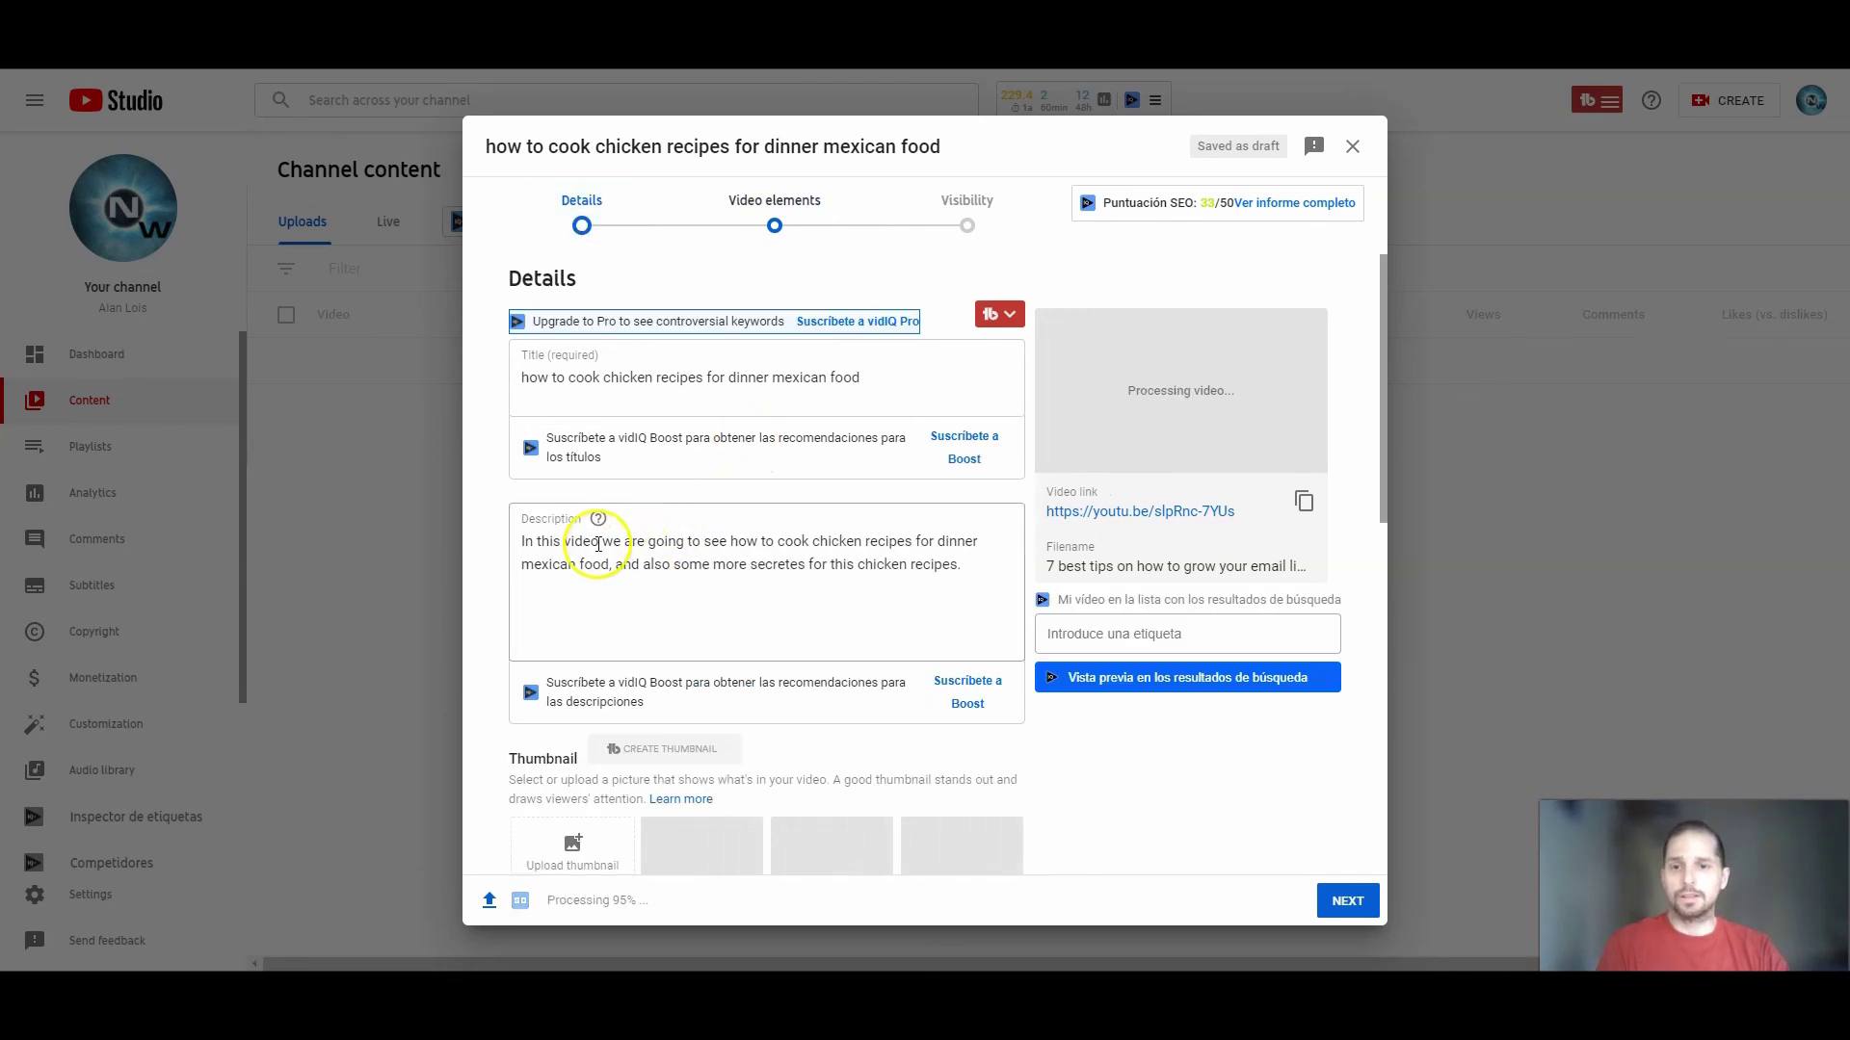
{"action": "left_click_drag", "start_coordinate": [524, 382], "coordinate": [876, 386]}
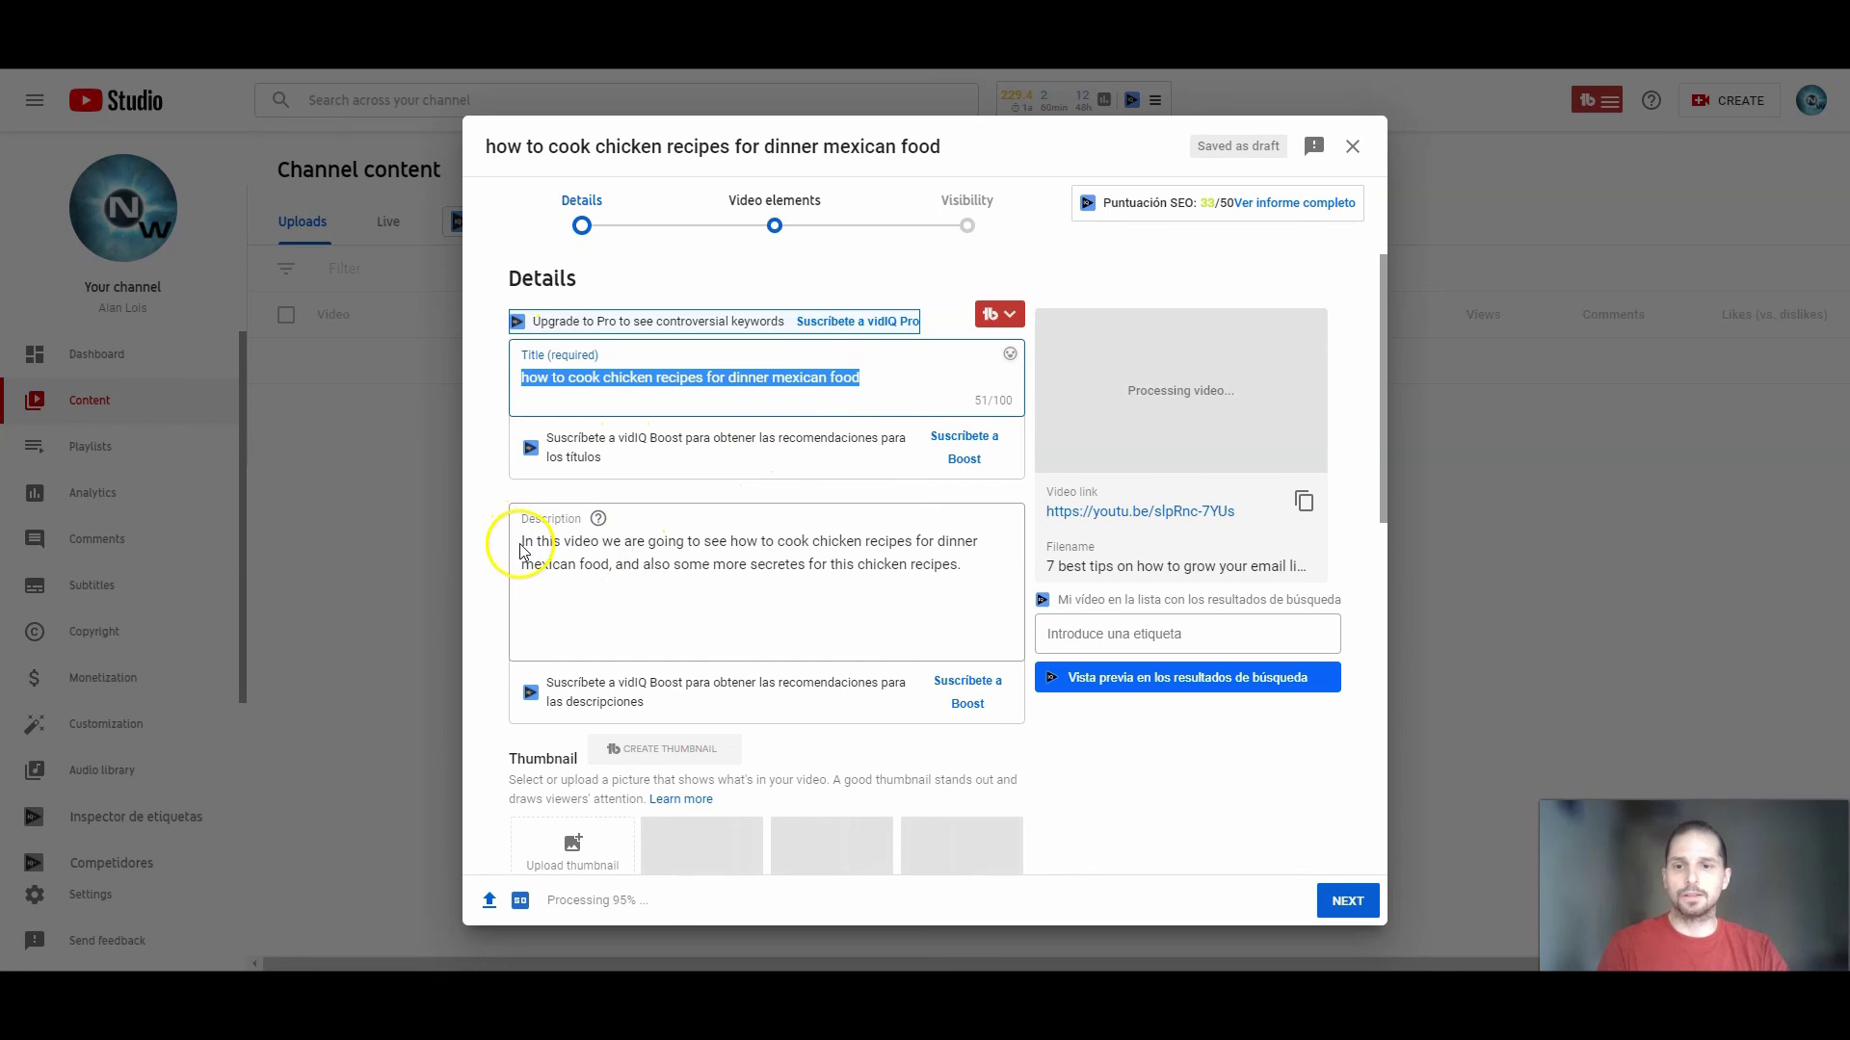
{"action": "scroll", "coordinate": [675, 539], "scroll_direction": "down", "scroll_amount": 4}
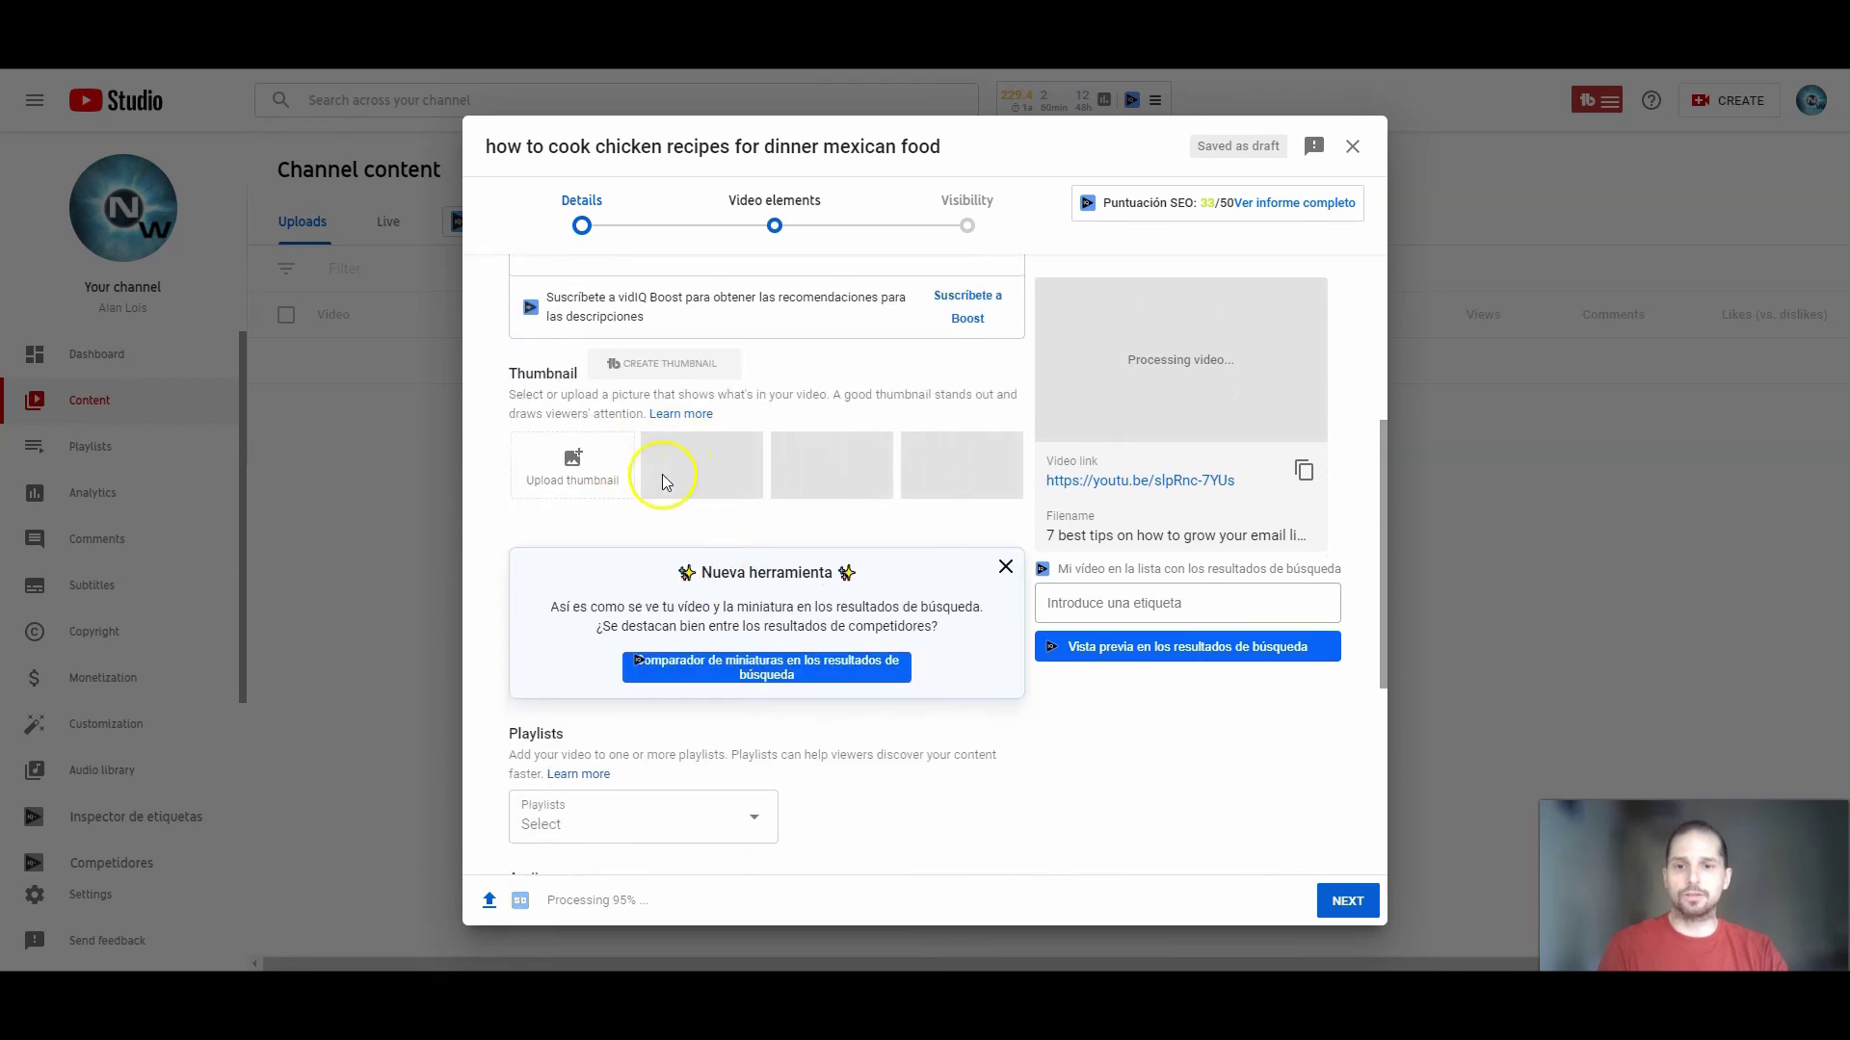
{"action": "scroll", "coordinate": [724, 708], "scroll_direction": "down", "scroll_amount": 4}
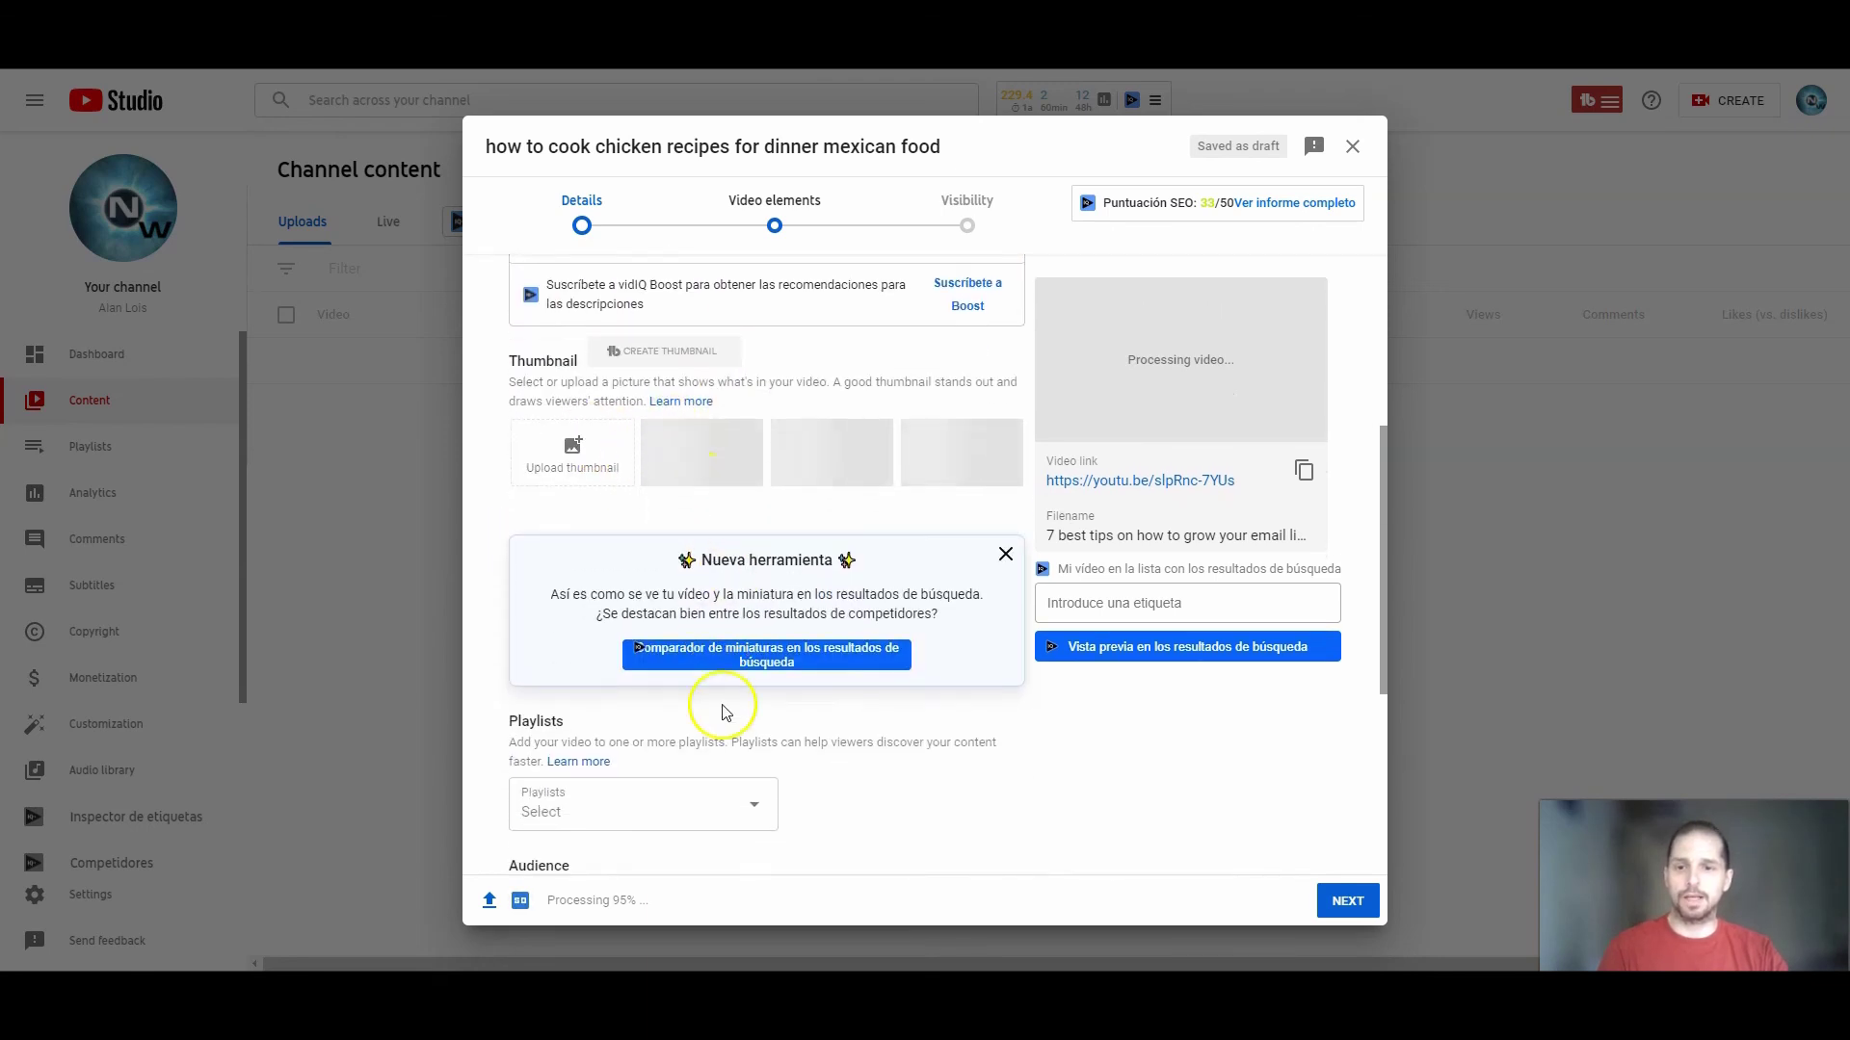
{"action": "scroll", "coordinate": [725, 708], "scroll_direction": "up", "scroll_amount": 8}
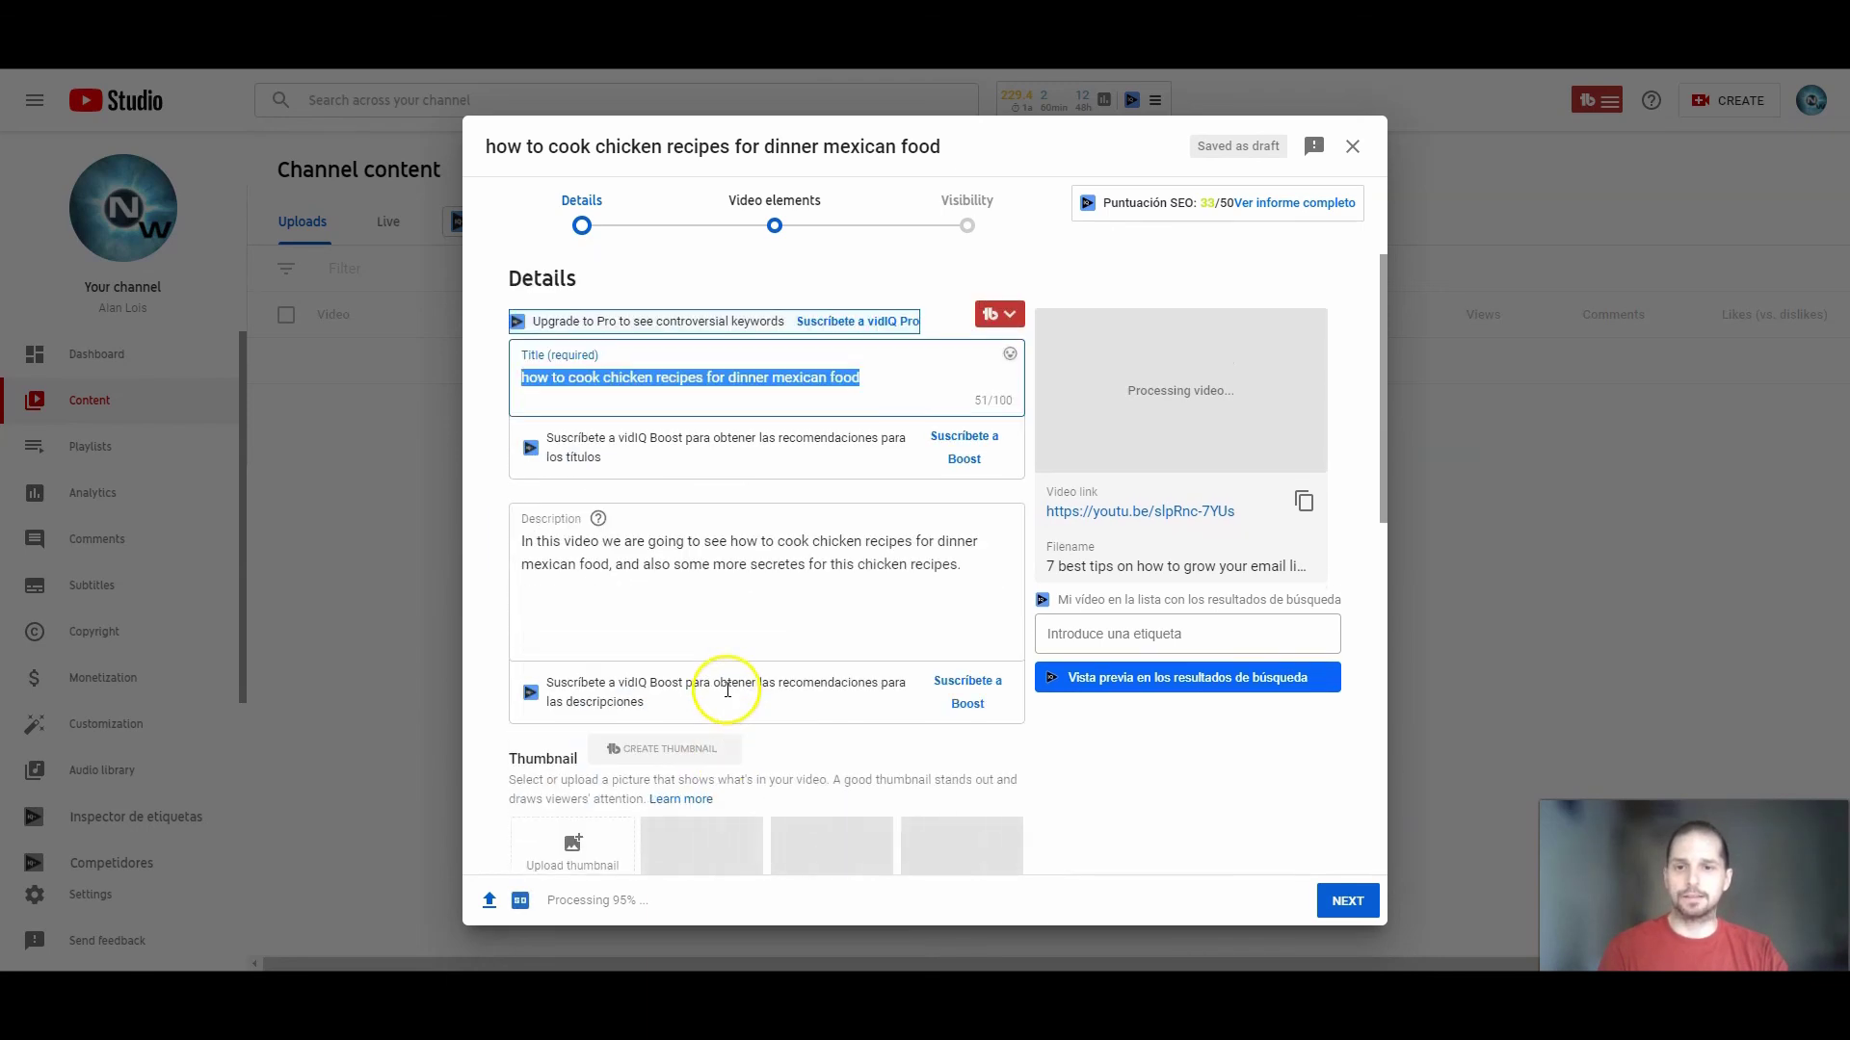
{"action": "scroll", "coordinate": [729, 694], "scroll_direction": "down", "scroll_amount": 8}
{"action": "left_click", "coordinate": [578, 812]}
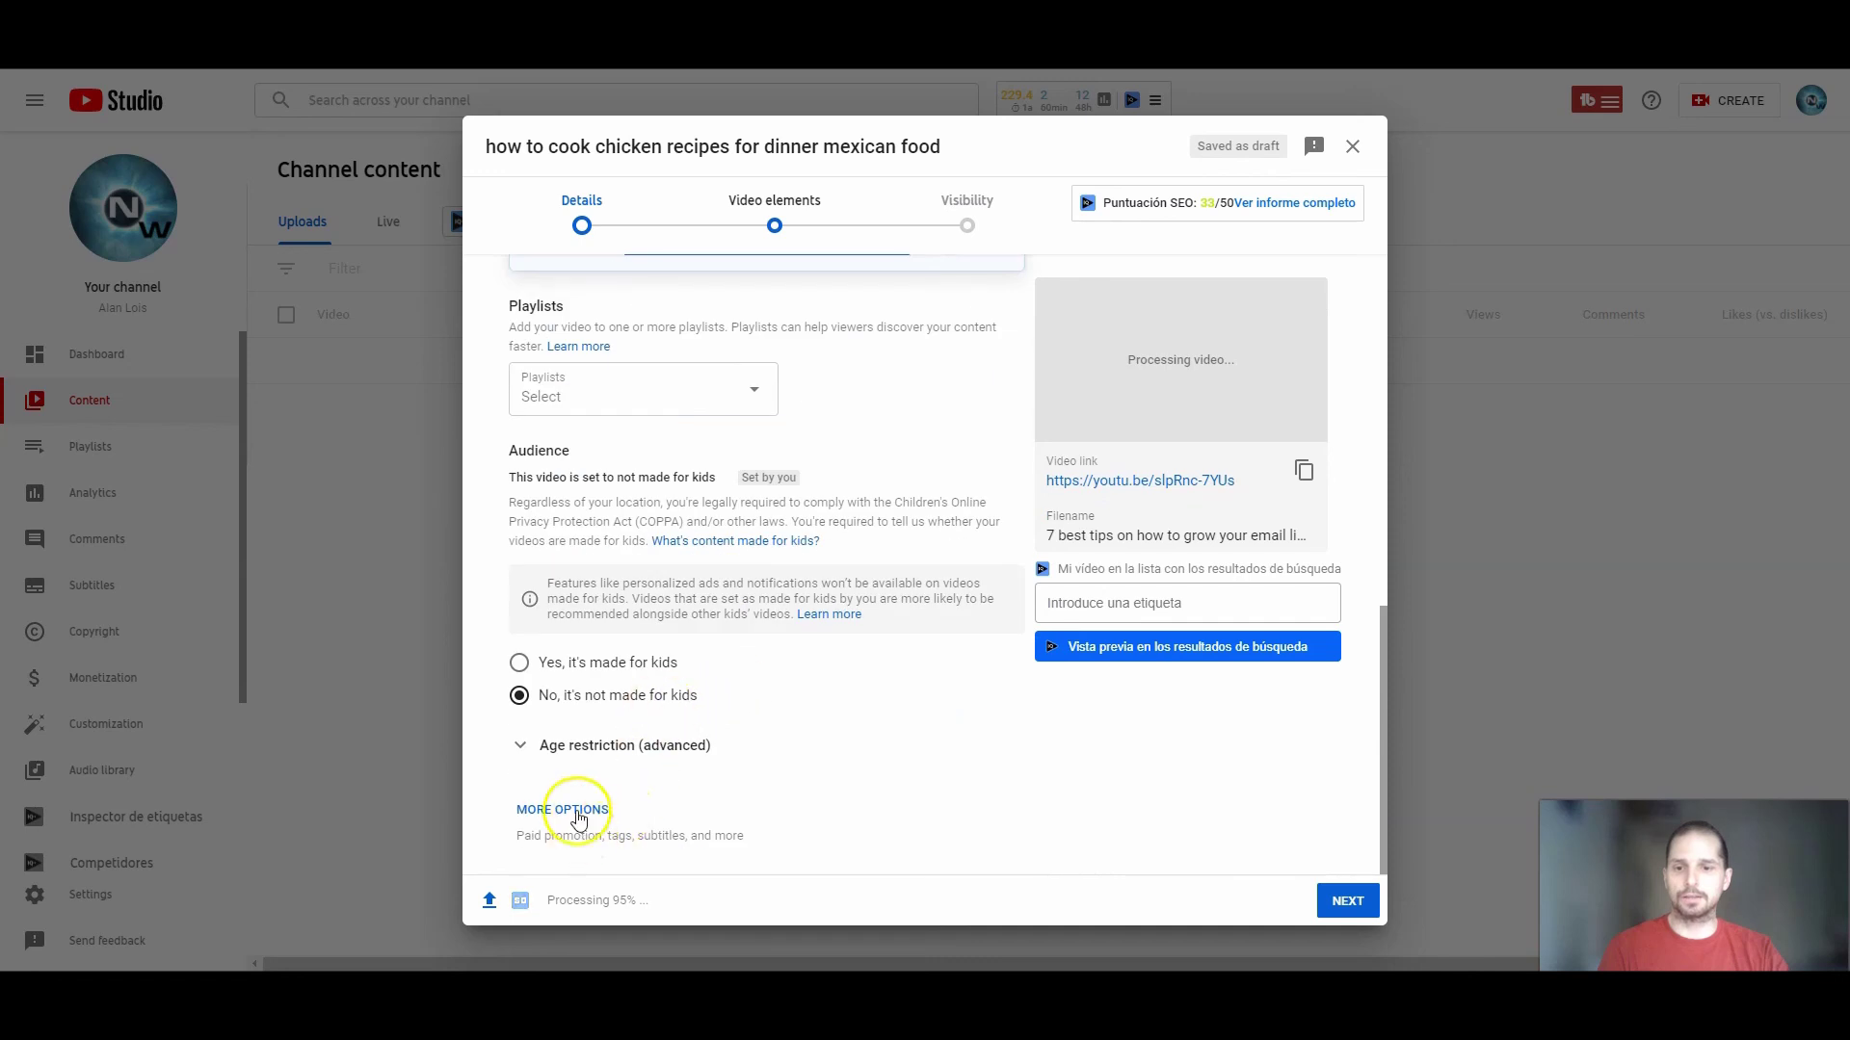
{"action": "scroll", "coordinate": [752, 771], "scroll_direction": "down", "scroll_amount": 10}
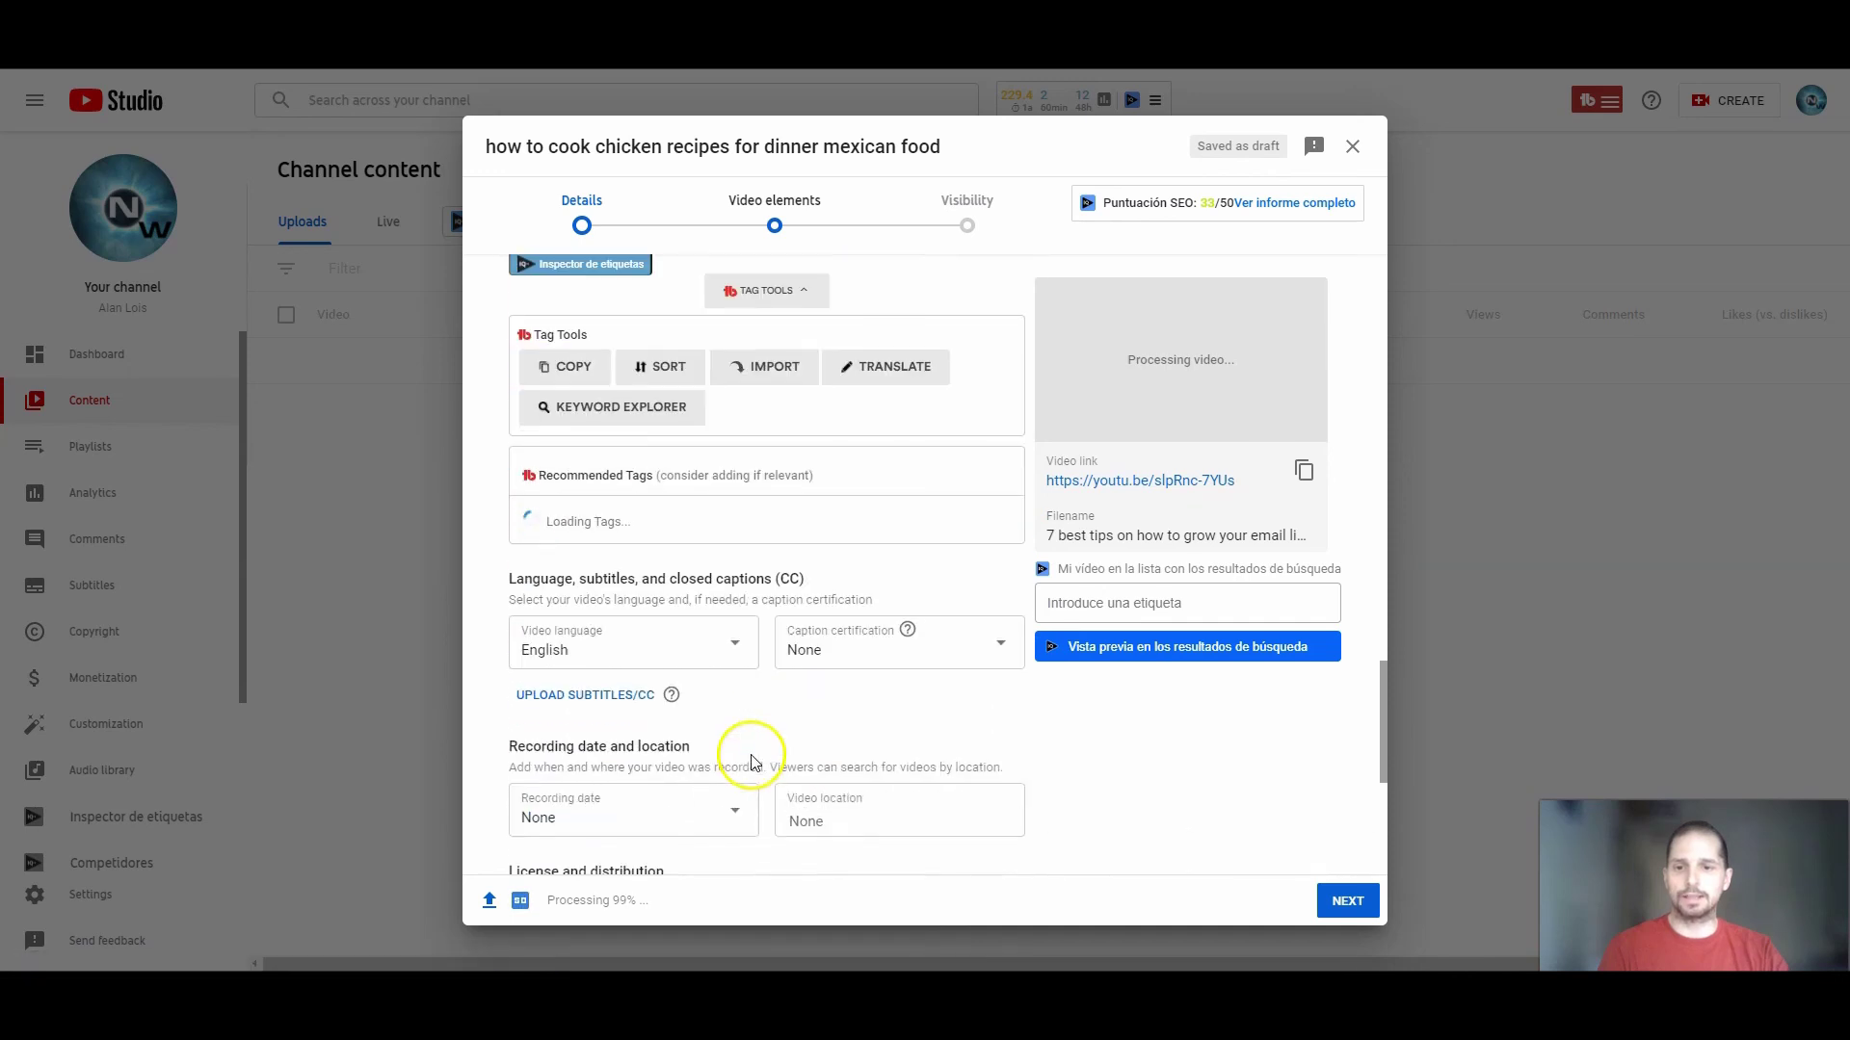
{"action": "scroll", "coordinate": [756, 737], "scroll_direction": "up", "scroll_amount": 4}
{"action": "scroll", "coordinate": [756, 729], "scroll_direction": "up", "scroll_amount": 4}
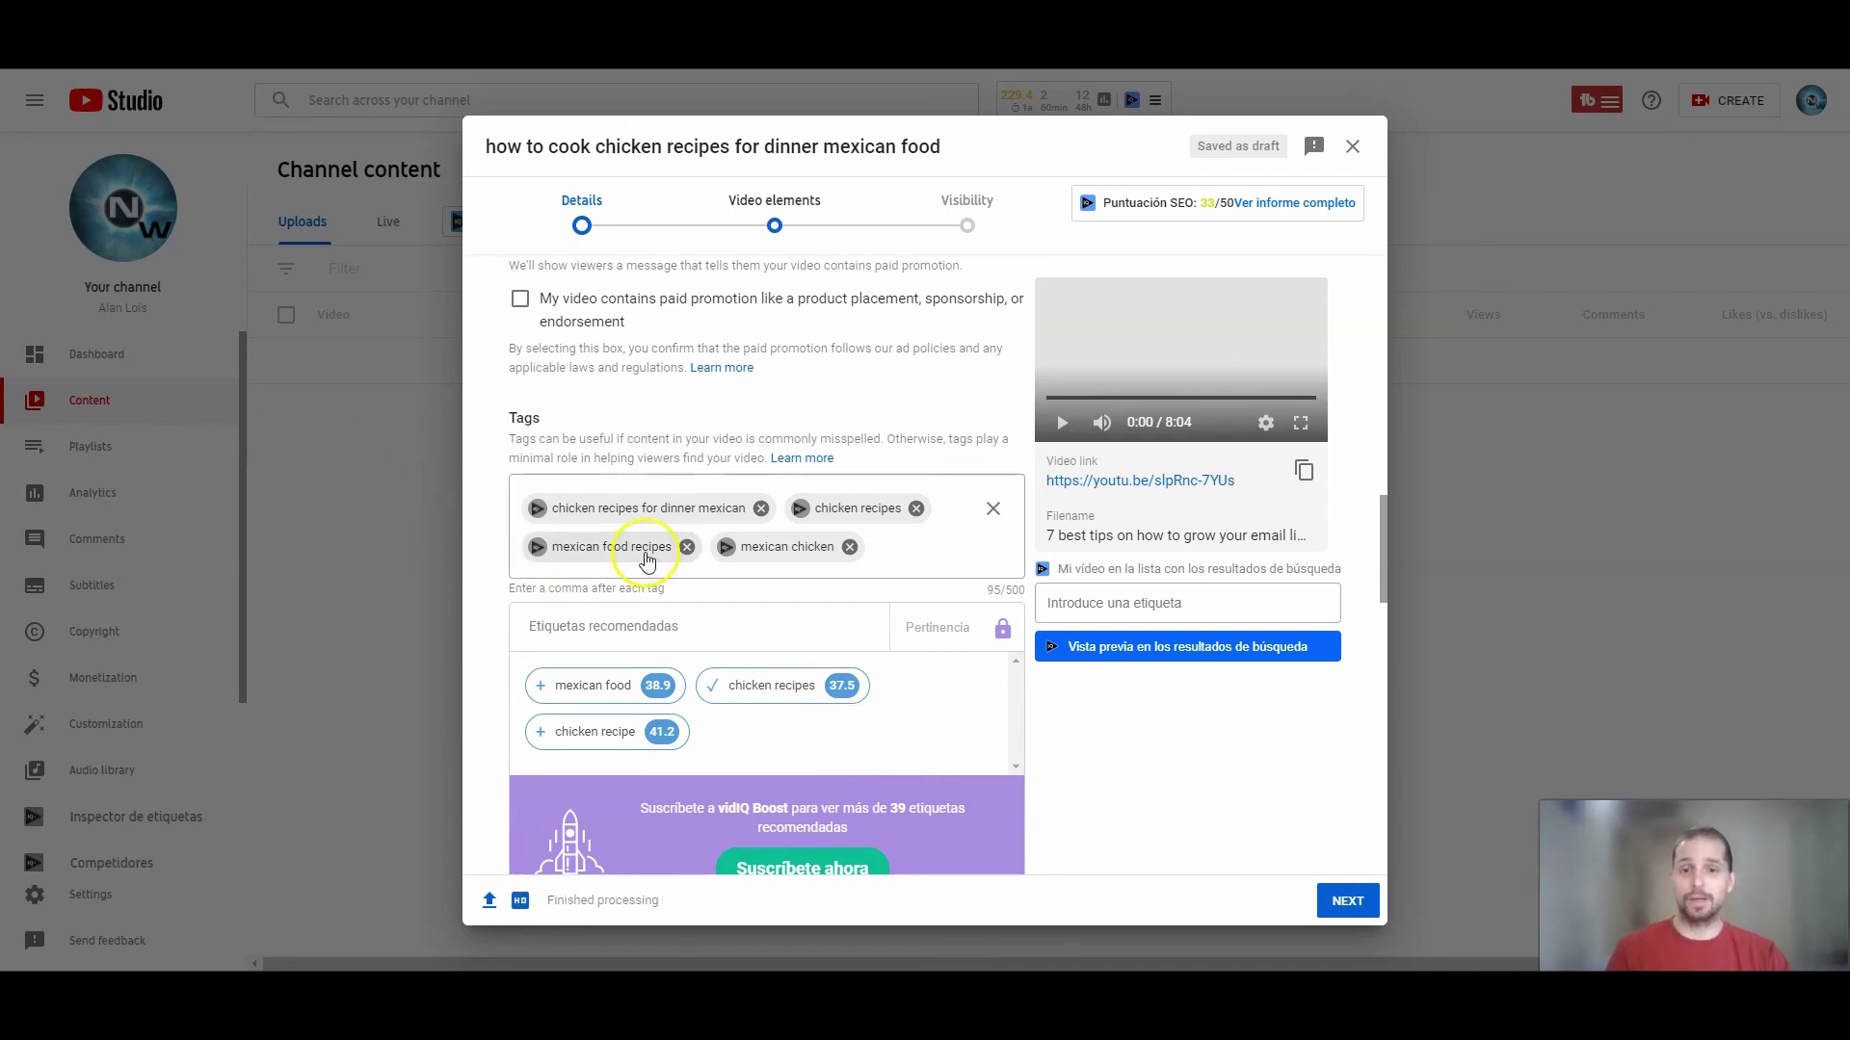
- Add the TubeBuddy recommended tags "mexican cuisine at home" and "how to make a bag out of wrapping paper"
{"action": "scroll", "coordinate": [645, 561], "scroll_direction": "down", "scroll_amount": 8}
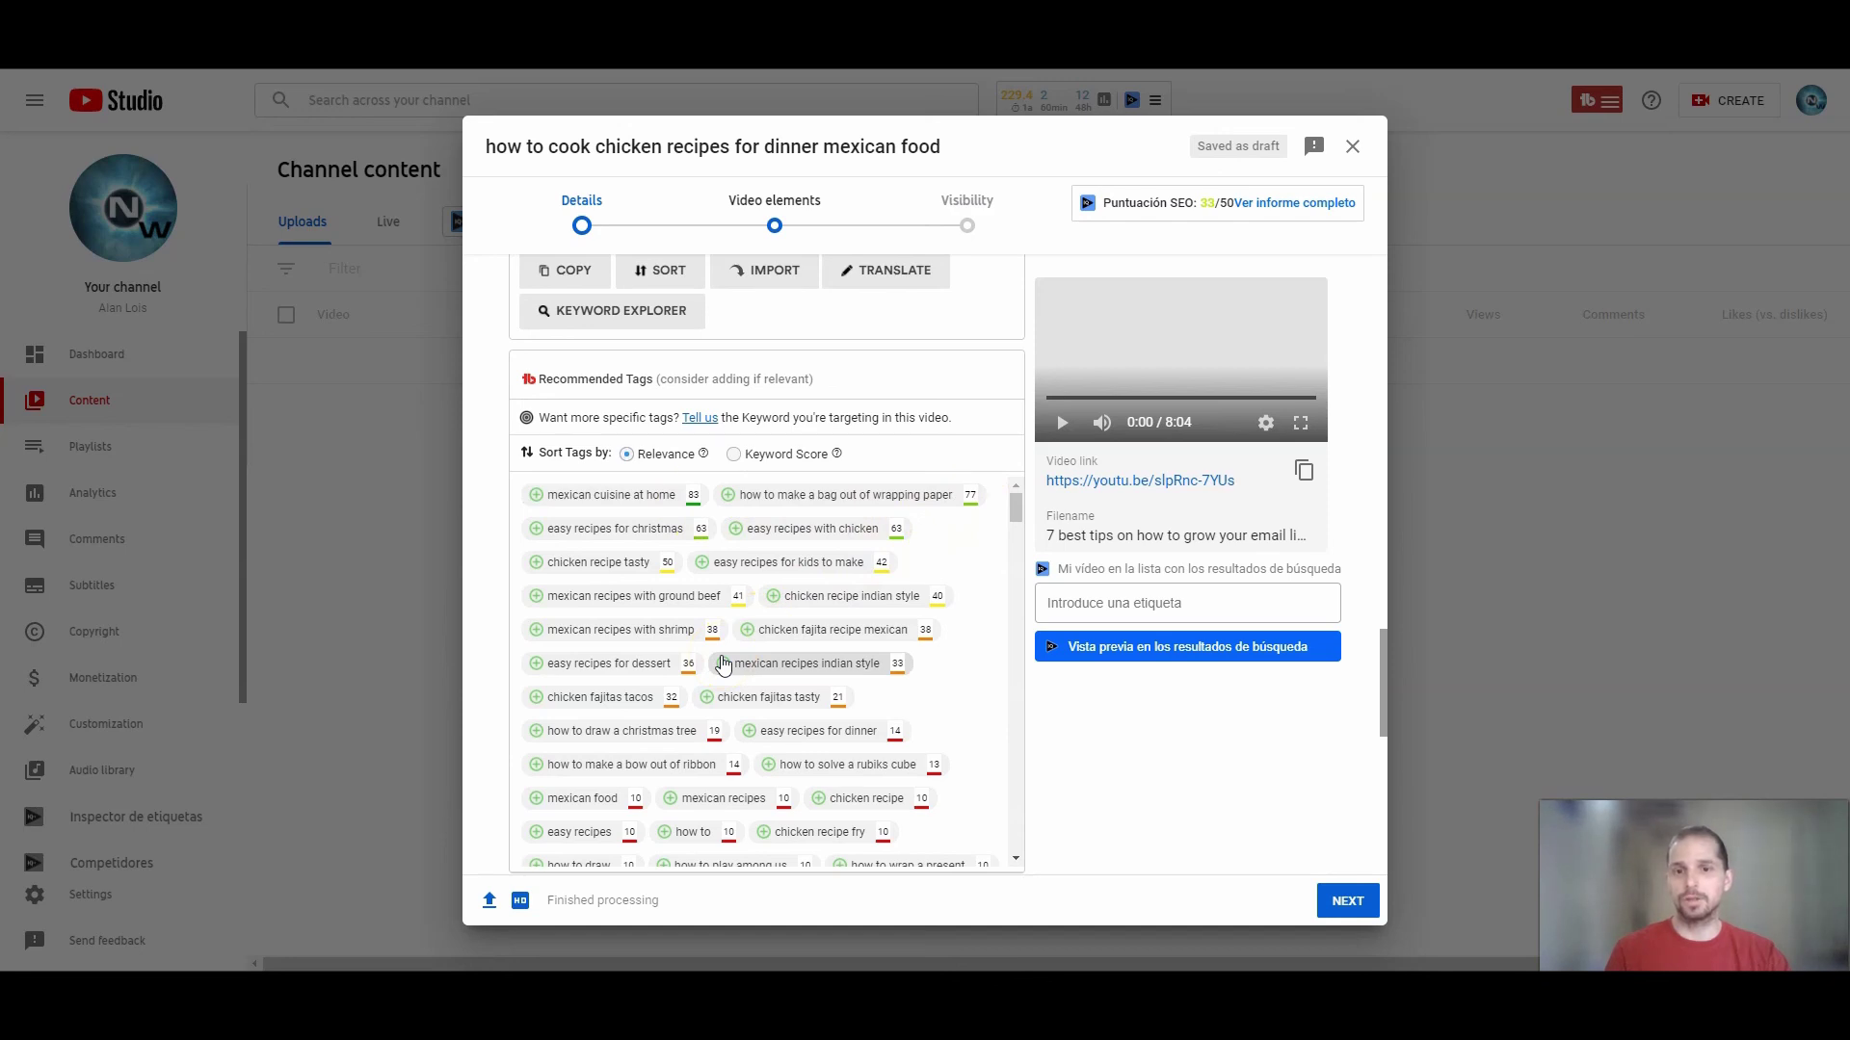
{"action": "left_click", "coordinate": [693, 511]}
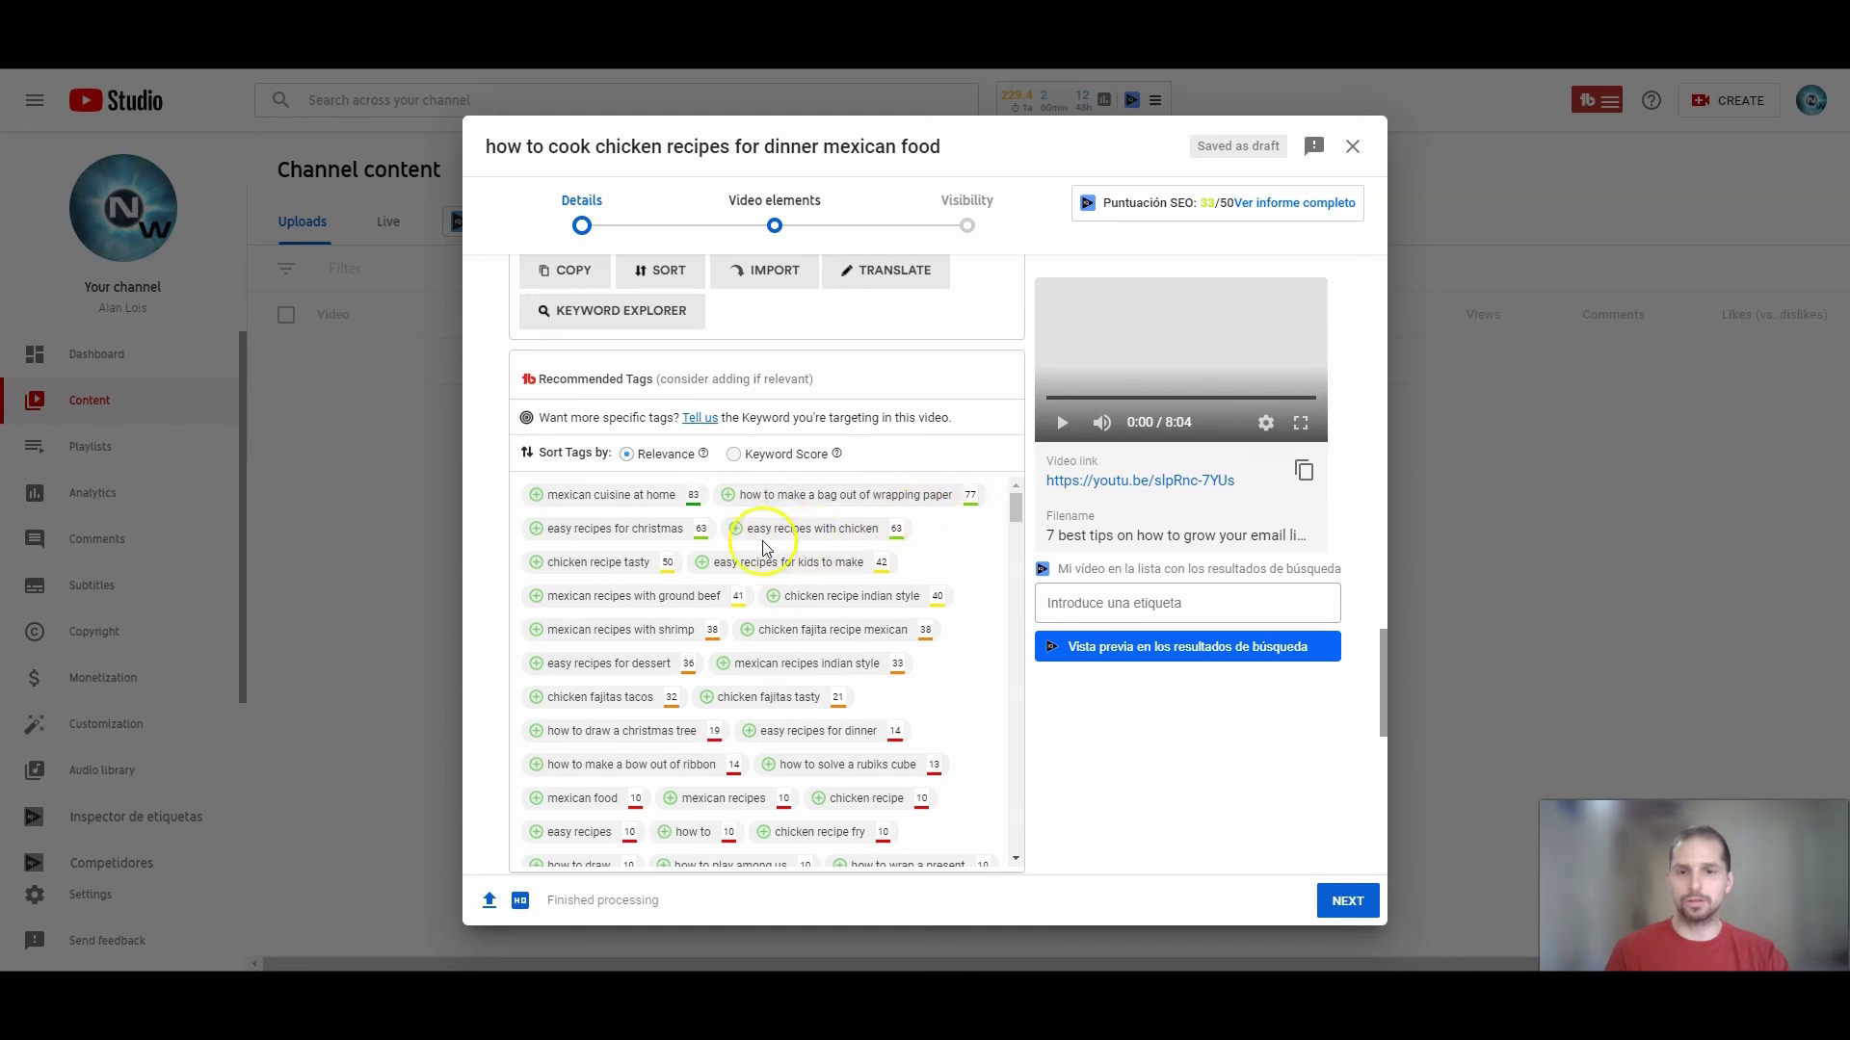
{"action": "left_click", "coordinate": [640, 494]}
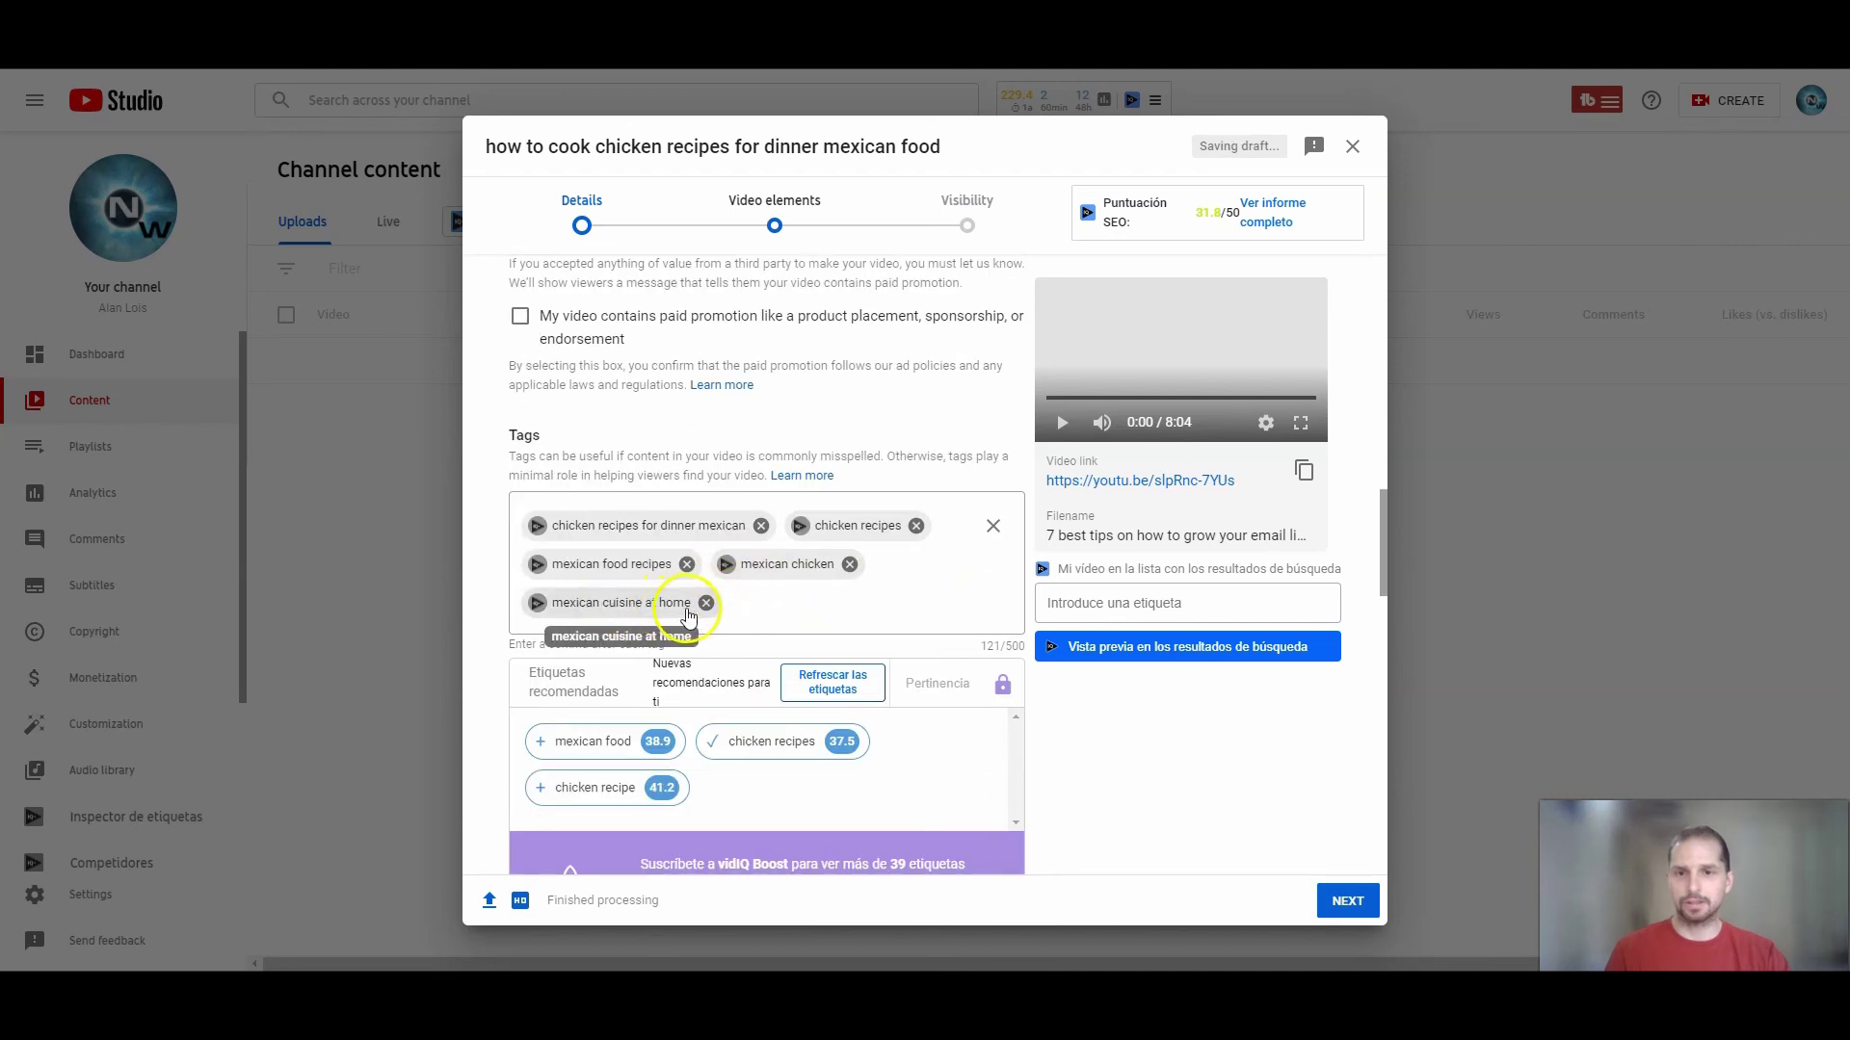
{"action": "scroll", "coordinate": [766, 607], "scroll_direction": "down", "scroll_amount": 5}
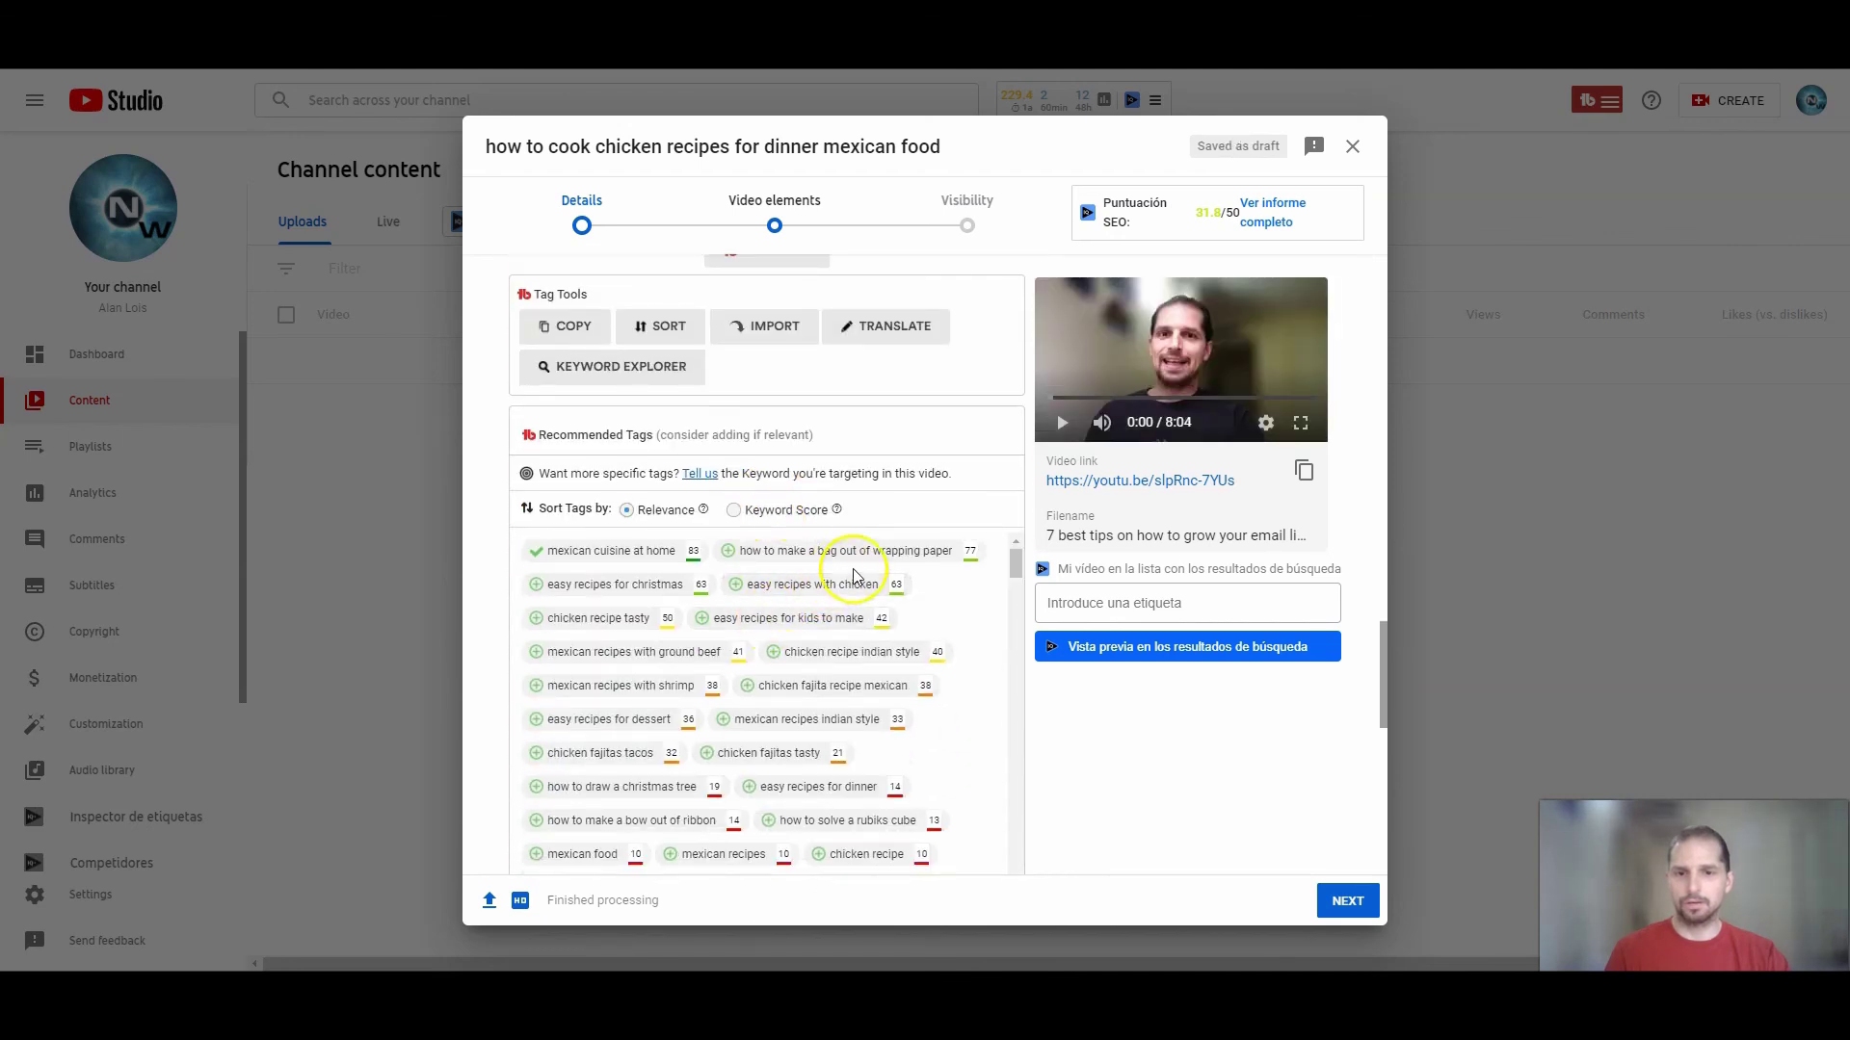
{"action": "left_click", "coordinate": [853, 559]}
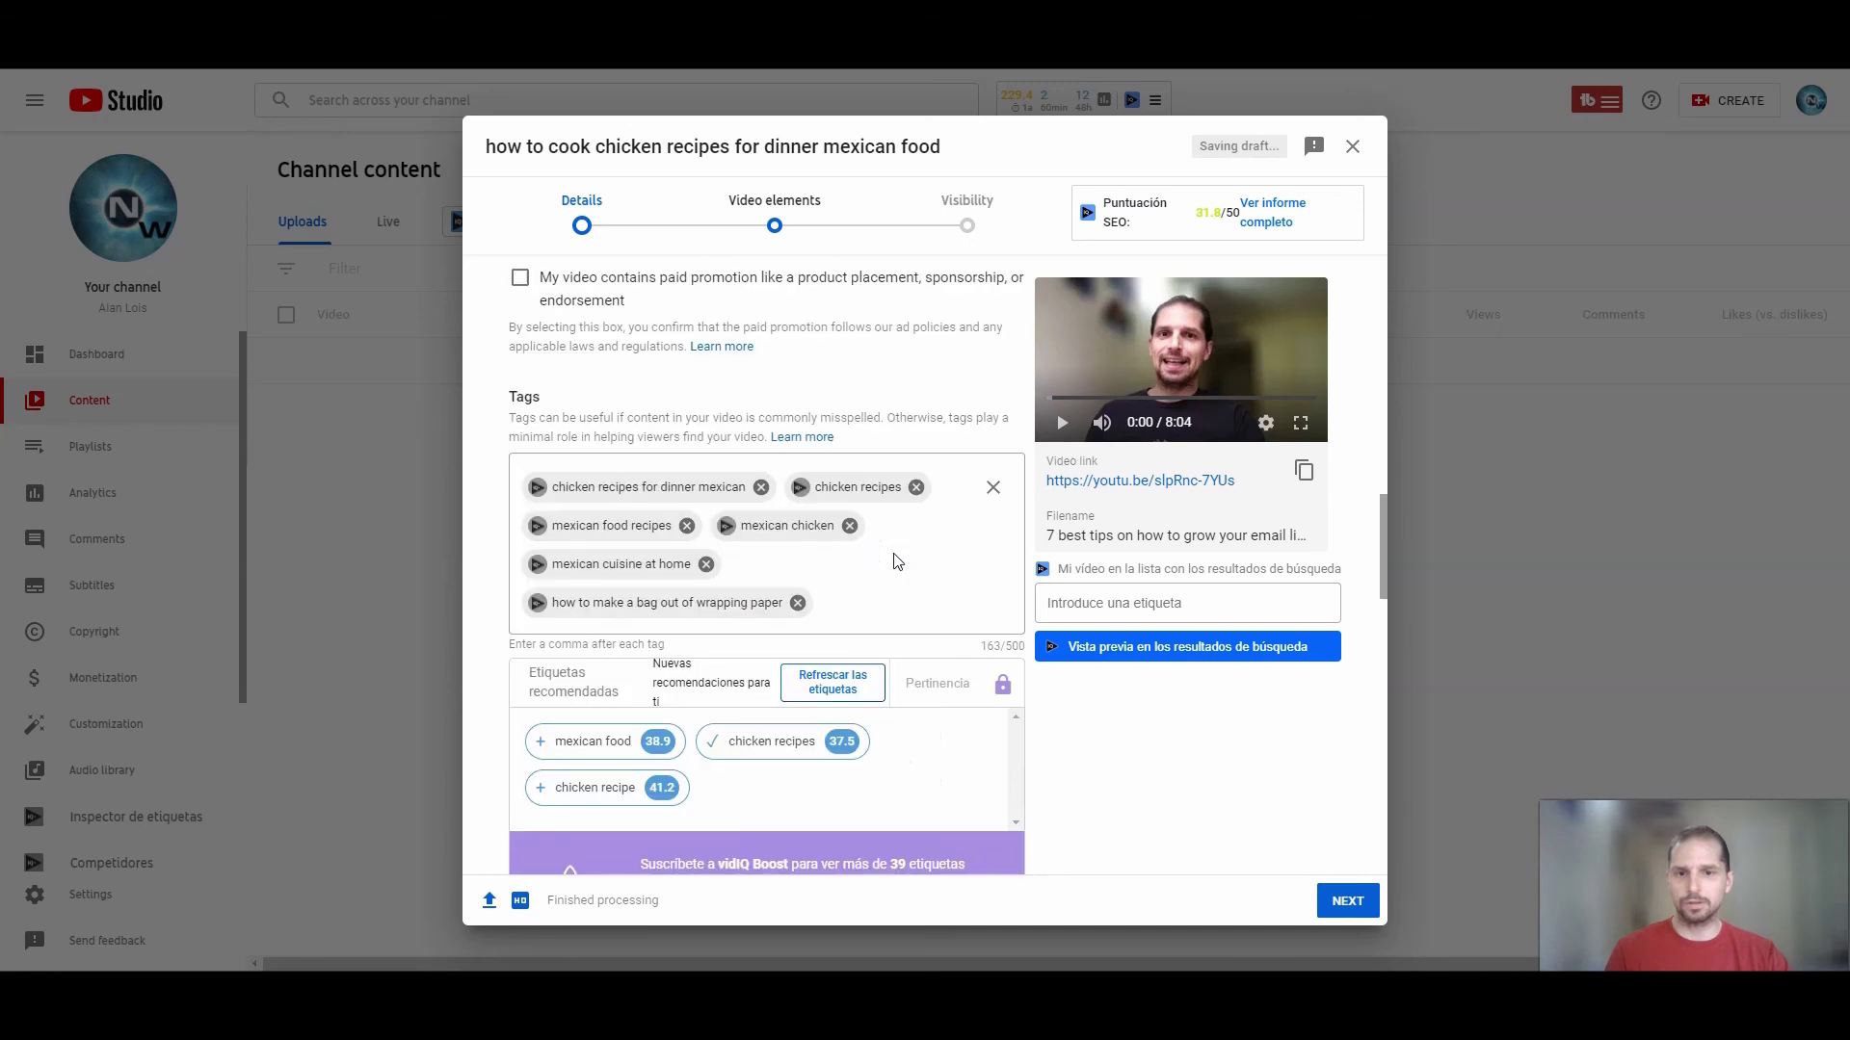
- Check the scored tag recommendations against the video's tags and continue to the video elements stage
{"action": "scroll", "coordinate": [896, 561], "scroll_direction": "down", "scroll_amount": 5}
{"action": "left_click", "coordinate": [895, 660]}
{"action": "scroll", "coordinate": [896, 661], "scroll_direction": "down", "scroll_amount": 2}
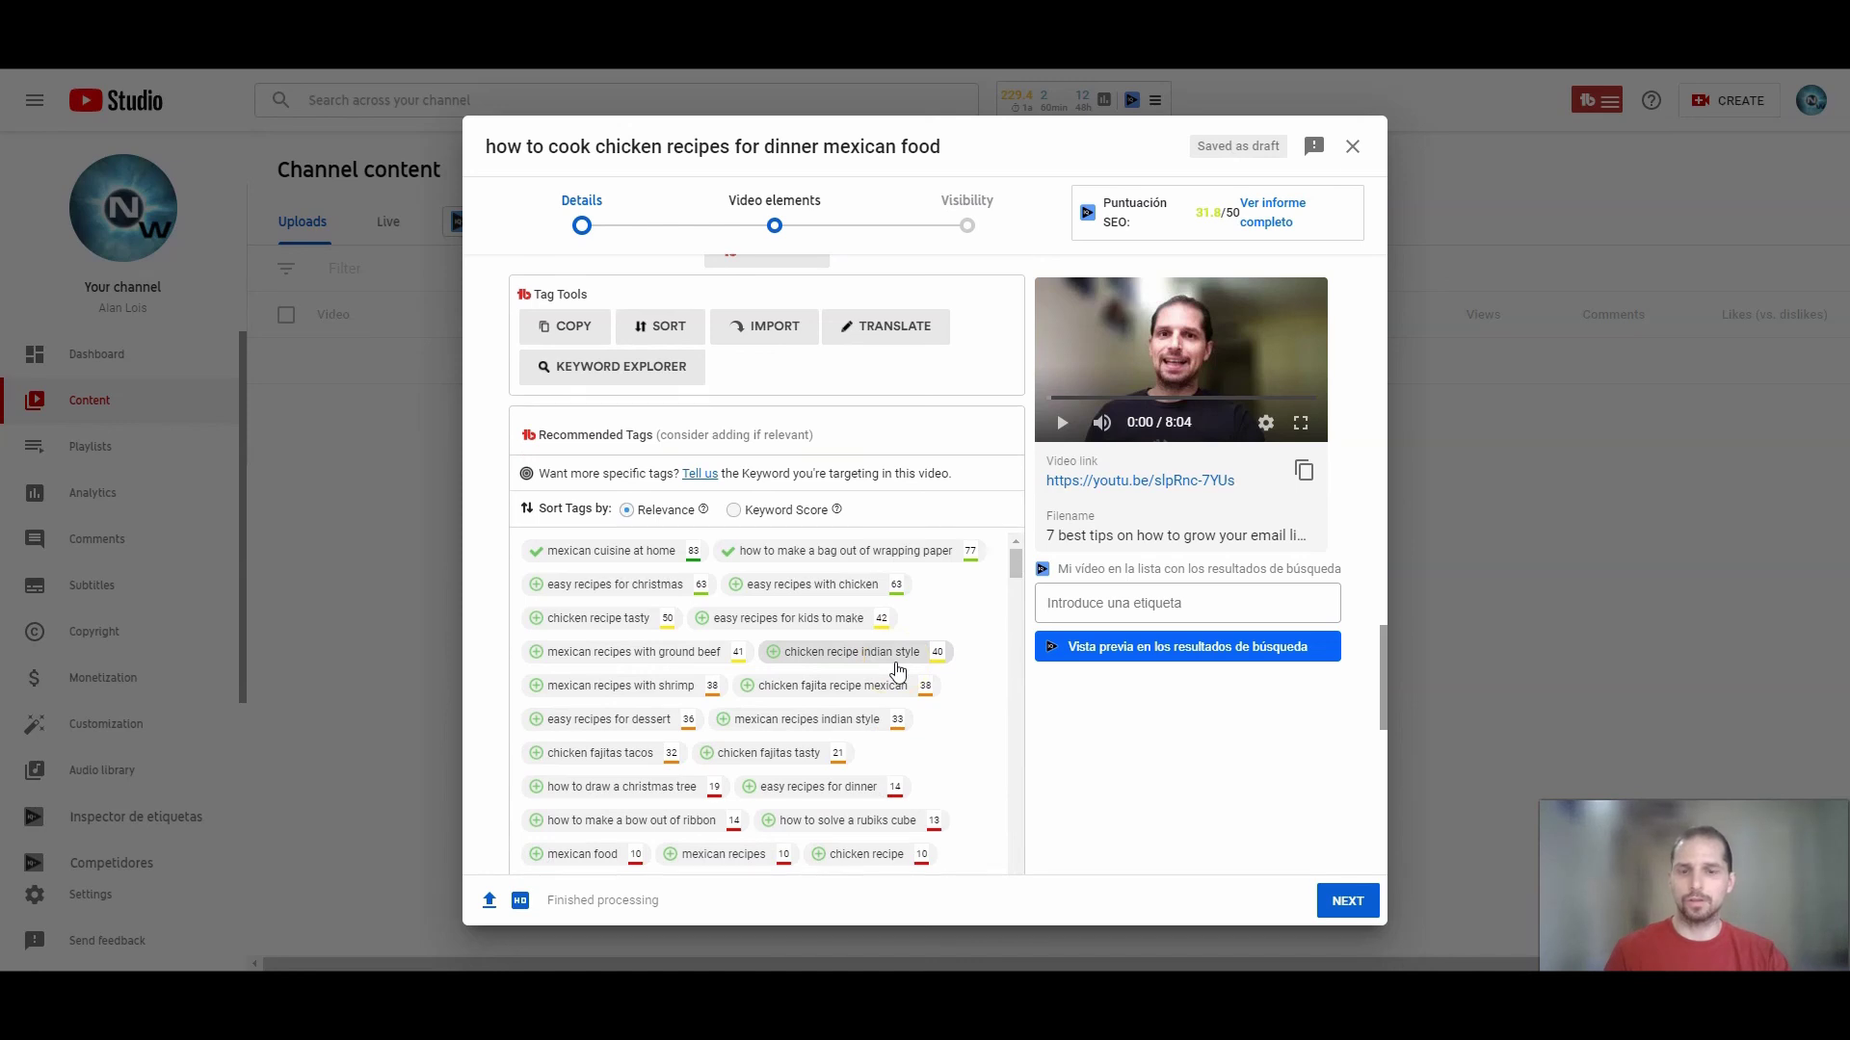
{"action": "left_click", "coordinate": [846, 748]}
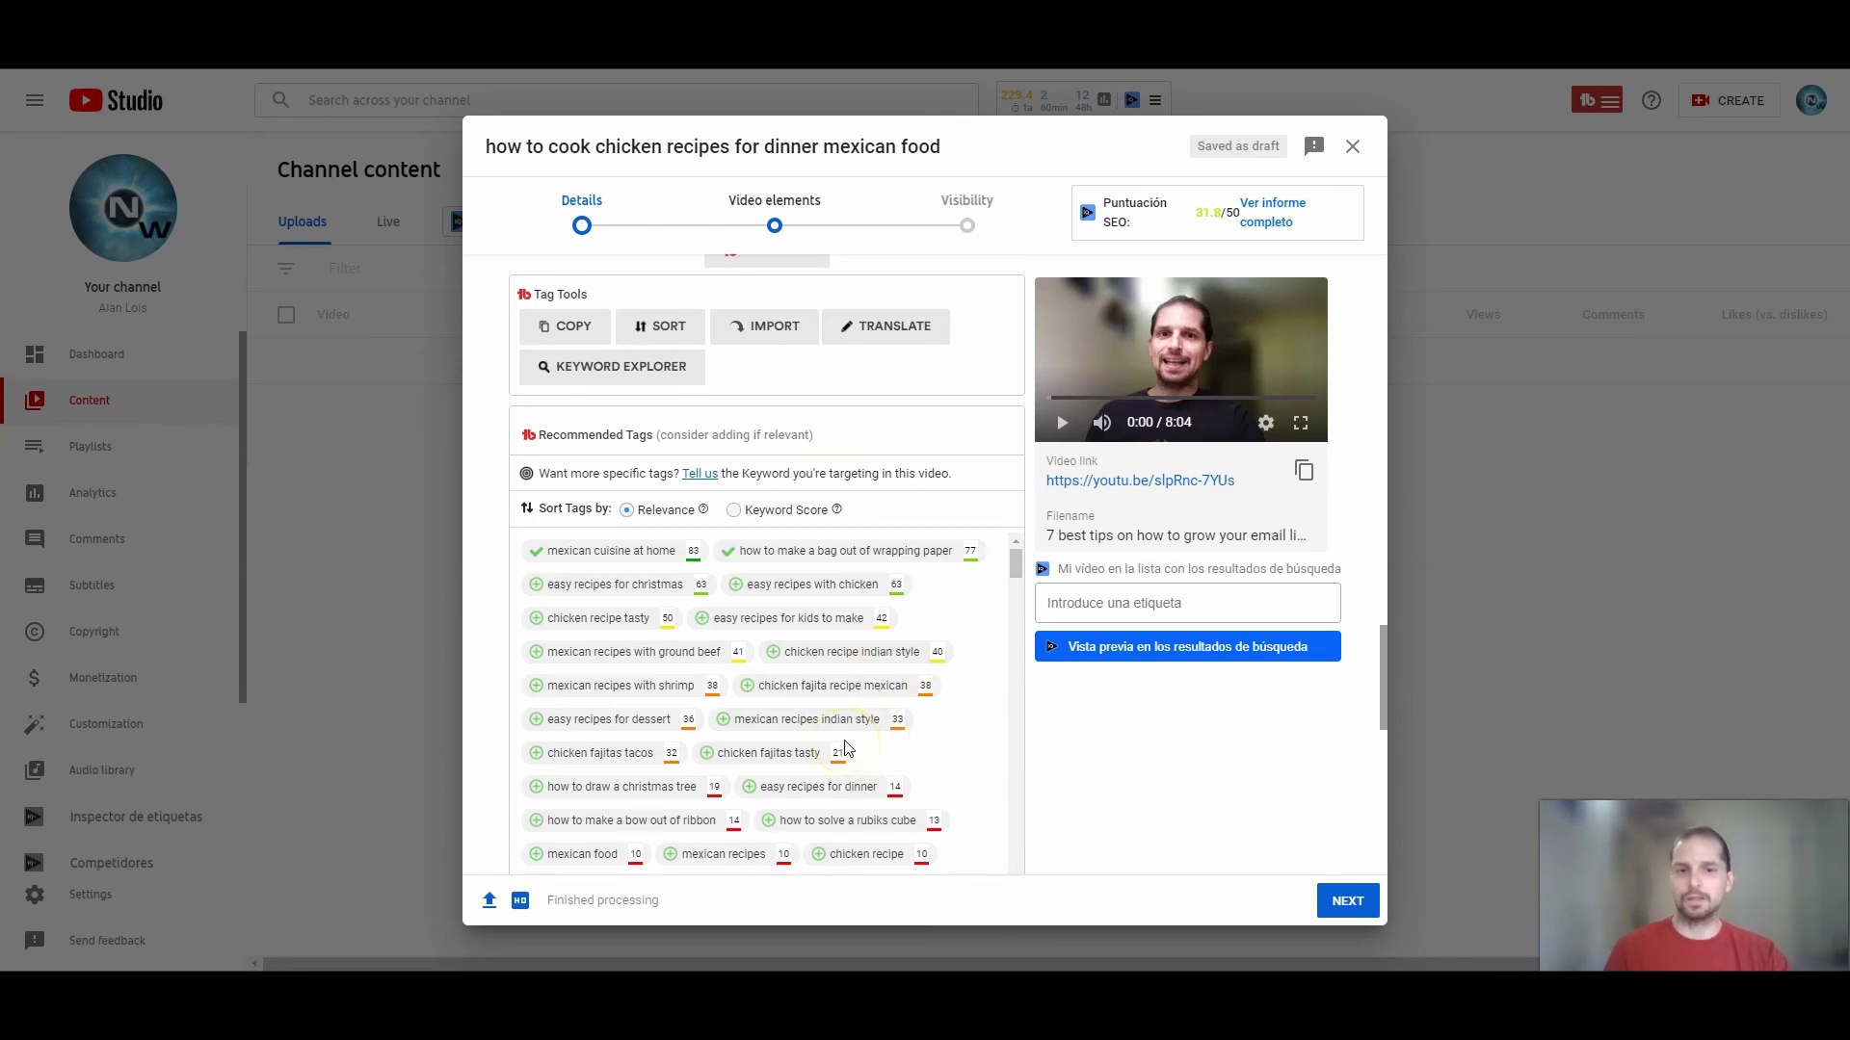
{"action": "scroll", "coordinate": [846, 747], "scroll_direction": "up", "scroll_amount": 6}
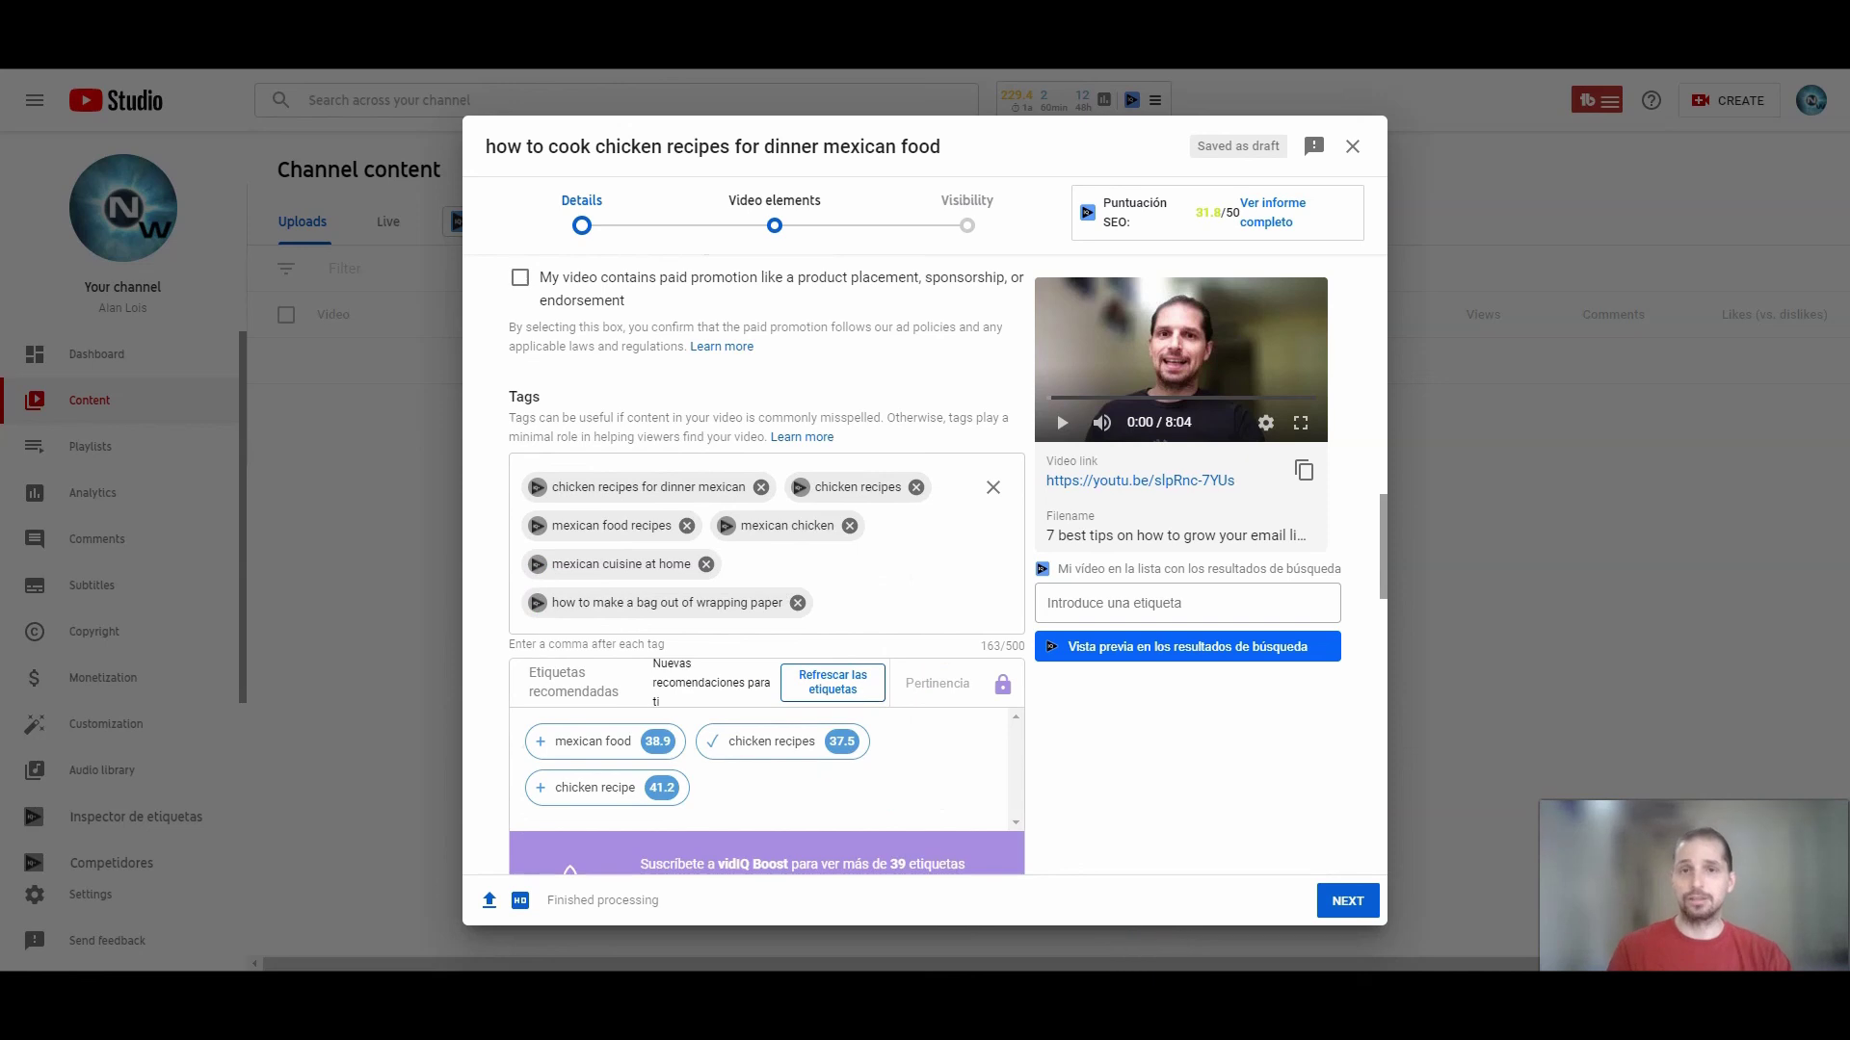
{"action": "left_click", "coordinate": [1345, 901]}
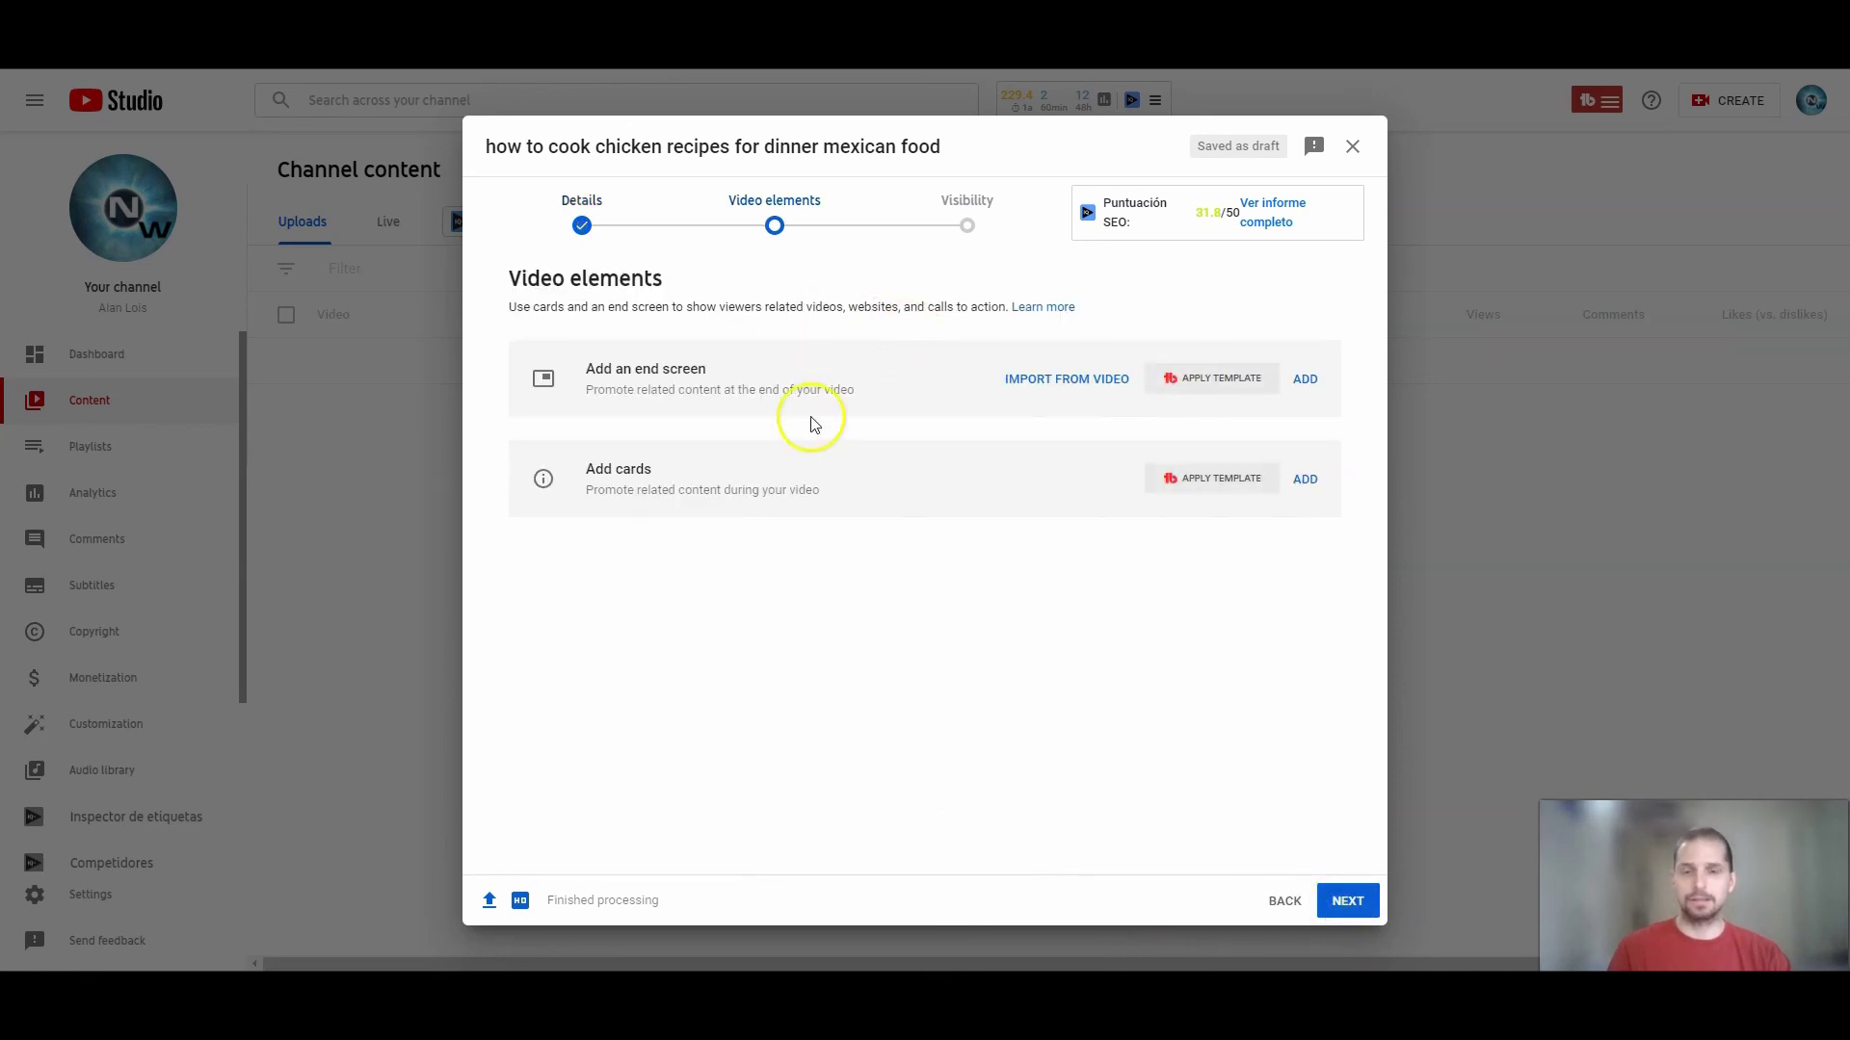